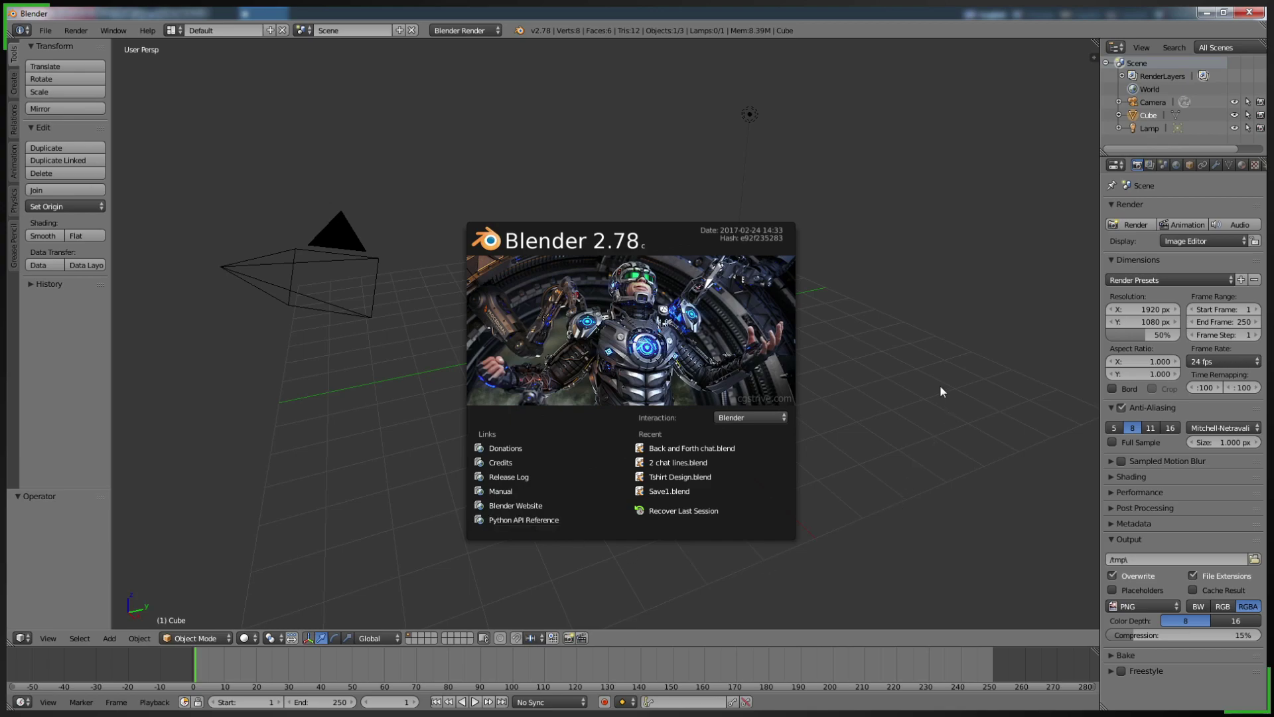
Step: Dismiss the splash screen and delete the default cube and lamp from the scene
{"action": "left_click", "coordinate": [871, 337]}
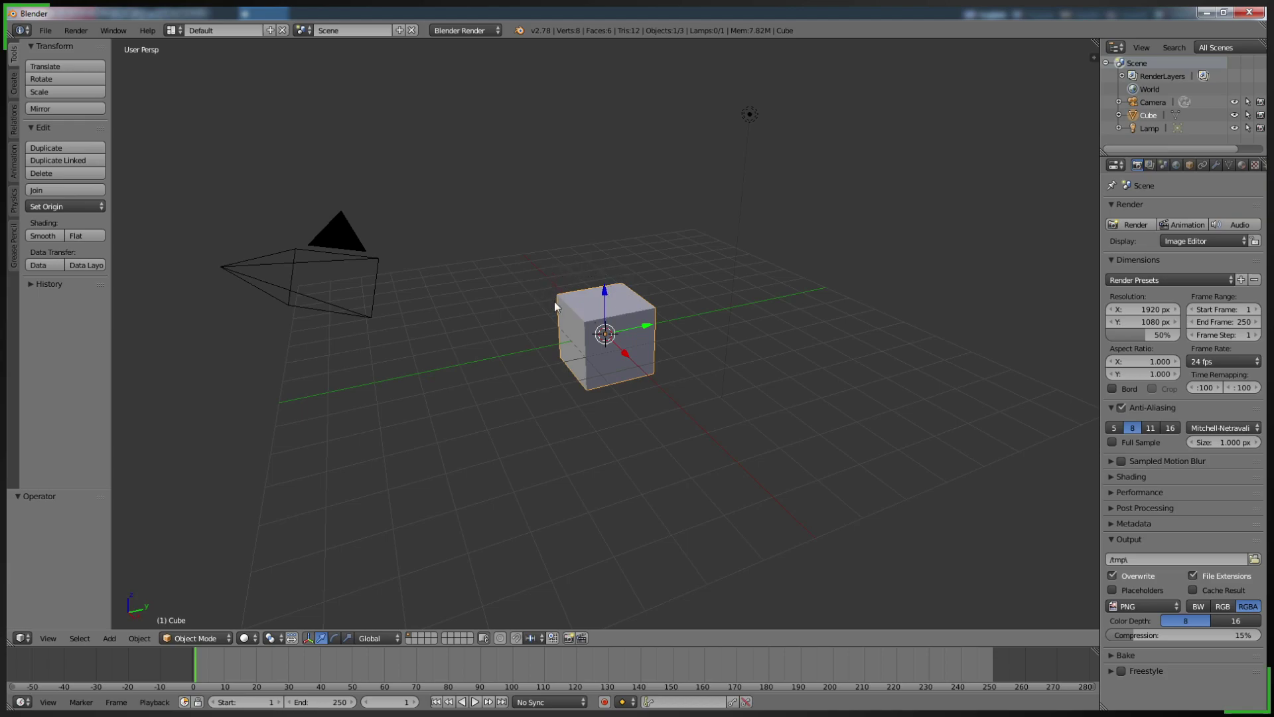
{"action": "key", "text": "x"}
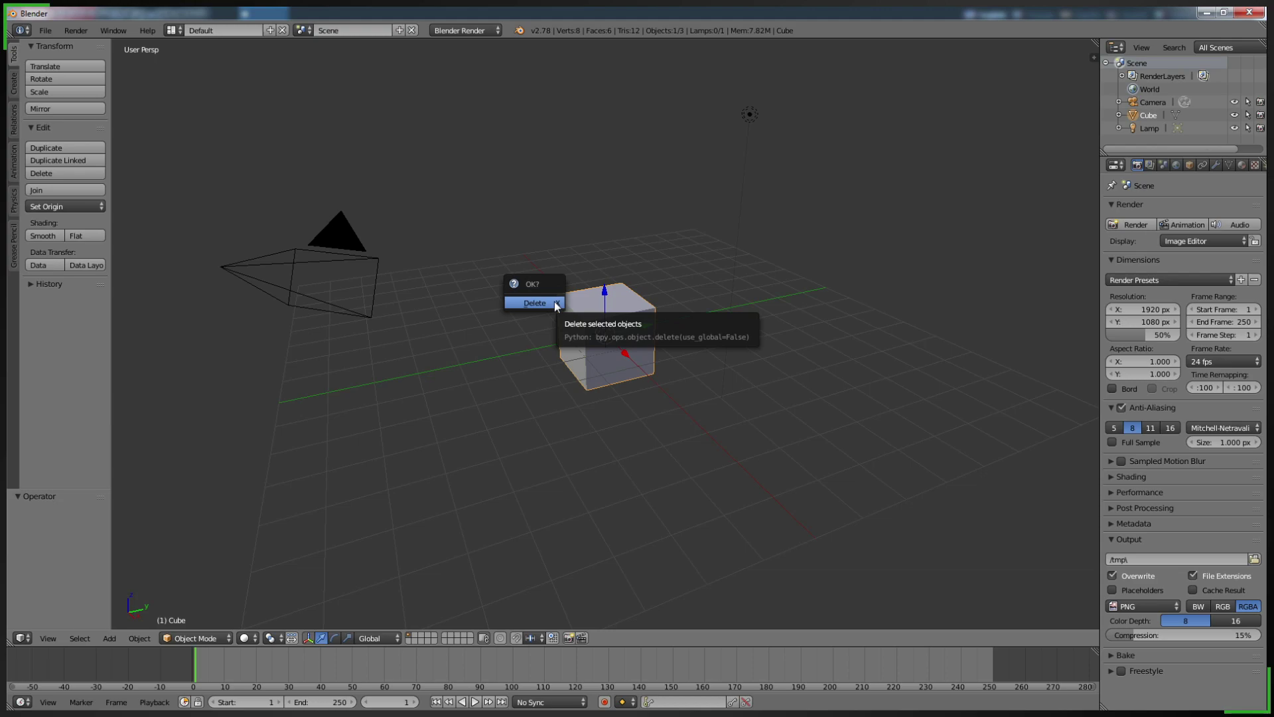
{"action": "left_click", "coordinate": [555, 303]}
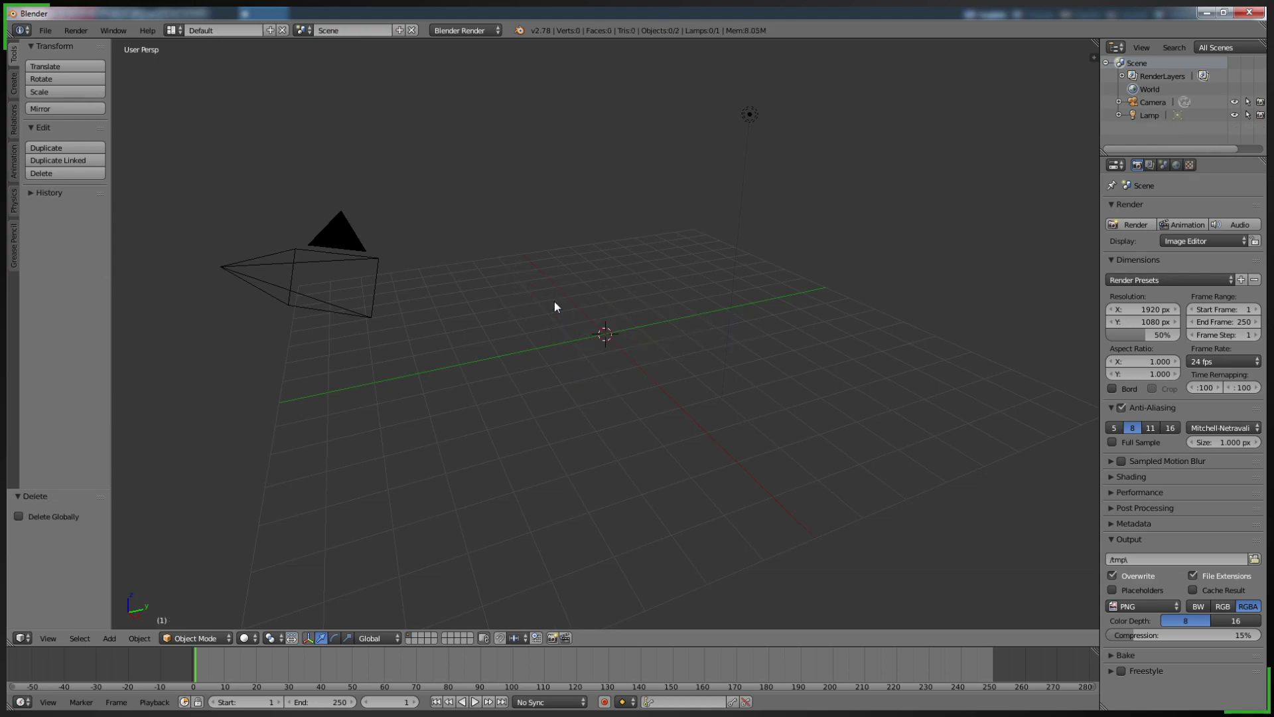
{"action": "right_click", "coordinate": [749, 115]}
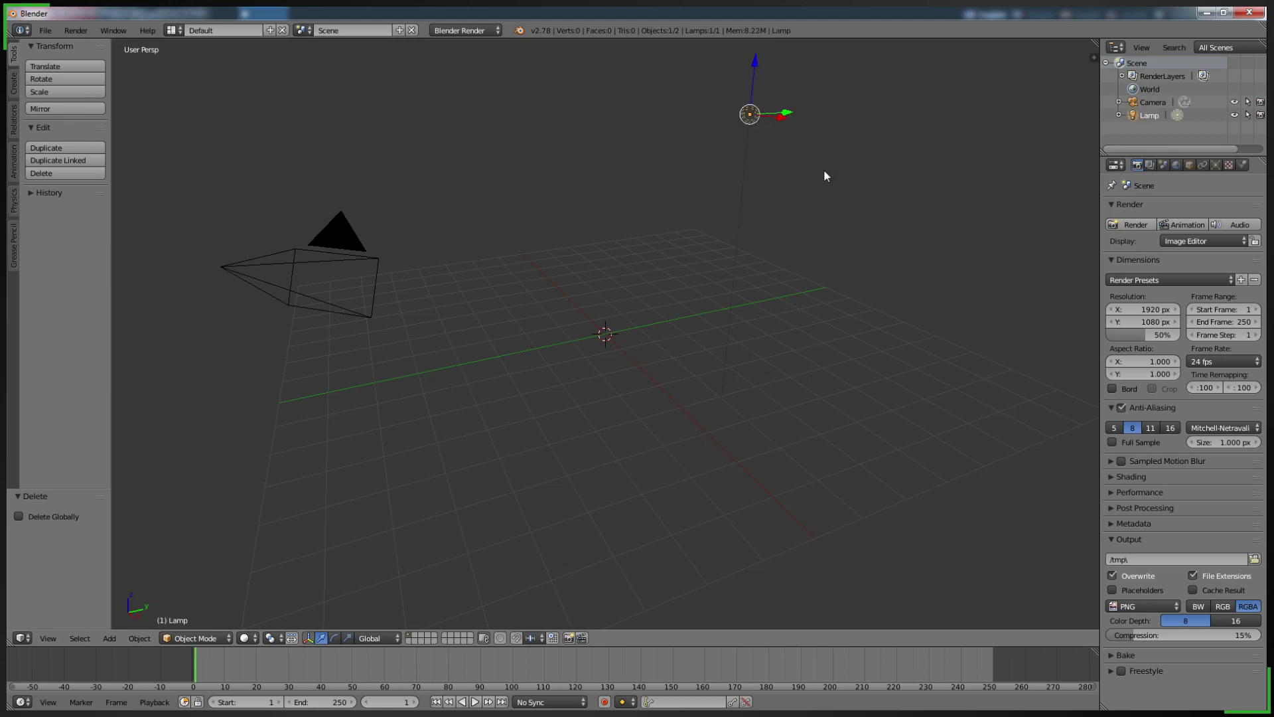
{"action": "key", "text": "x"}
{"action": "left_click", "coordinate": [804, 172]}
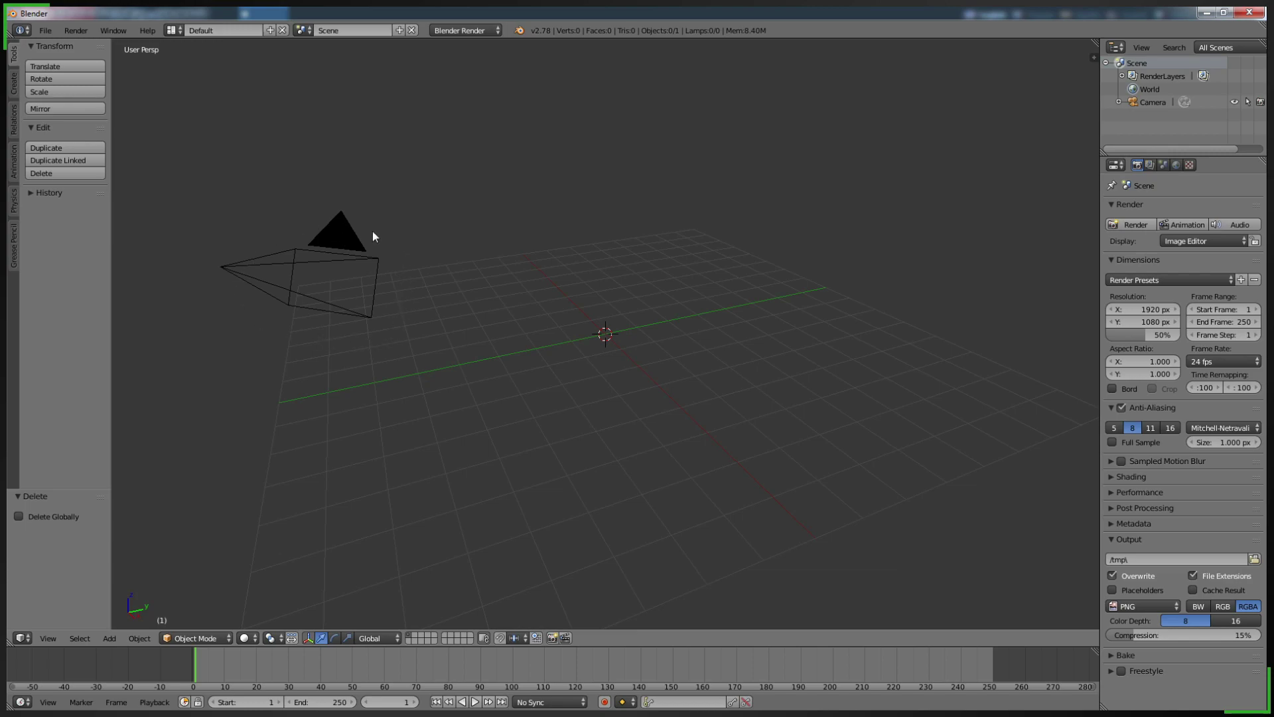
Step: Align the camera to the top view of the scene and set the render resolution percentage to 100%
{"action": "left_click", "coordinate": [339, 240]}
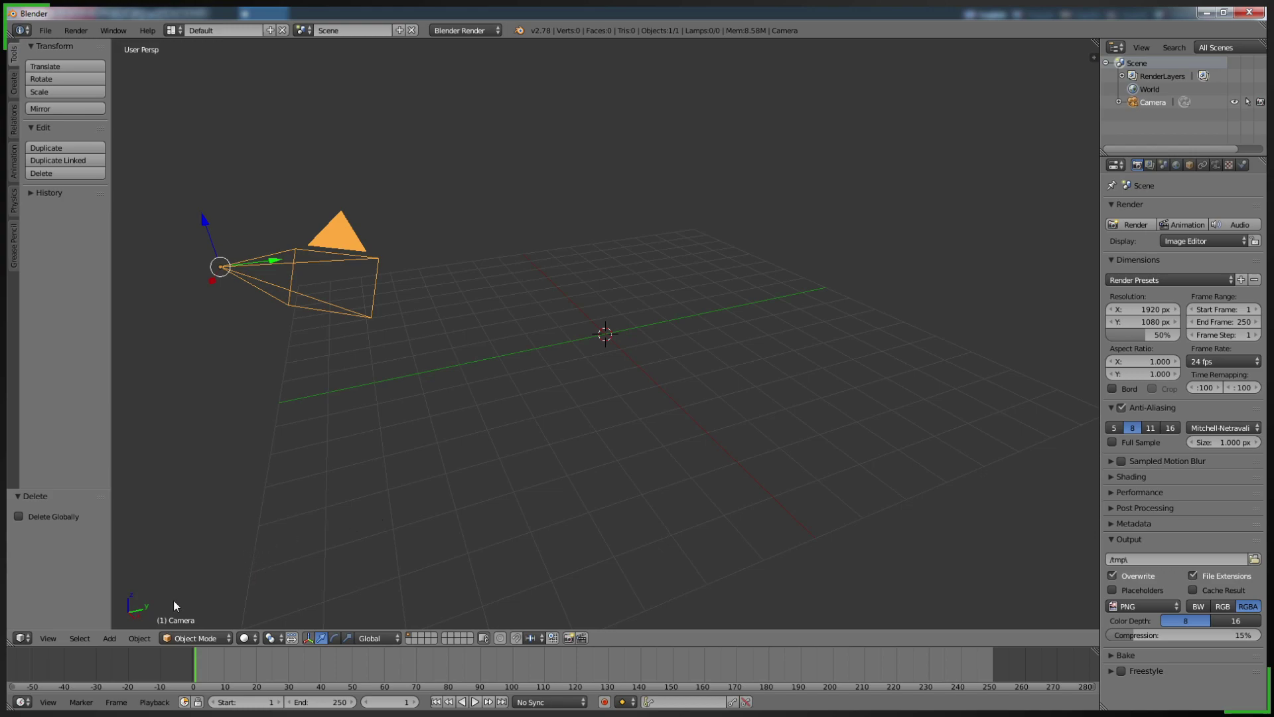
{"action": "left_click", "coordinate": [47, 638]}
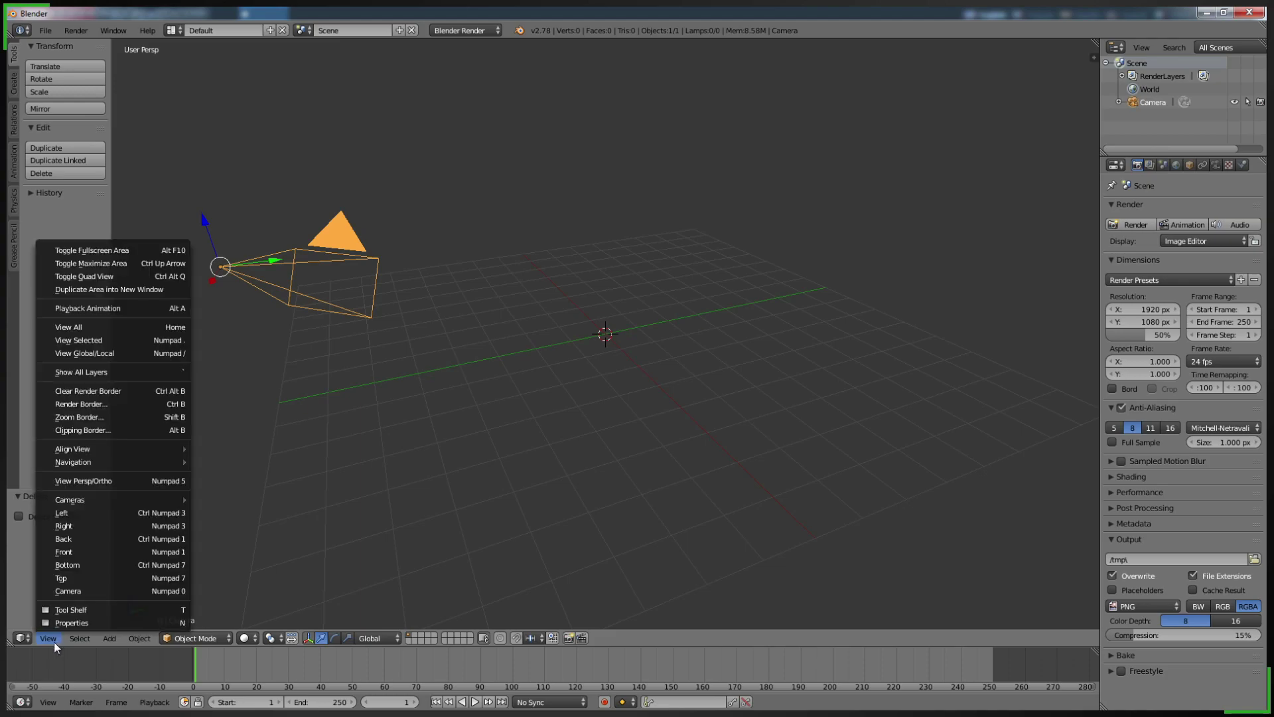
{"action": "left_click", "coordinate": [87, 578]}
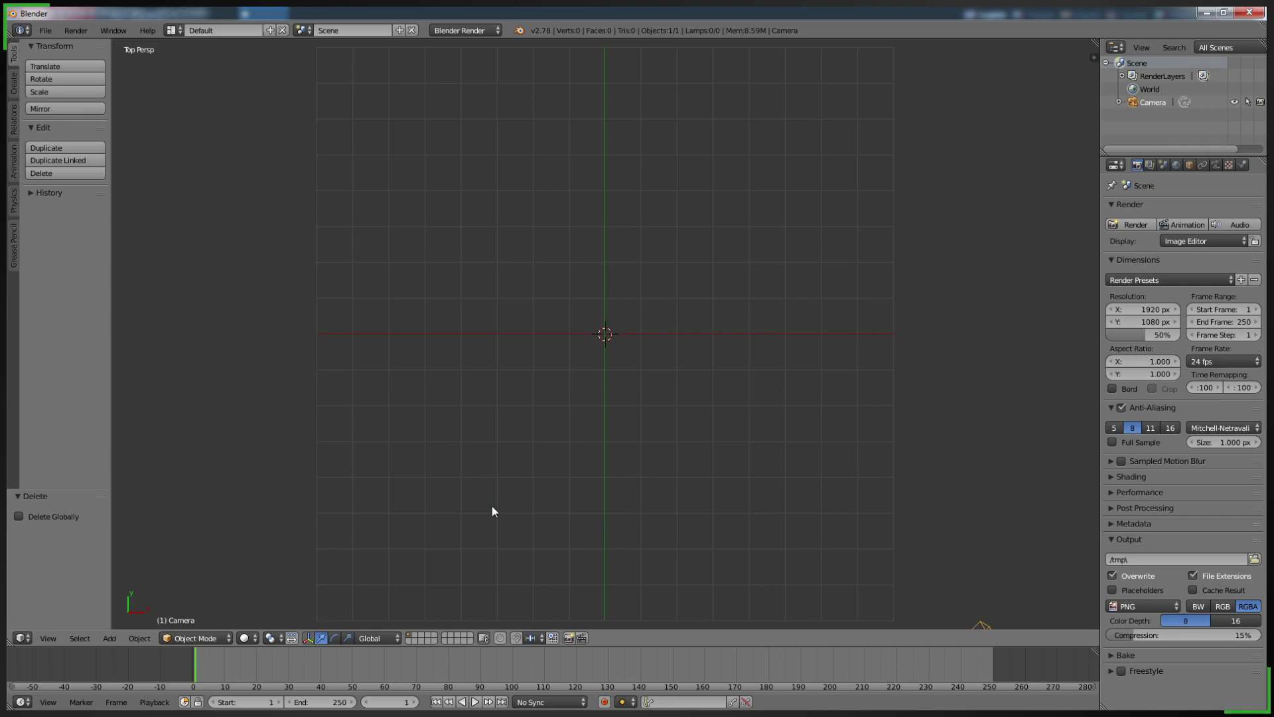
{"action": "key", "text": "ctrl+alt+KP_0"}
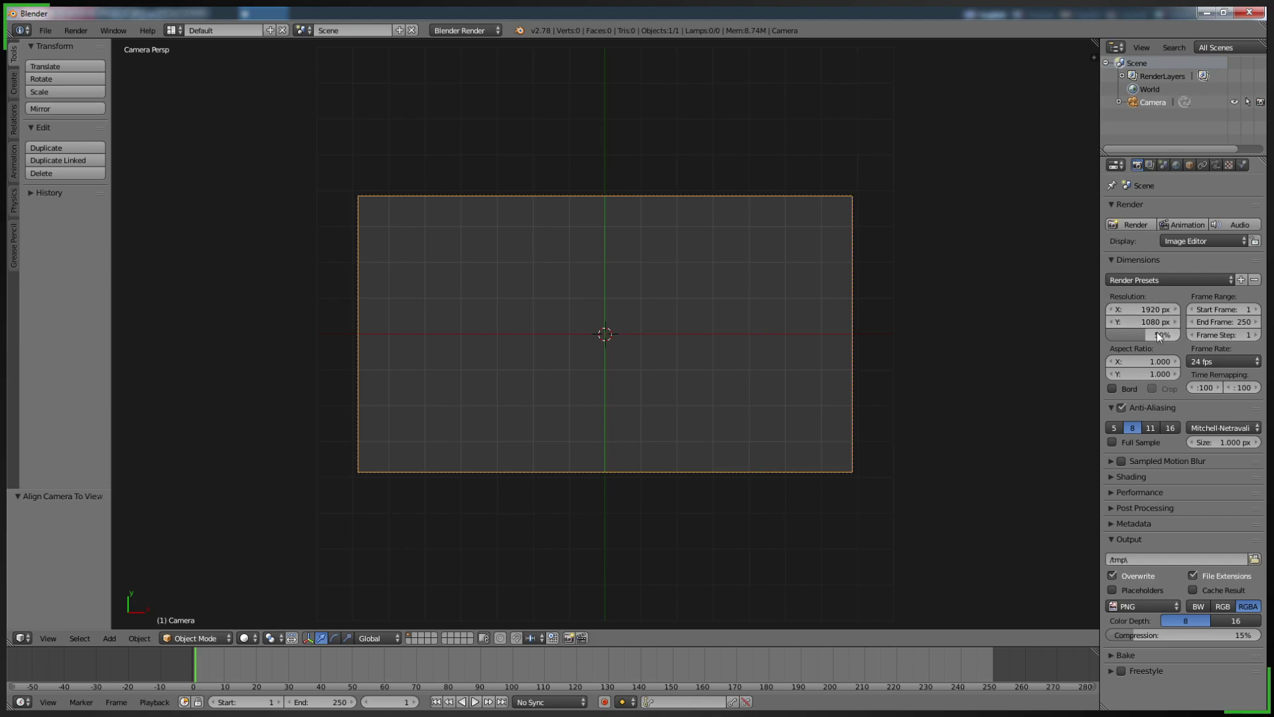
{"action": "left_click_drag", "start_coordinate": [1144, 335], "coordinate": [1181, 335]}
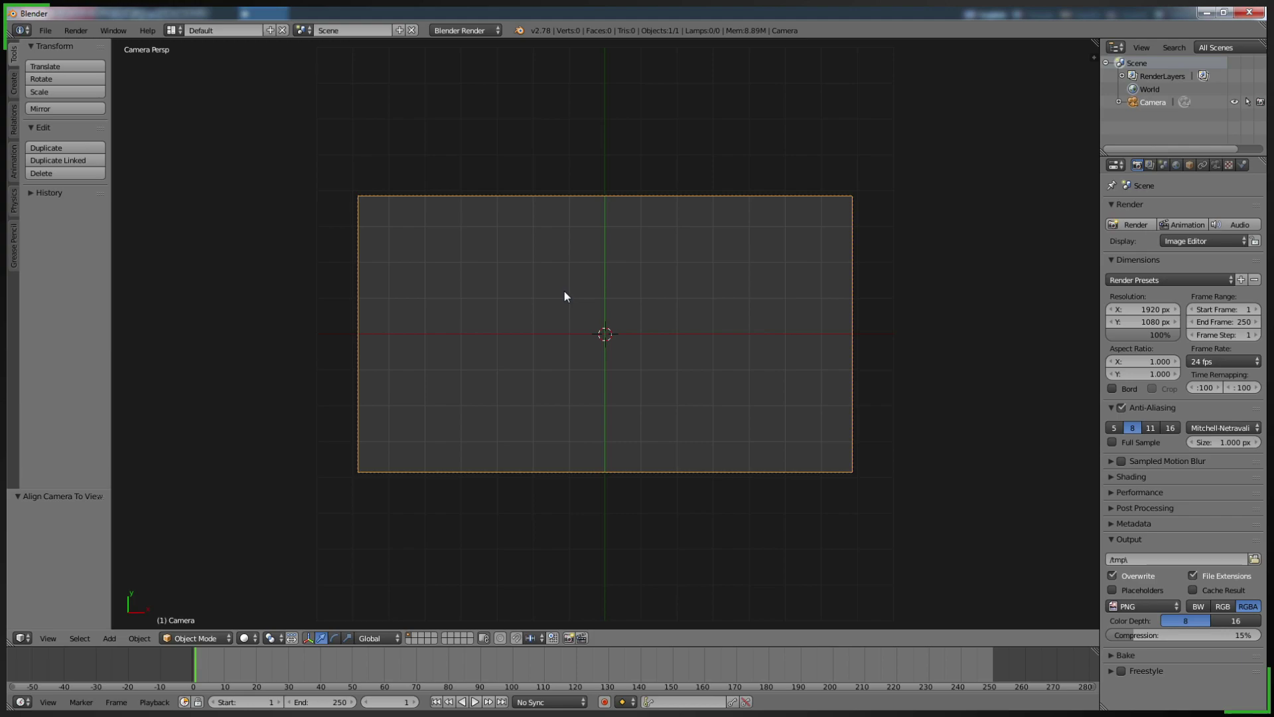
Step: Add a text object at the scene origin and replace its default wording with "Lichmode"
{"action": "key", "text": "shift+a"}
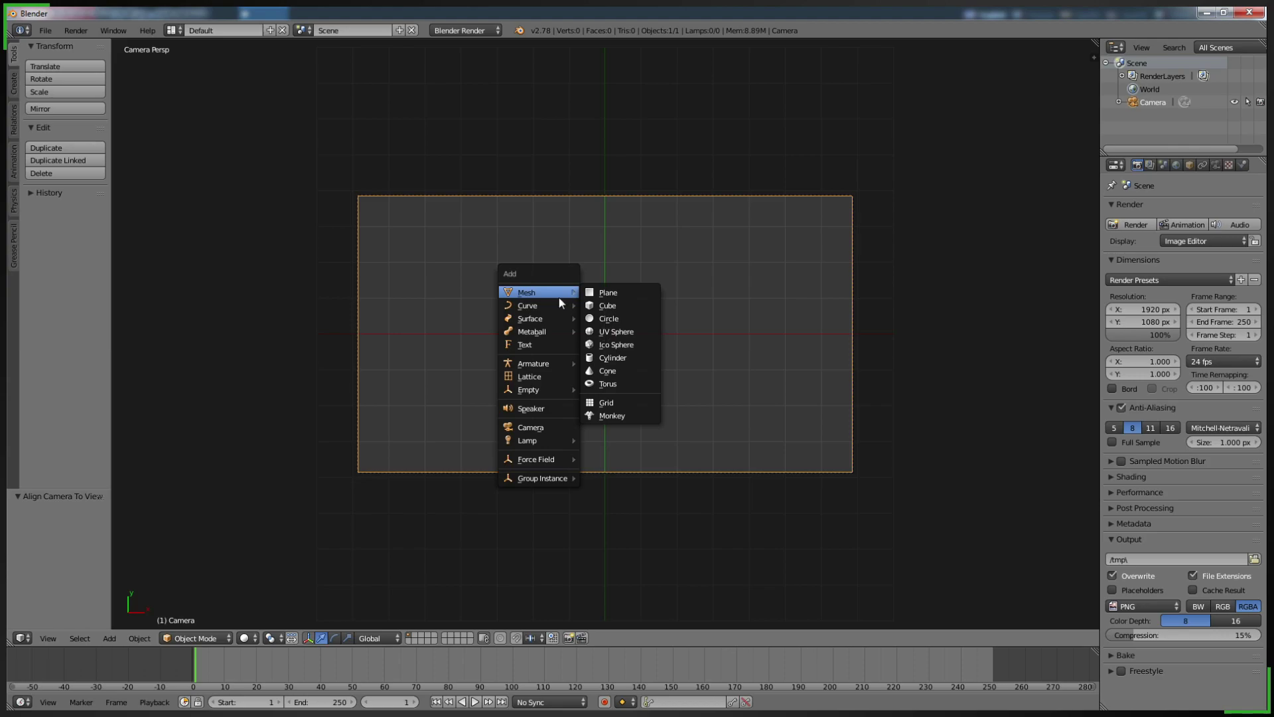
{"action": "left_click", "coordinate": [533, 349]}
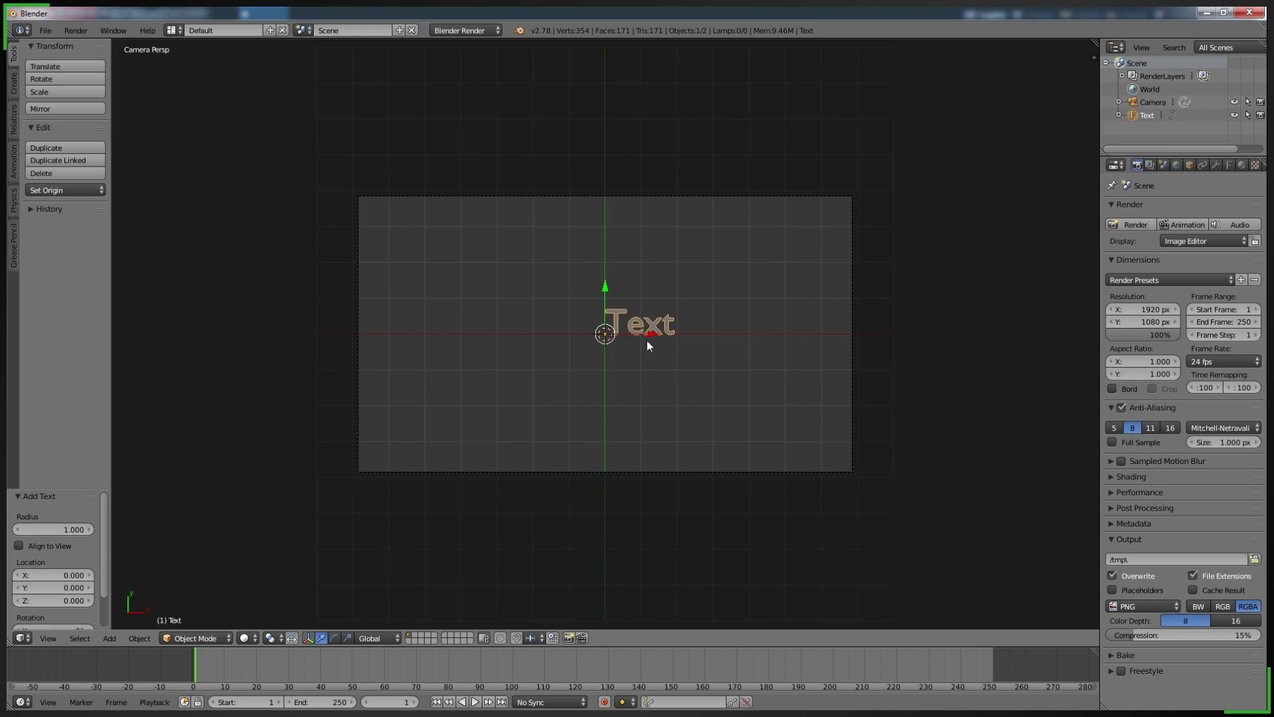
{"action": "key", "text": "Tab"}
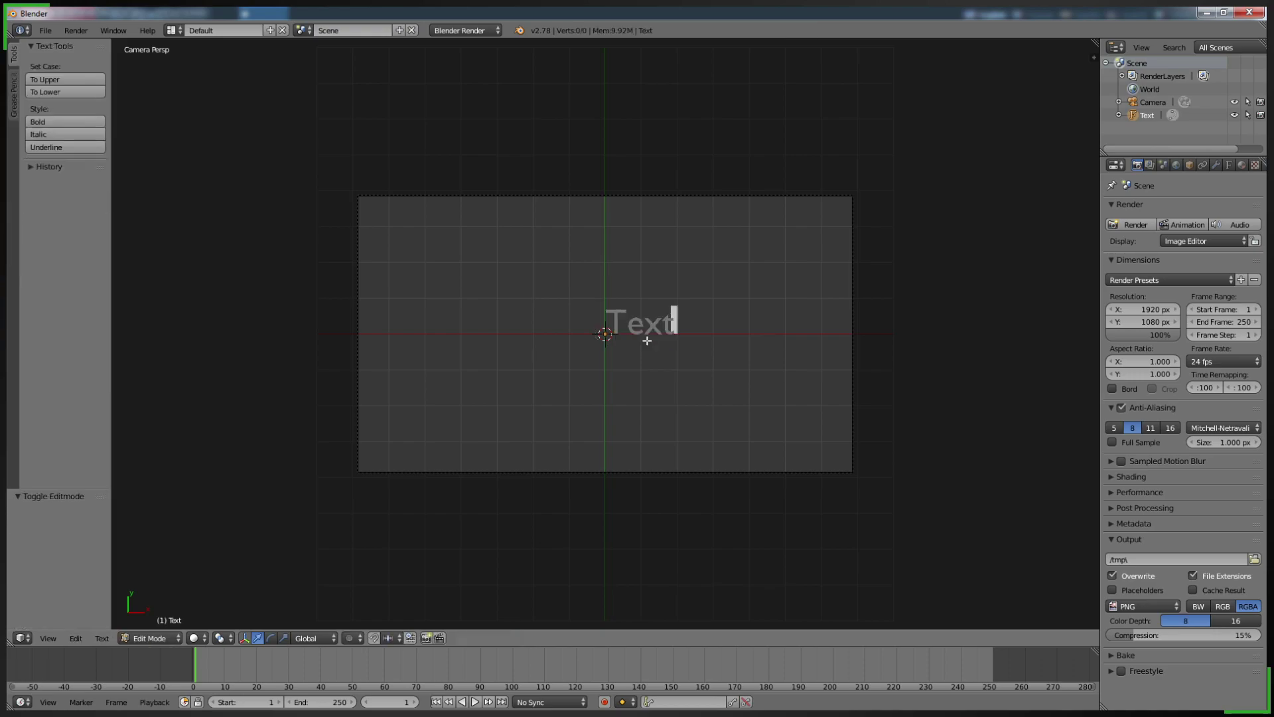
{"action": "key", "text": "BackSpace"}
{"action": "key", "text": "BackSpace"}
{"action": "key", "text": "BackSpace"}
{"action": "key", "text": "BackSpace"}
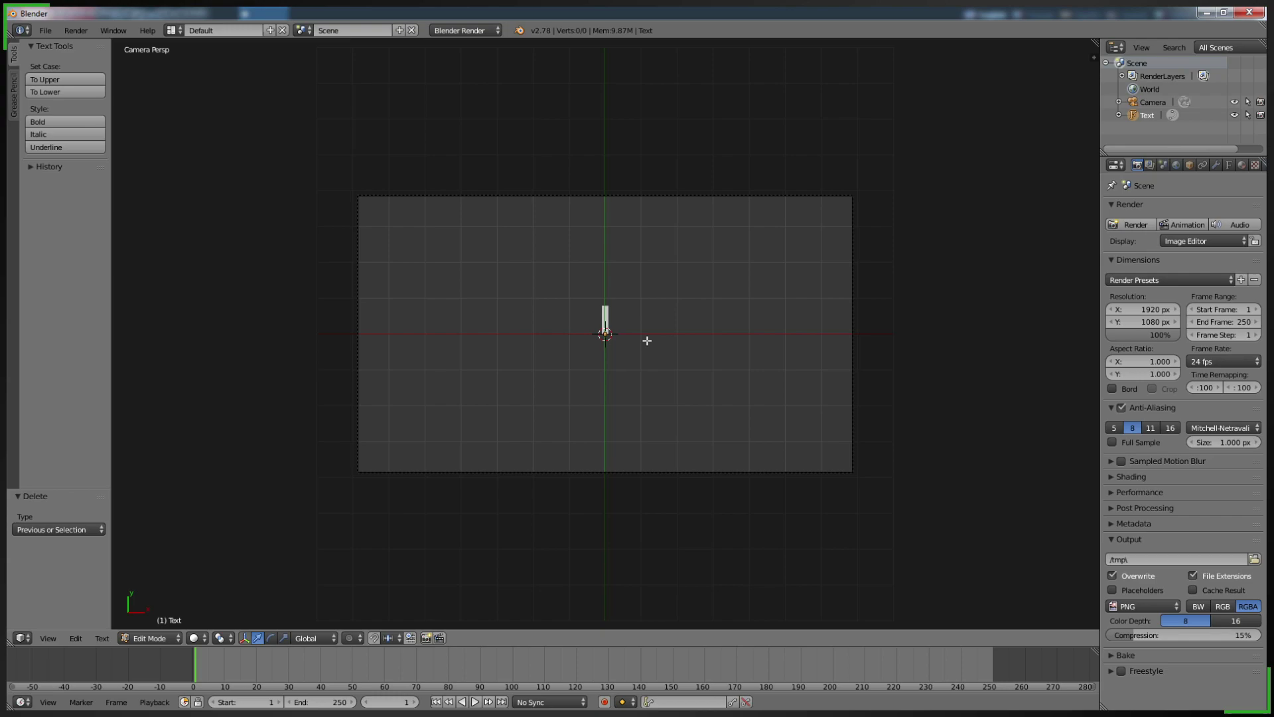
{"action": "type", "text": "Lichmode"}
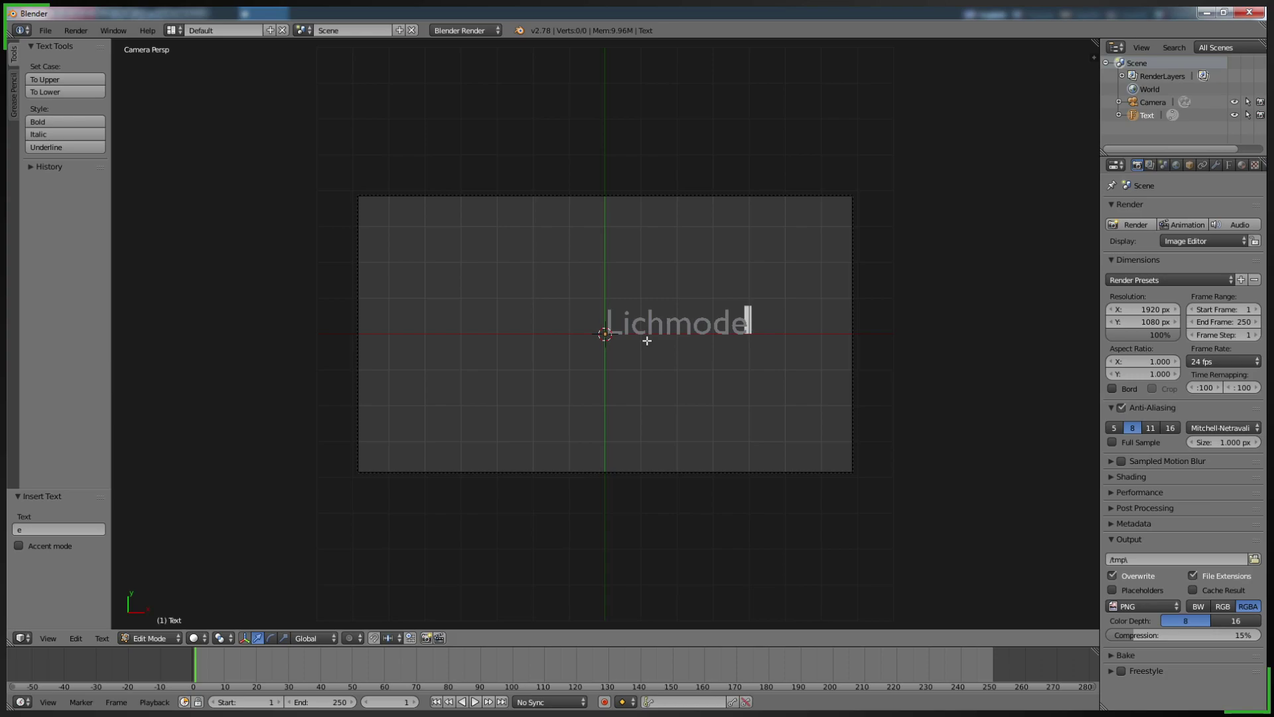
Step: Try the wording "Lich Mode" in the text object, and restore it to "Lichmode"
{"action": "key", "text": "Left"}
{"action": "key", "text": "Left"}
{"action": "key", "text": "Left"}
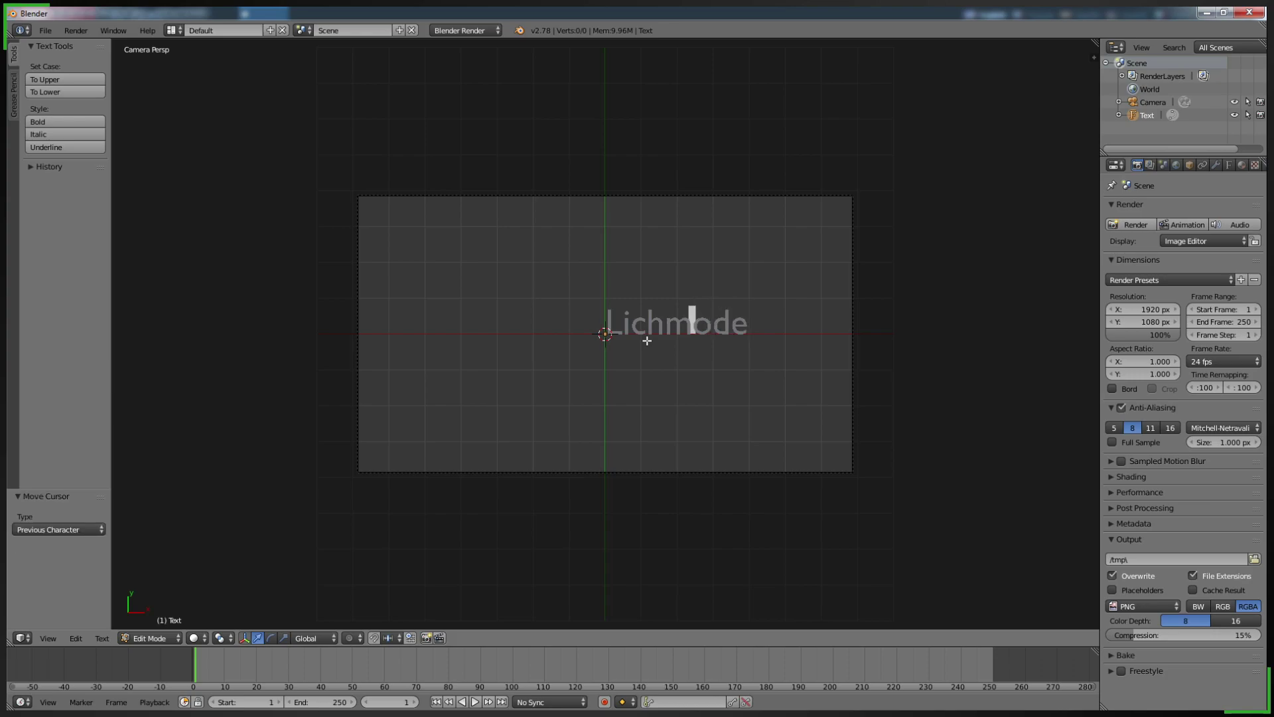
{"action": "key", "text": "BackSpace"}
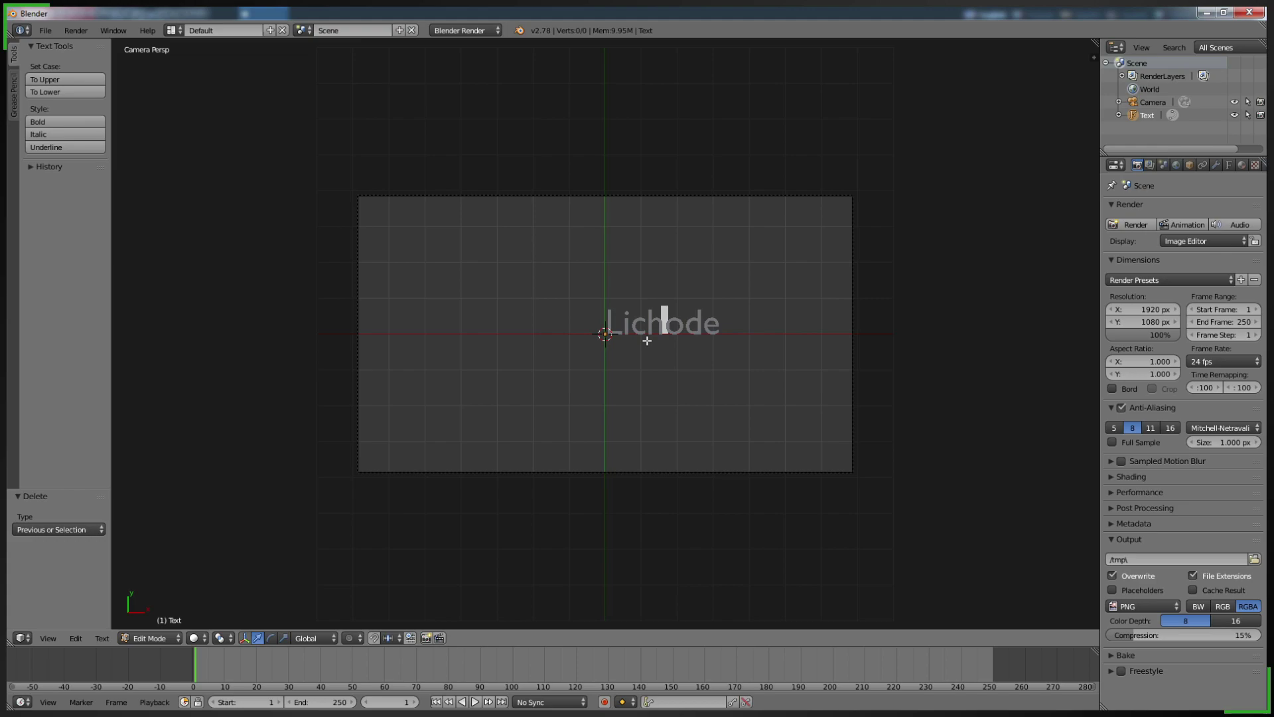
{"action": "type", "text": "M"}
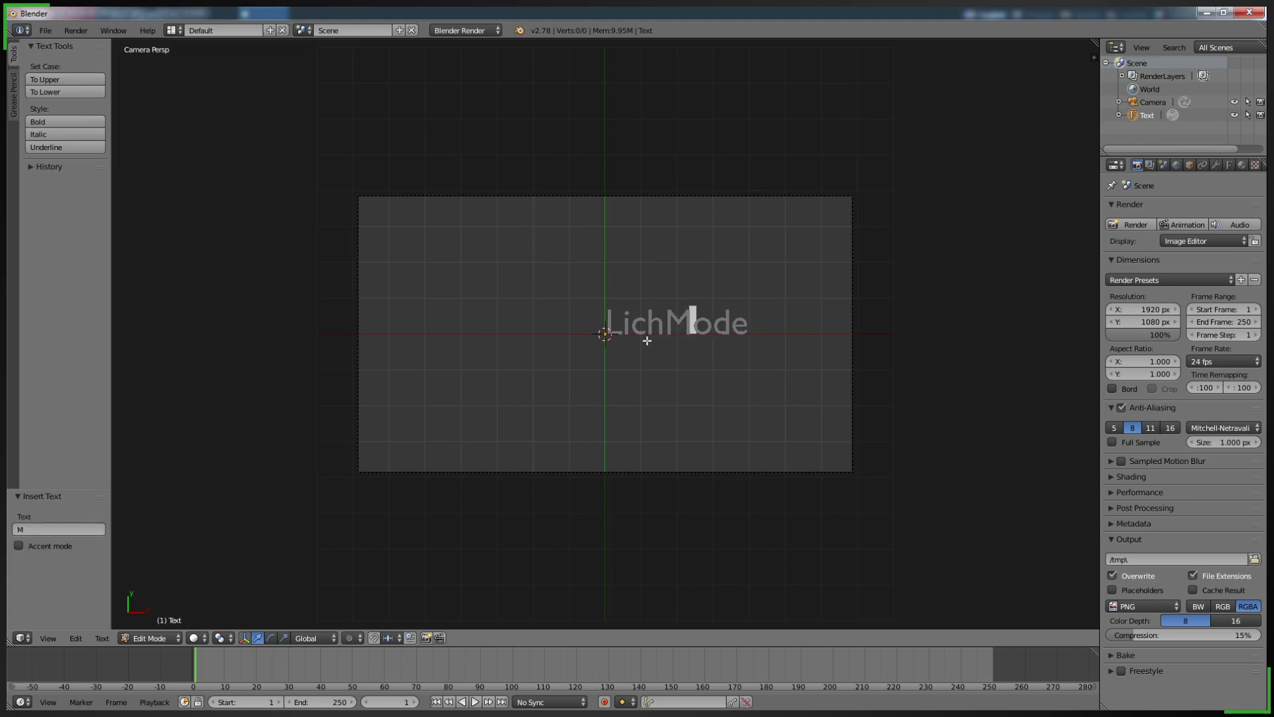
{"action": "key", "text": "Left"}
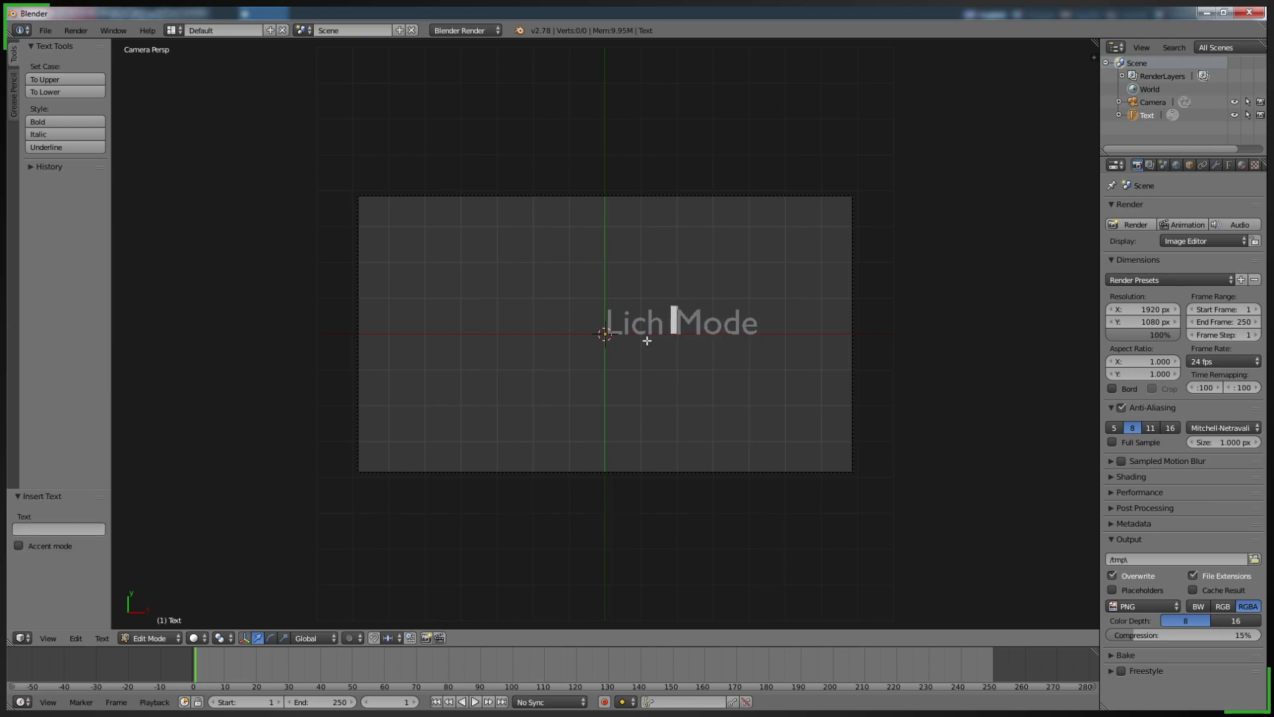
{"action": "key", "text": "BackSpace"}
{"action": "key", "text": "BackSpace"}
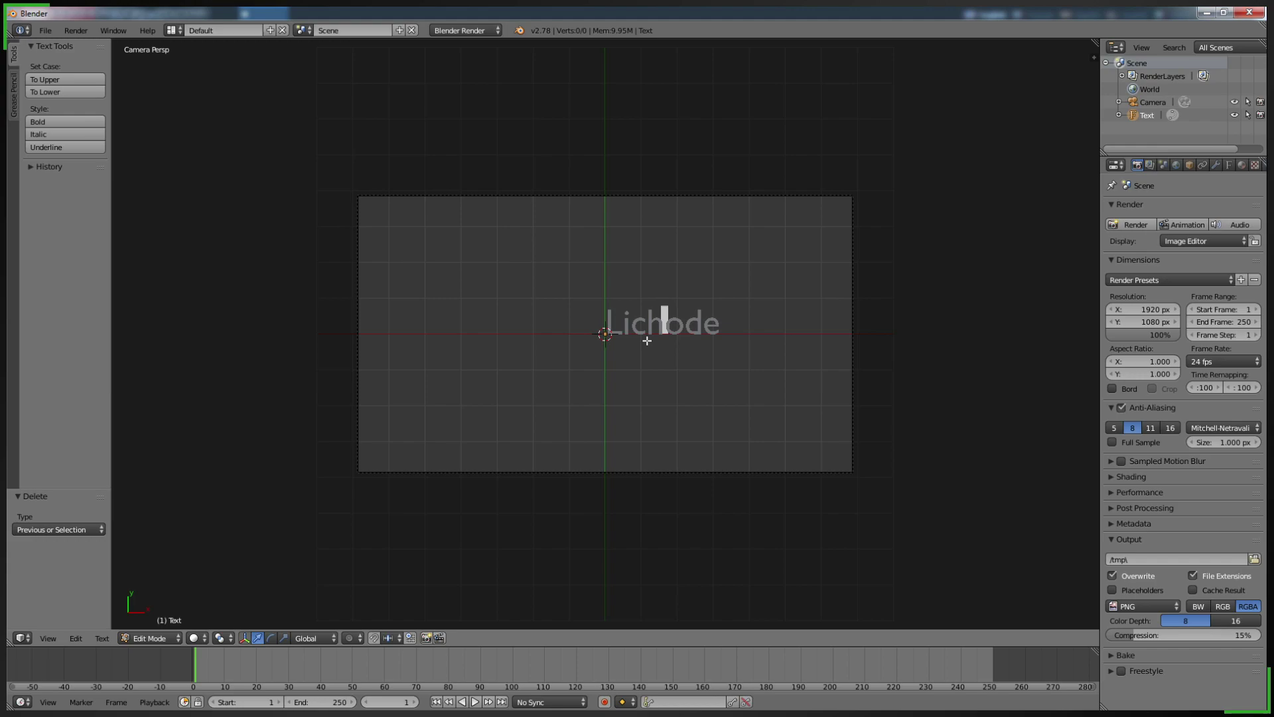
{"action": "type", "text": "m"}
{"action": "key", "text": "Right"}
{"action": "key", "text": "Right"}
{"action": "key", "text": "Right"}
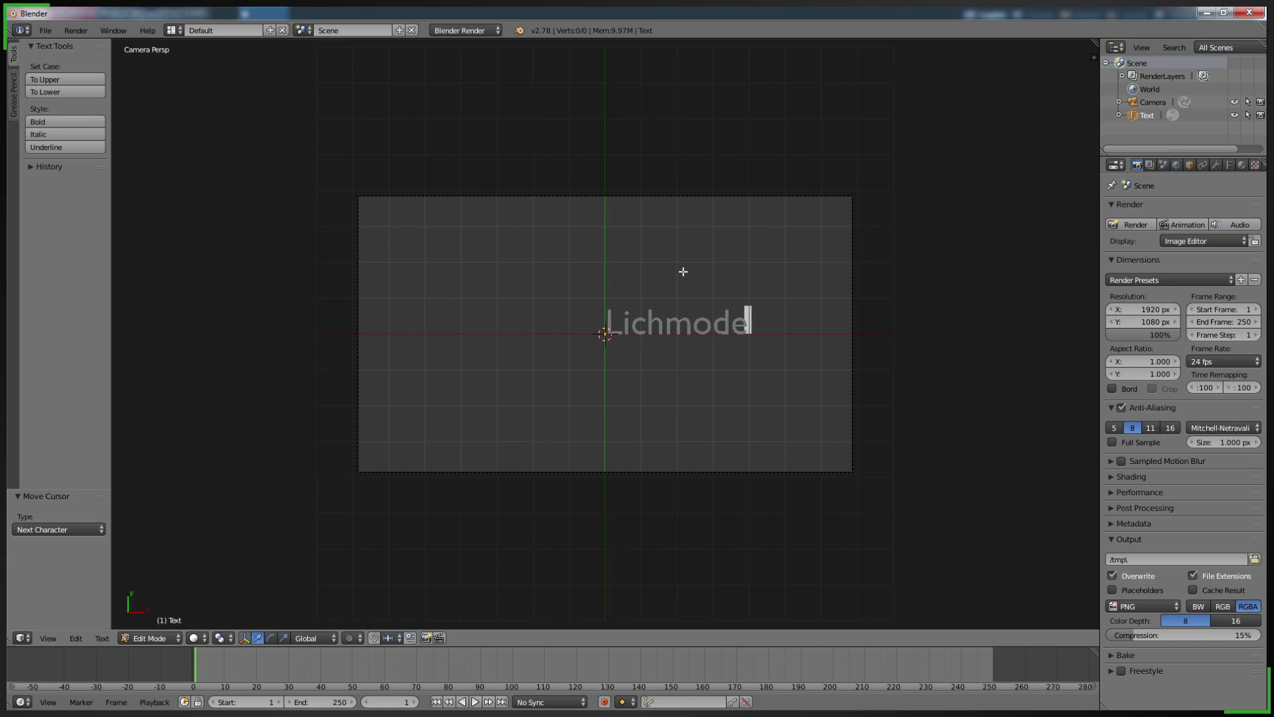
Step: Toggle the text object between Edit Mode and Object Mode, finishing in Object Mode
{"action": "key", "text": "Tab"}
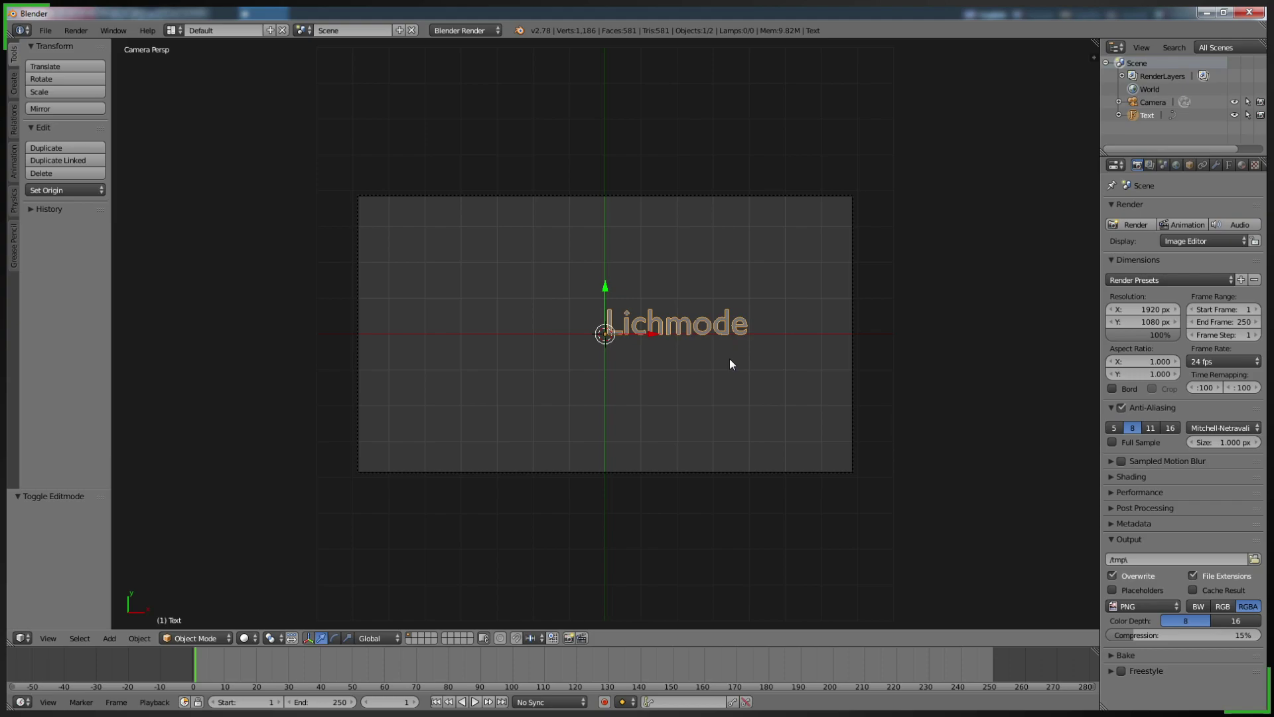
{"action": "key", "text": "Tab"}
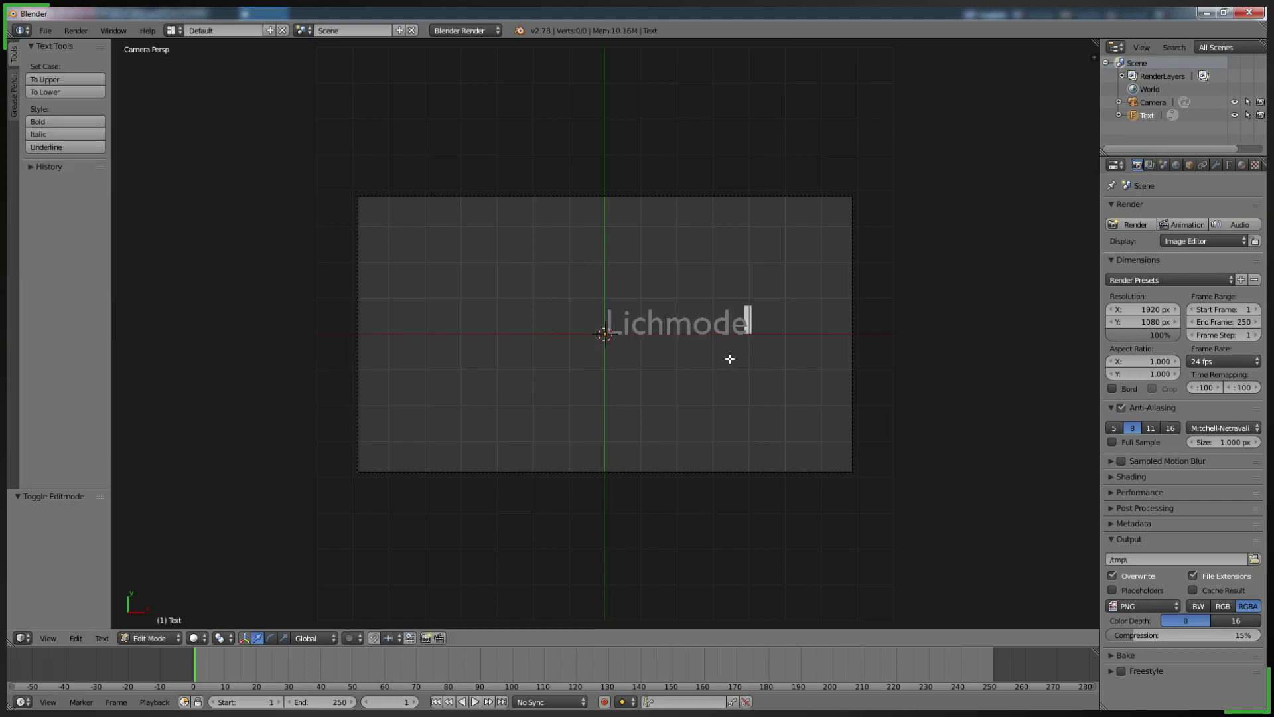
{"action": "key", "text": "Tab"}
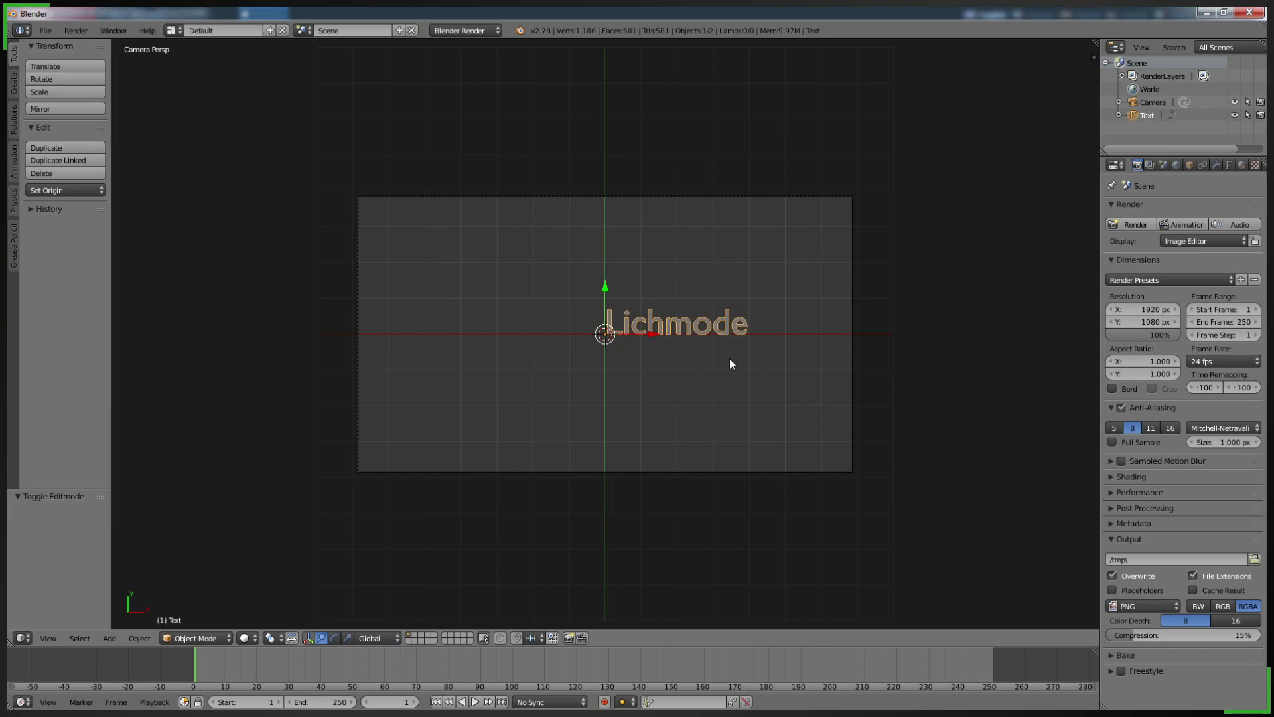
{"action": "key", "text": "Tab"}
{"action": "key", "text": "Tab"}
{"action": "key", "text": "Tab"}
{"action": "key", "text": "Tab"}
{"action": "key", "text": "Tab"}
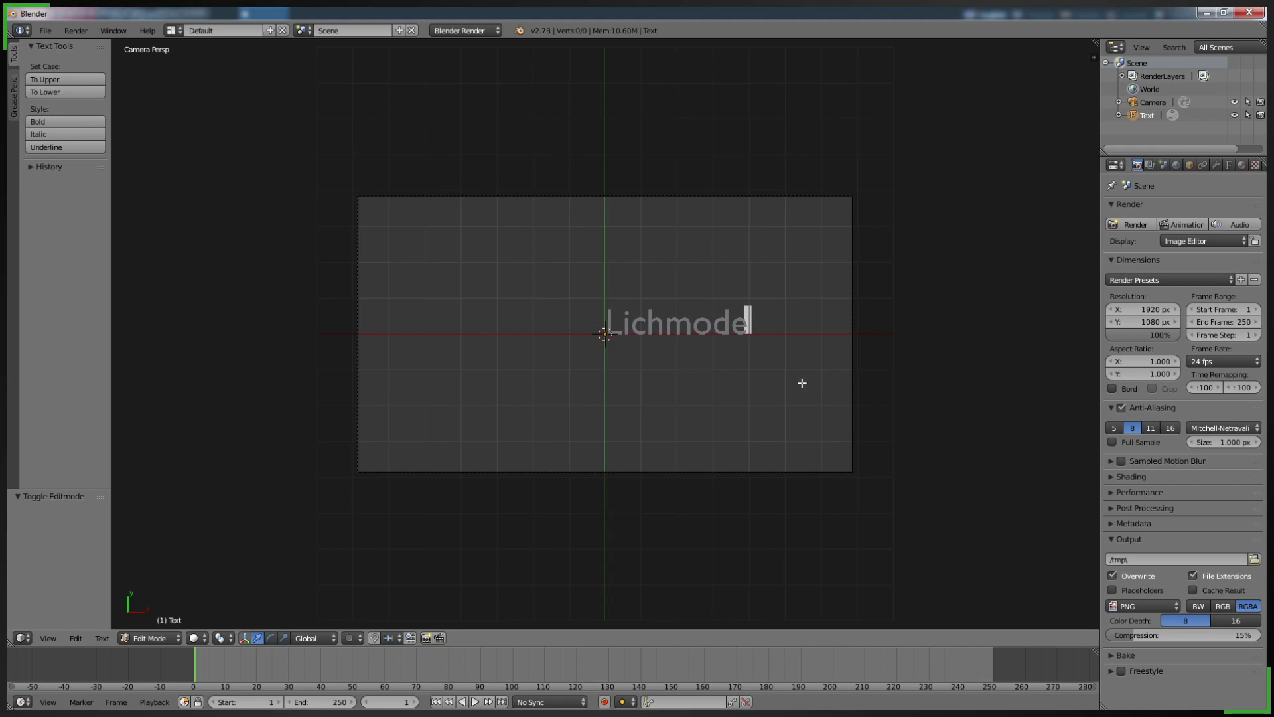
{"action": "key", "text": "Tab"}
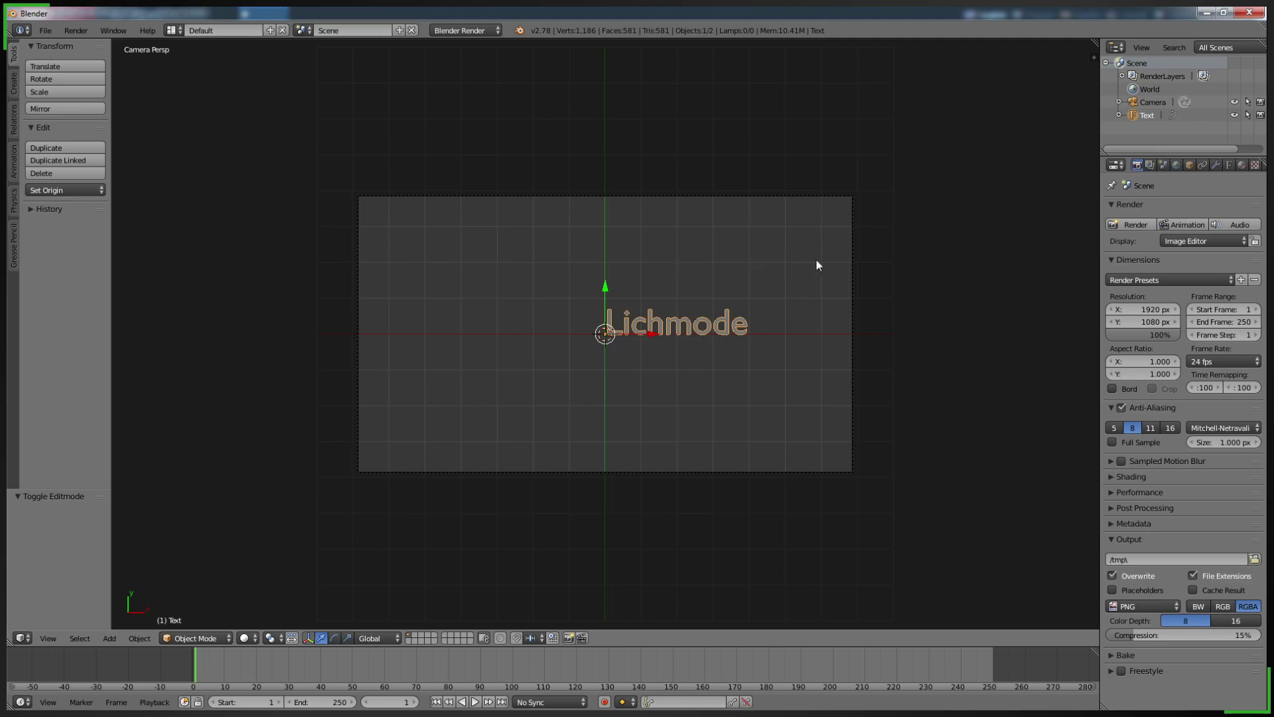
{"action": "key", "text": "Tab"}
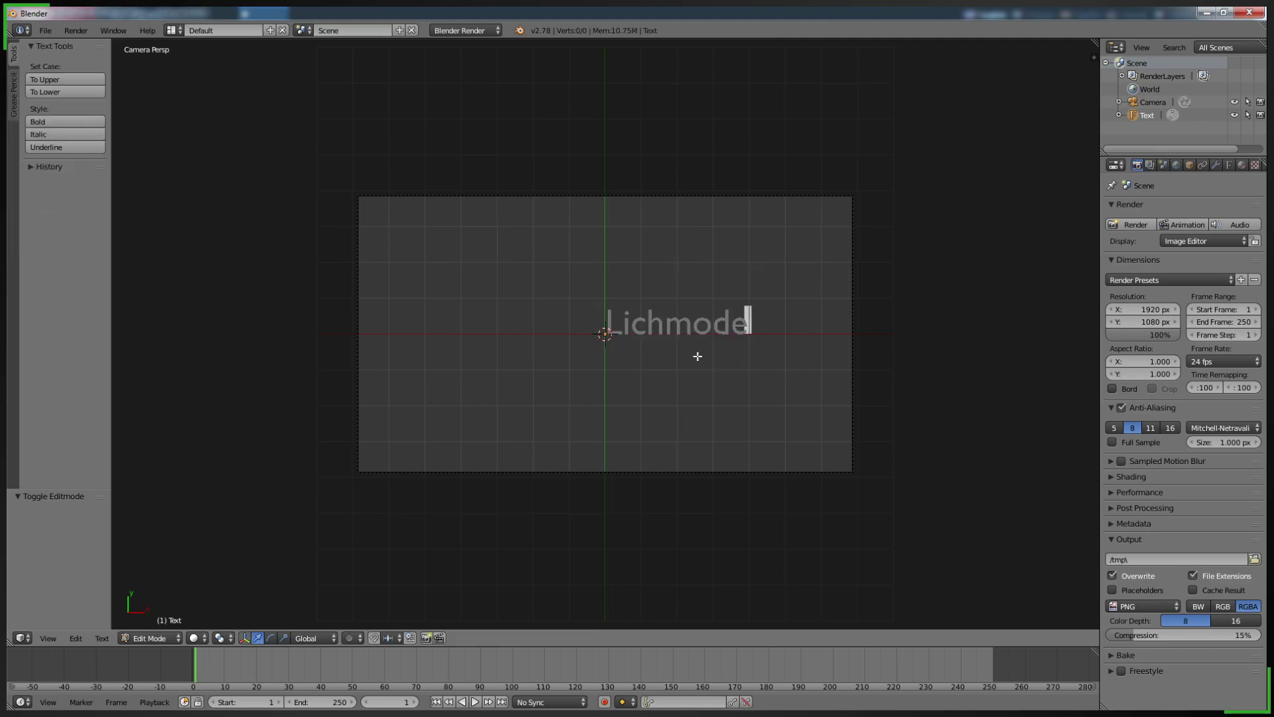
{"action": "key", "text": "Tab"}
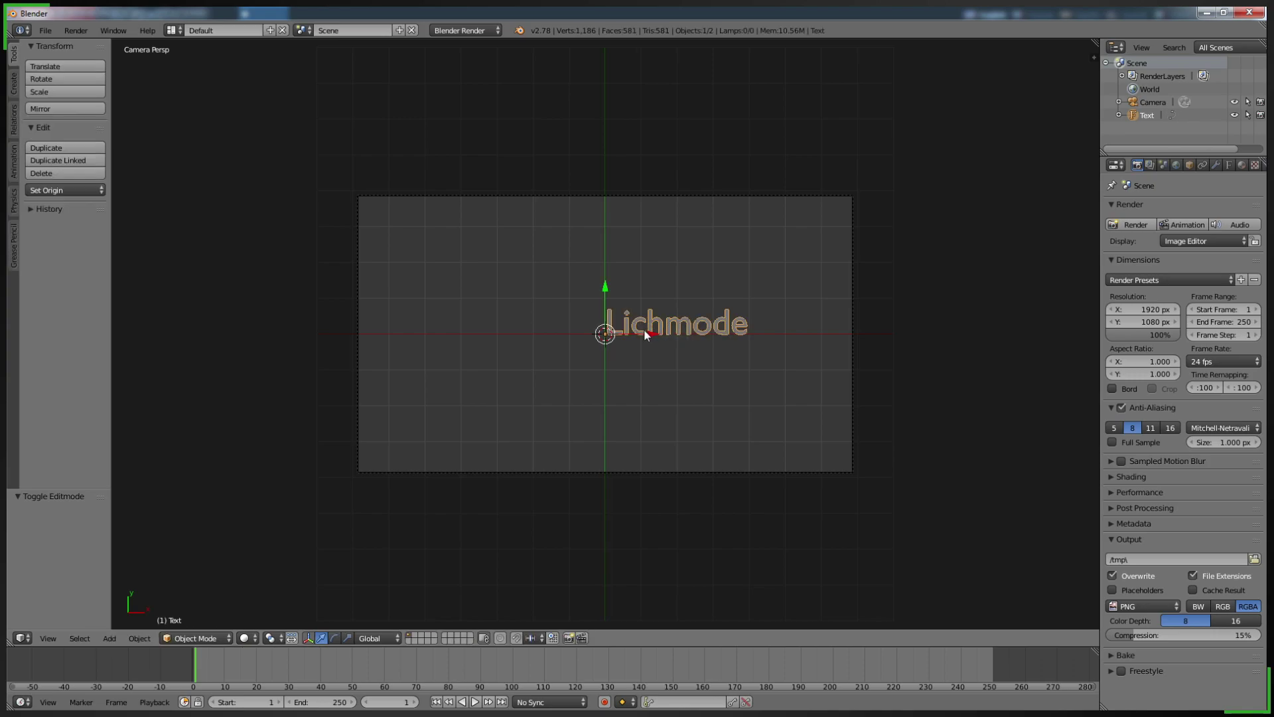
Step: Move the Lichmode text across the ground plane into the lower-left area of the camera frame
{"action": "key", "text": "g"}
{"action": "left_click", "coordinate": [606, 335]}
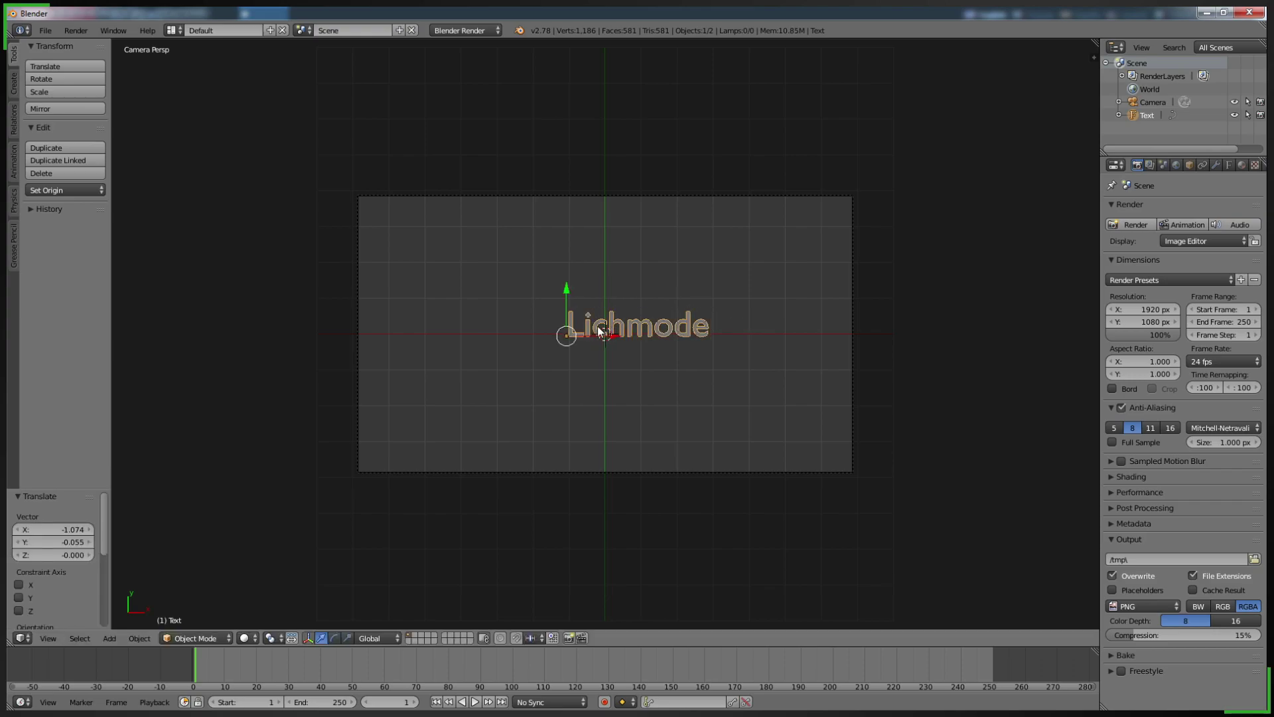
{"action": "key", "text": "g"}
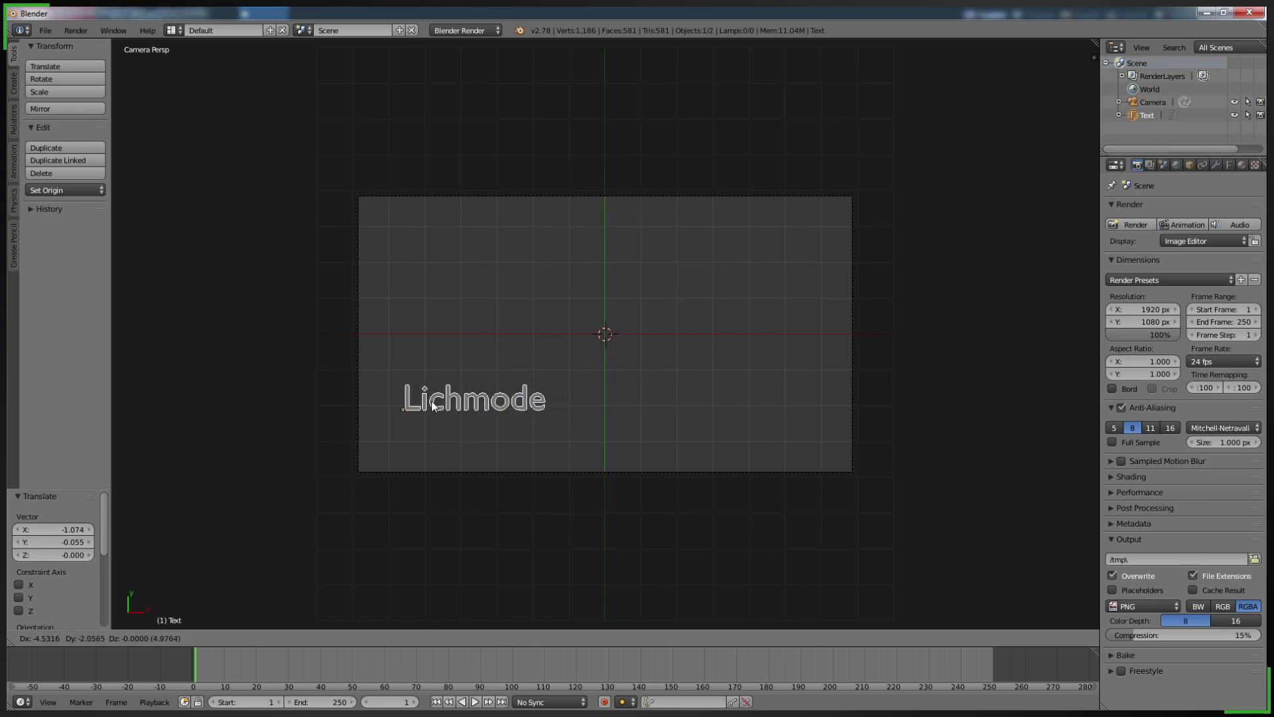
{"action": "left_click", "coordinate": [432, 406]}
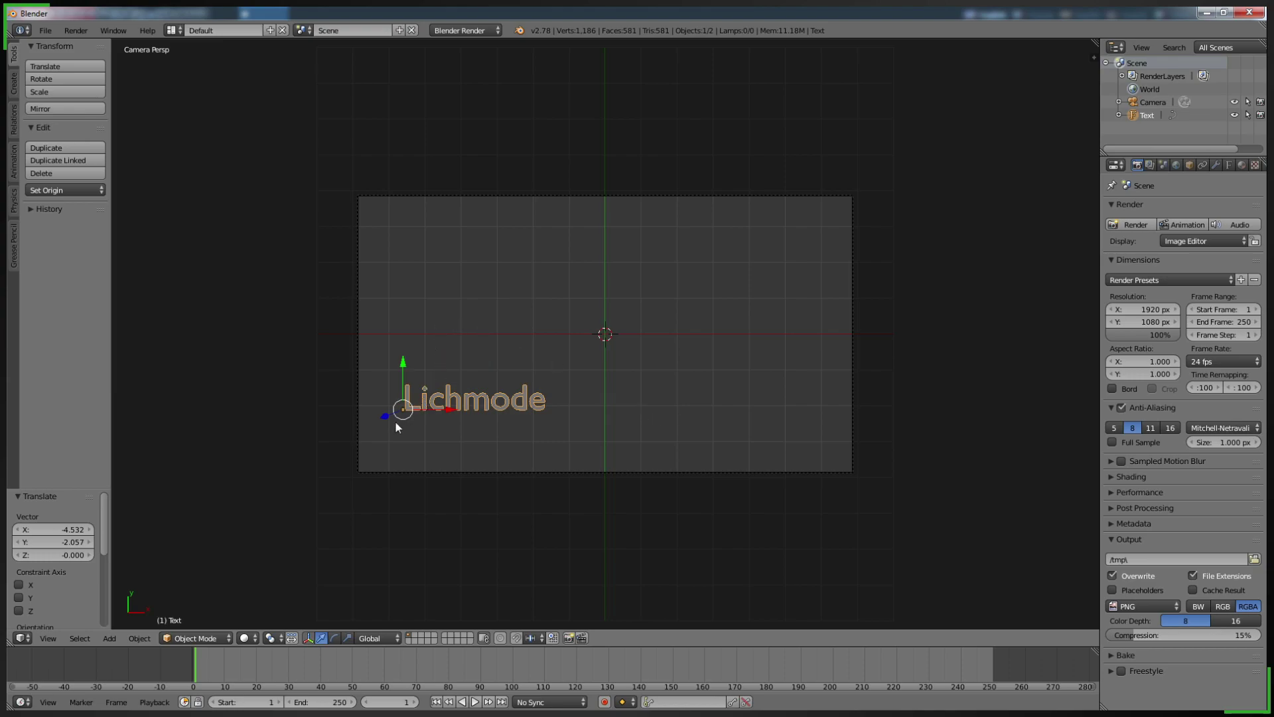
Step: Raise the text about 6.3 units along Z toward the camera and centre it in the camera frame
{"action": "left_click_drag", "start_coordinate": [383, 416], "coordinate": [220, 462]}
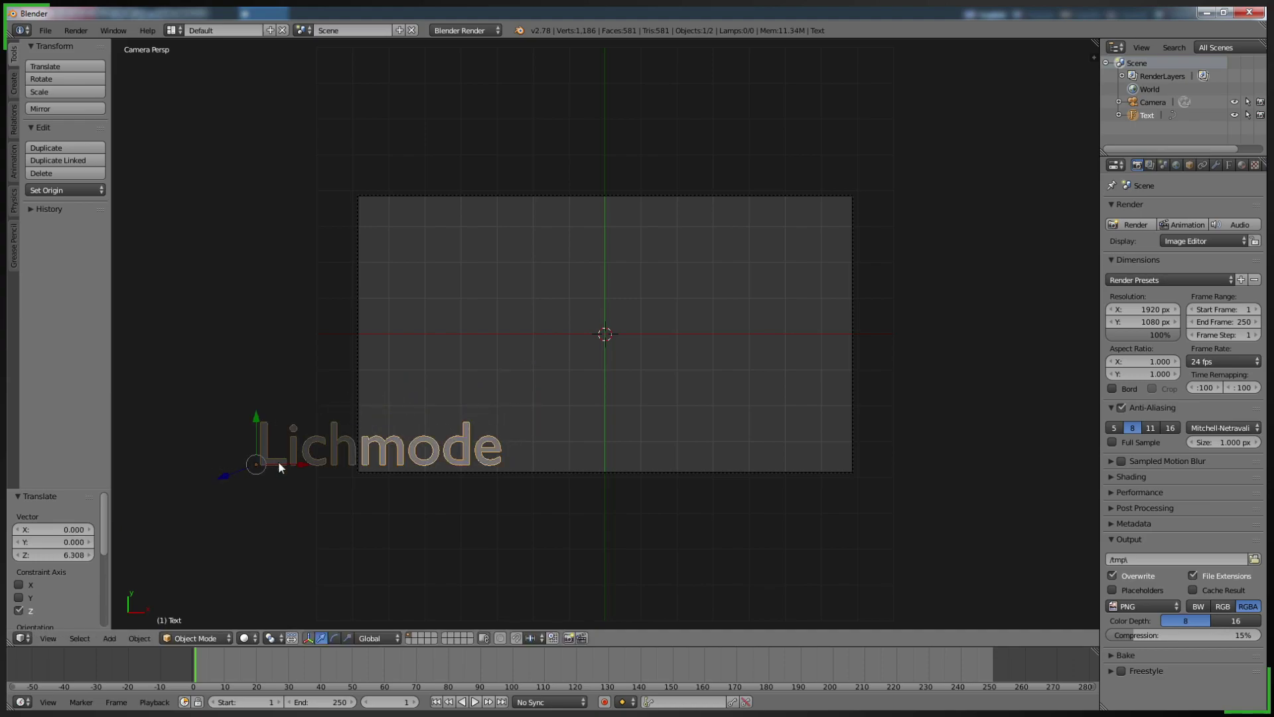
{"action": "key", "text": "g"}
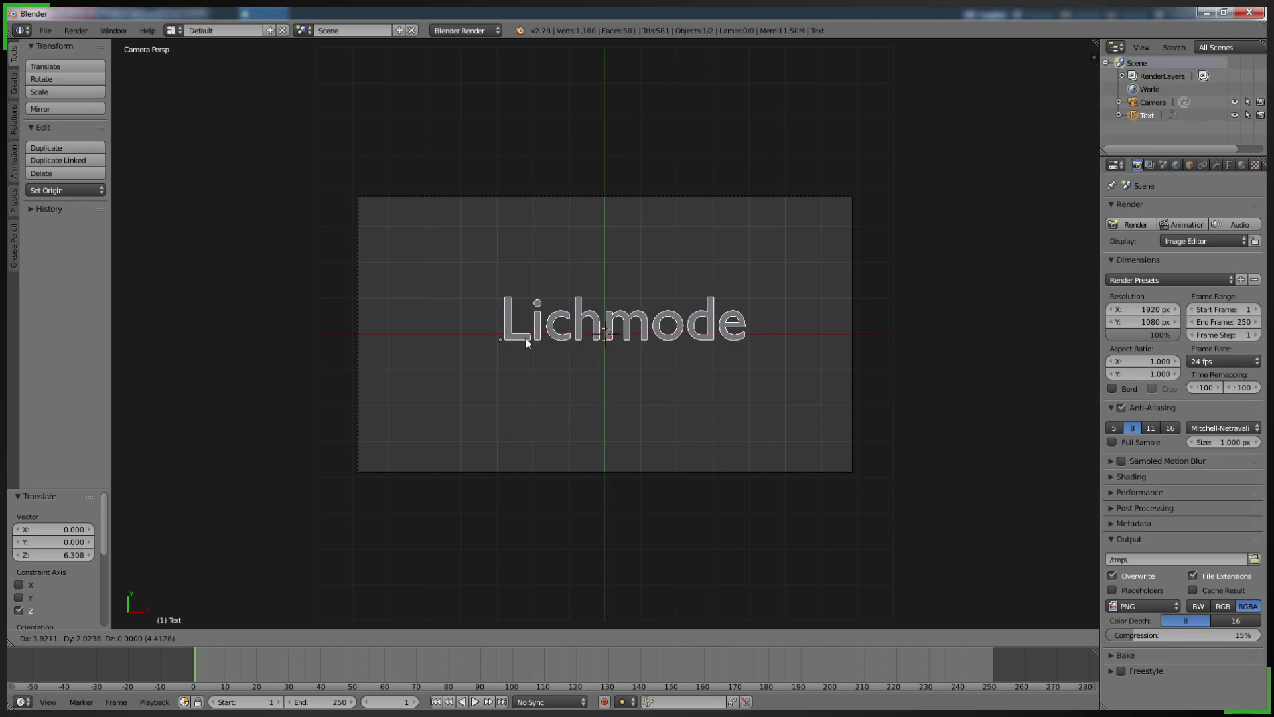
{"action": "left_click", "coordinate": [526, 342]}
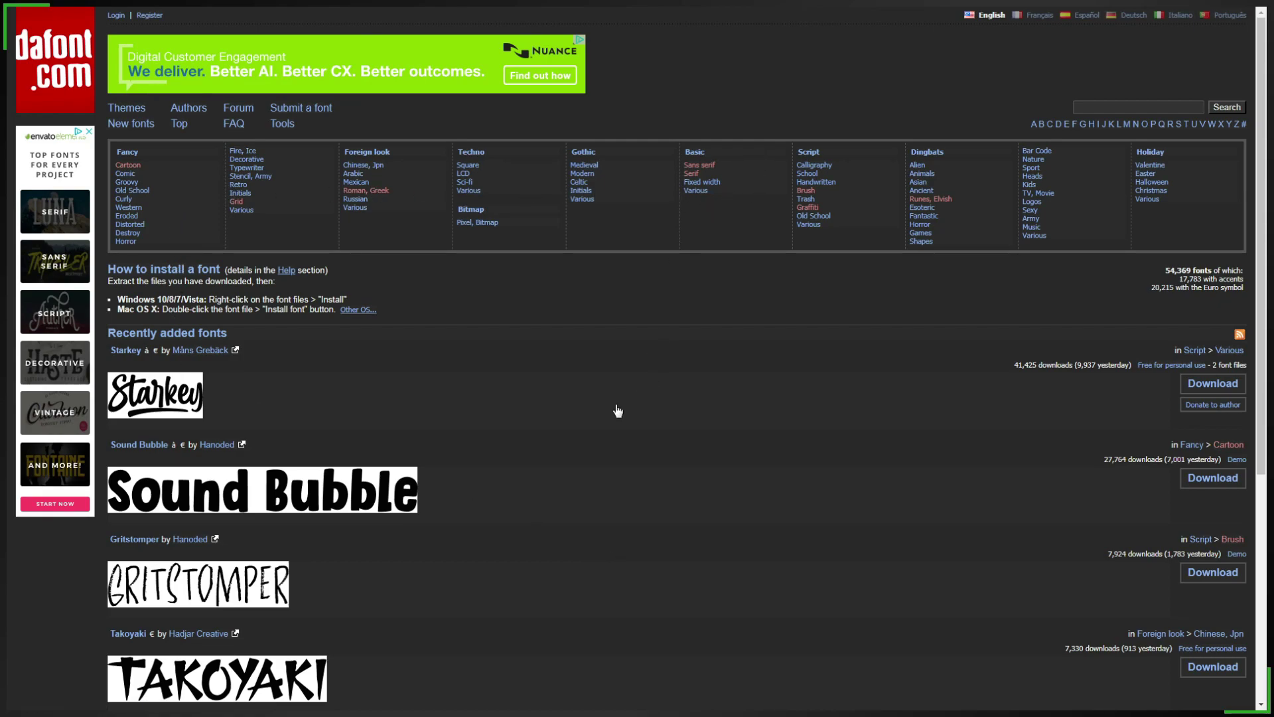
Step: Browse the Brush fonts in dafont's Script category and download Chasing Embers
{"action": "scroll", "coordinate": [431, 418], "scroll_direction": "down", "scroll_amount": 3}
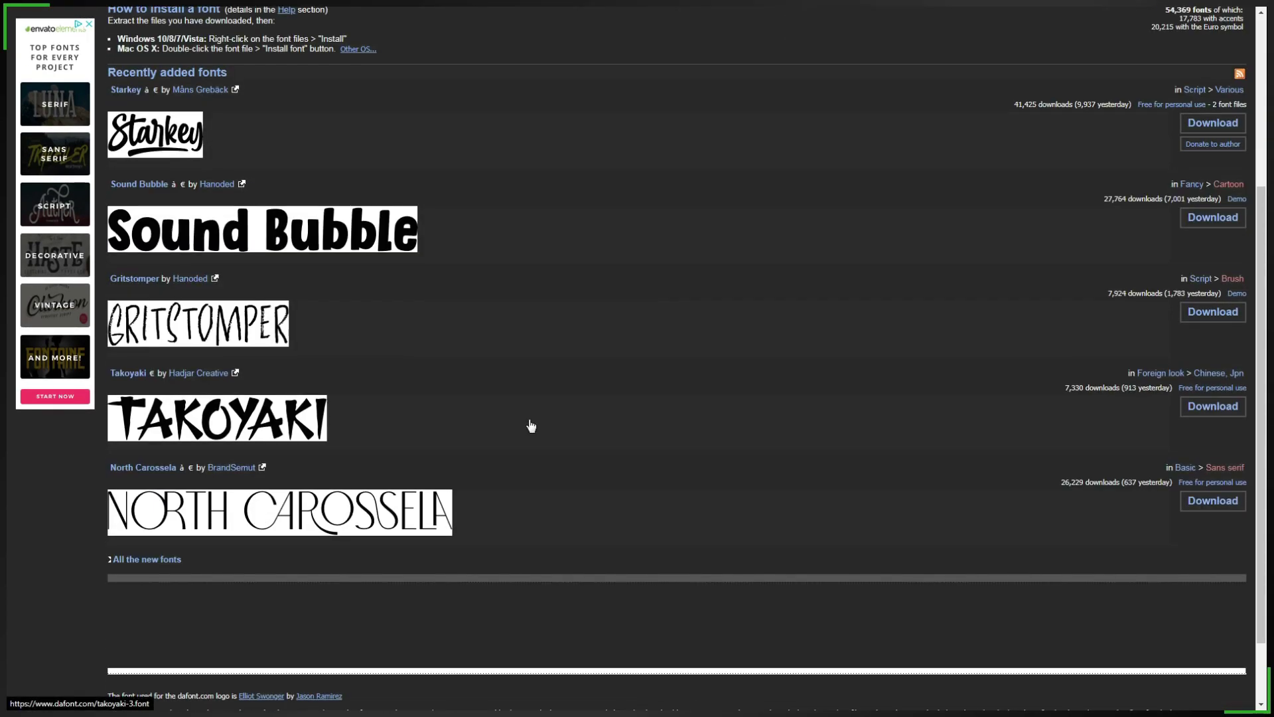
{"action": "scroll", "coordinate": [533, 428], "scroll_direction": "up", "scroll_amount": 3}
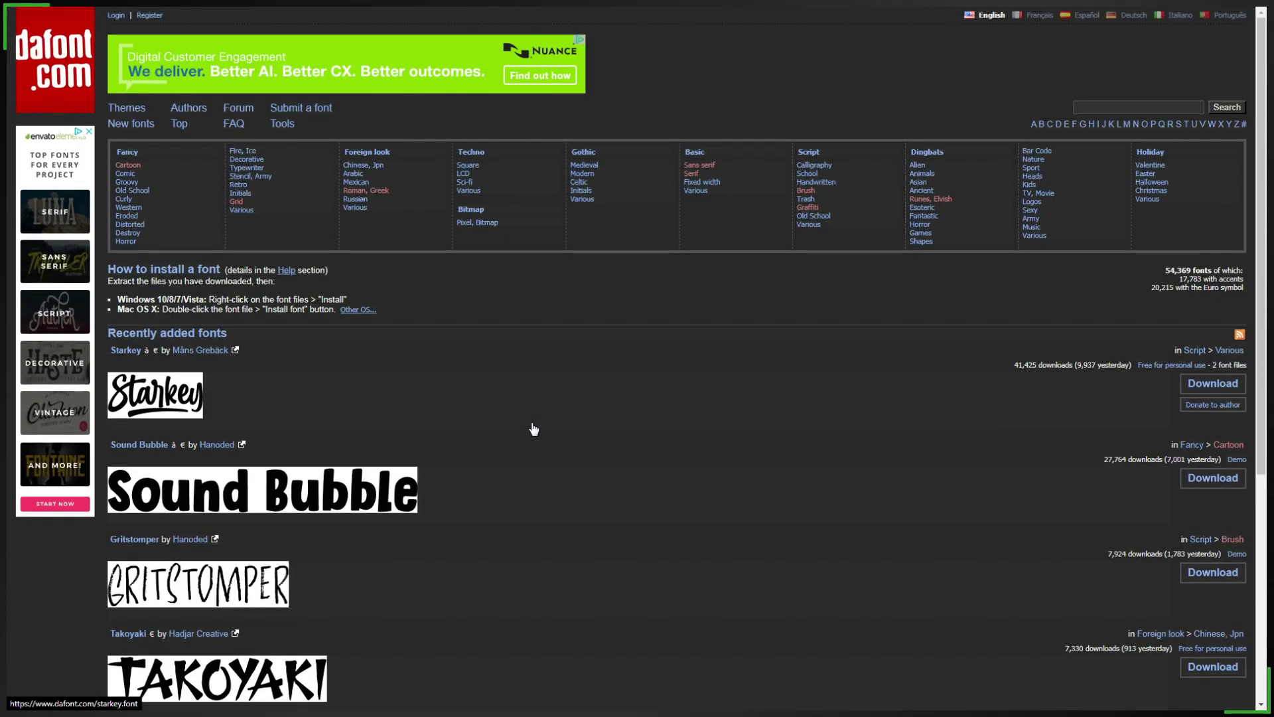
{"action": "left_click", "coordinate": [806, 191]}
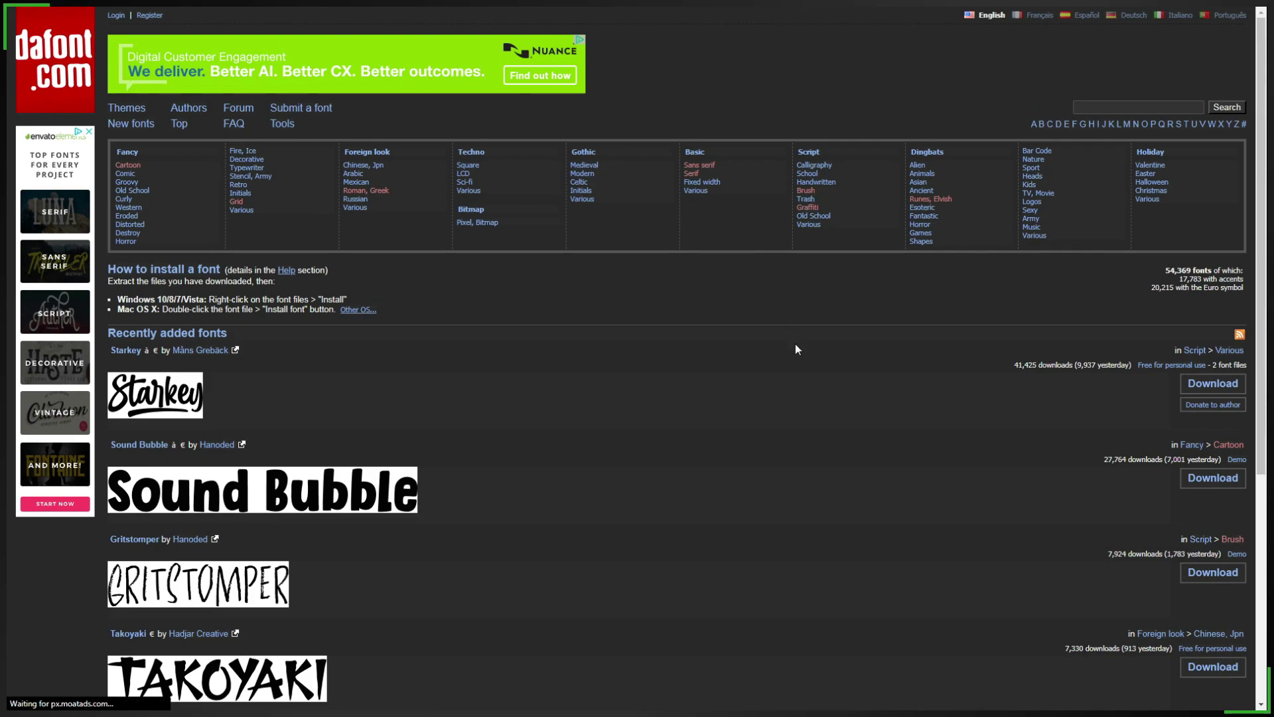
{"action": "scroll", "coordinate": [753, 421], "scroll_direction": "down", "scroll_amount": 2}
{"action": "scroll", "coordinate": [750, 422], "scroll_direction": "down", "scroll_amount": 3}
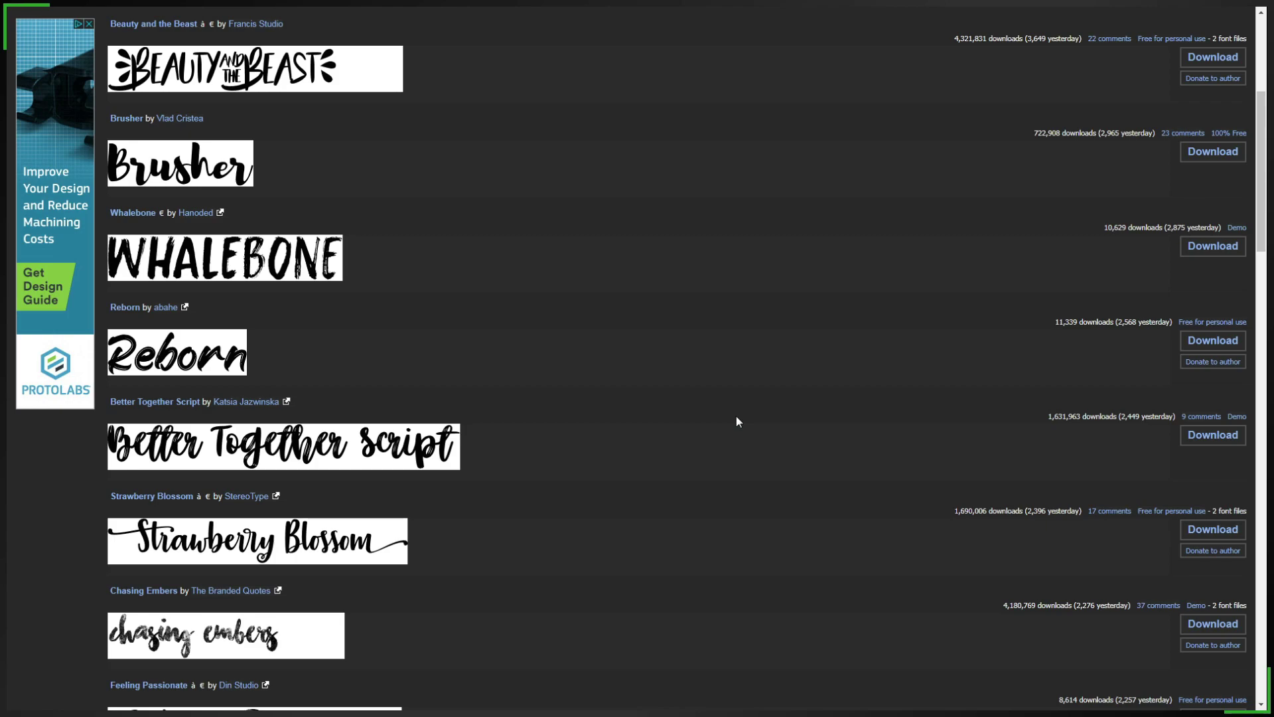
{"action": "scroll", "coordinate": [643, 418], "scroll_direction": "down", "scroll_amount": 2}
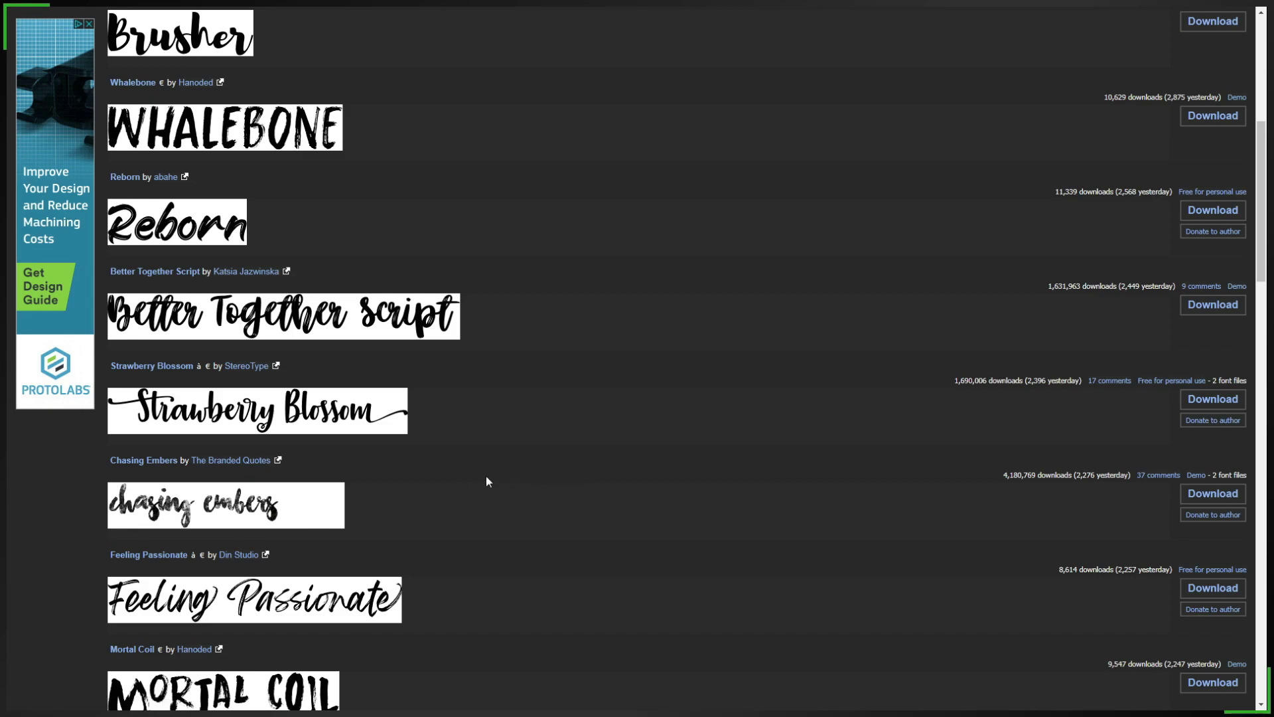
{"action": "left_click", "coordinate": [1216, 494]}
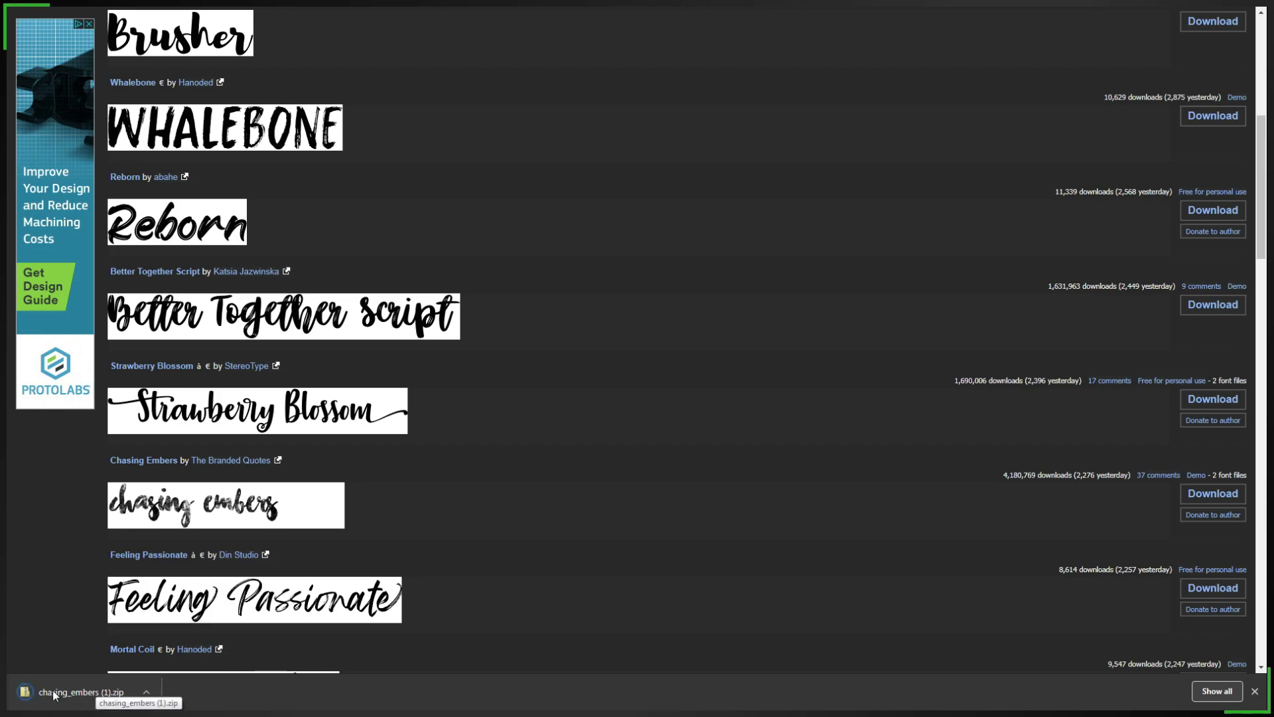
Step: Show the downloaded font archive in the Downloads folder and open chasing_embers (1).zip
{"action": "left_click", "coordinate": [144, 693]}
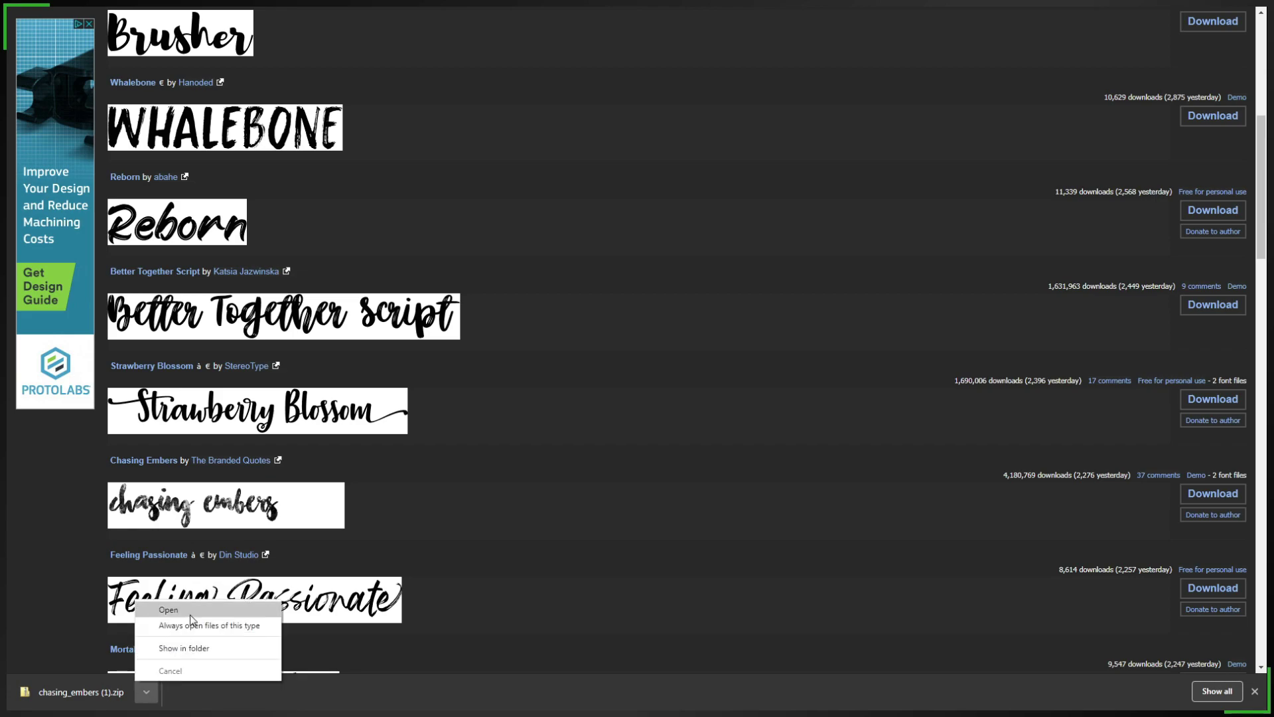
{"action": "left_click", "coordinate": [198, 647]}
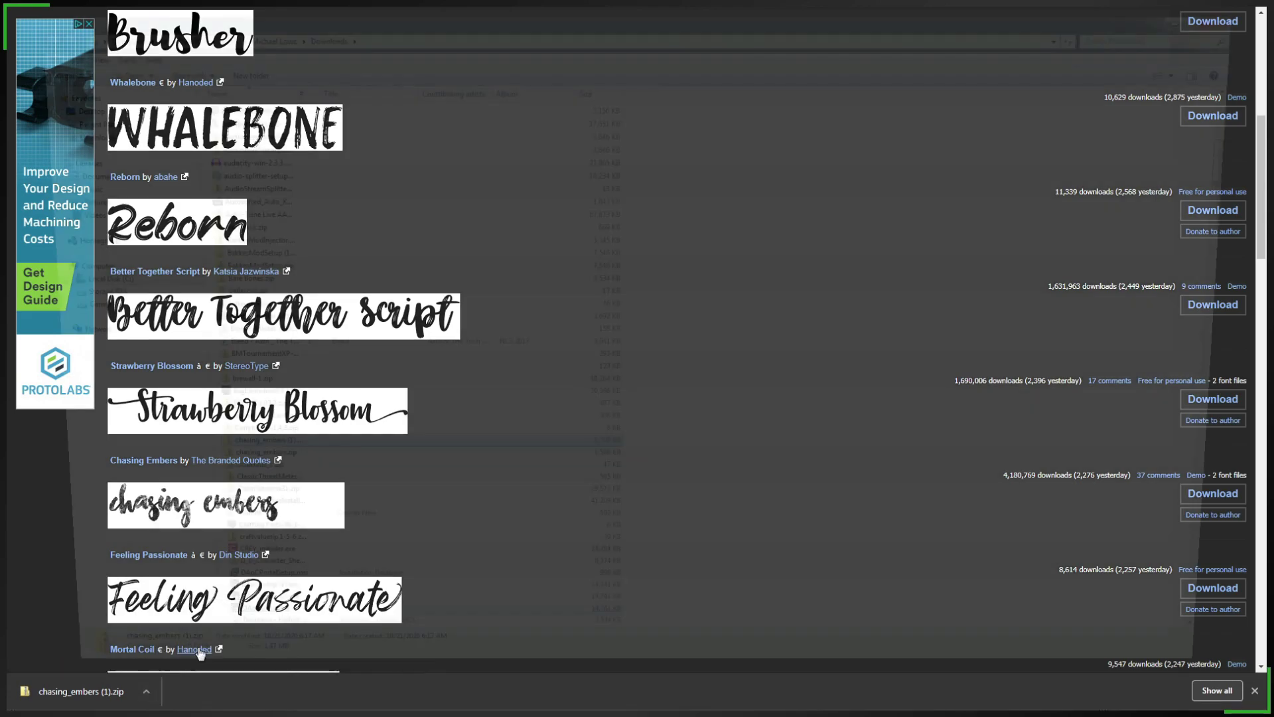
{"action": "left_click", "coordinate": [206, 652]}
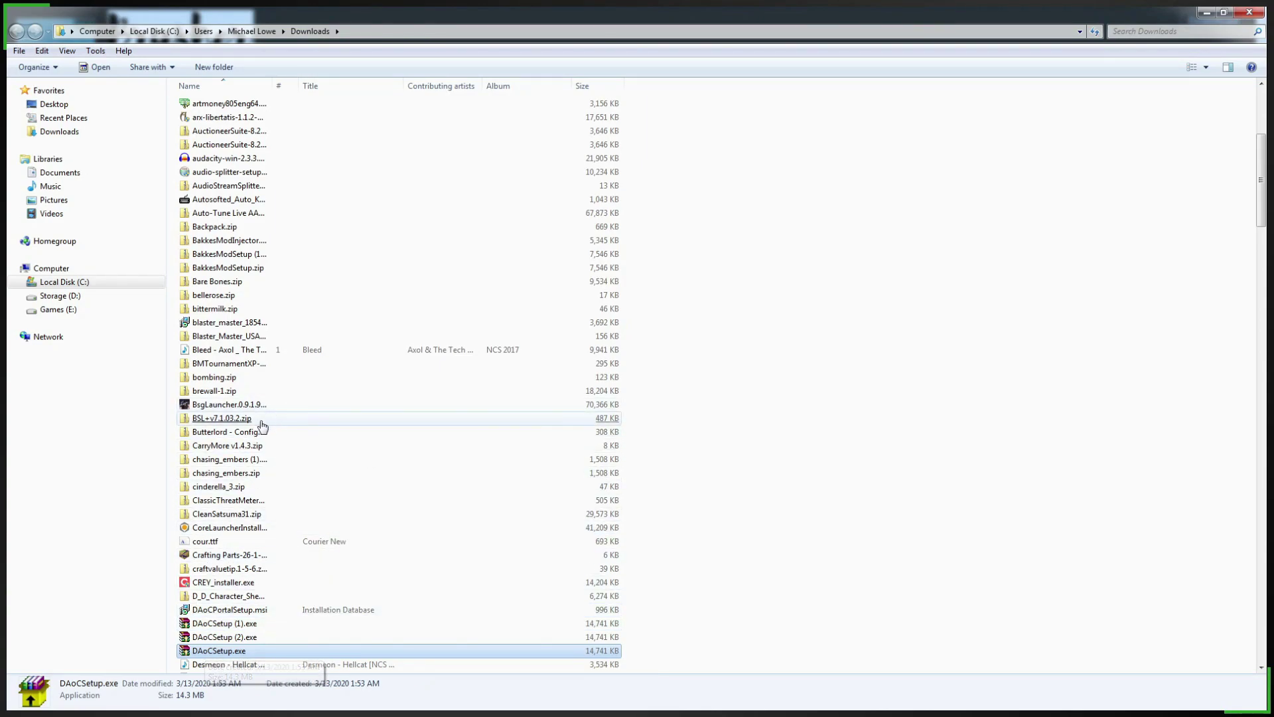
{"action": "left_click", "coordinate": [511, 542]}
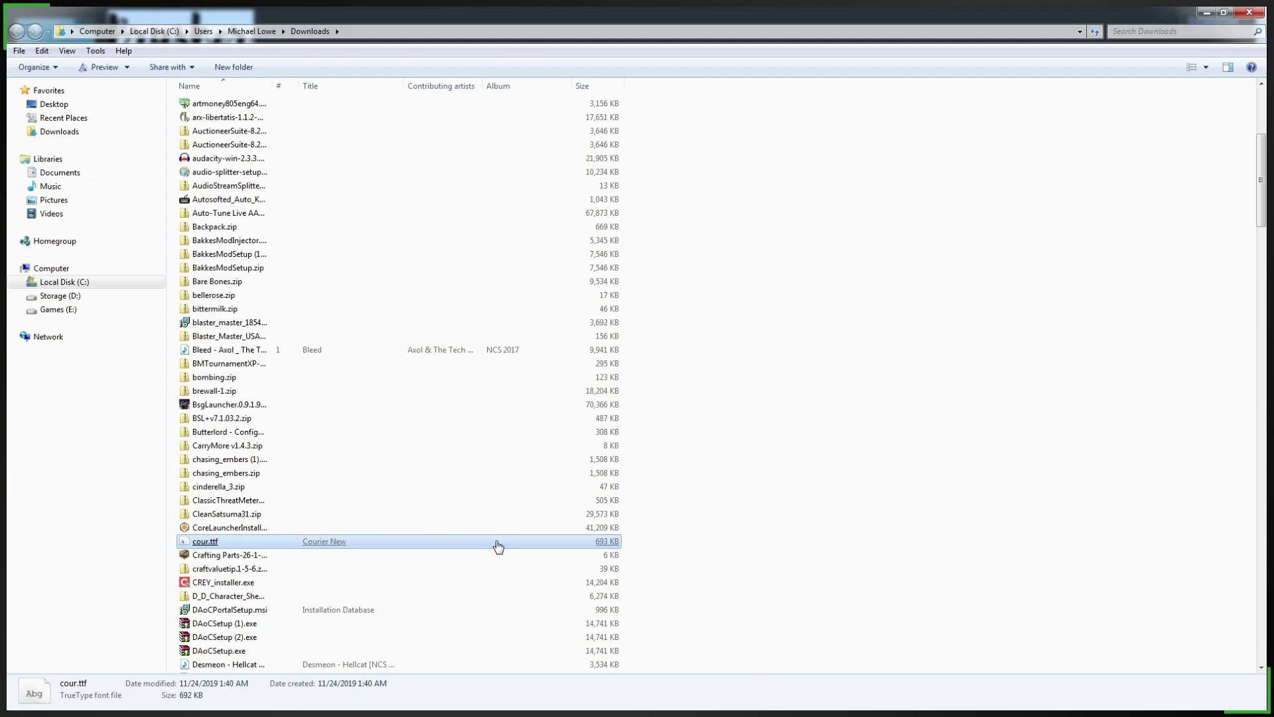
{"action": "left_click", "coordinate": [440, 558]}
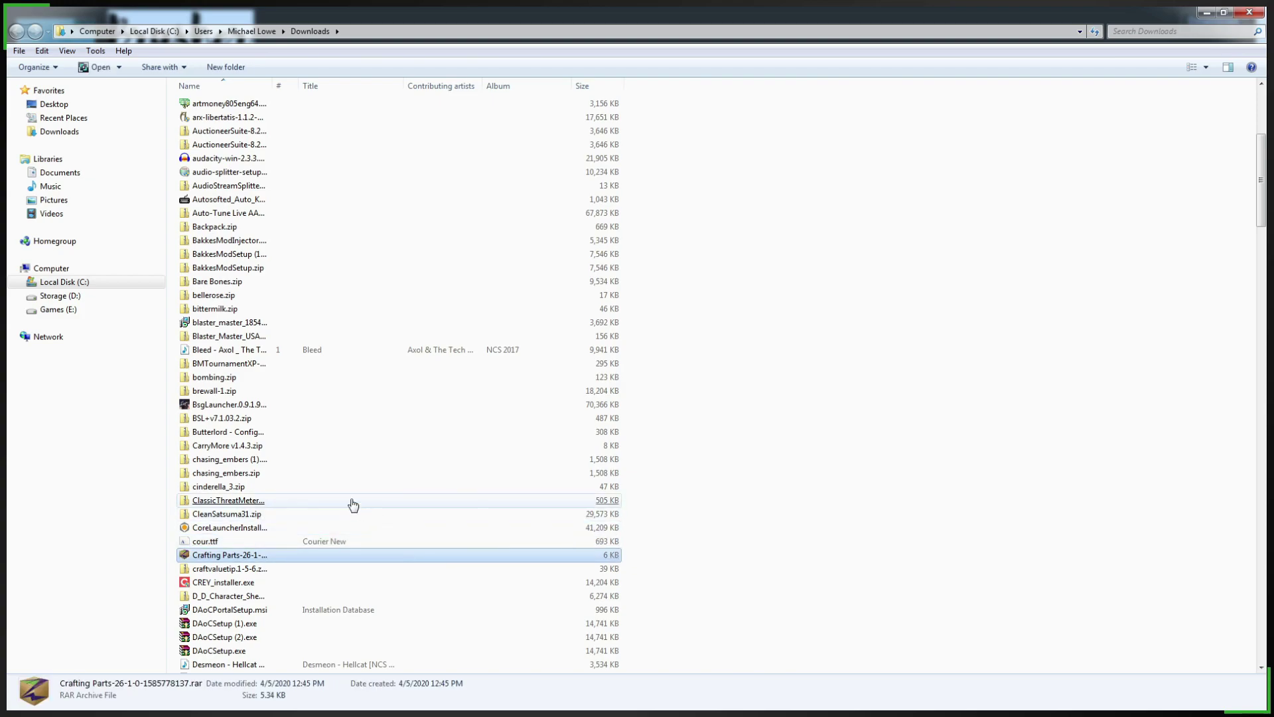
{"action": "left_click", "coordinate": [267, 475]}
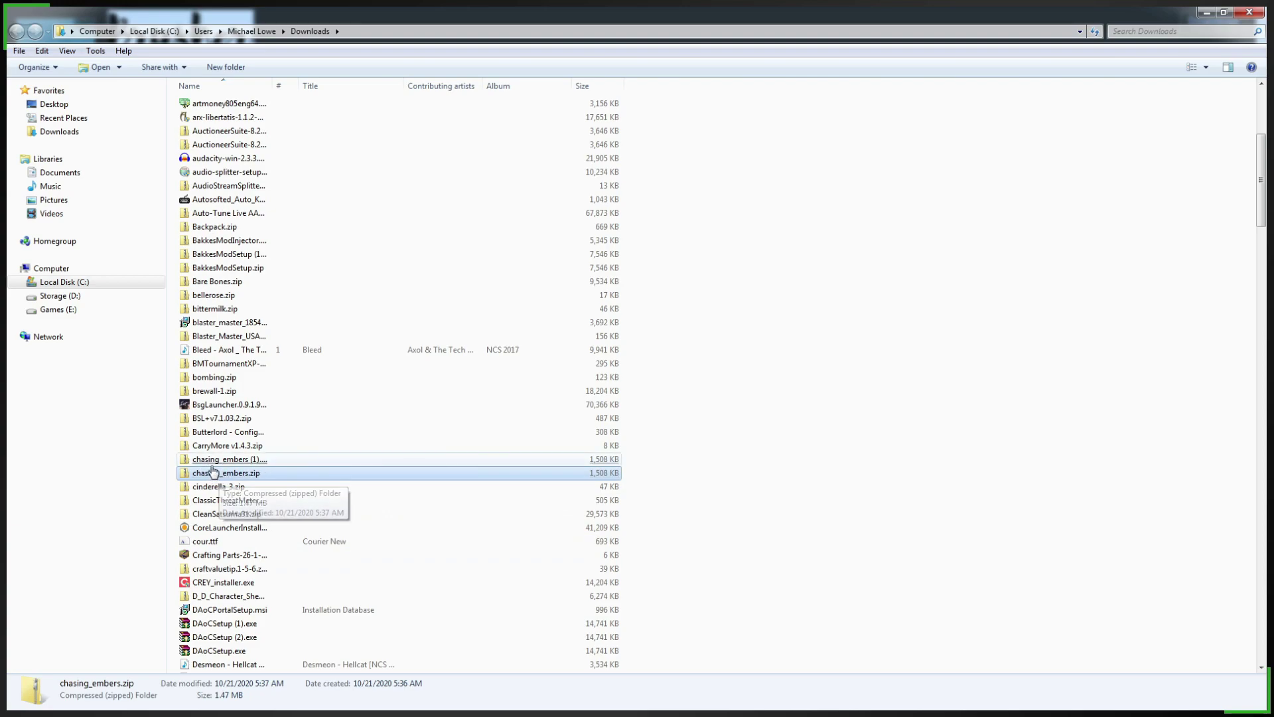
{"action": "key", "text": "Up"}
{"action": "key", "text": "Return"}
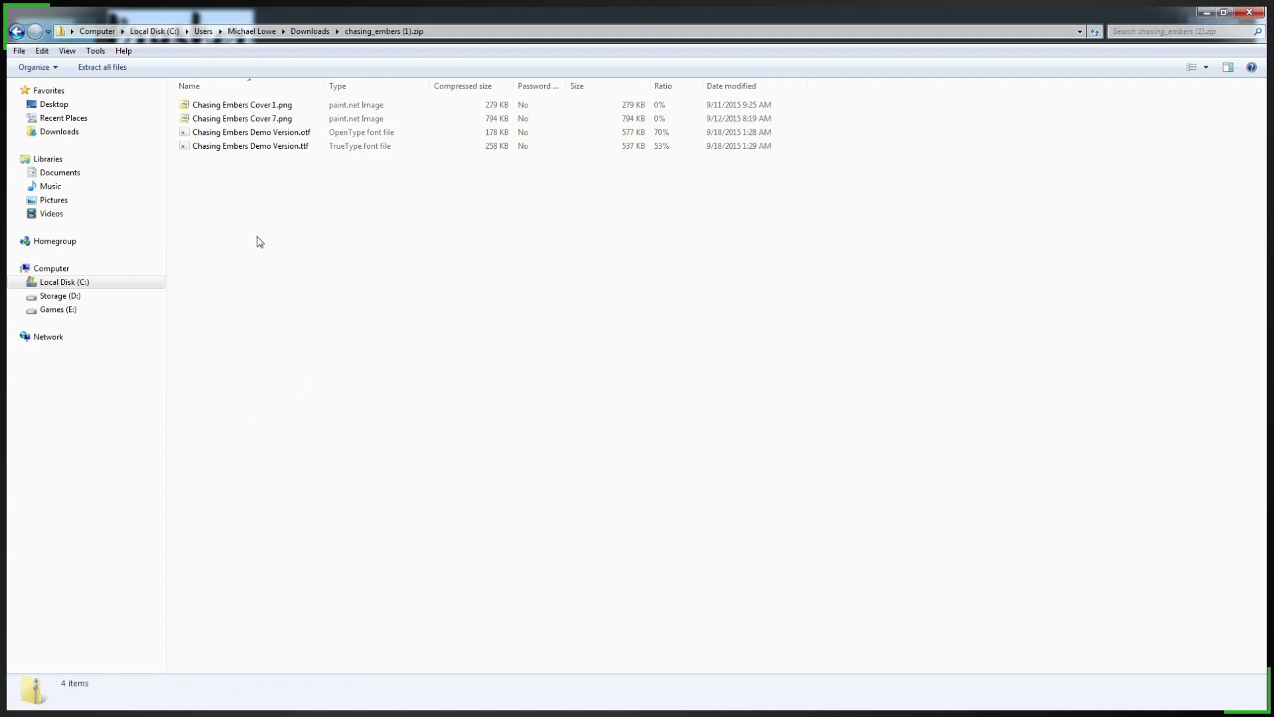
Step: Try to copy the Chasing Embers Demo Version .otf and .ttf files into the Font Library folder on Storage (D:)
{"action": "left_click", "coordinate": [293, 146]}
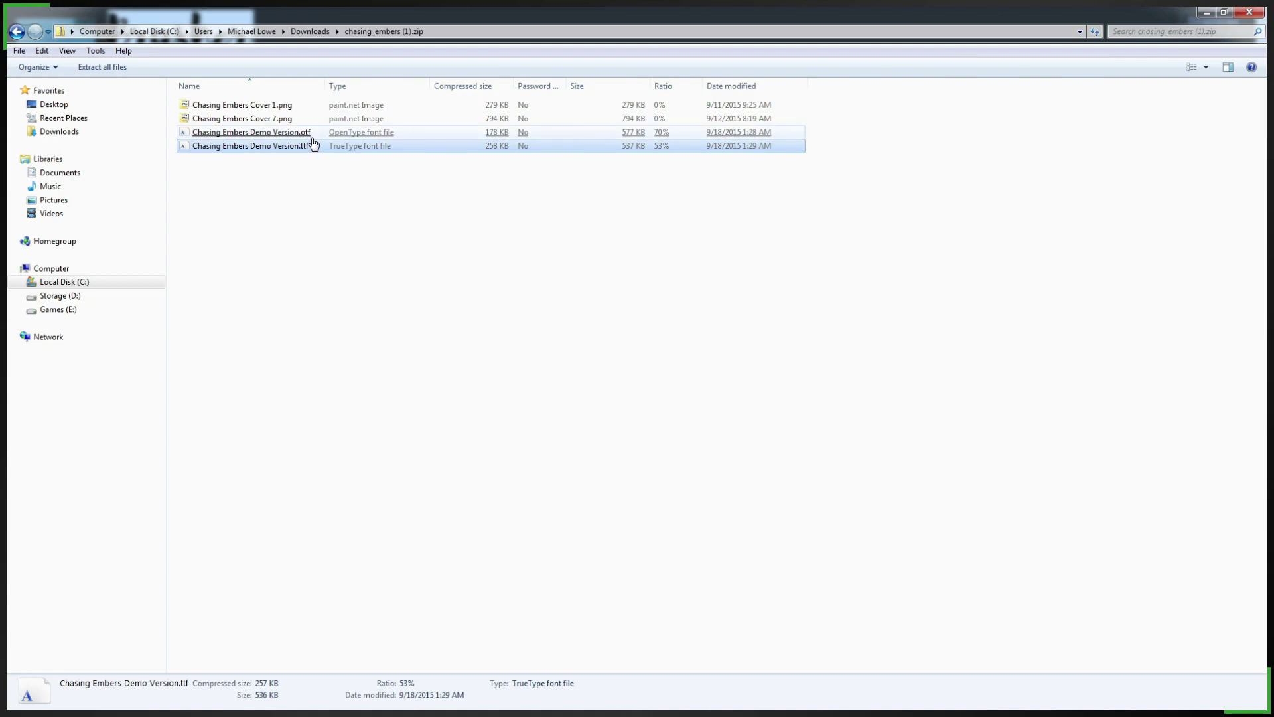
{"action": "left_click", "coordinate": [308, 136]}
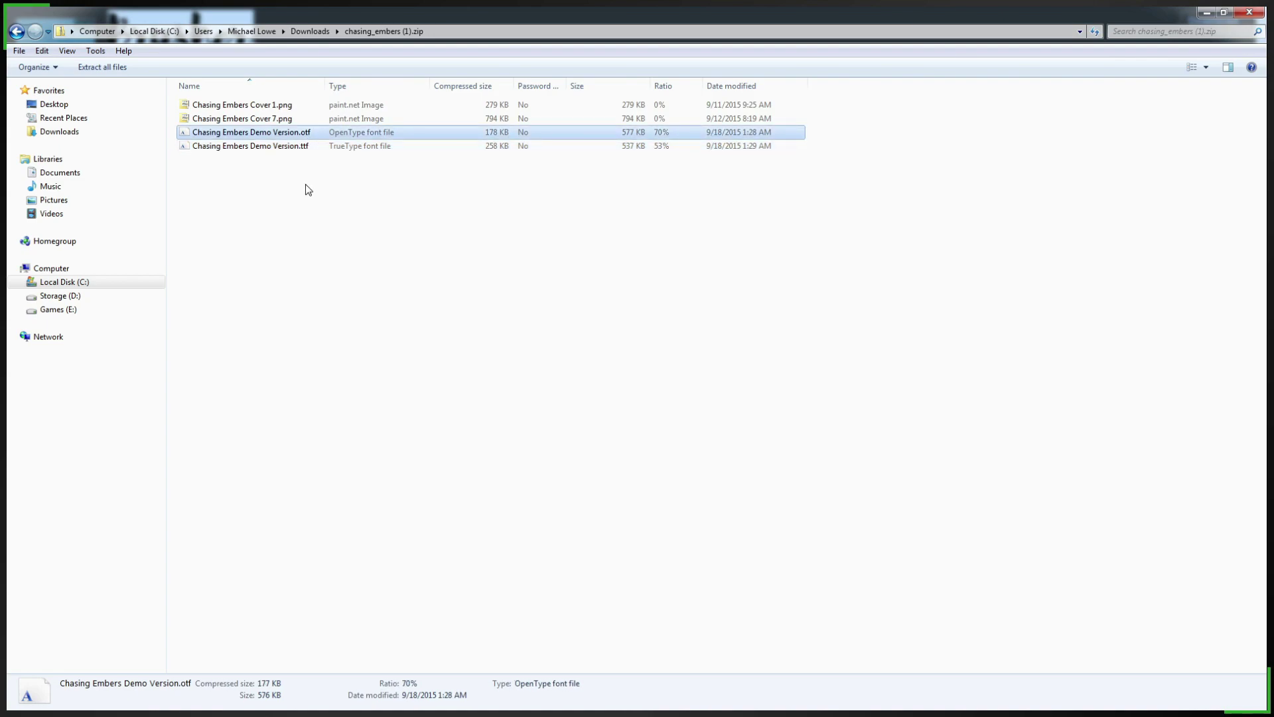
{"action": "left_click", "coordinate": [256, 161]}
{"action": "left_click_drag", "start_coordinate": [256, 161], "coordinate": [213, 136]}
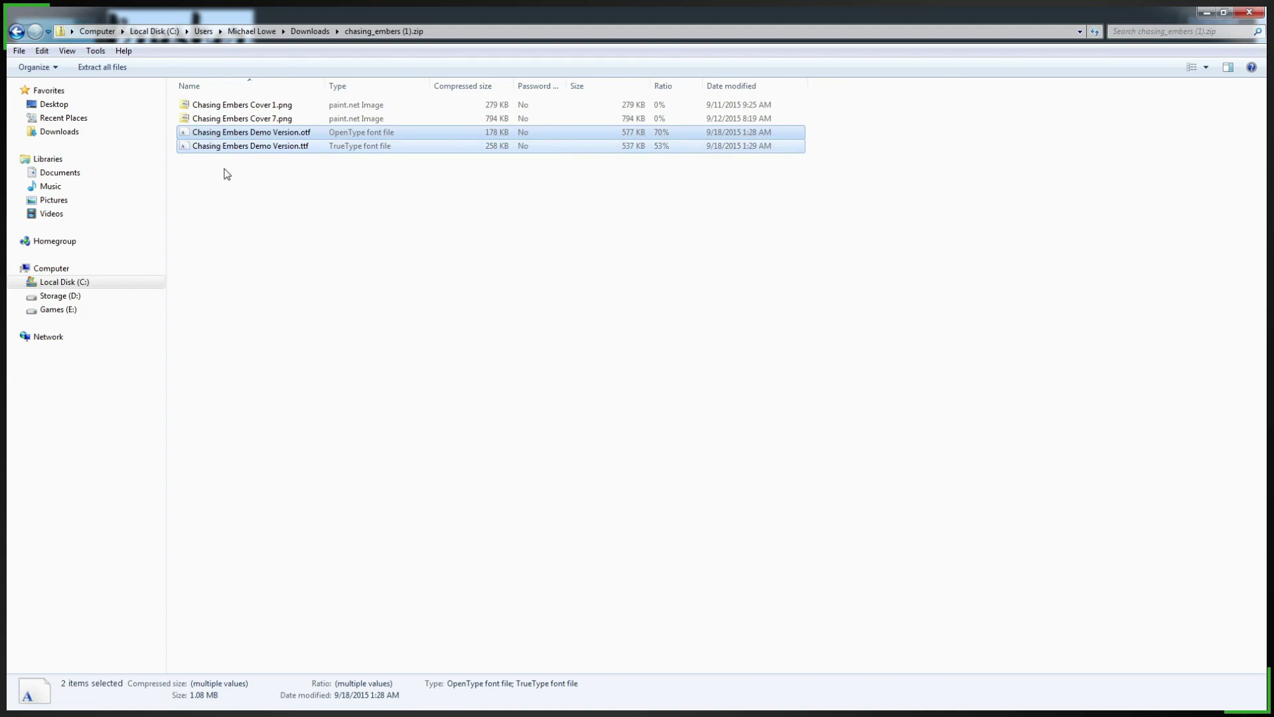
{"action": "left_click", "coordinate": [23, 298]}
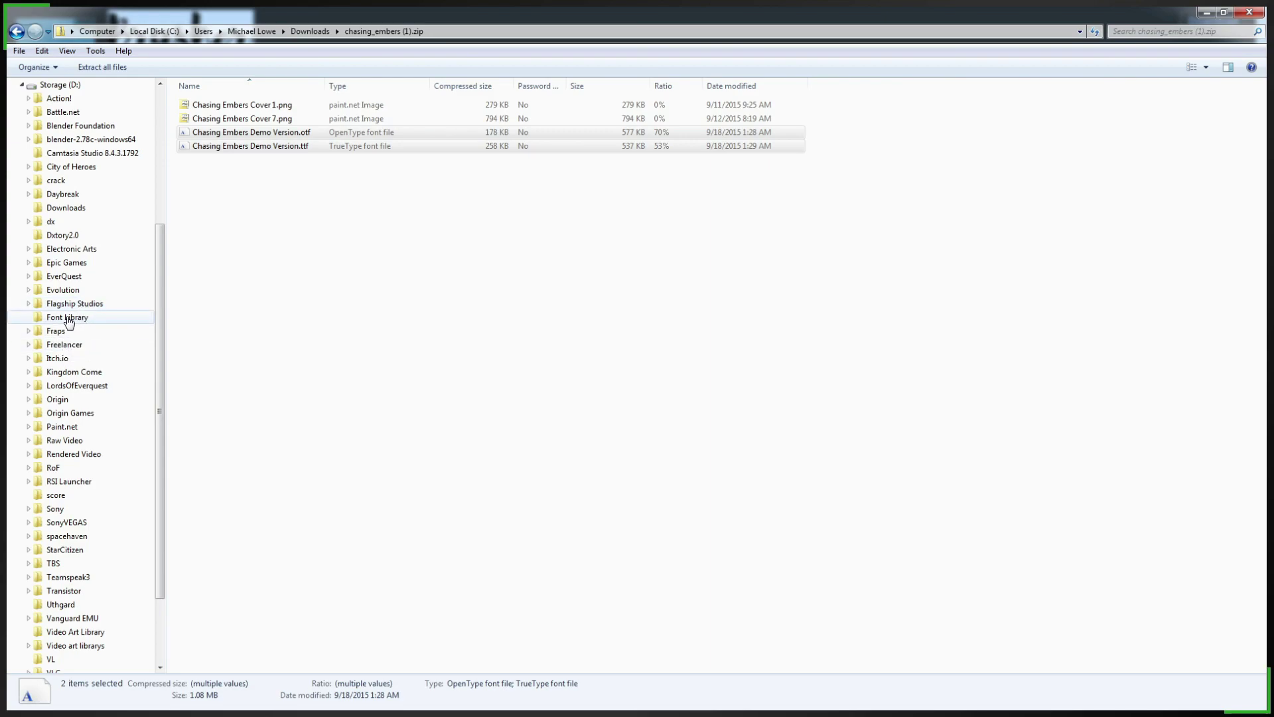
{"action": "left_click_drag", "start_coordinate": [302, 146], "coordinate": [77, 320]}
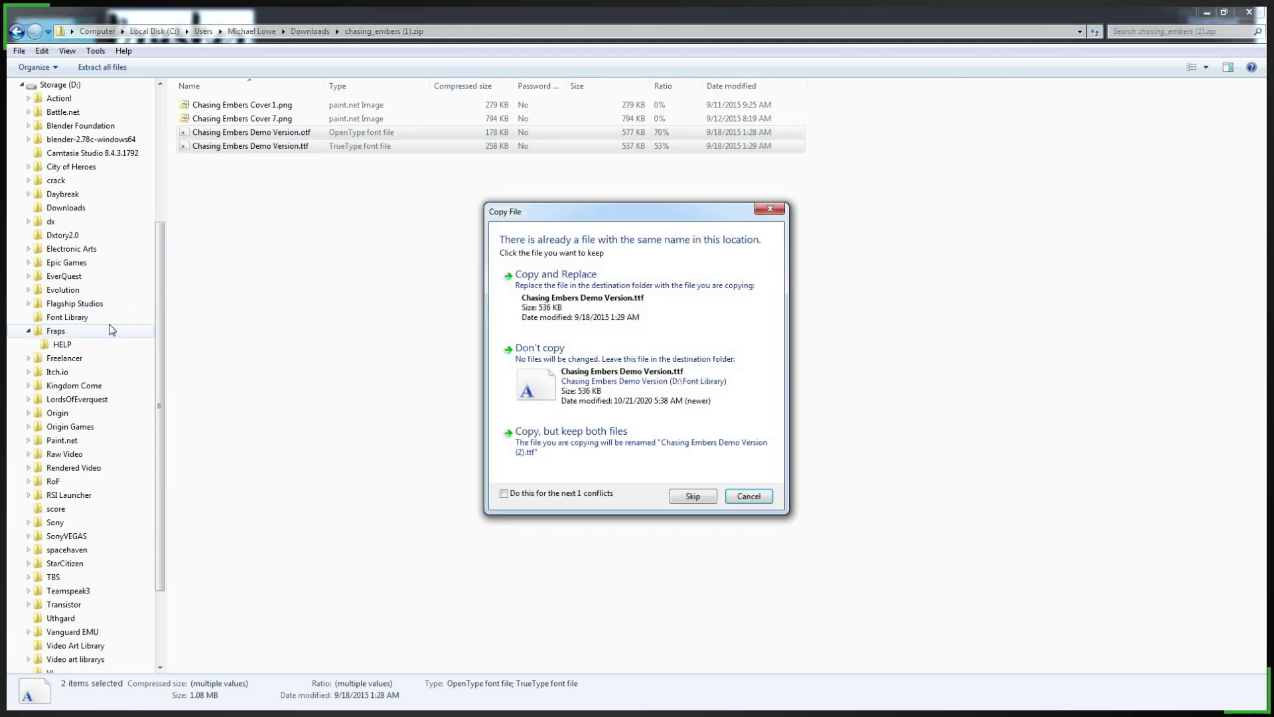
{"action": "left_click", "coordinate": [749, 497]}
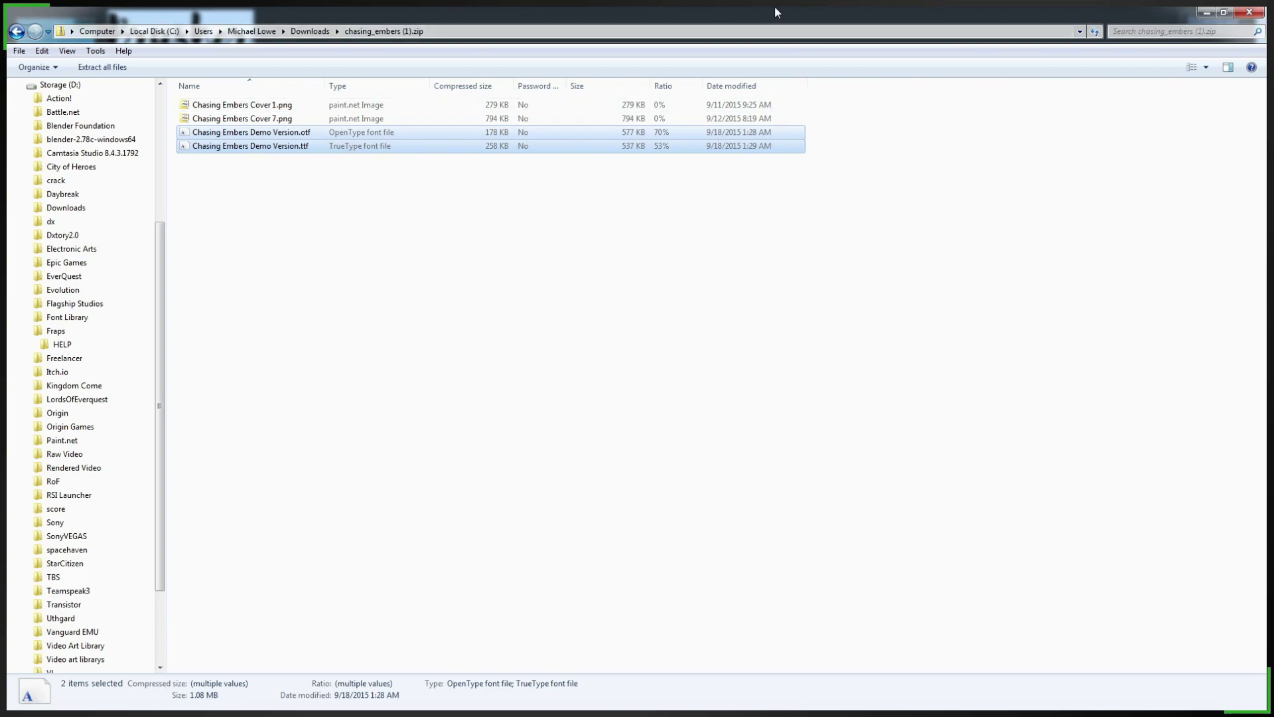
Step: Return to Blender and load Chasing Embers Demo Version.ttf from D:\Font Library as the text object's regular font
{"action": "left_click", "coordinate": [1240, 11]}
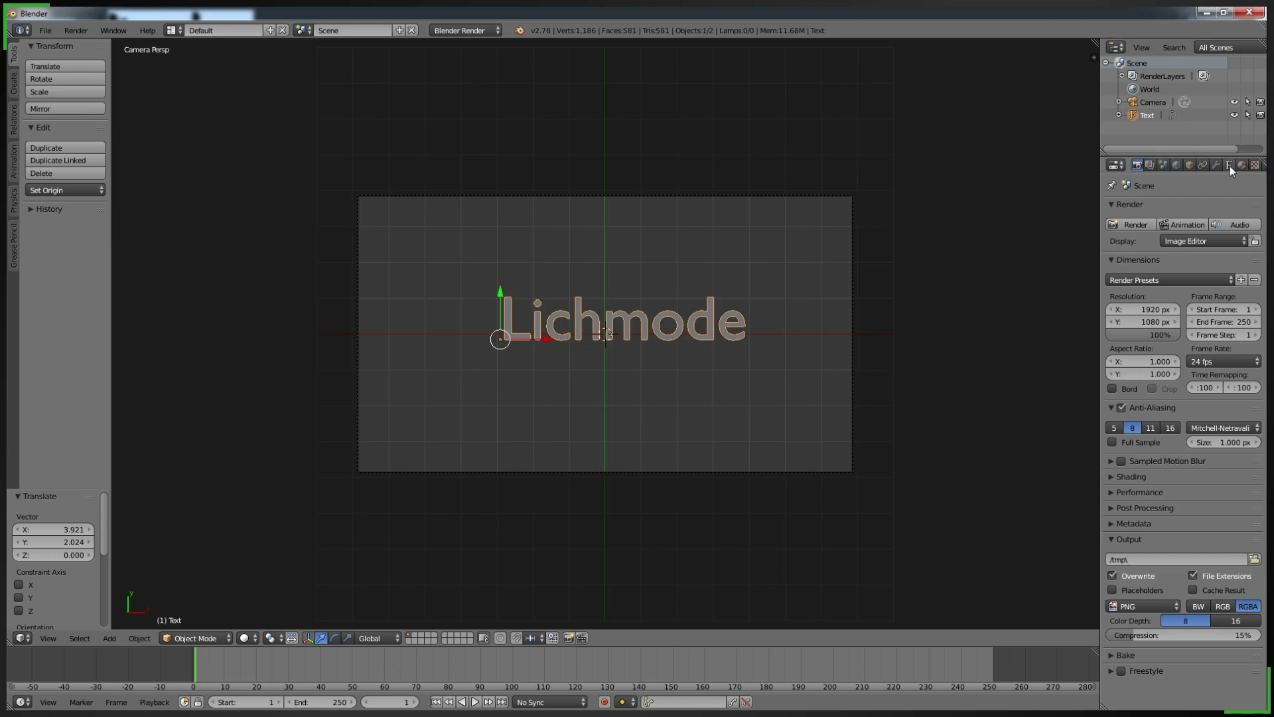
{"action": "left_click", "coordinate": [1229, 166]}
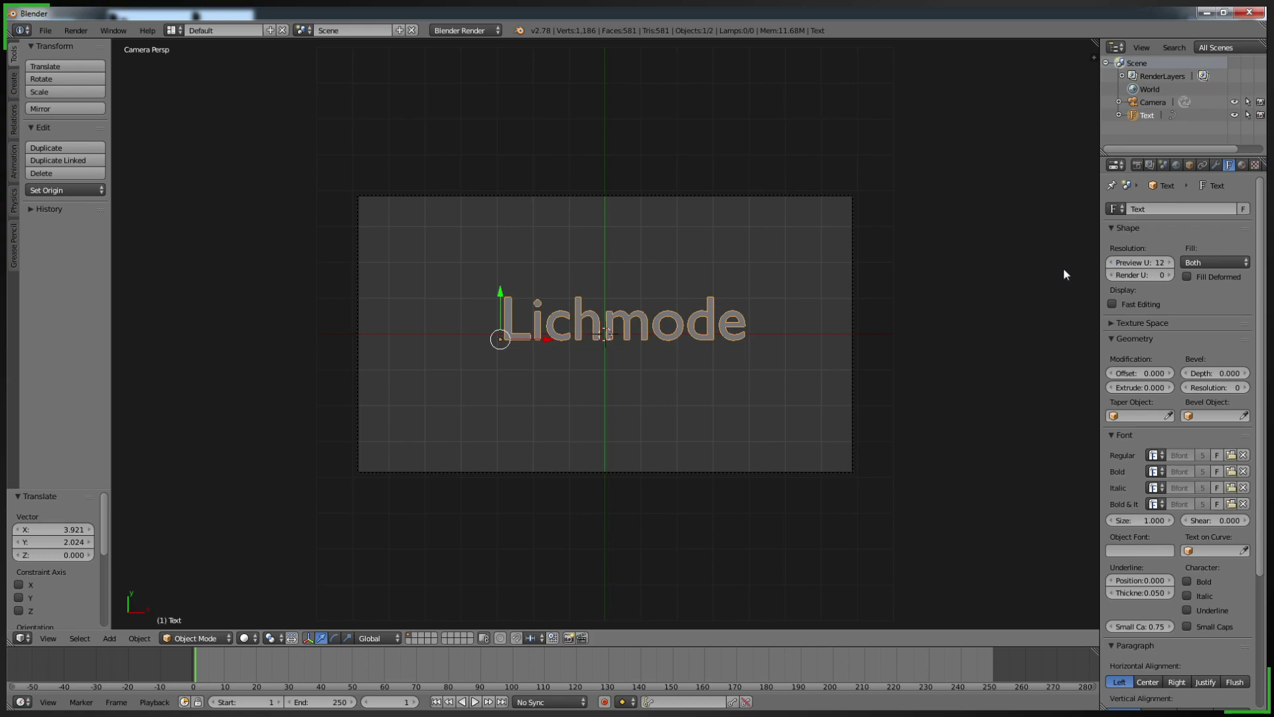
{"action": "scroll", "coordinate": [1127, 374], "scroll_direction": "down", "scroll_amount": 1}
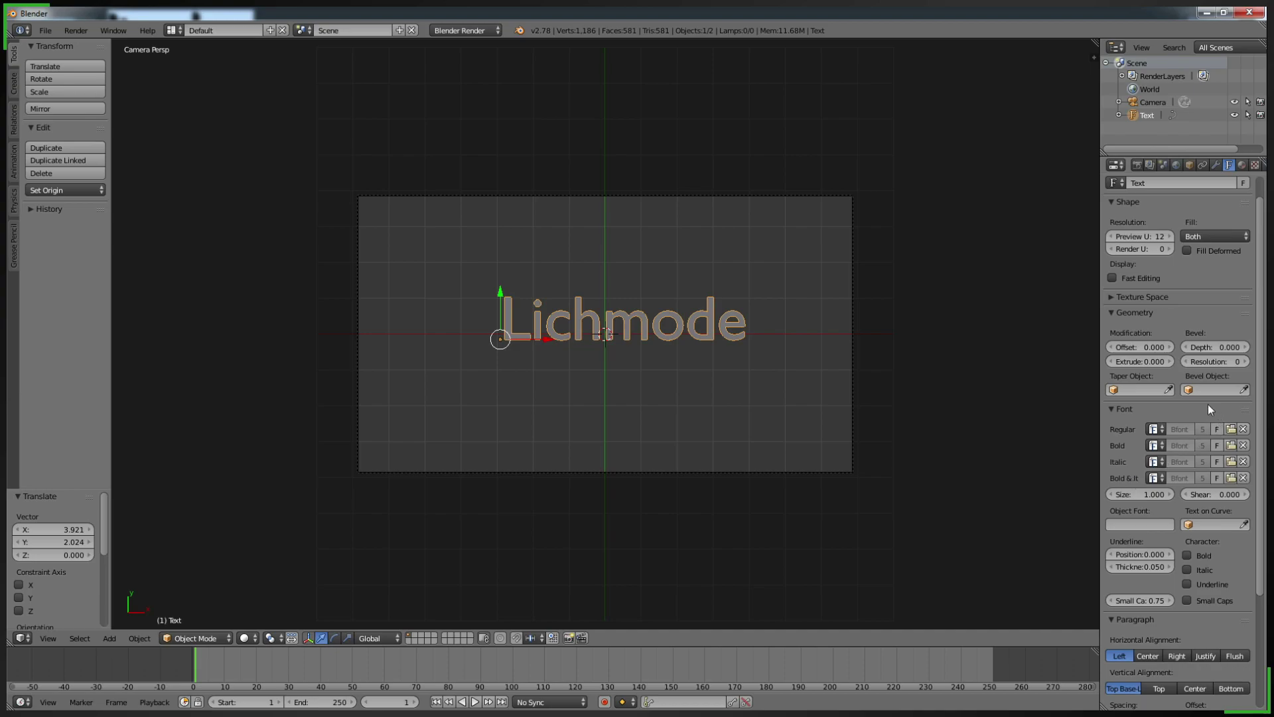
{"action": "left_click", "coordinate": [1230, 428]}
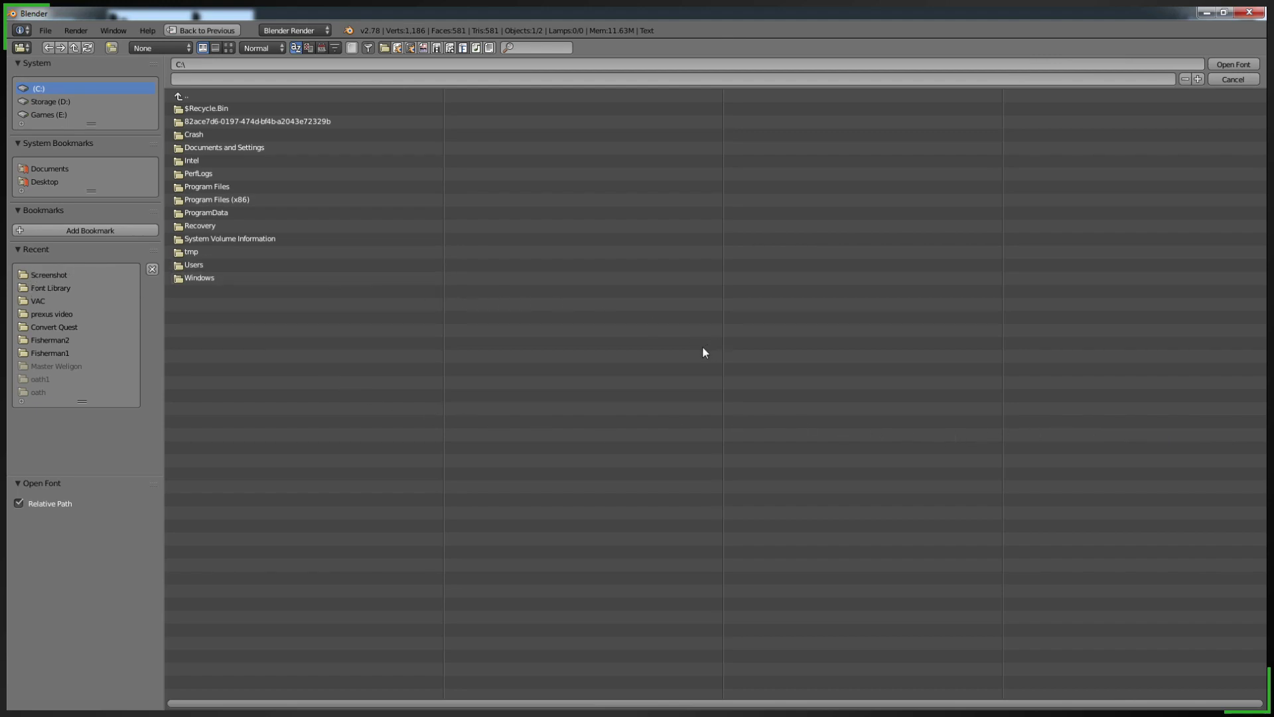
{"action": "left_click", "coordinate": [53, 292]}
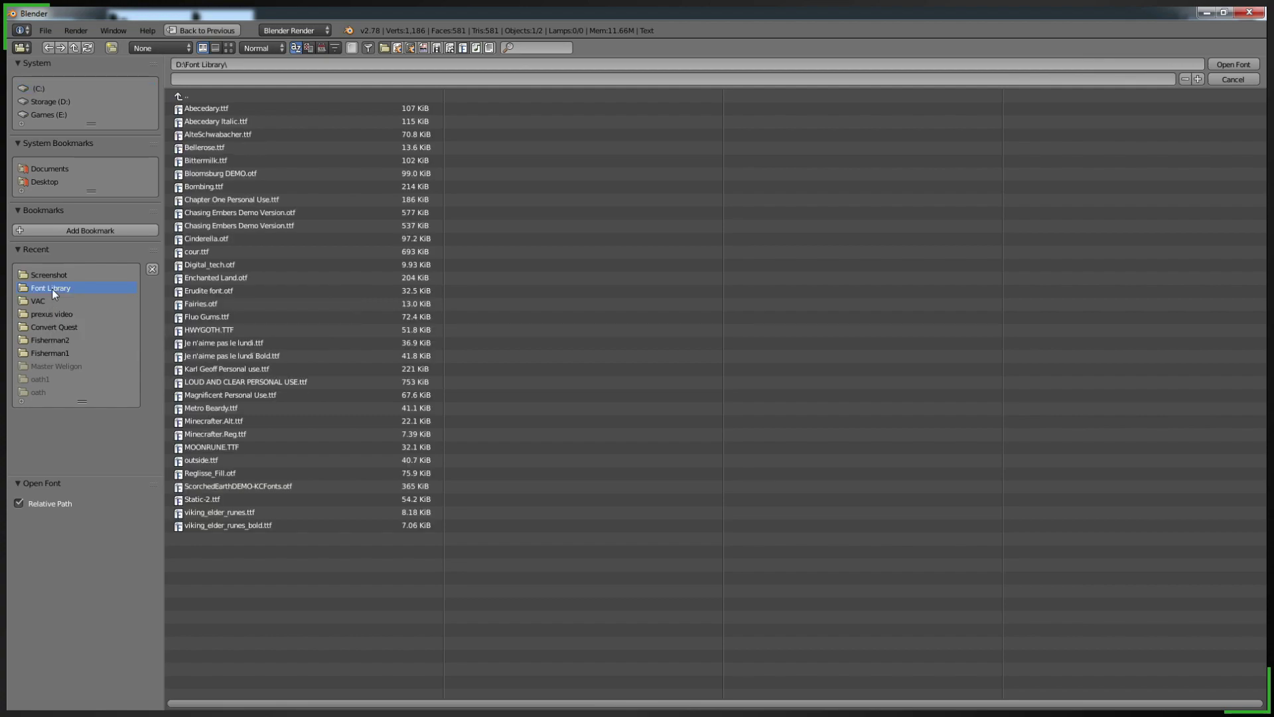
{"action": "left_click", "coordinate": [227, 228]}
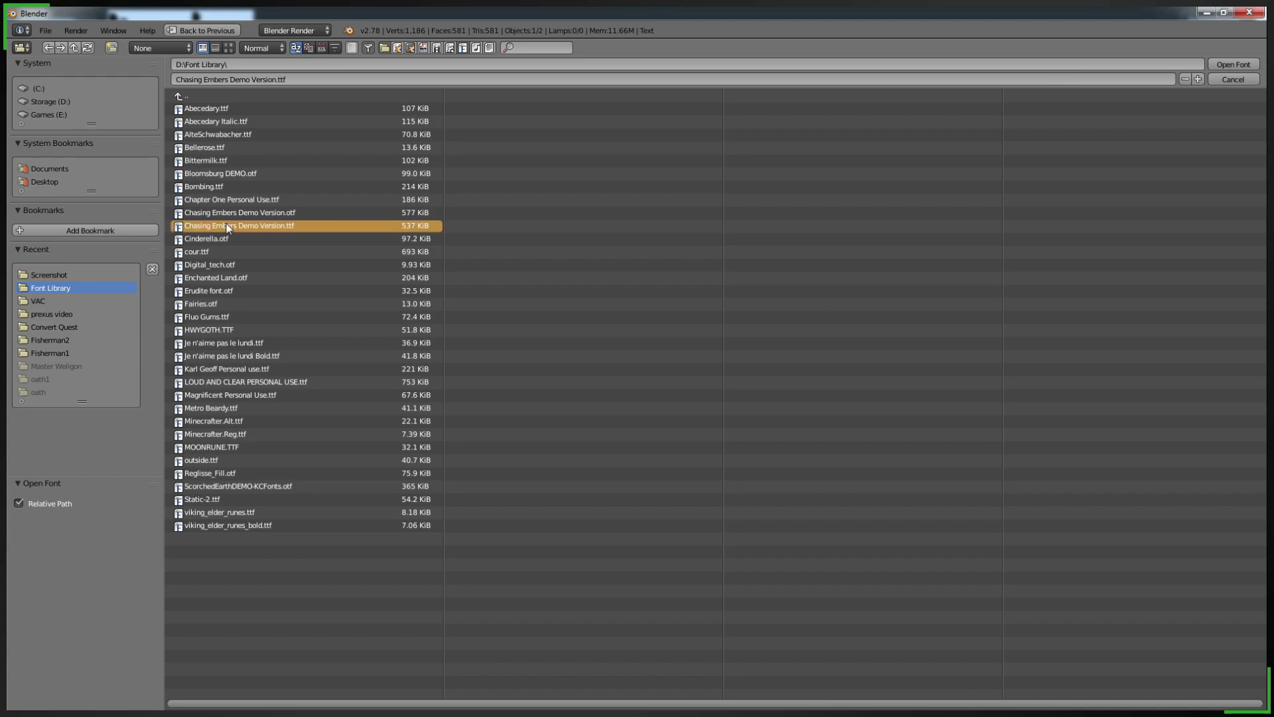
{"action": "double_click", "coordinate": [227, 226]}
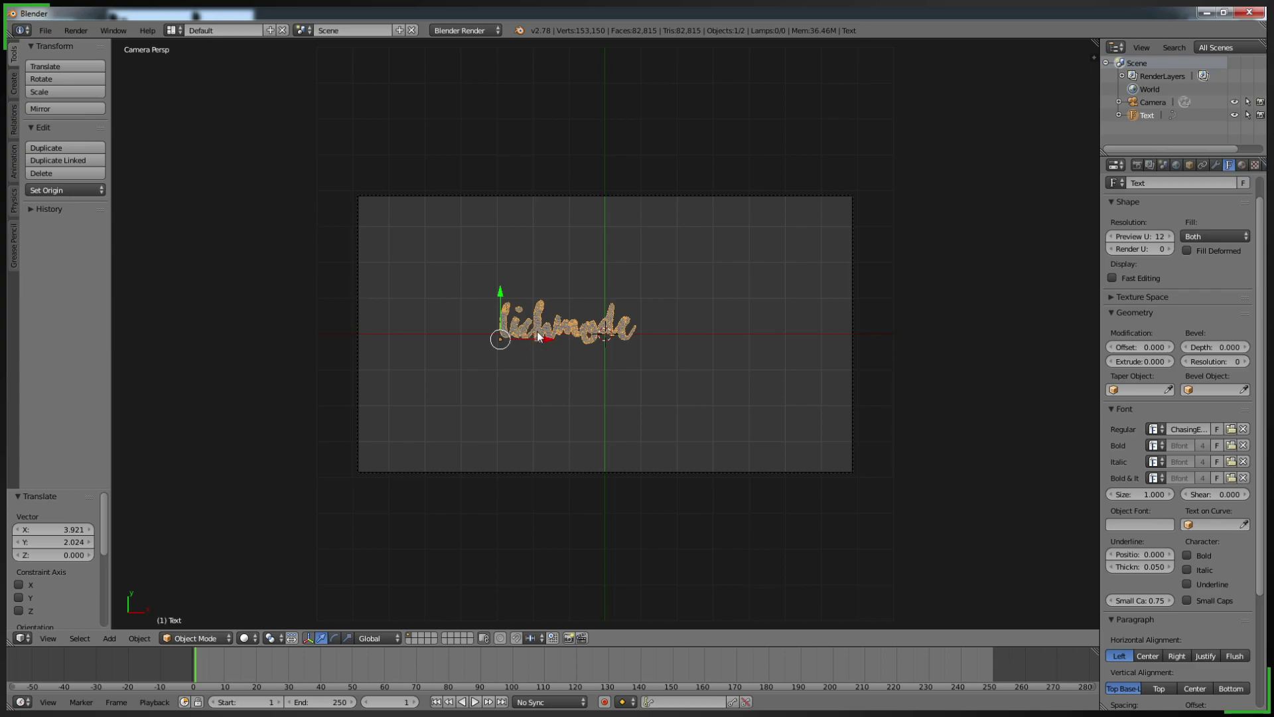
Step: Raise the text about 4.5 units along Z toward the camera and reposition it in the middle of the camera frame
{"action": "key", "text": "g"}
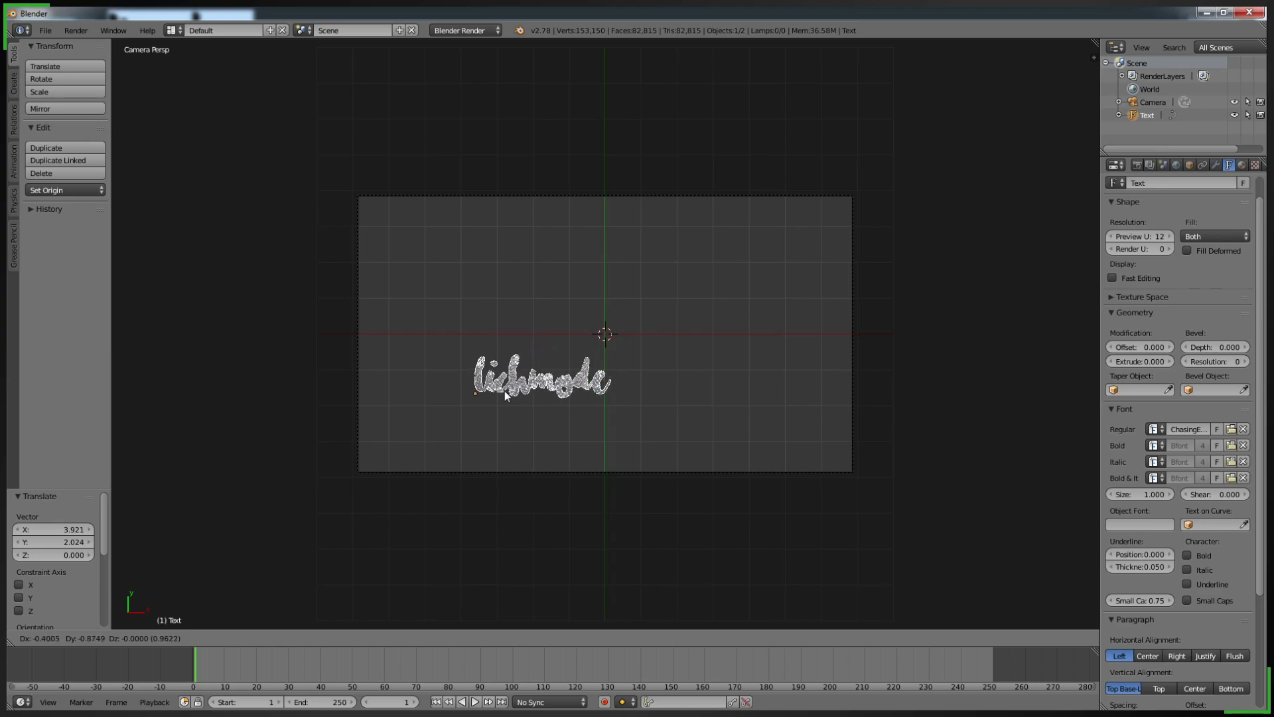
{"action": "left_click", "coordinate": [430, 432]}
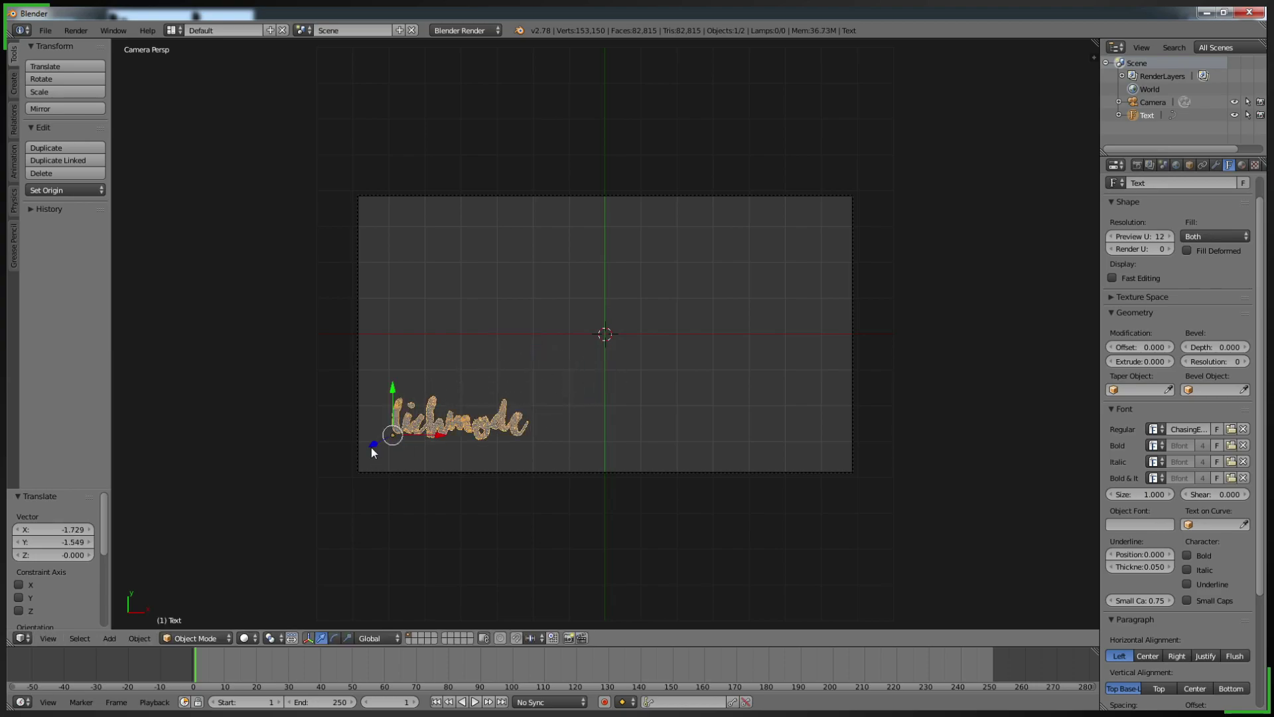
{"action": "key", "text": "g"}
{"action": "key", "text": "z"}
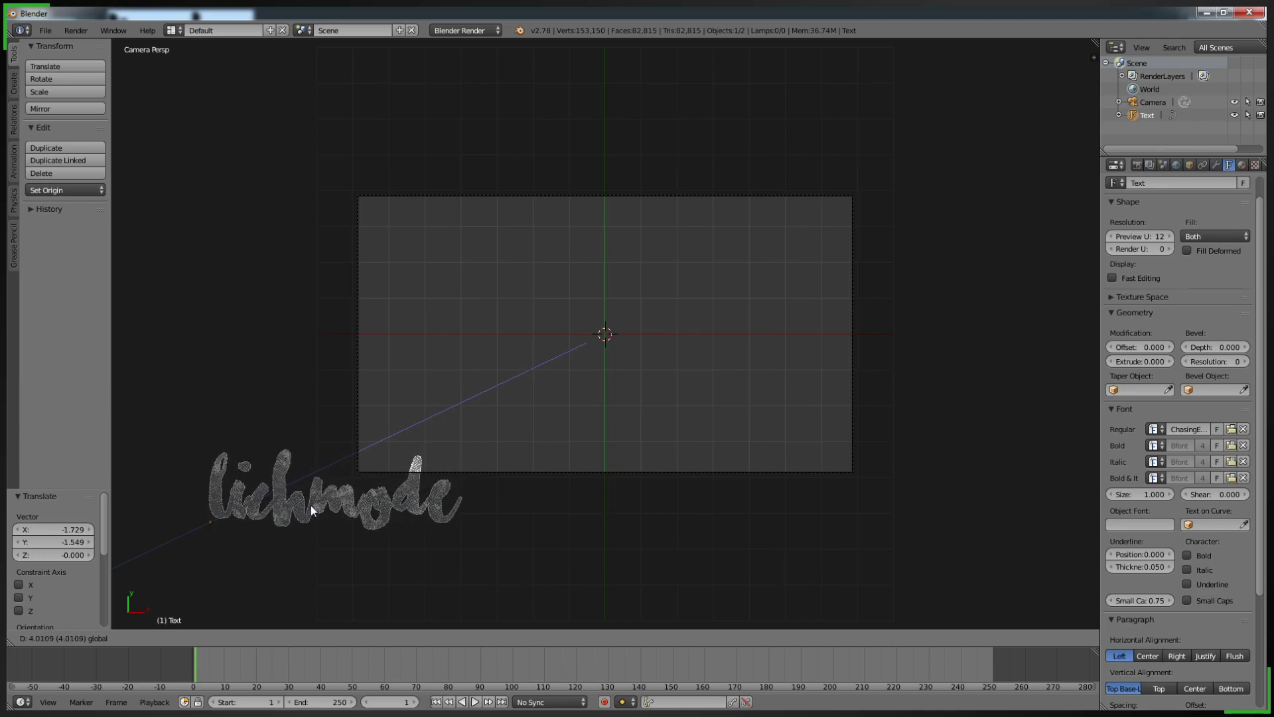
{"action": "left_click", "coordinate": [304, 508]}
{"action": "key", "text": "g"}
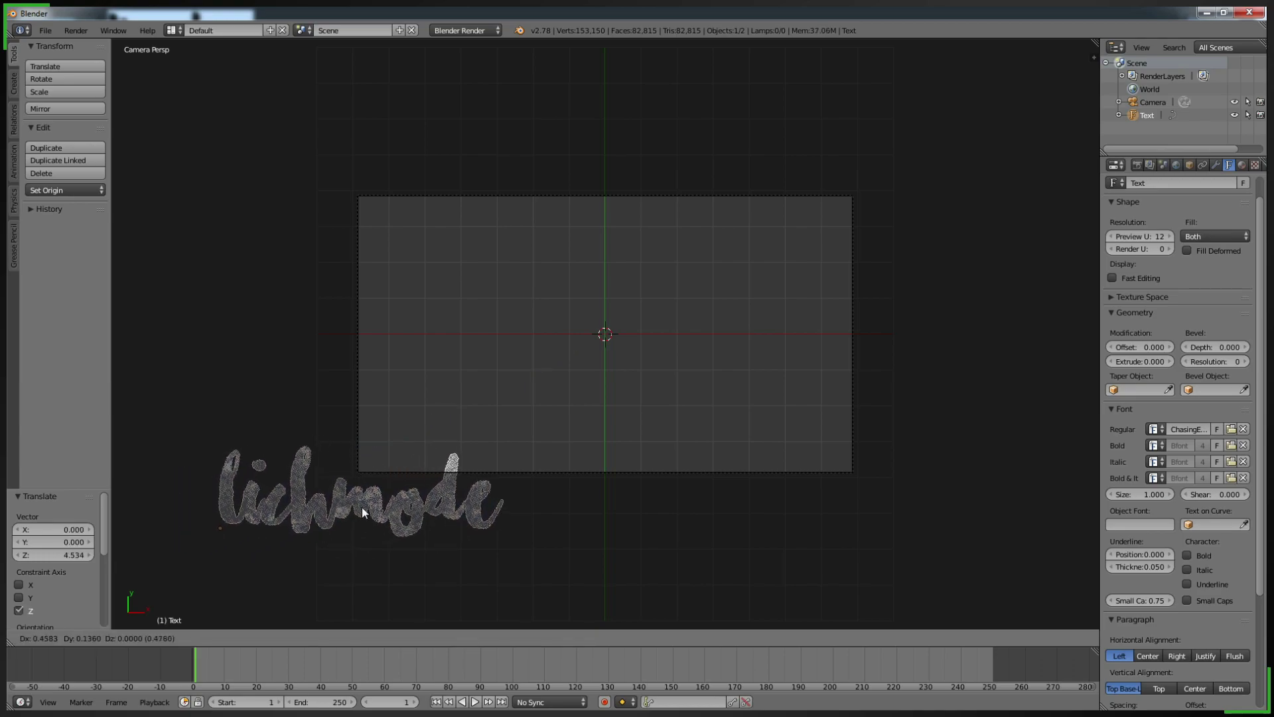
{"action": "left_click", "coordinate": [611, 333]}
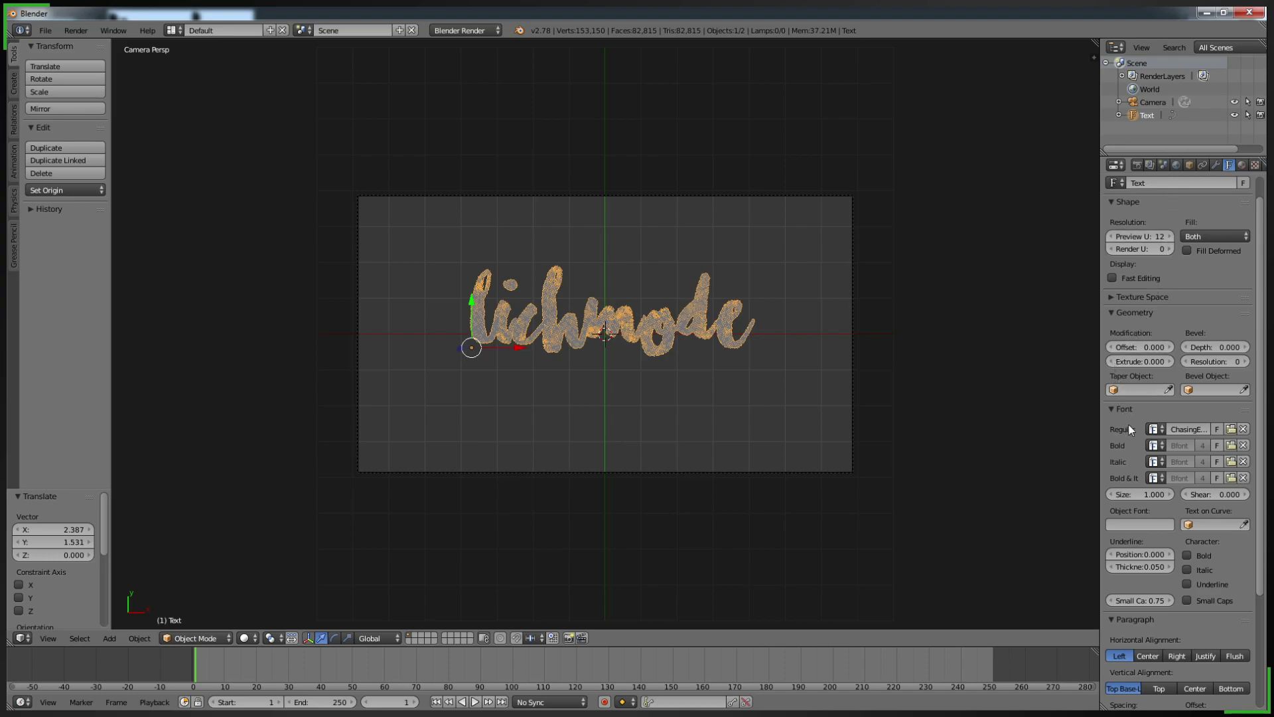
Step: Set the text's horizontal alignment to Center and shift it about 1.02 units along X to the middle of the frame
{"action": "left_click", "coordinate": [1150, 655]}
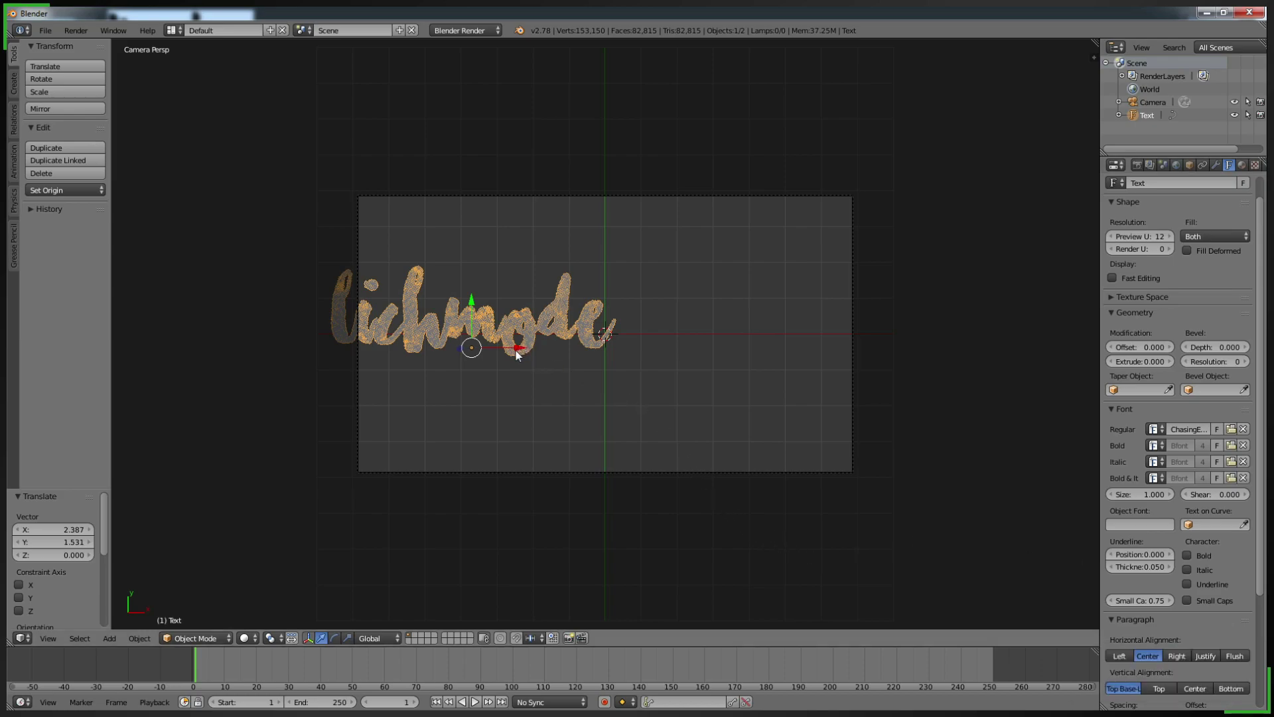
{"action": "left_click_drag", "start_coordinate": [515, 350], "coordinate": [647, 358]}
{"action": "left_click", "coordinate": [725, 421]}
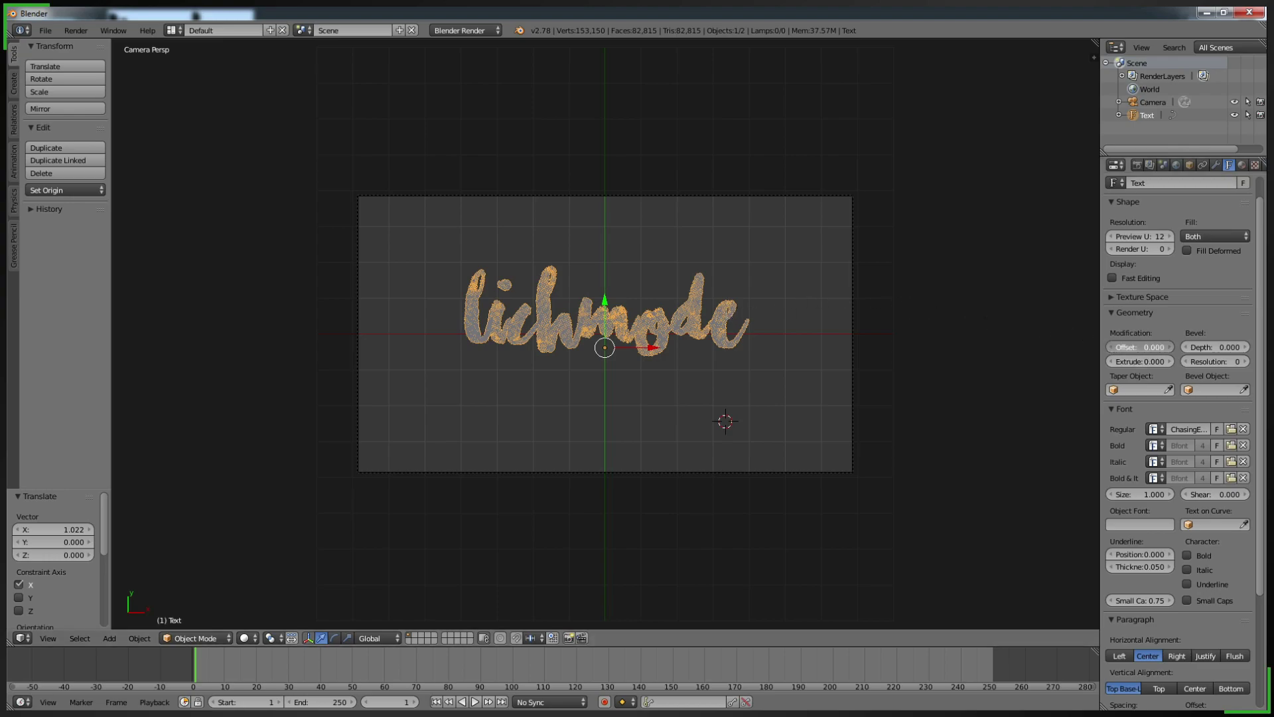
Step: Try a geometry offset of -0.005 on the text, and restore the offset to 0
{"action": "left_click", "coordinate": [1110, 347]}
{"action": "left_click_drag", "start_coordinate": [1109, 347], "coordinate": [1149, 346]}
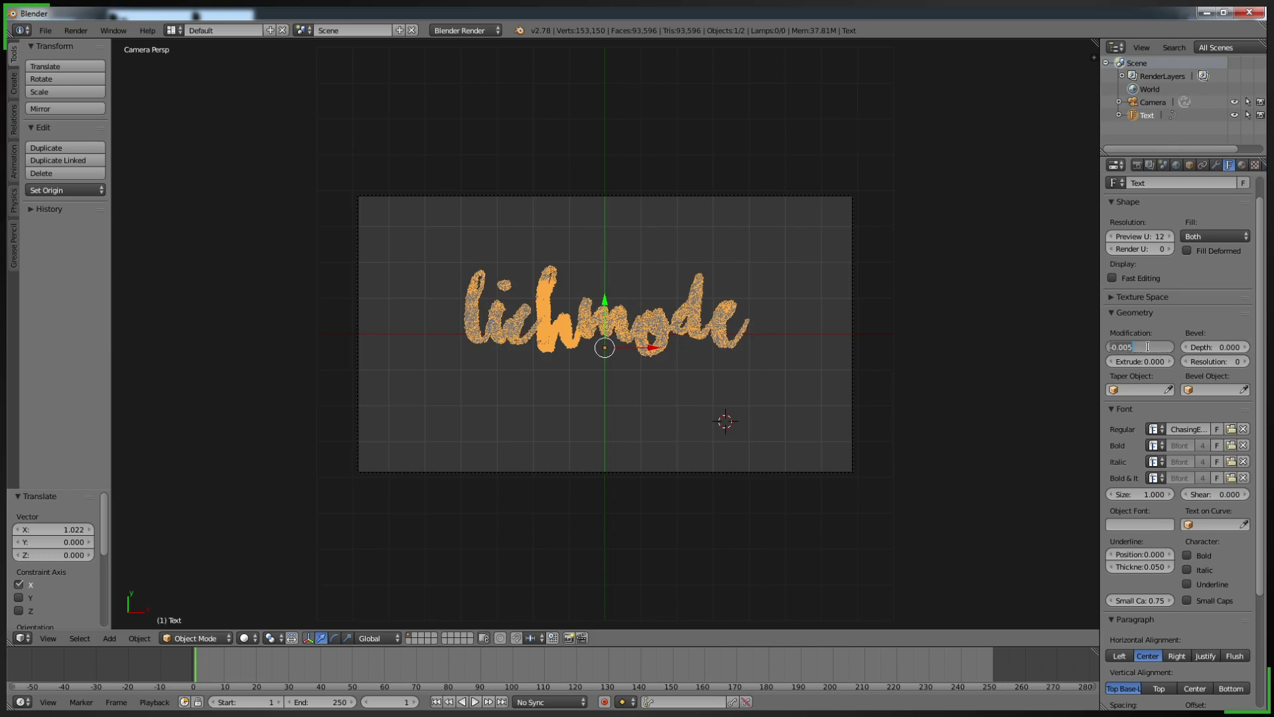
{"action": "type", "text": "0"}
{"action": "key", "text": "Return"}
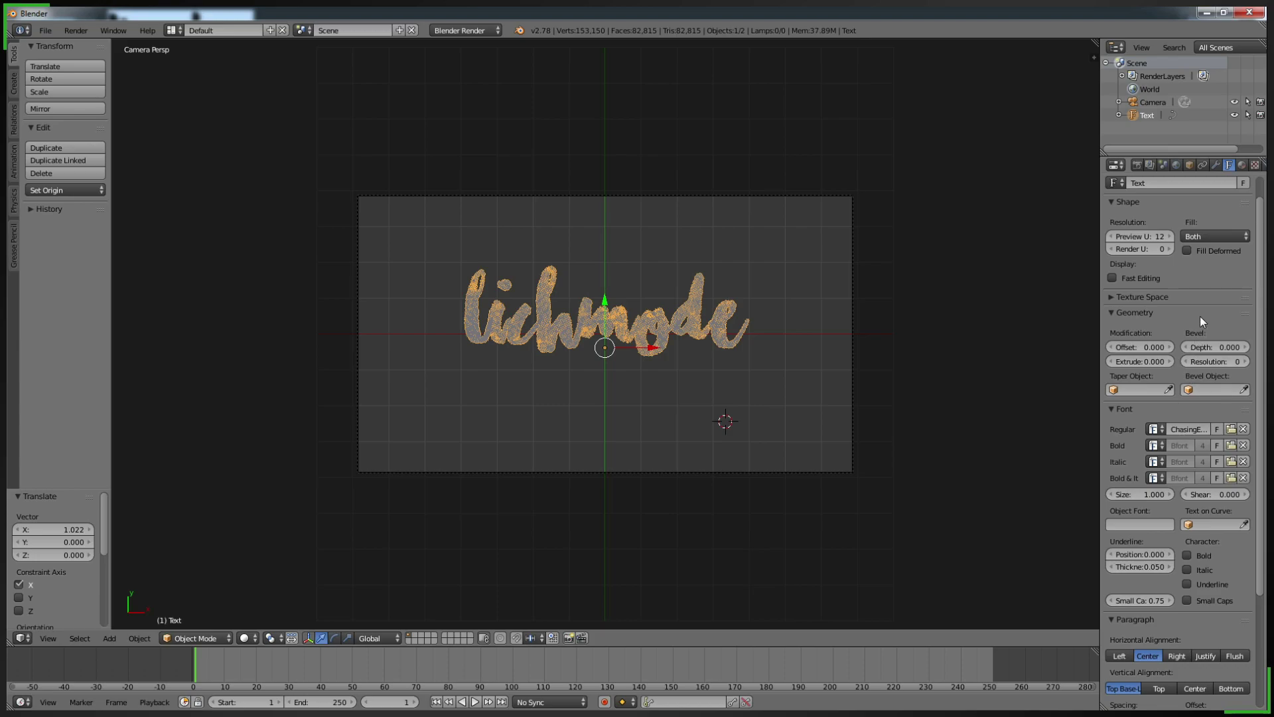
Step: Add a new material to the text and set its diffuse color to dark red, hex 921C00
{"action": "left_click", "coordinate": [1242, 165]}
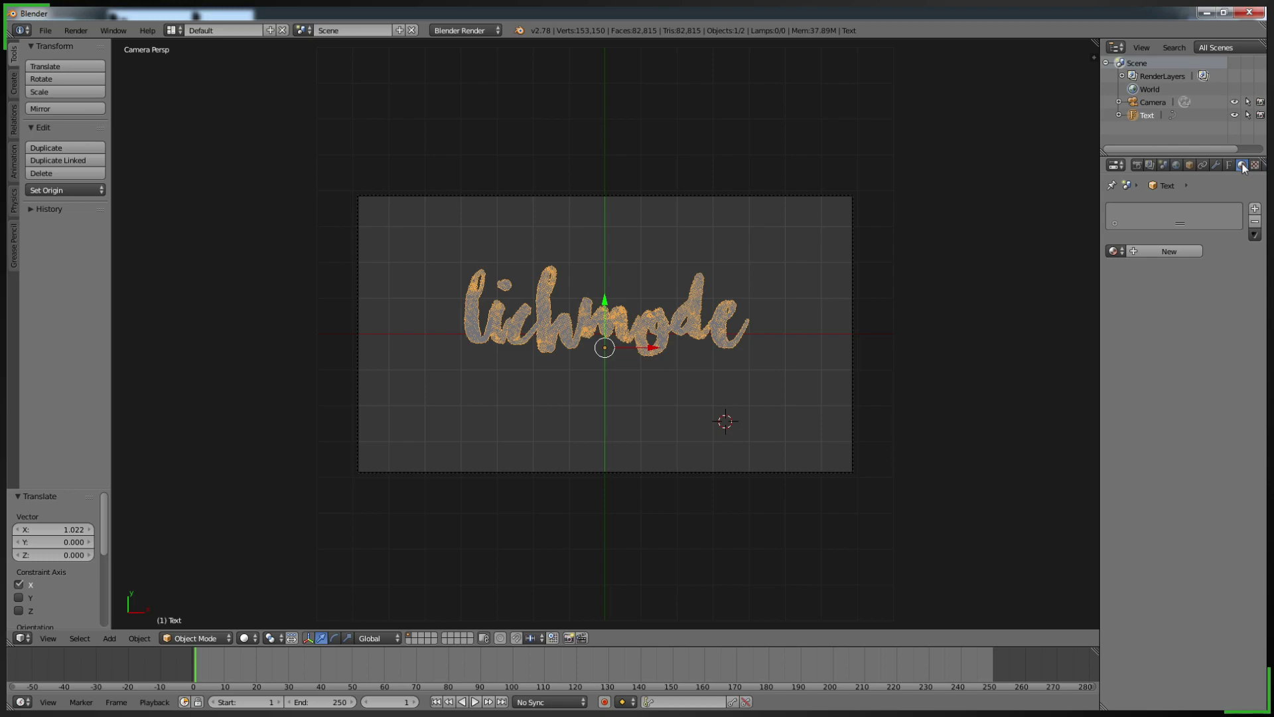
{"action": "left_click", "coordinate": [1153, 253]}
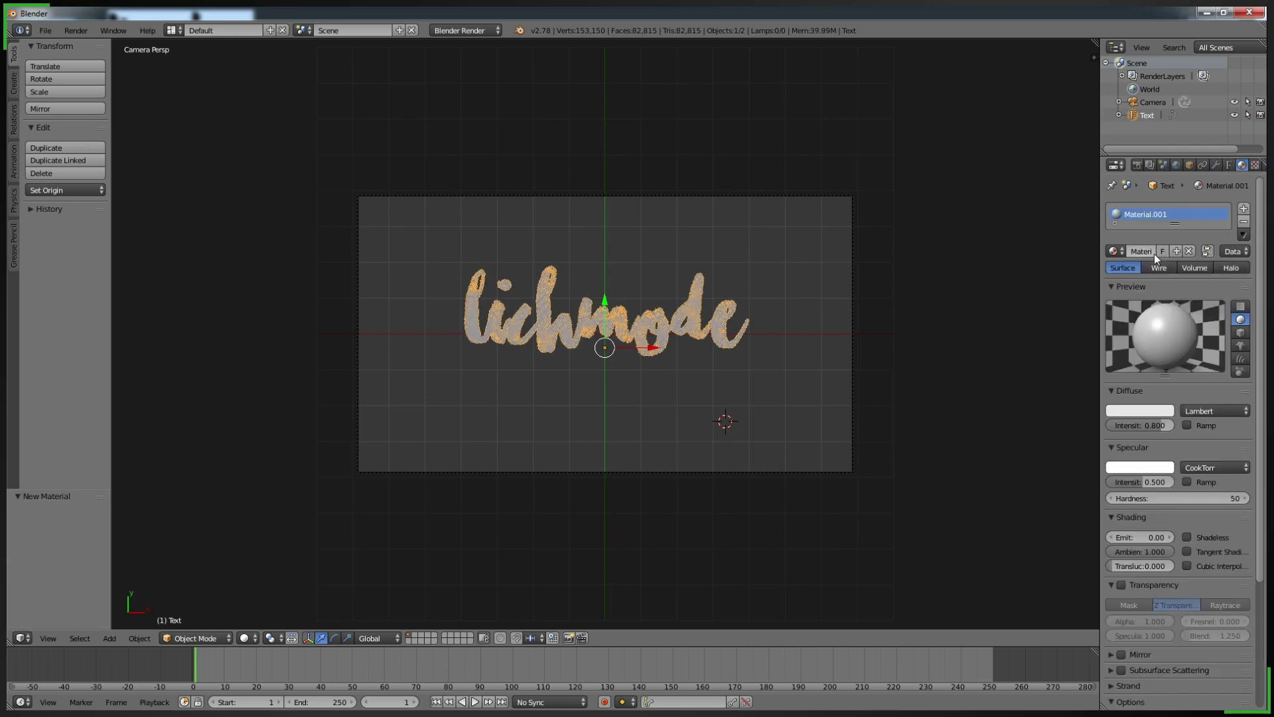
{"action": "left_click", "coordinate": [1123, 412]}
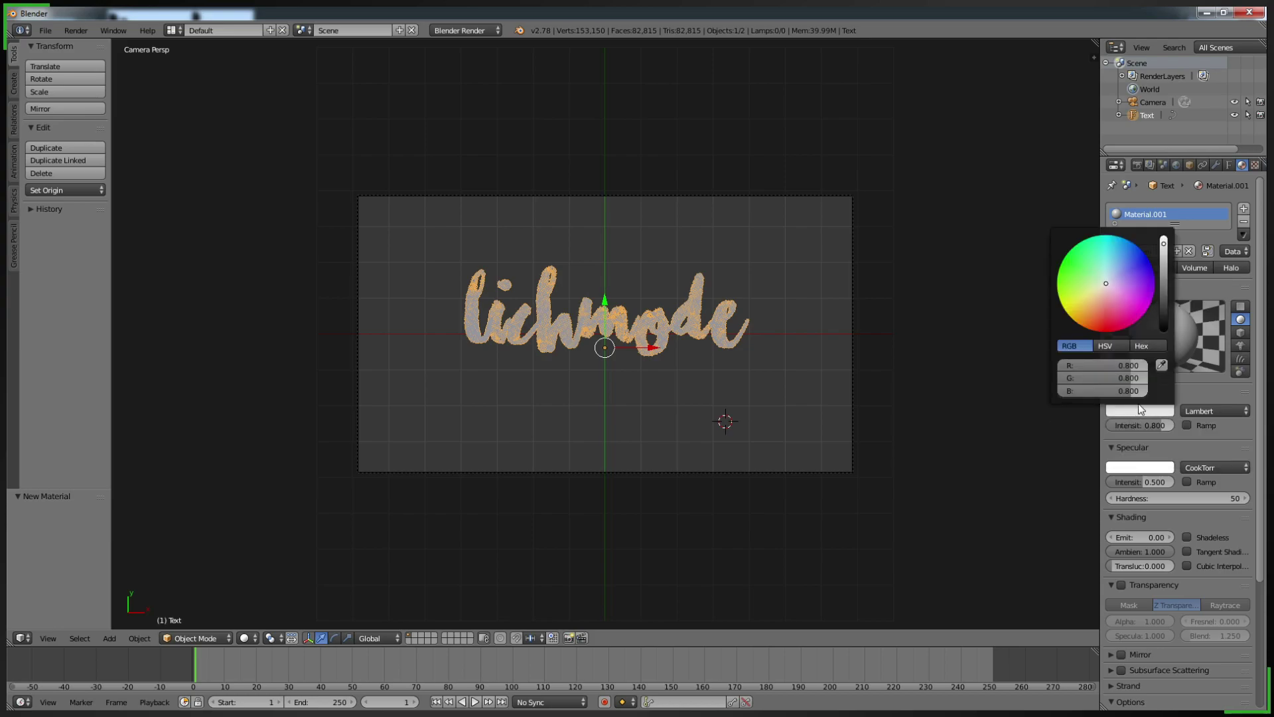
{"action": "left_click_drag", "start_coordinate": [1110, 301], "coordinate": [1104, 332]}
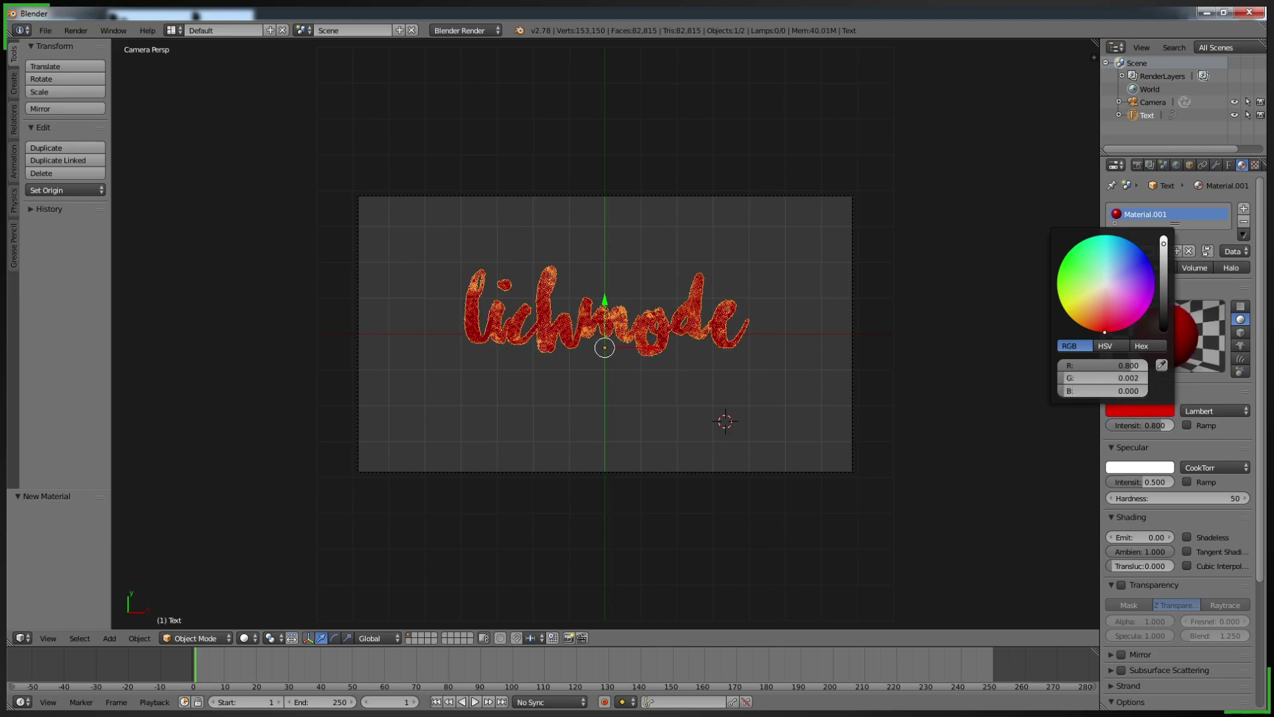
{"action": "mouse_move", "coordinate": [1164, 280]}
{"action": "left_mouse_down"}
{"action": "mouse_move", "coordinate": [1164, 303]}
{"action": "mouse_move", "coordinate": [1164, 278]}
{"action": "left_mouse_up"}
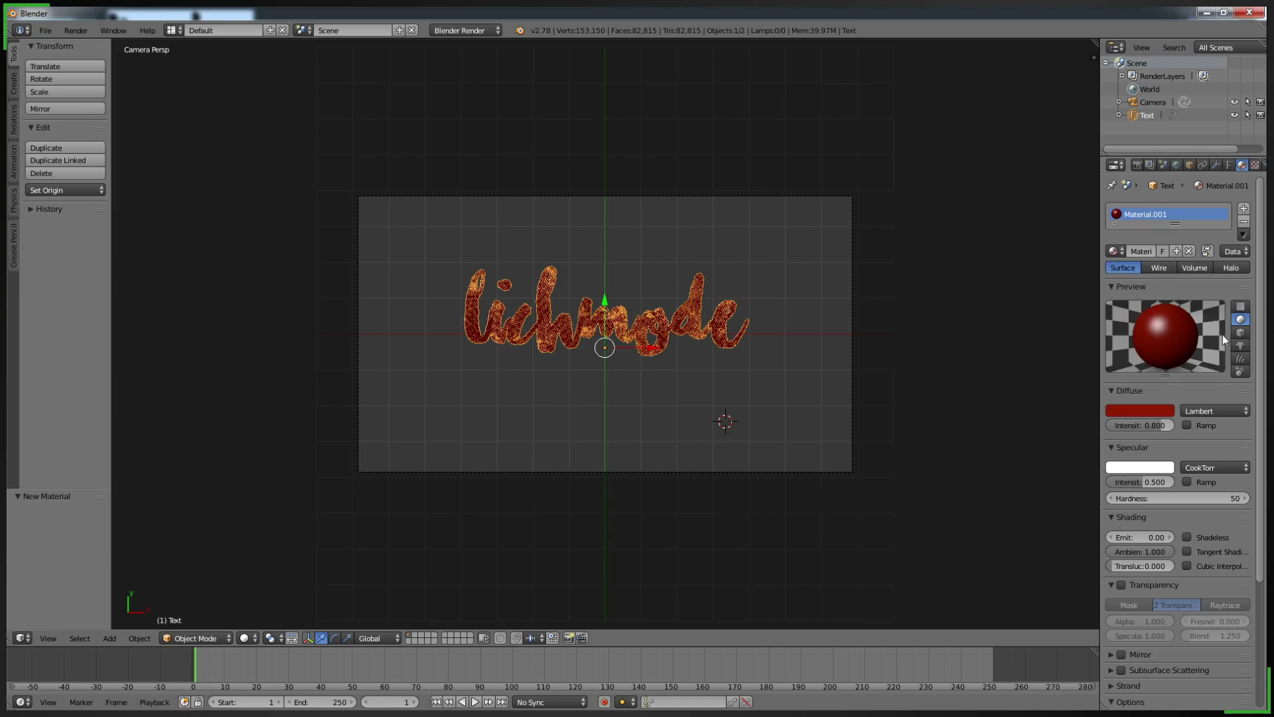
Step: Copy the hex code of the material's diffuse color
{"action": "left_click", "coordinate": [1155, 412]}
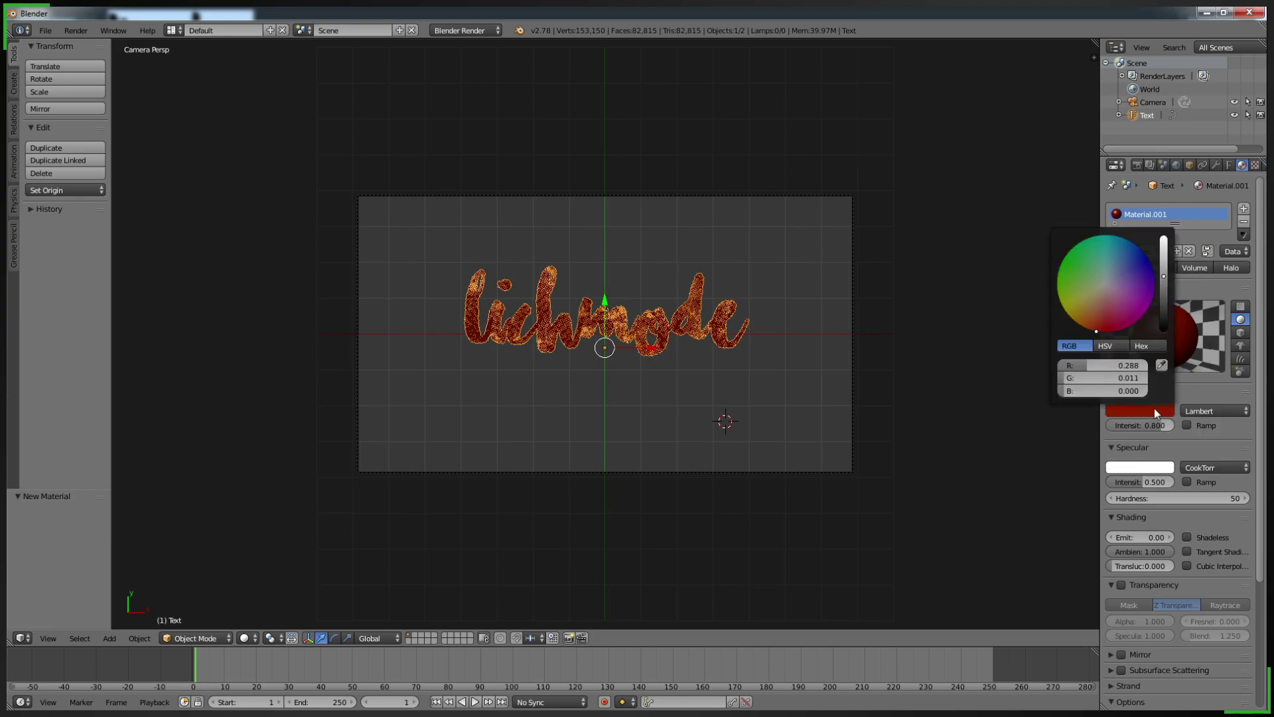
{"action": "left_click", "coordinate": [1144, 346]}
{"action": "left_click", "coordinate": [1108, 366]}
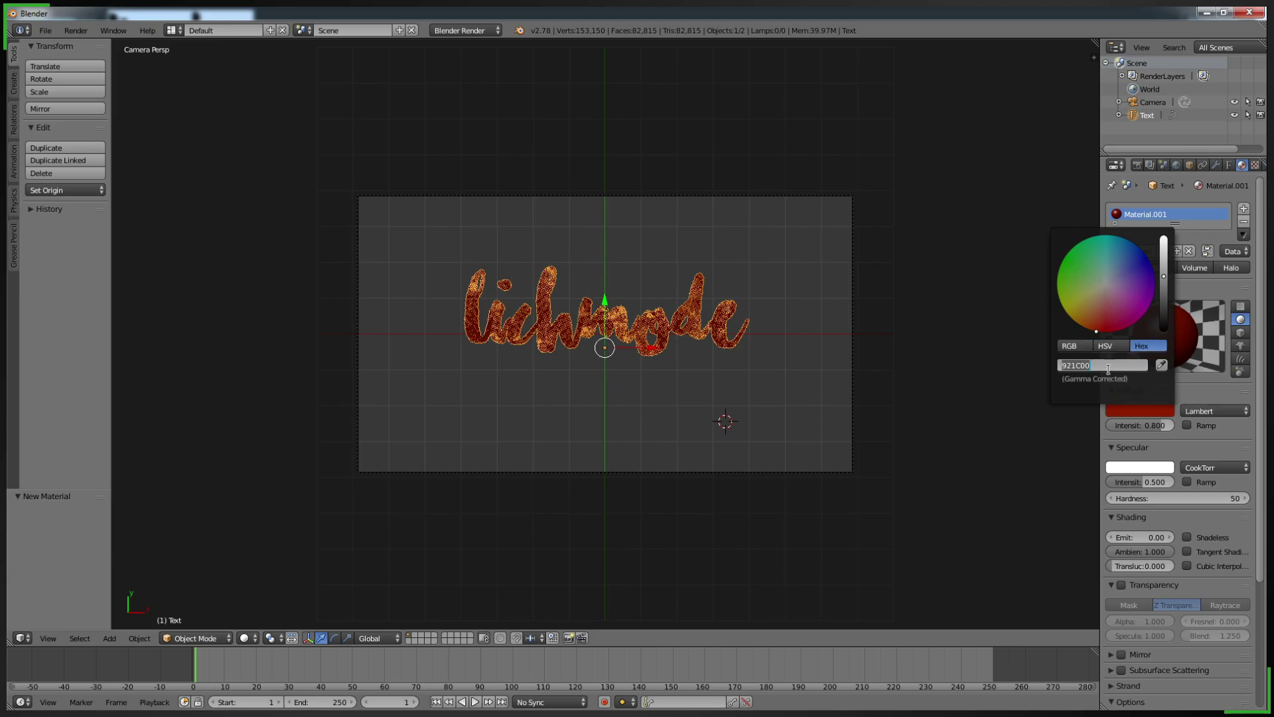
{"action": "left_click", "coordinate": [1175, 448]}
Step: Raise both the diffuse and the specular intensity of the text material to 1.000
{"action": "left_click", "coordinate": [1158, 424]}
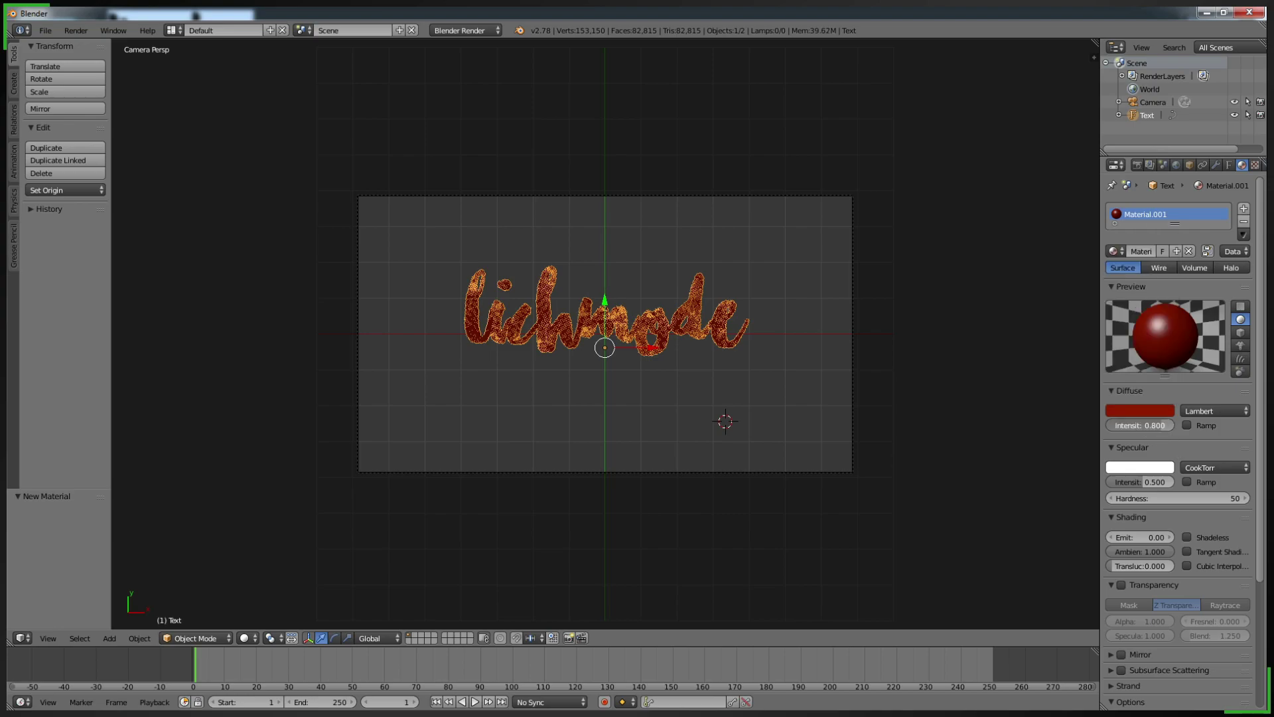
{"action": "left_click_drag", "start_coordinate": [1158, 424], "coordinate": [1183, 428]}
{"action": "left_click_drag", "start_coordinate": [1145, 486], "coordinate": [1176, 480]}
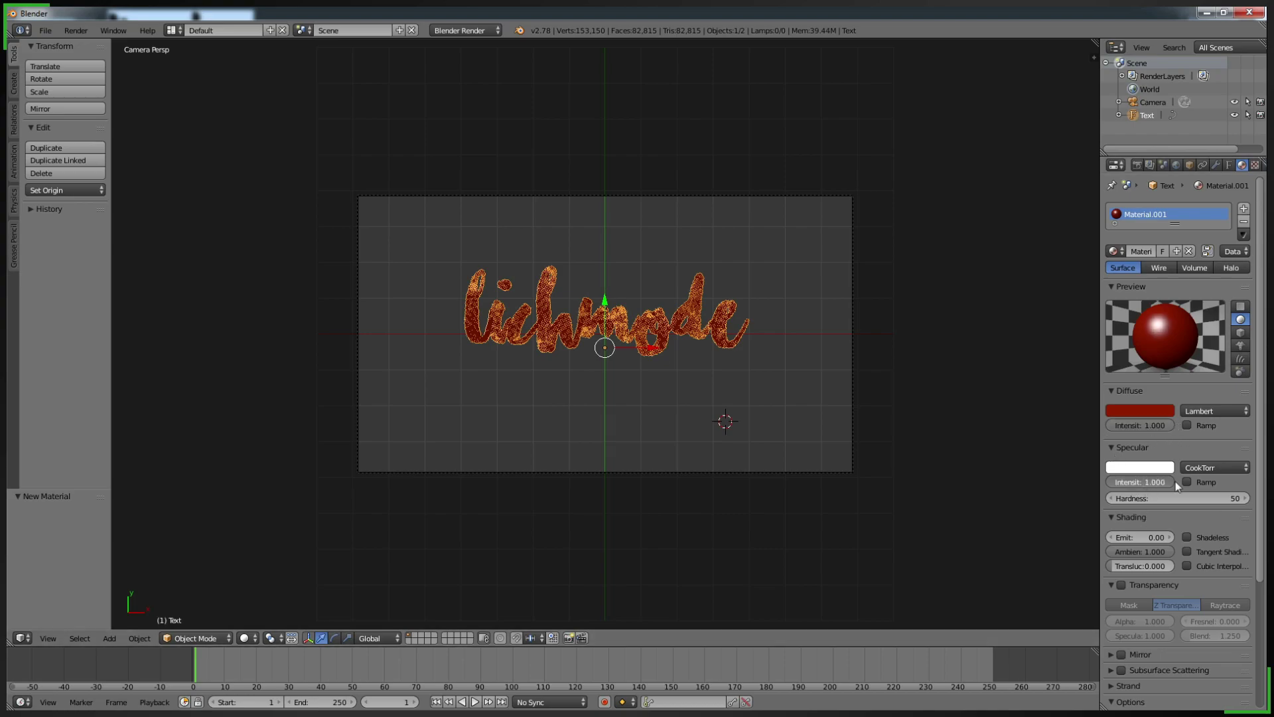
Step: Set the material's specular color to hex 921C00 and its specular hardness to 3
{"action": "left_click", "coordinate": [1129, 470]}
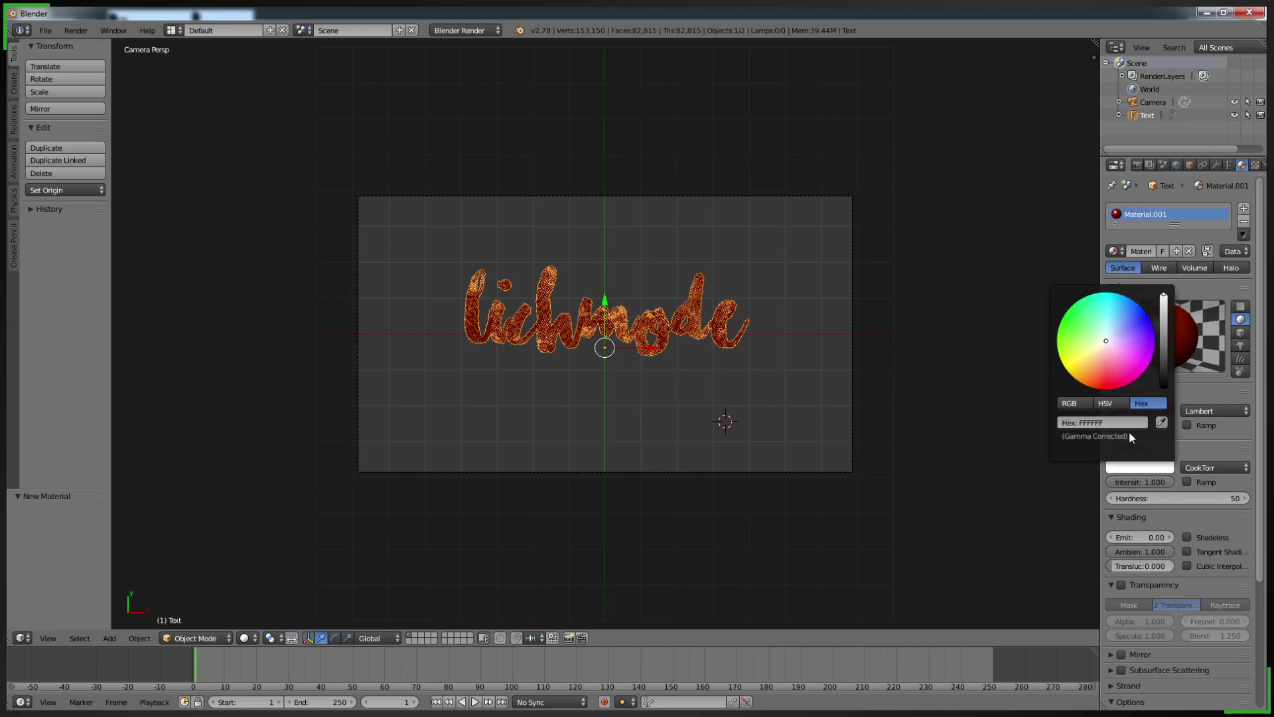
{"action": "left_click", "coordinate": [1110, 423]}
{"action": "type", "text": "921C00"}
{"action": "key", "text": "Return"}
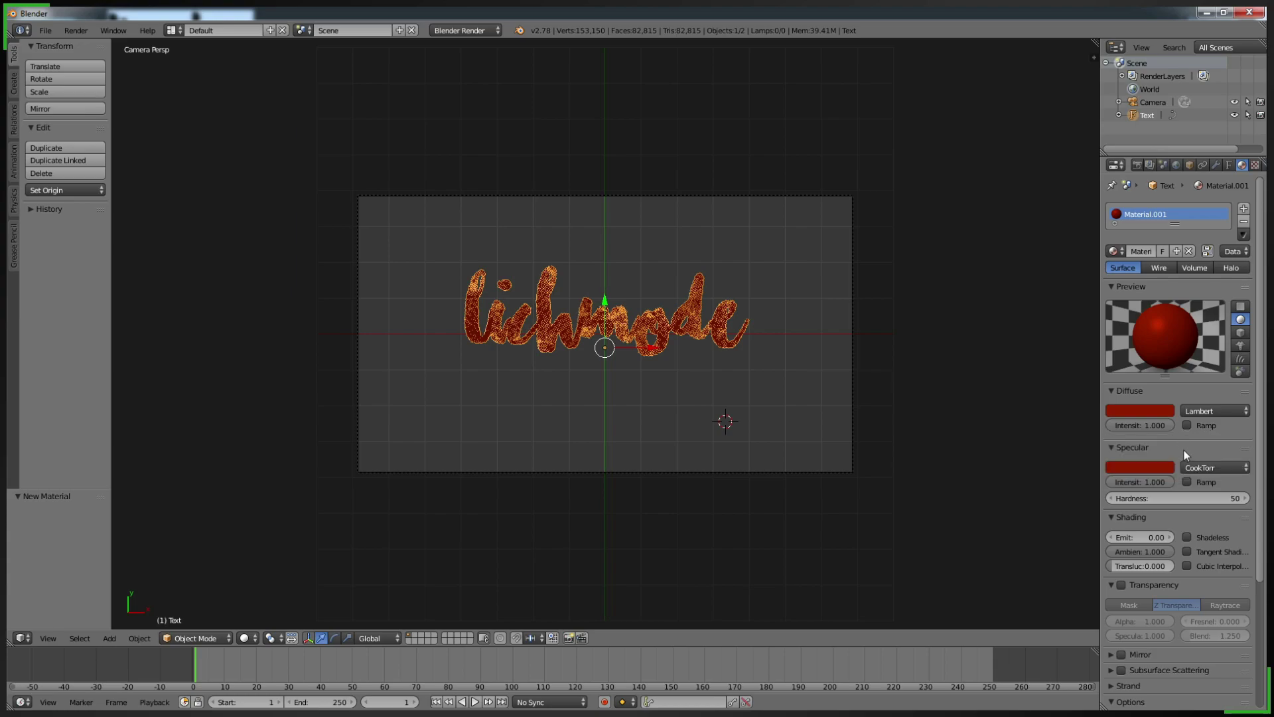
{"action": "left_click", "coordinate": [1198, 466]}
{"action": "left_click_drag", "start_coordinate": [1176, 493], "coordinate": [1148, 498]}
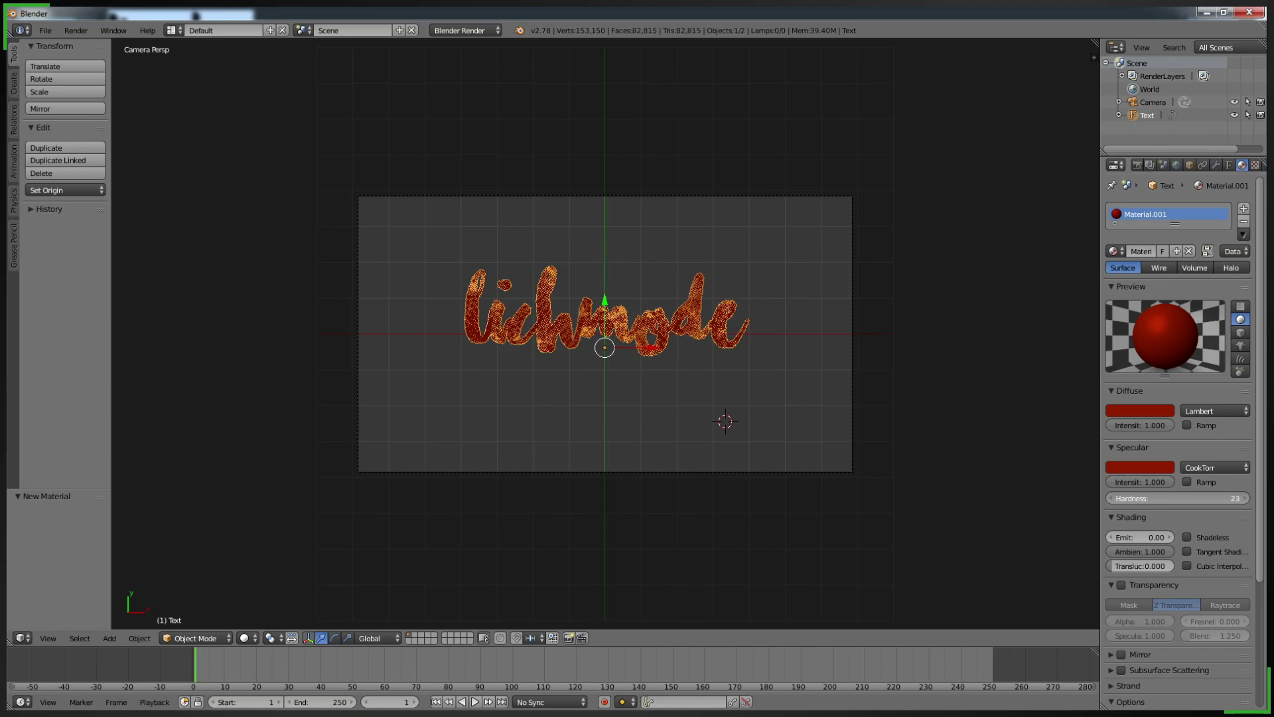
{"action": "left_click_drag", "start_coordinate": [1149, 497], "coordinate": [1144, 497]}
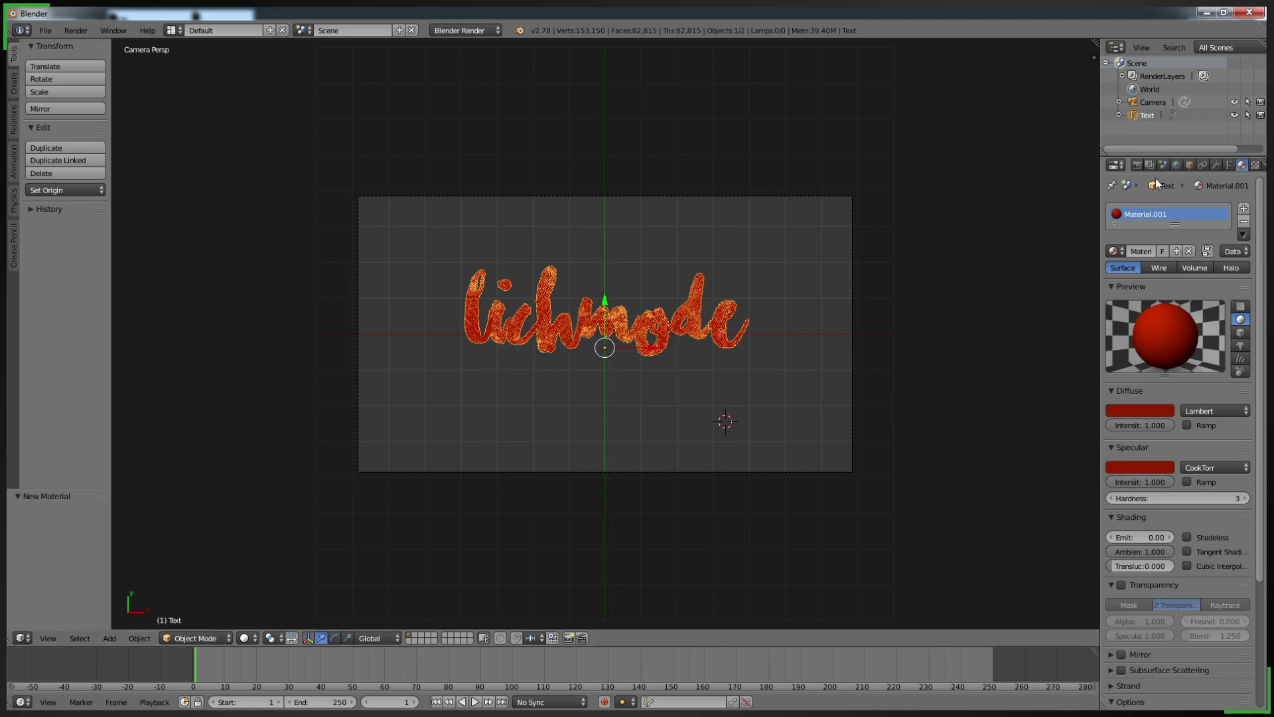
Step: Set the render shading's alpha mode to Transparent, render a test frame, and return to the 3D view
{"action": "left_click", "coordinate": [1137, 166]}
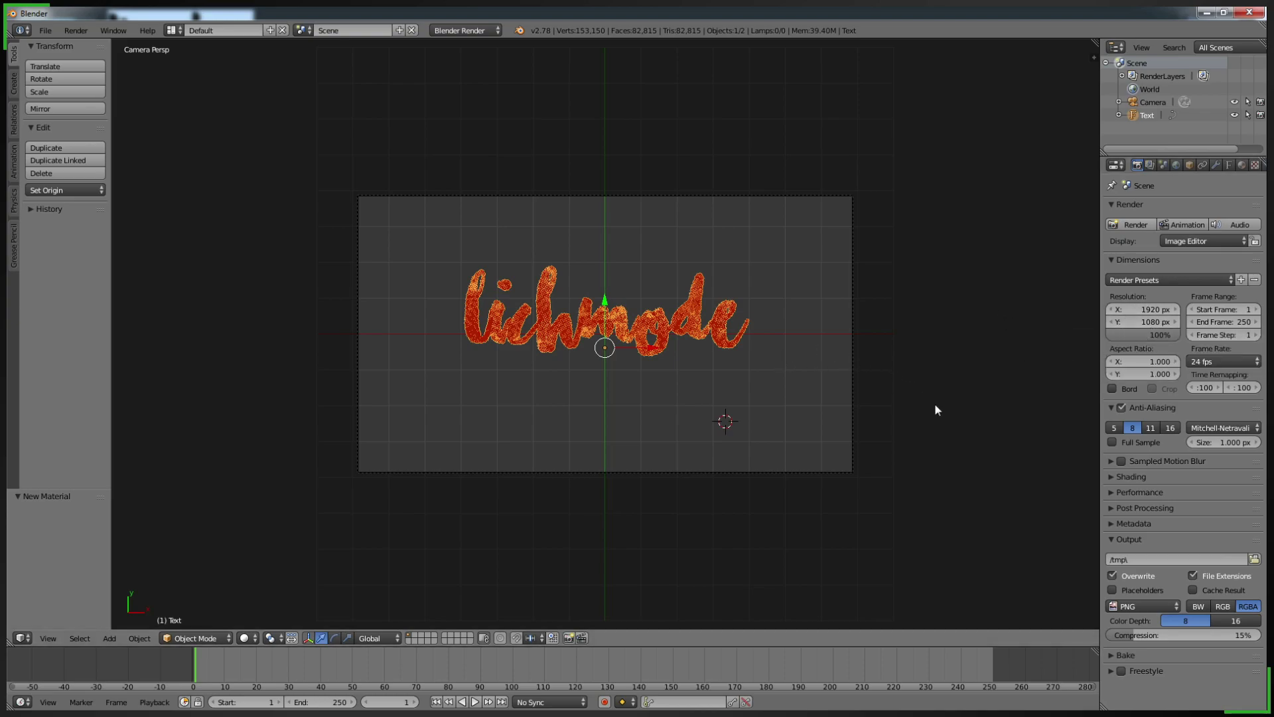
{"action": "left_click", "coordinate": [1131, 477]}
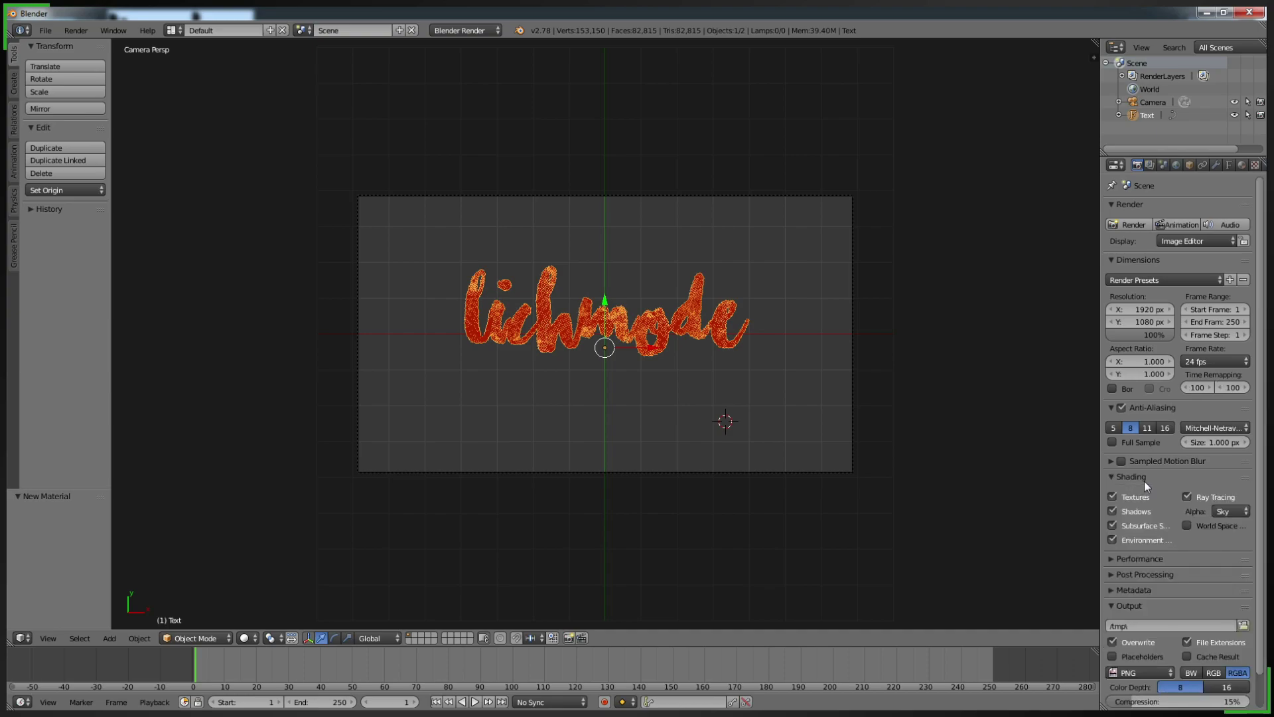
{"action": "left_click", "coordinate": [1230, 512]}
{"action": "left_click", "coordinate": [1203, 482]}
{"action": "left_click", "coordinate": [1127, 225]}
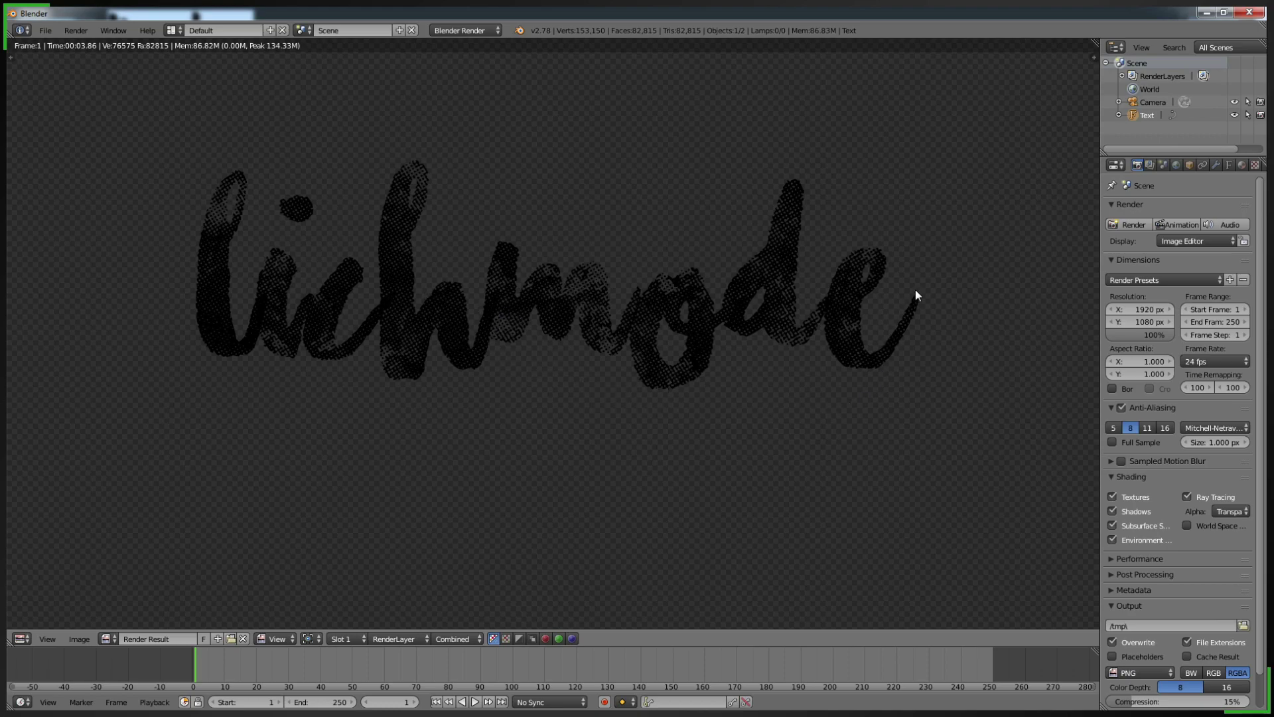
{"action": "key", "text": "Escape"}
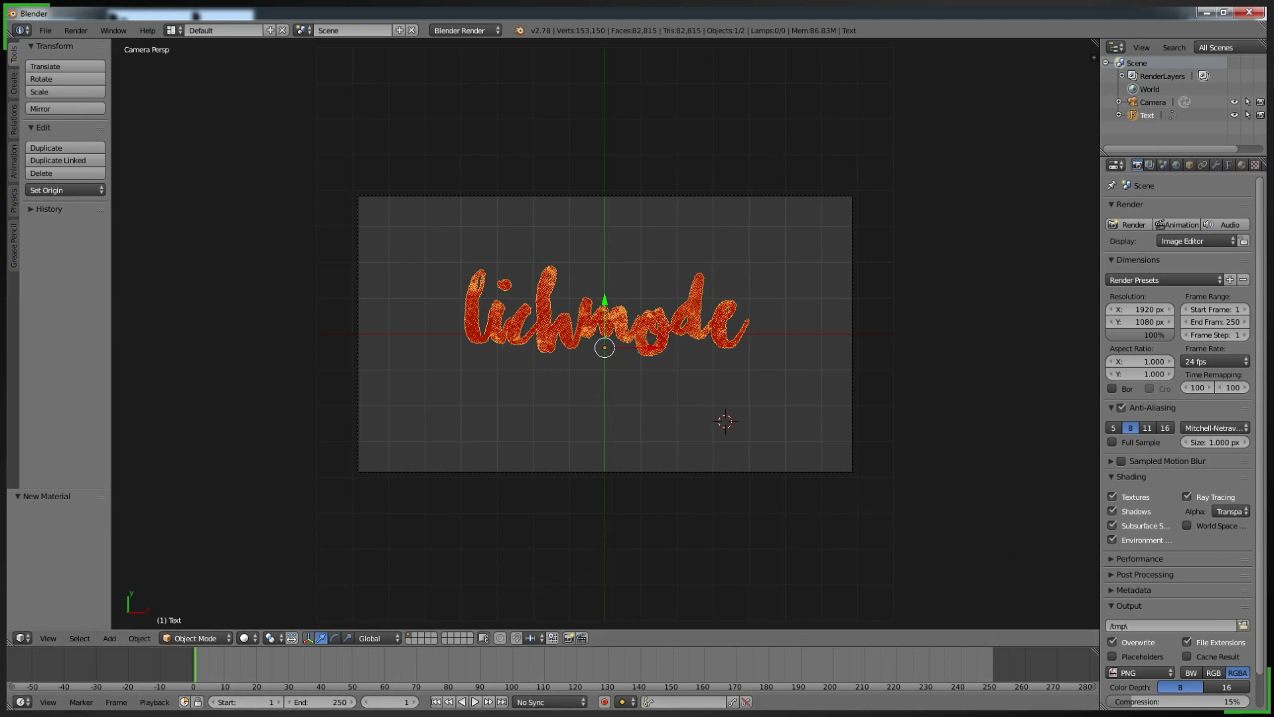
Step: Switch to paint.net and select the entire eqgame screenshot
{"action": "key", "text": "alt+Tab"}
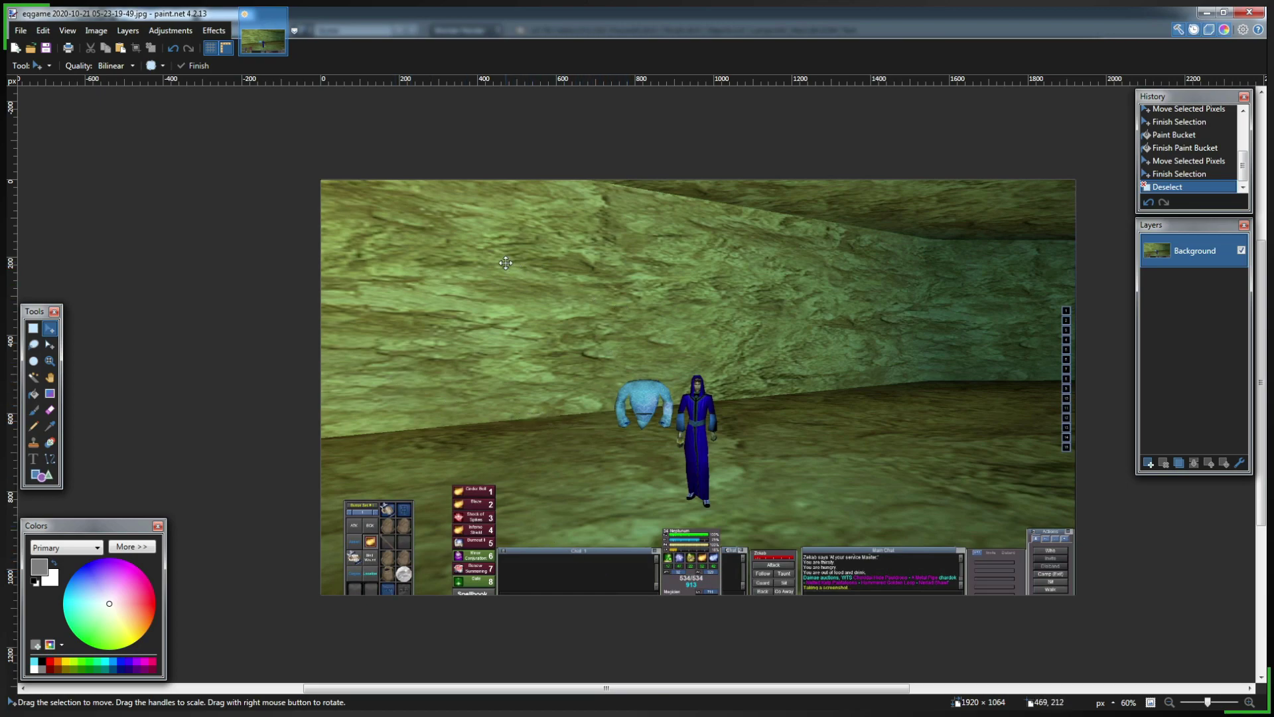
{"action": "left_click_drag", "start_coordinate": [33, 317], "coordinate": [245, 285]}
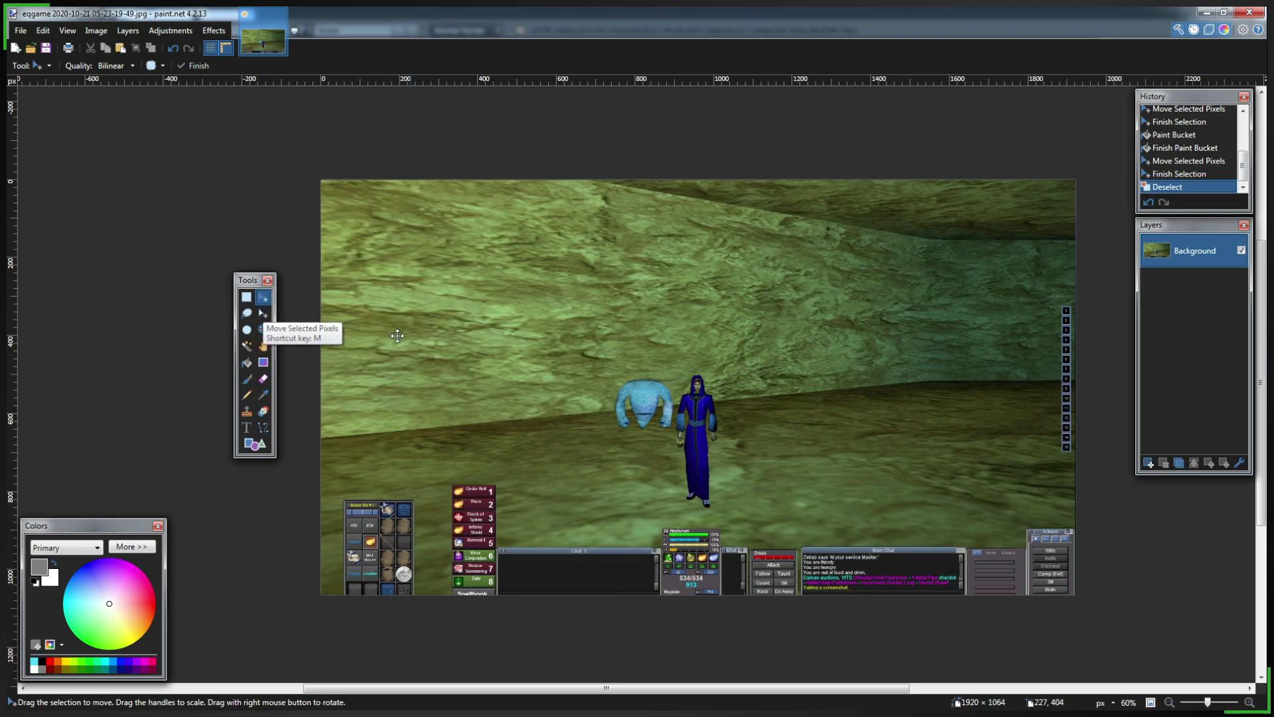
{"action": "key", "text": "ctrl+a"}
{"action": "left_click", "coordinate": [640, 355]}
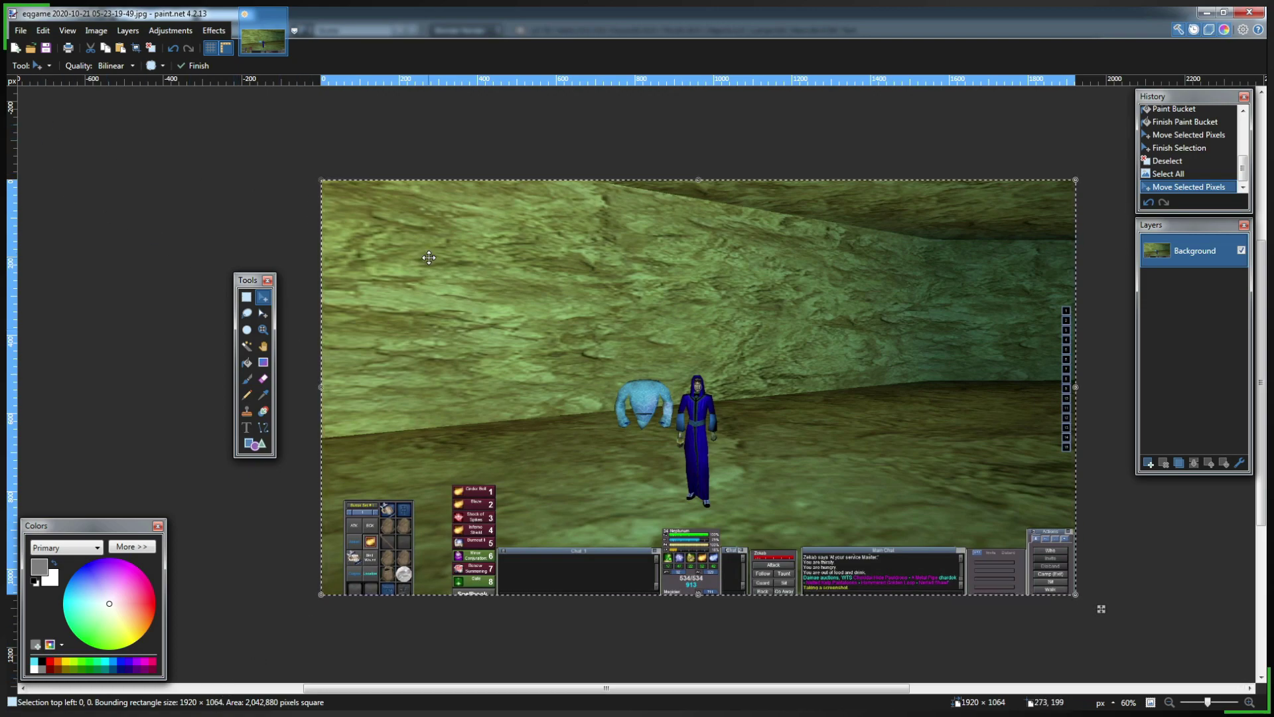
Step: Create a new blank image 1920 pixels wide and 1080 pixels high
{"action": "left_click", "coordinate": [16, 50]}
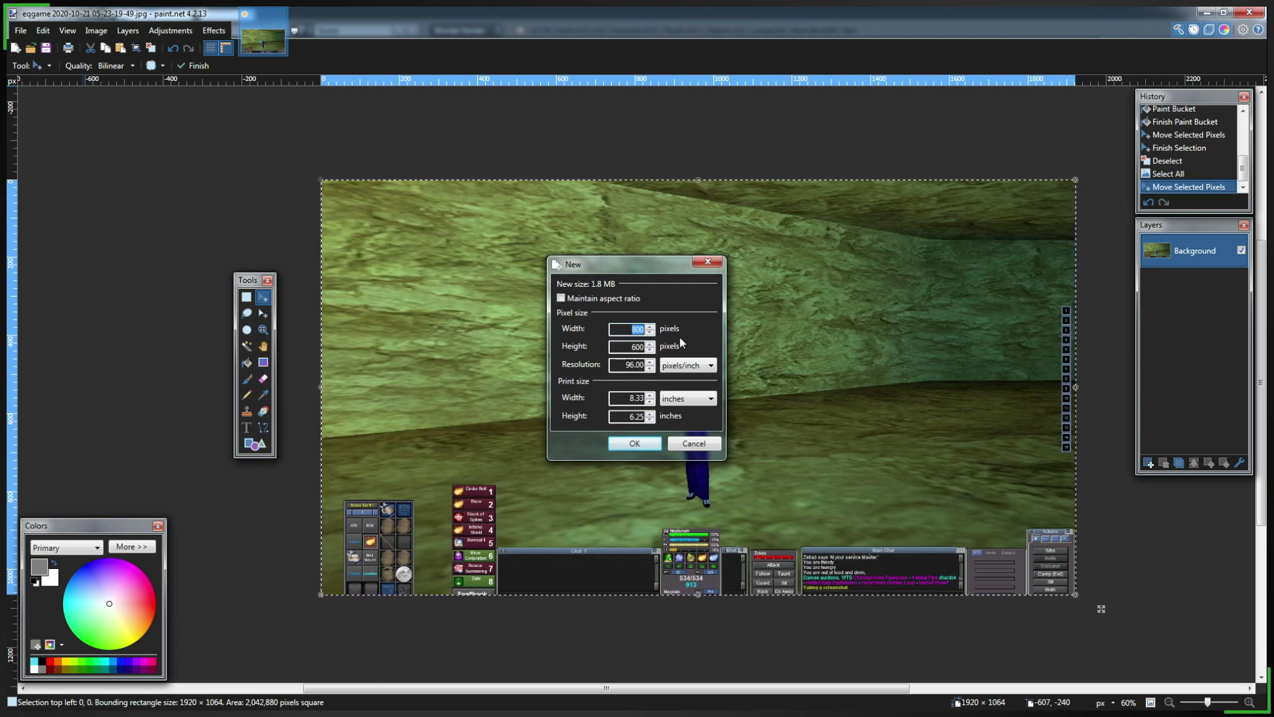
{"action": "type", "text": "1920"}
{"action": "key", "text": "Tab"}
{"action": "type", "text": "1080"}
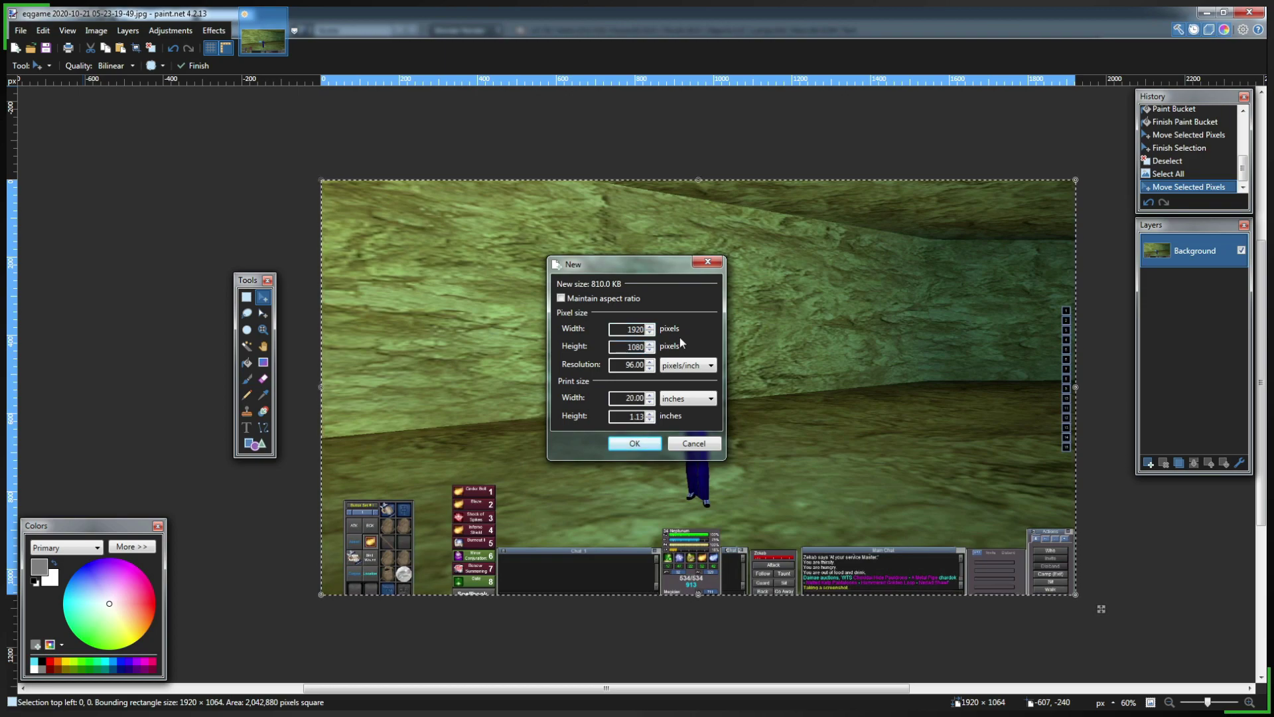
{"action": "key", "text": "Return"}
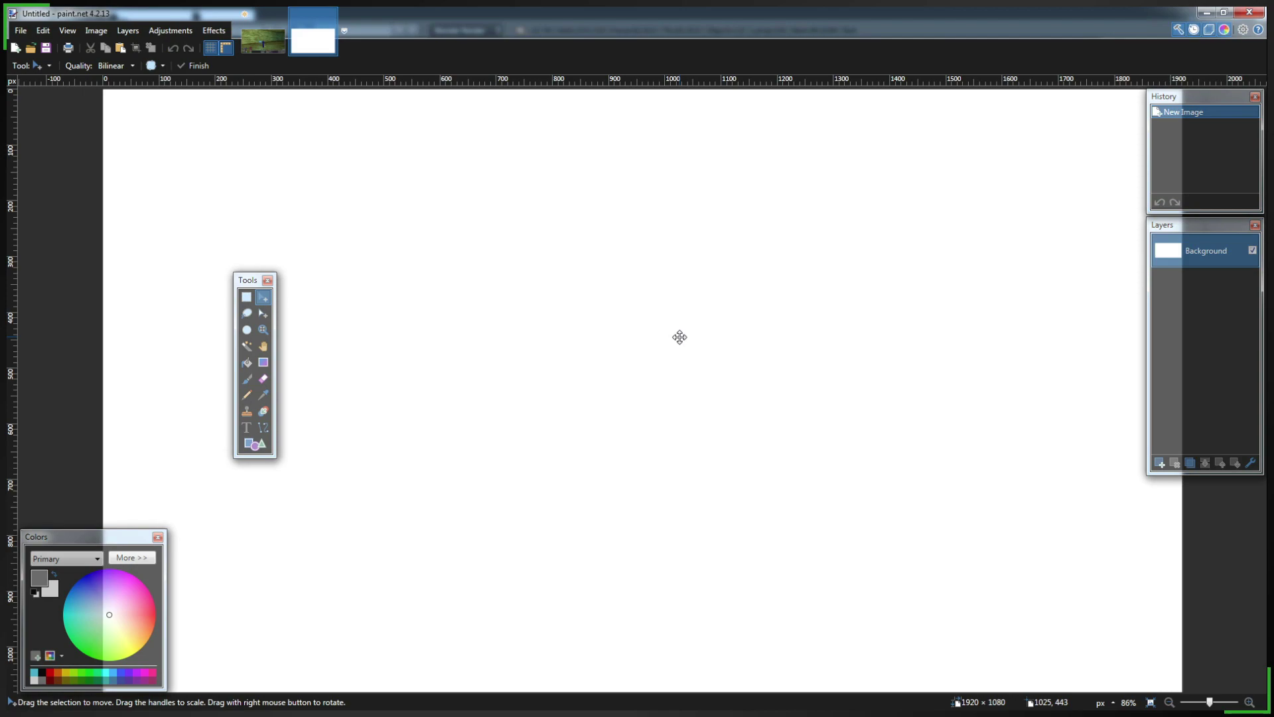
{"action": "scroll", "coordinate": [731, 347], "scroll_direction": "down", "scroll_amount": 2, "text": "ctrl"}
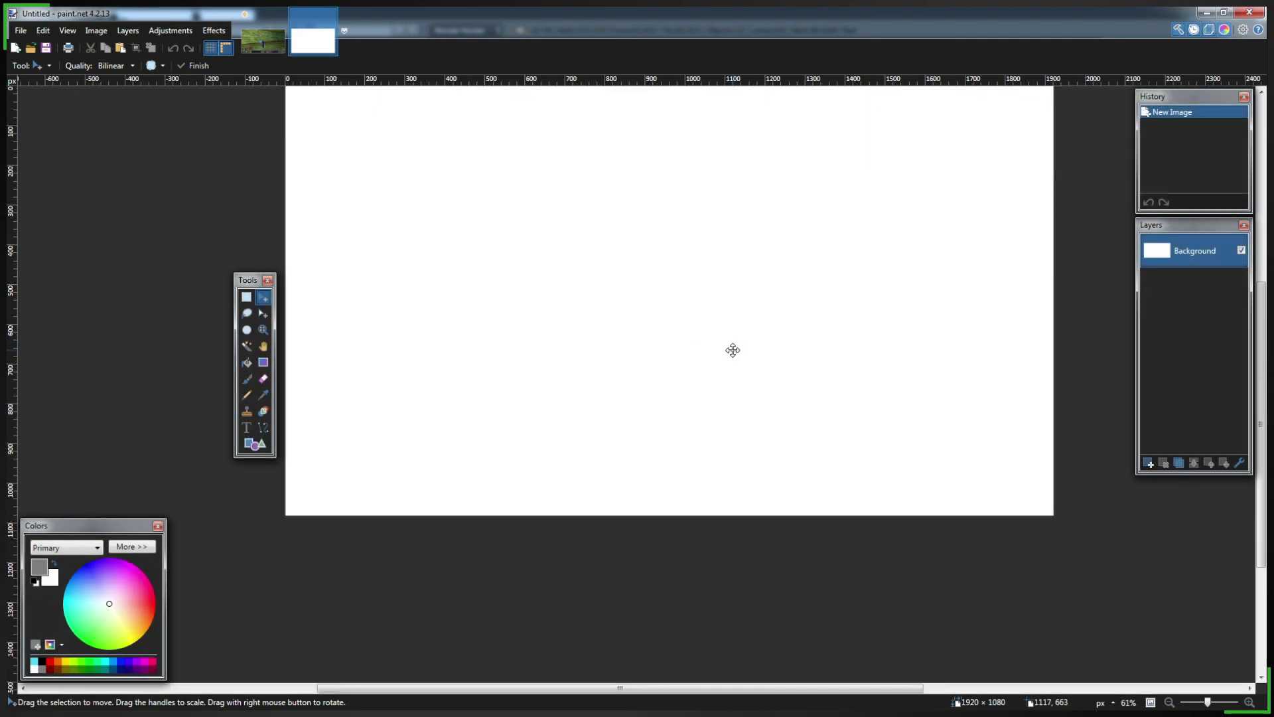
{"action": "scroll", "coordinate": [733, 350], "scroll_direction": "up", "scroll_amount": 2}
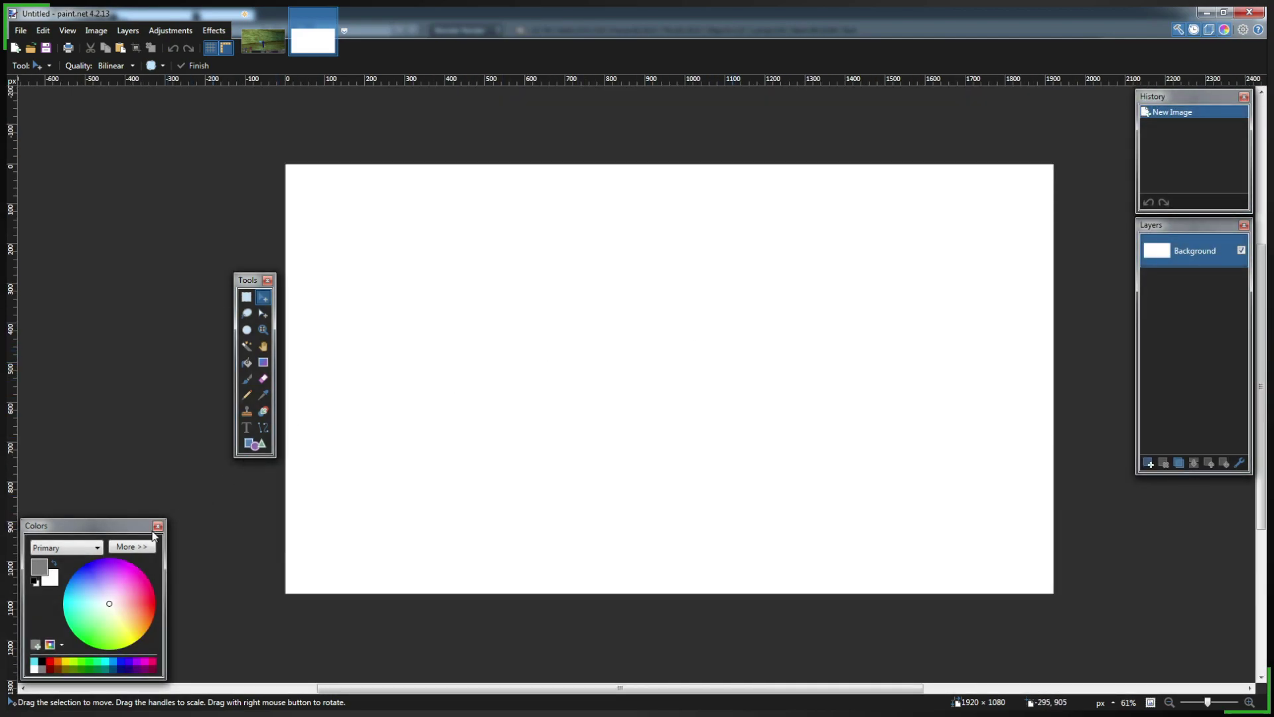
Step: Fill the new image's background with the primary gray using the Paint Bucket, and switch back to Move Selected Pixels
{"action": "left_click", "coordinate": [247, 362]}
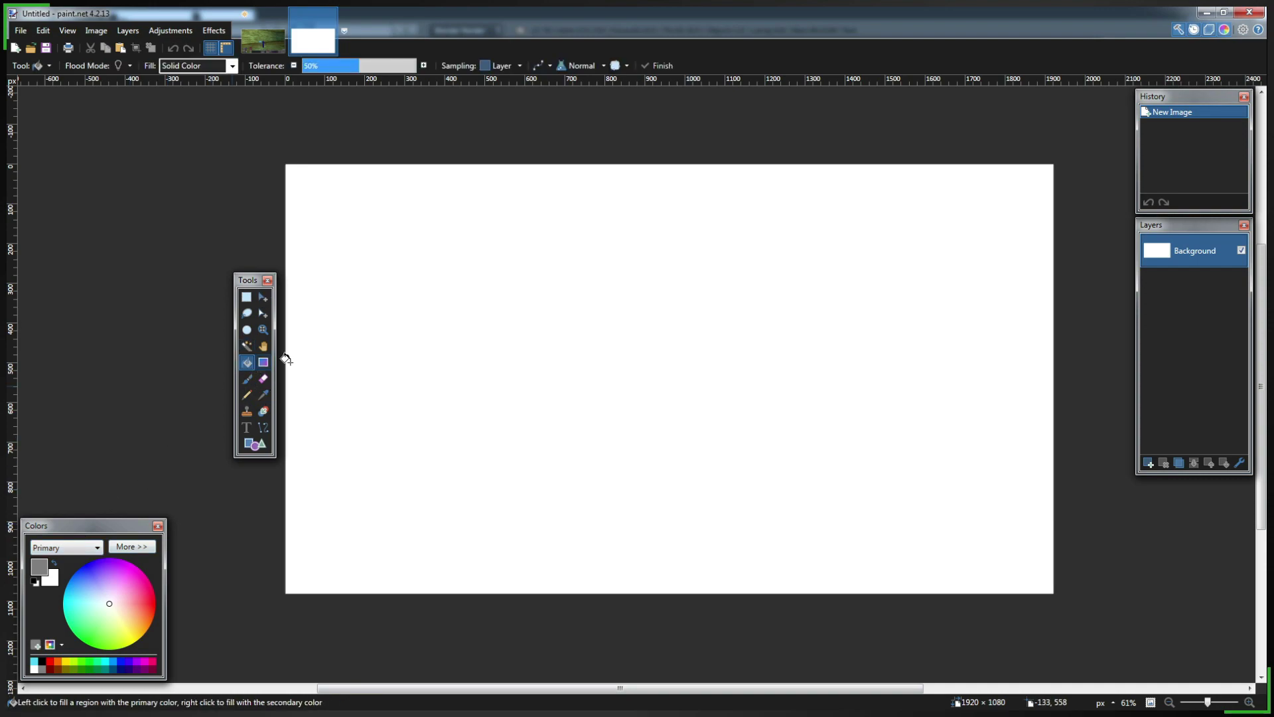
{"action": "left_click", "coordinate": [485, 349]}
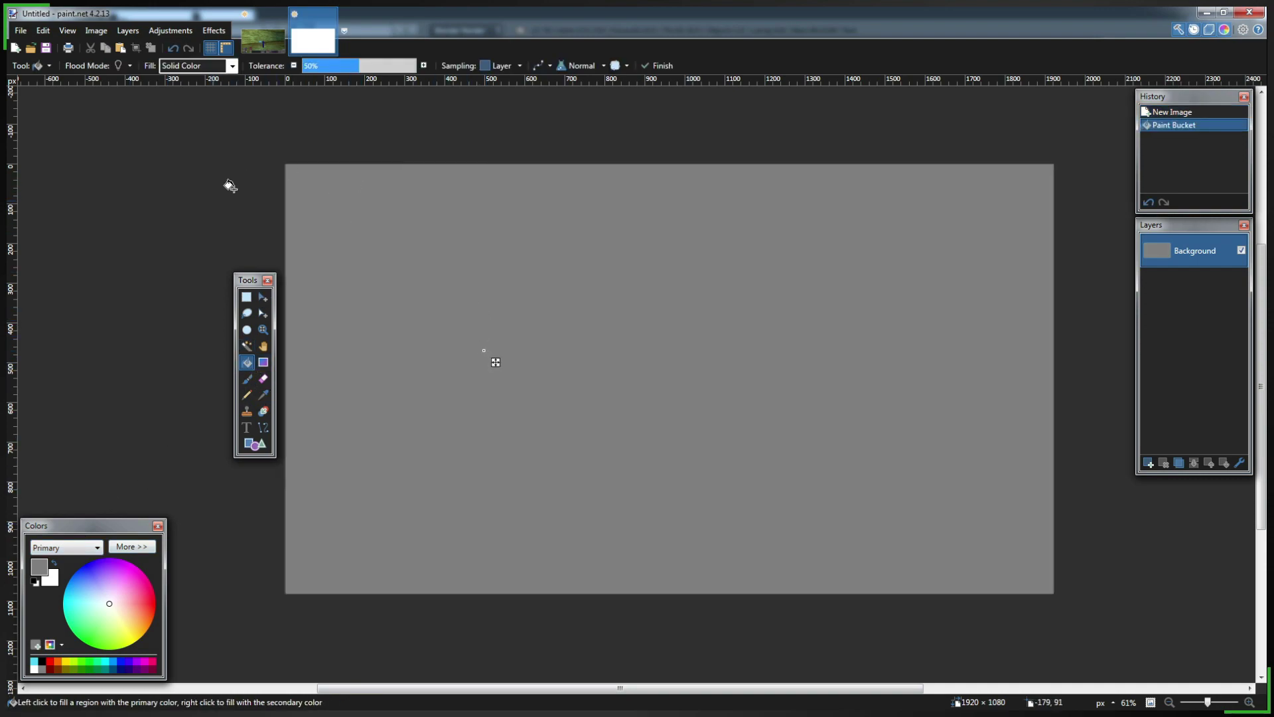
{"action": "left_click_drag", "start_coordinate": [248, 286], "coordinate": [63, 322]}
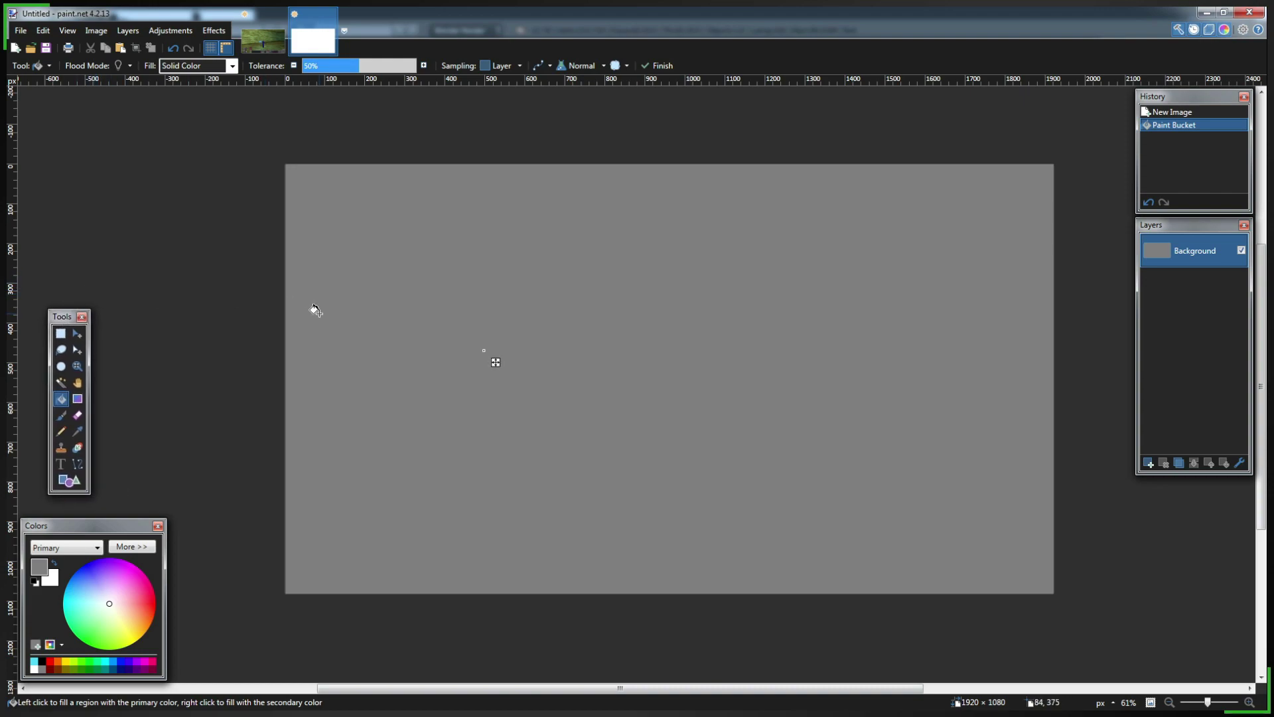
{"action": "left_click", "coordinate": [76, 336]}
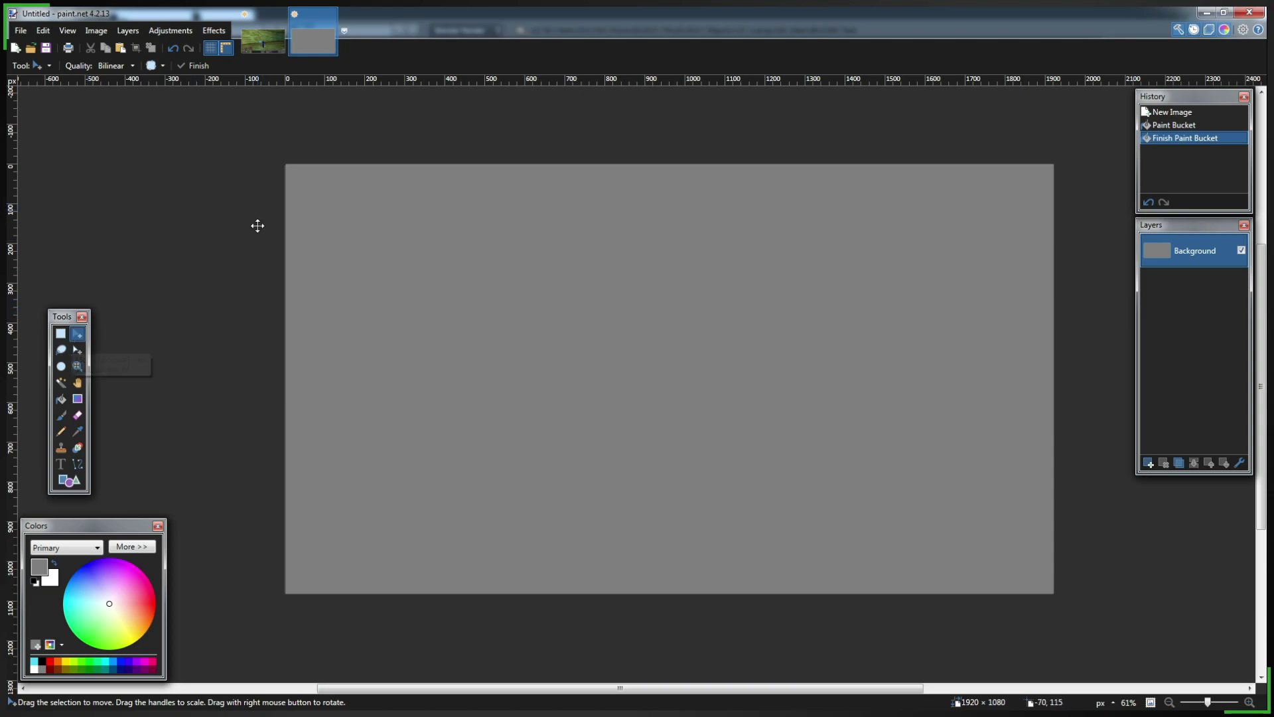
Step: Add a new layer to the gray image, paste the copied game screenshot onto it, and deselect
{"action": "left_click", "coordinate": [254, 39]}
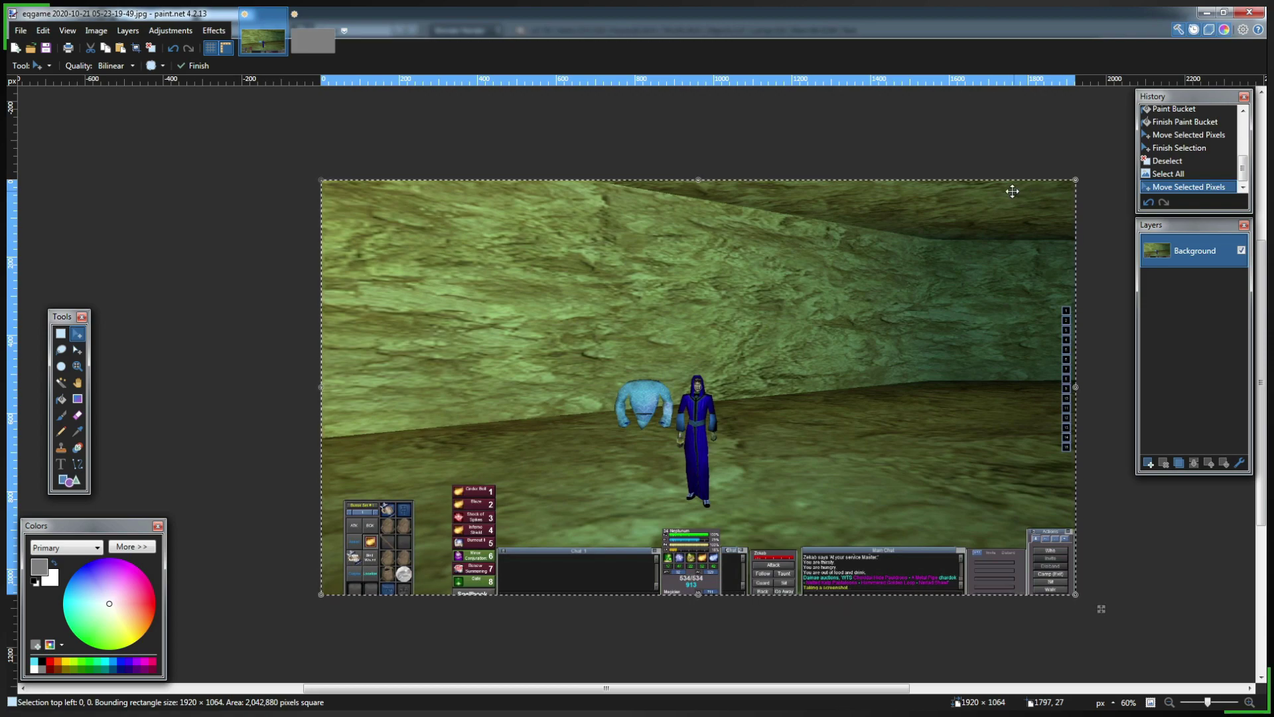
{"action": "left_click", "coordinate": [321, 48]}
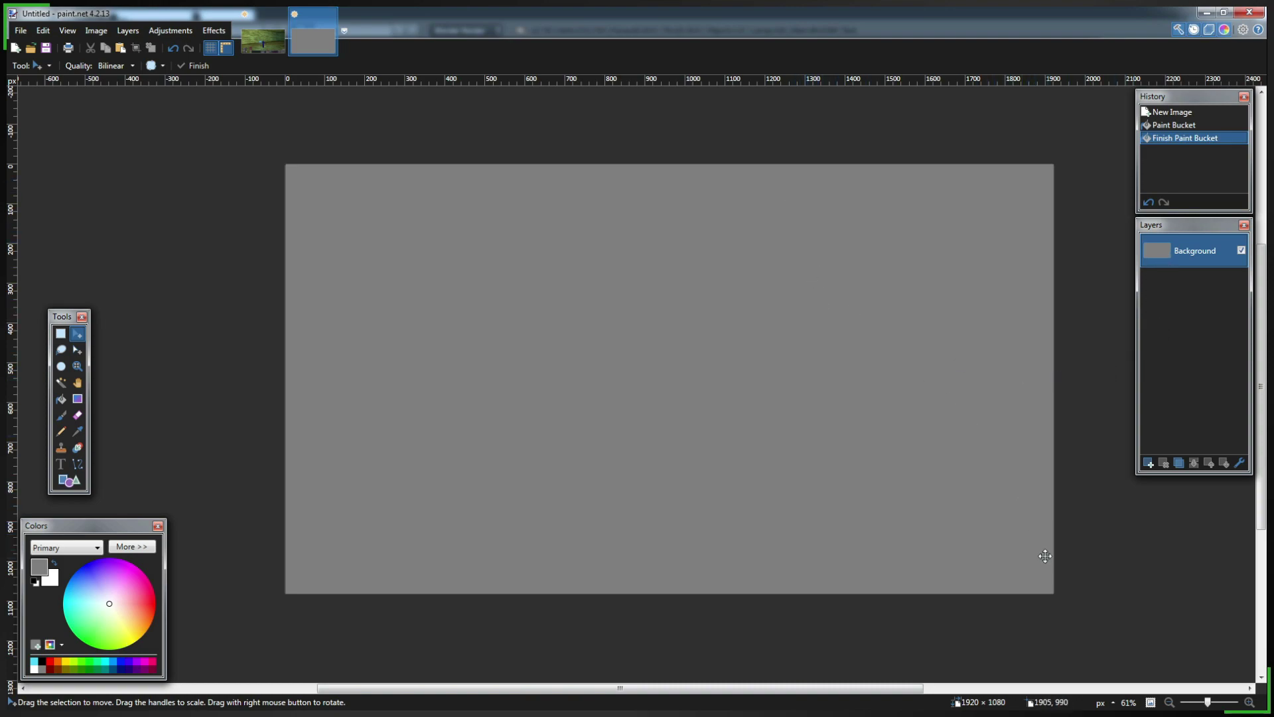
{"action": "left_click", "coordinate": [1147, 464]}
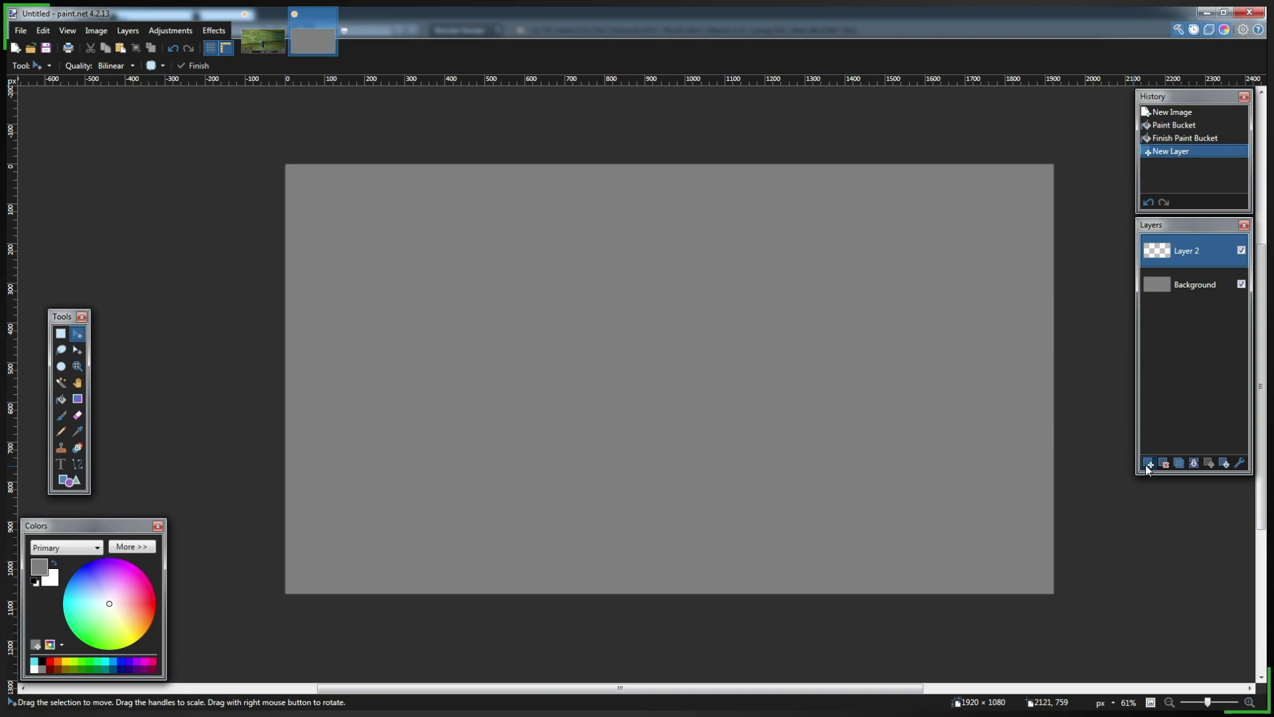
{"action": "key", "text": "ctrl+v"}
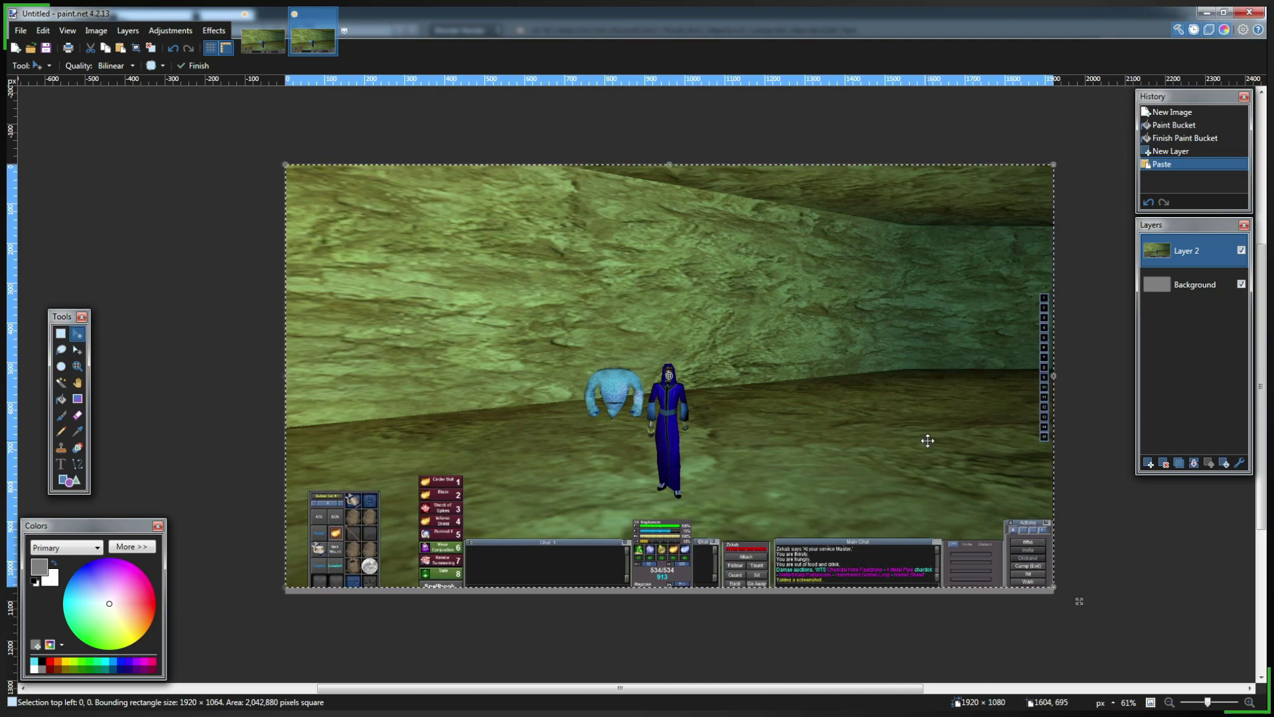
{"action": "key", "text": "ctrl+d"}
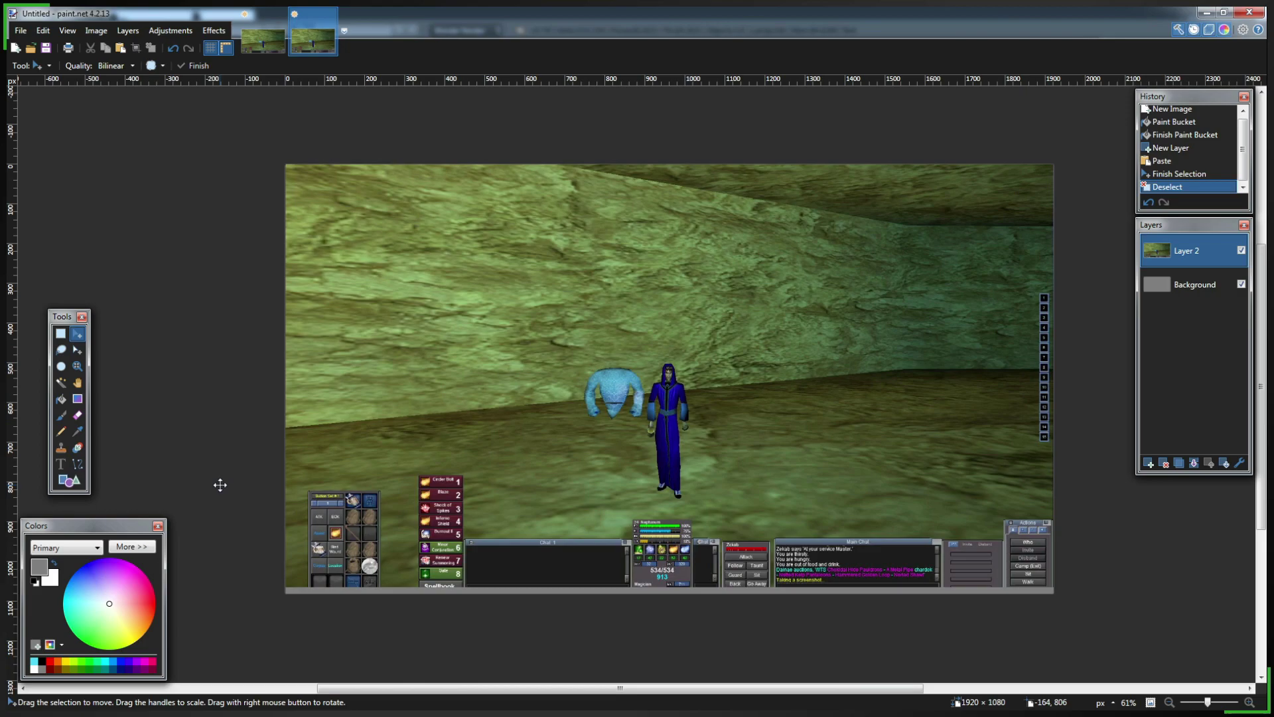
{"action": "scroll", "coordinate": [593, 621], "scroll_direction": "up", "scroll_amount": 2}
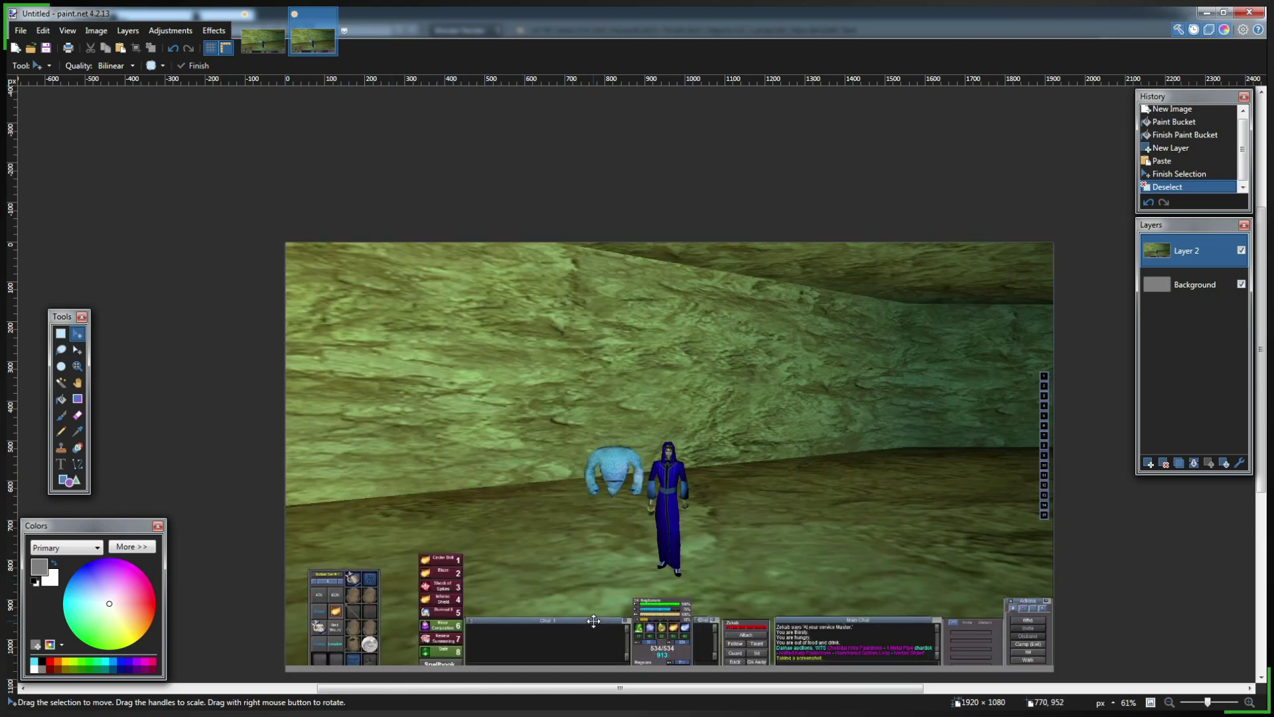
Step: Select the entire pasted screenshot layer and stretch its bottom edge down over the gray strip, to 1920 × 1096 pixels
{"action": "scroll", "coordinate": [593, 620], "scroll_direction": "down", "scroll_amount": 2}
{"action": "scroll", "coordinate": [593, 620], "scroll_direction": "up", "scroll_amount": 2}
{"action": "scroll", "coordinate": [593, 621], "scroll_direction": "down", "scroll_amount": 2}
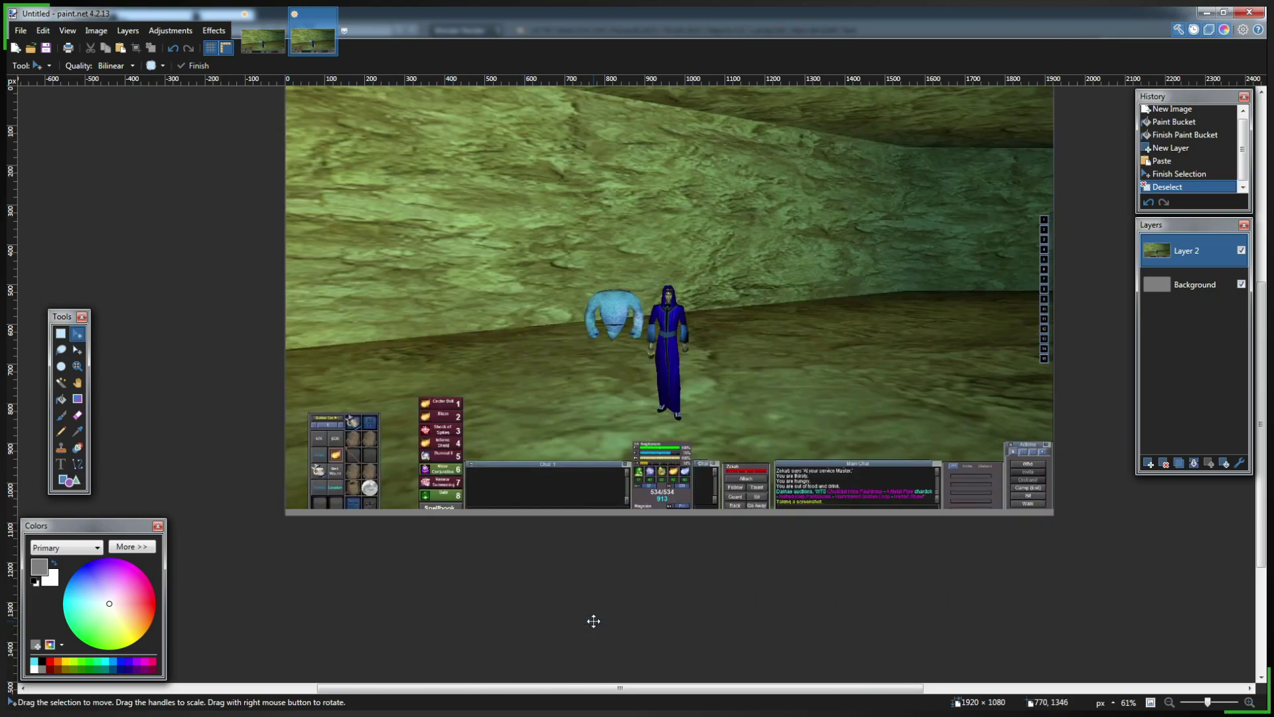
{"action": "scroll", "coordinate": [593, 620], "scroll_direction": "up", "scroll_amount": 2}
{"action": "scroll", "coordinate": [593, 620], "scroll_direction": "up", "scroll_amount": 1, "text": "ctrl"}
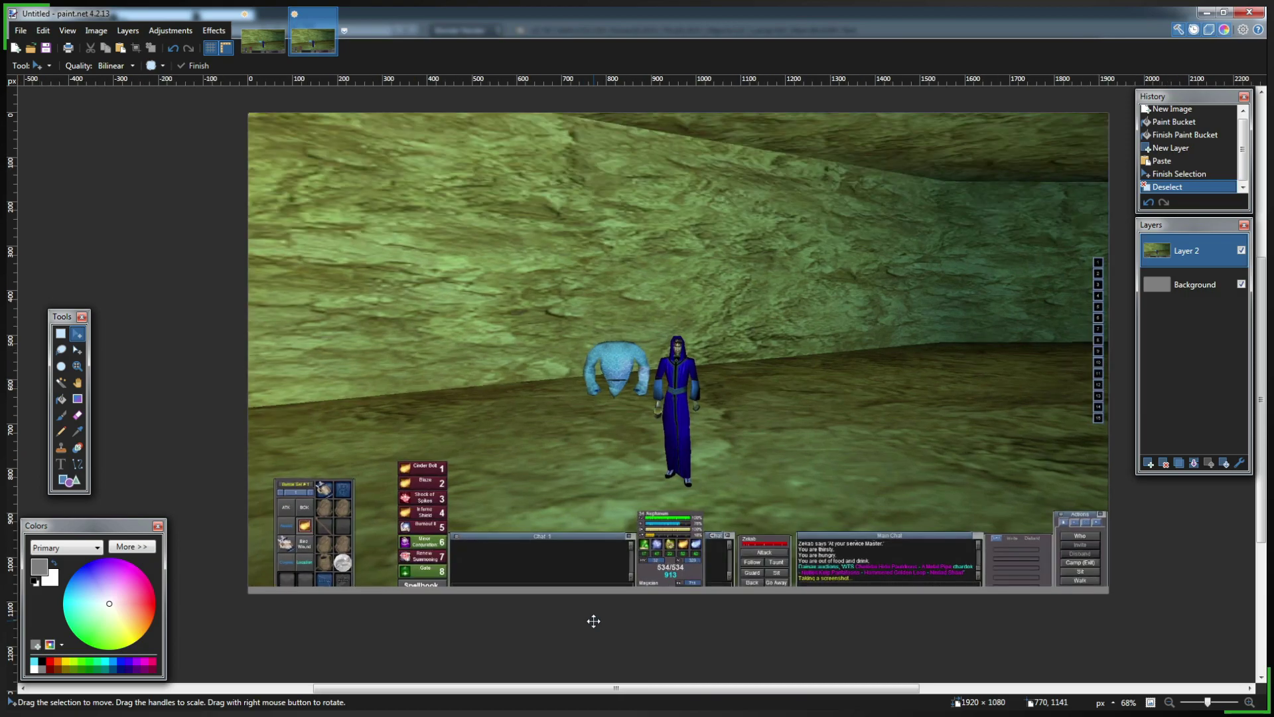
{"action": "scroll", "coordinate": [593, 620], "scroll_direction": "up", "scroll_amount": 3, "text": "ctrl"}
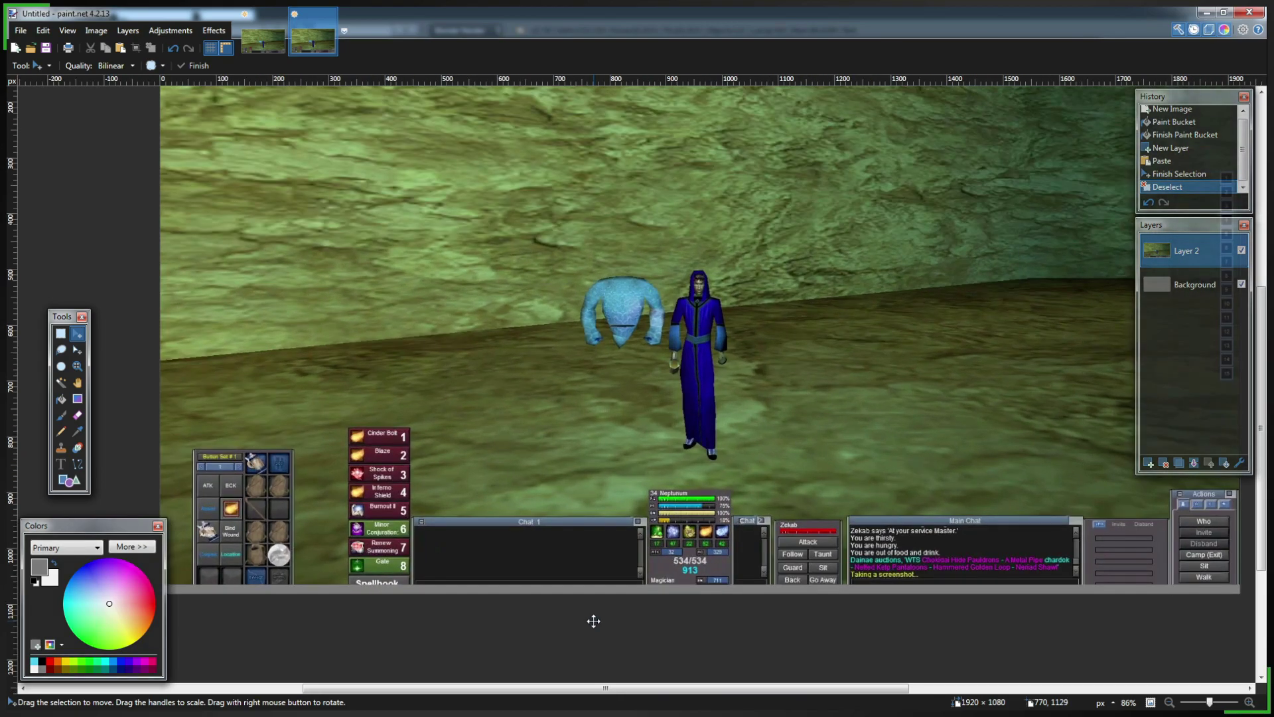
{"action": "scroll", "coordinate": [593, 620], "scroll_direction": "up", "scroll_amount": 1, "text": "ctrl"}
{"action": "scroll", "coordinate": [594, 621], "scroll_direction": "up", "scroll_amount": 6, "text": "ctrl"}
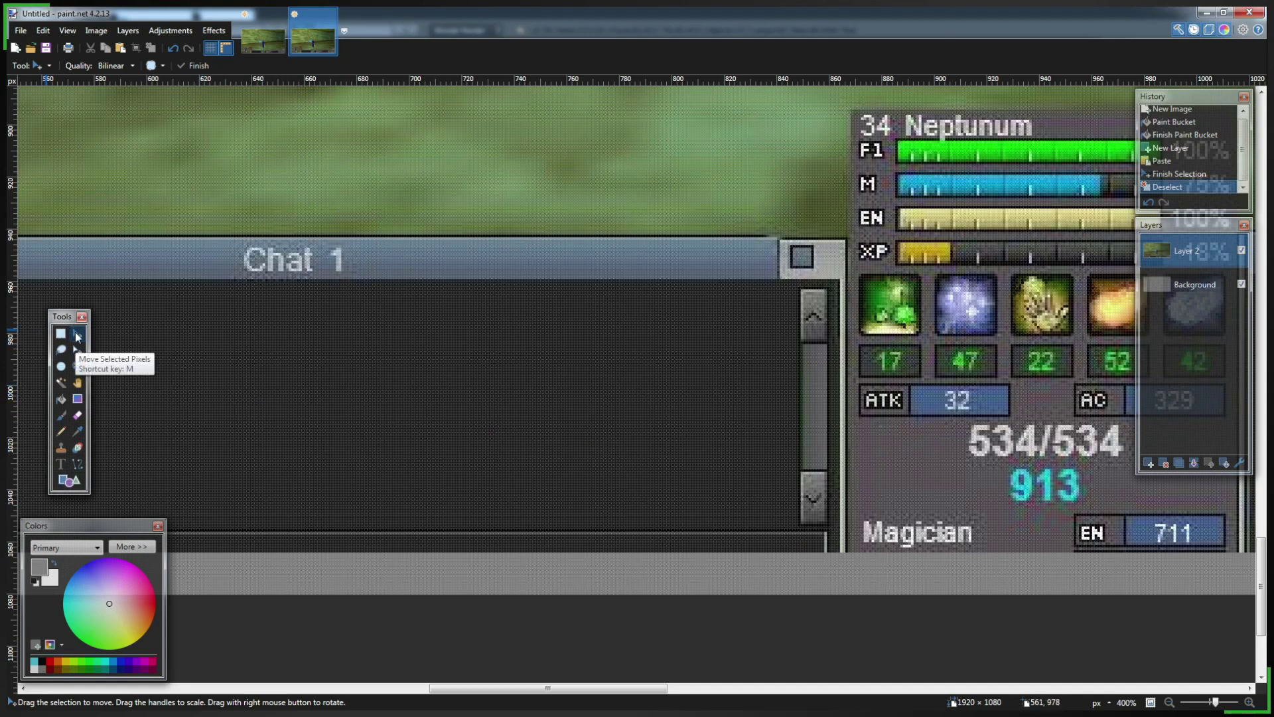
{"action": "key", "text": "ctrl+a"}
{"action": "left_click", "coordinate": [324, 361]}
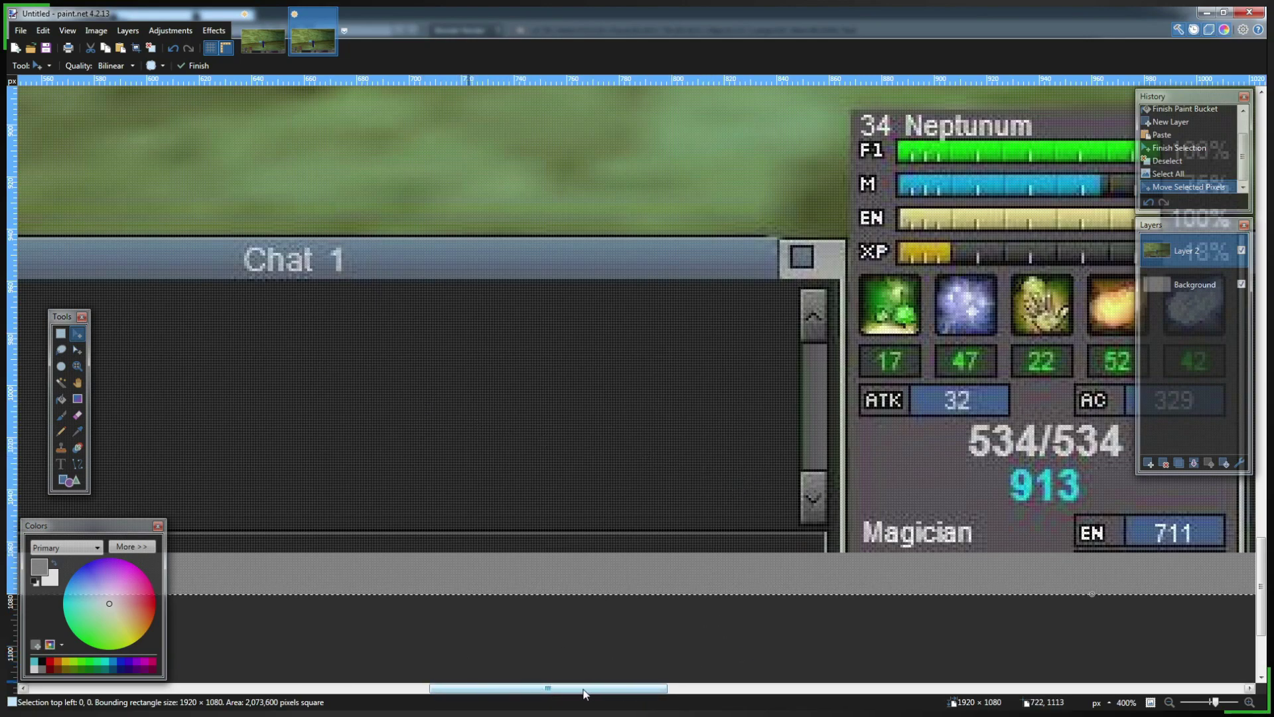
{"action": "left_click_drag", "start_coordinate": [583, 693], "coordinate": [652, 662]}
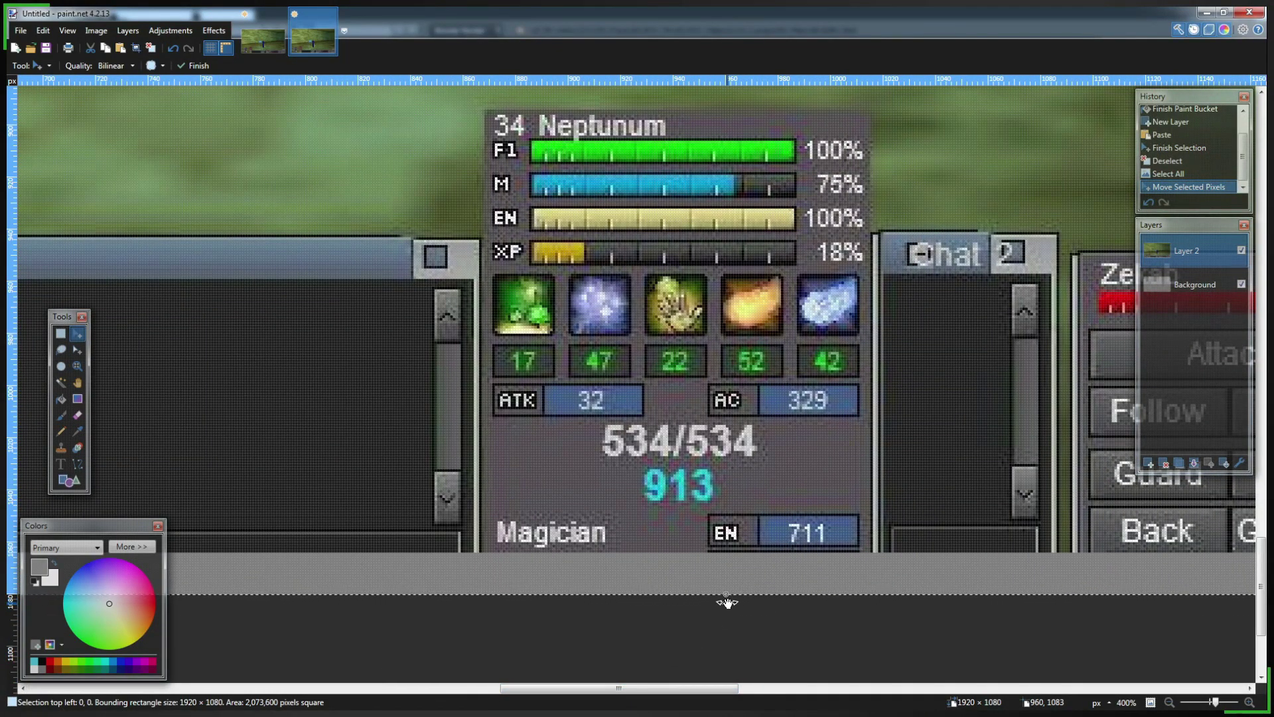
{"action": "left_click_drag", "start_coordinate": [725, 599], "coordinate": [717, 638]}
Step: Fine-tune the stretched screenshot's bottom edge, trying a height of 1094 pixels and settling on 1096 pixels
{"action": "scroll", "coordinate": [635, 613], "scroll_direction": "up", "scroll_amount": 5, "text": "ctrl"}
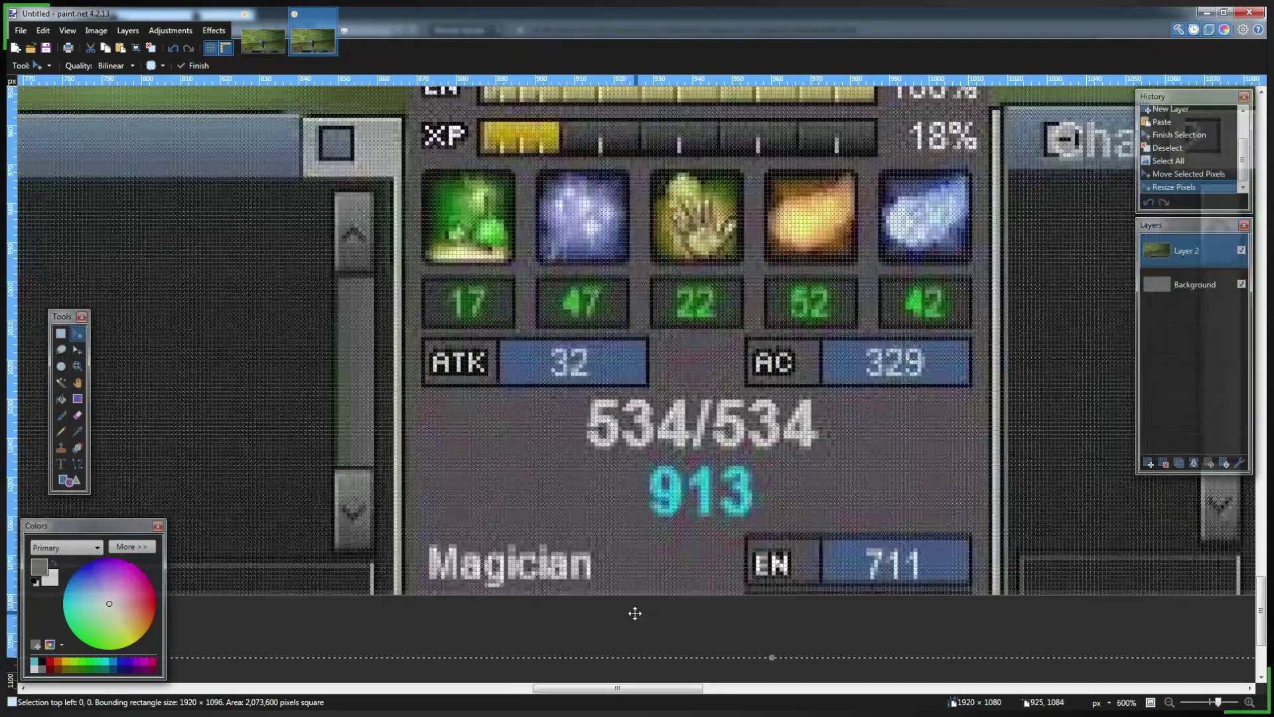
{"action": "scroll", "coordinate": [635, 612], "scroll_direction": "down", "scroll_amount": 6, "text": "ctrl"}
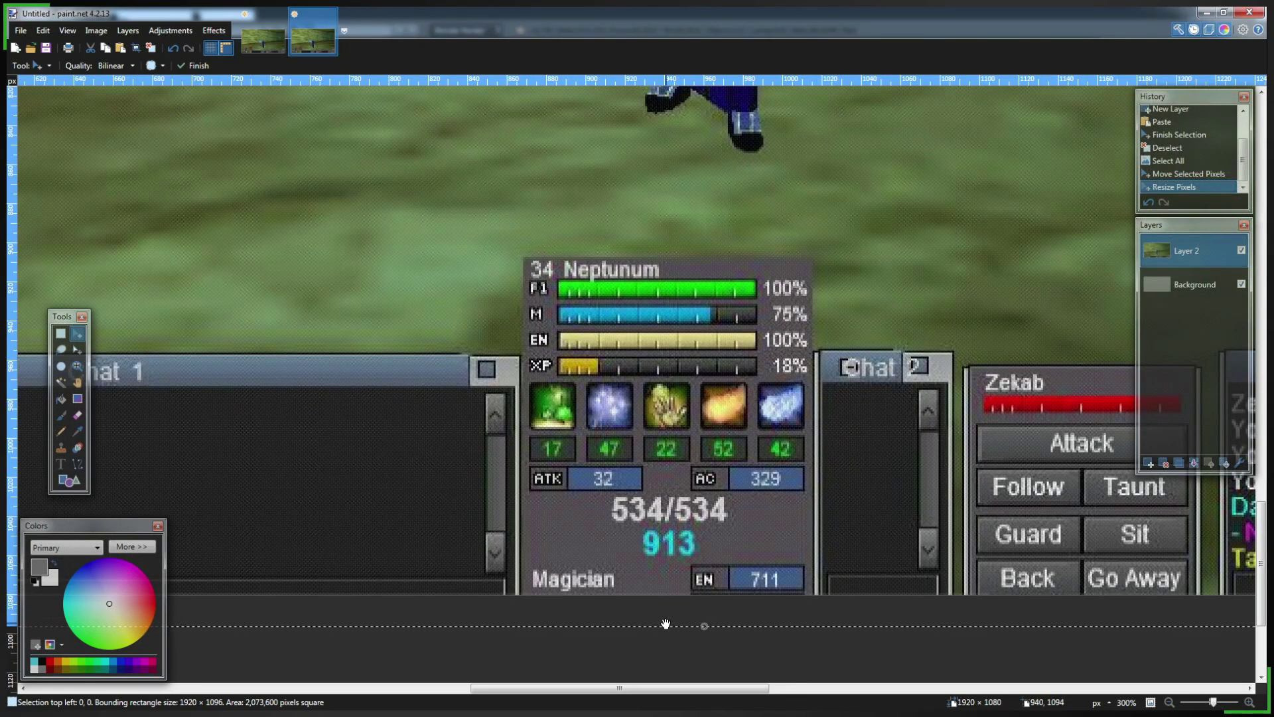
{"action": "left_click_drag", "start_coordinate": [706, 627], "coordinate": [703, 622]}
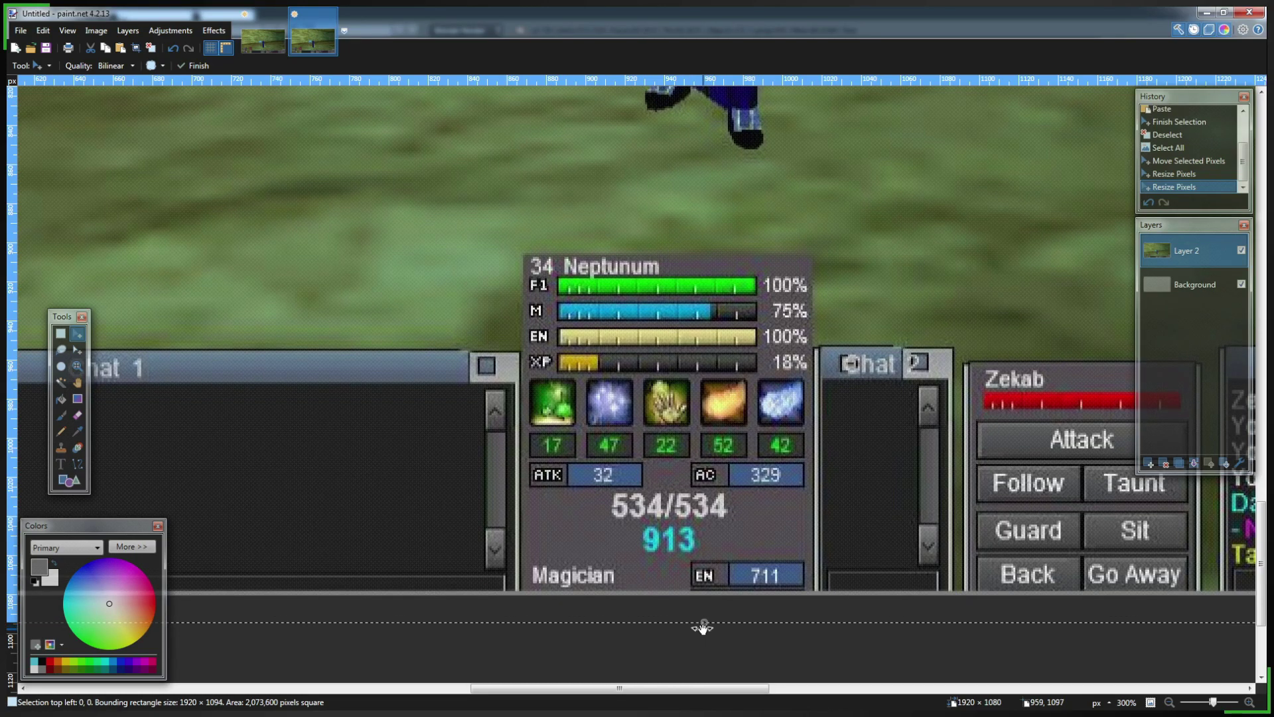
{"action": "left_click_drag", "start_coordinate": [702, 628], "coordinate": [704, 630]}
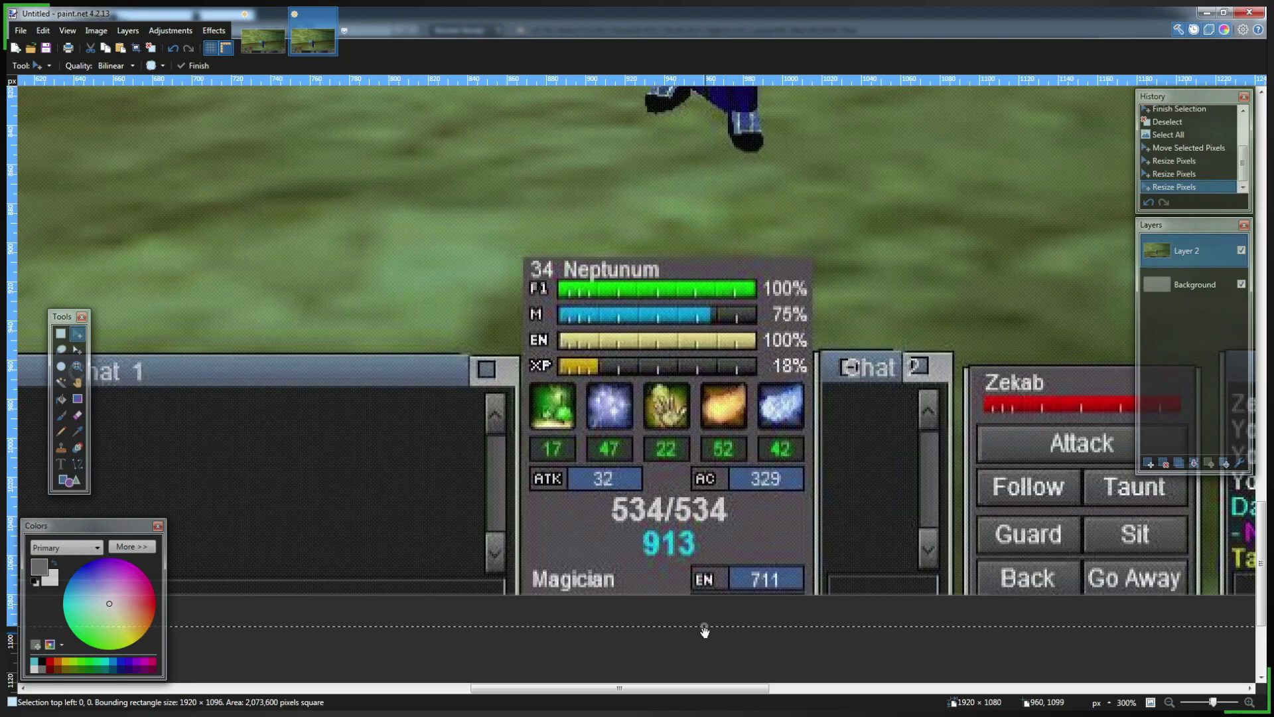
{"action": "left_click", "coordinate": [747, 648]}
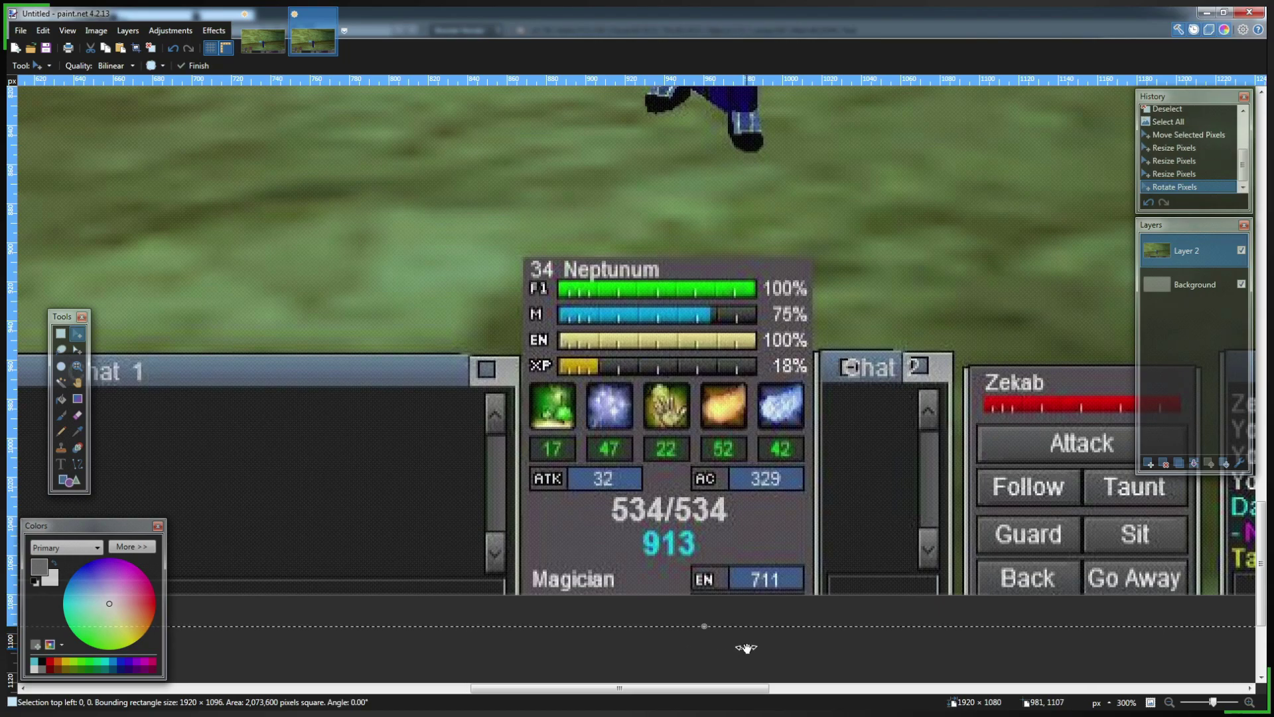
Step: Deselect the stretched screenshot and delete the gray Background layer
{"action": "key", "text": "ctrl+d"}
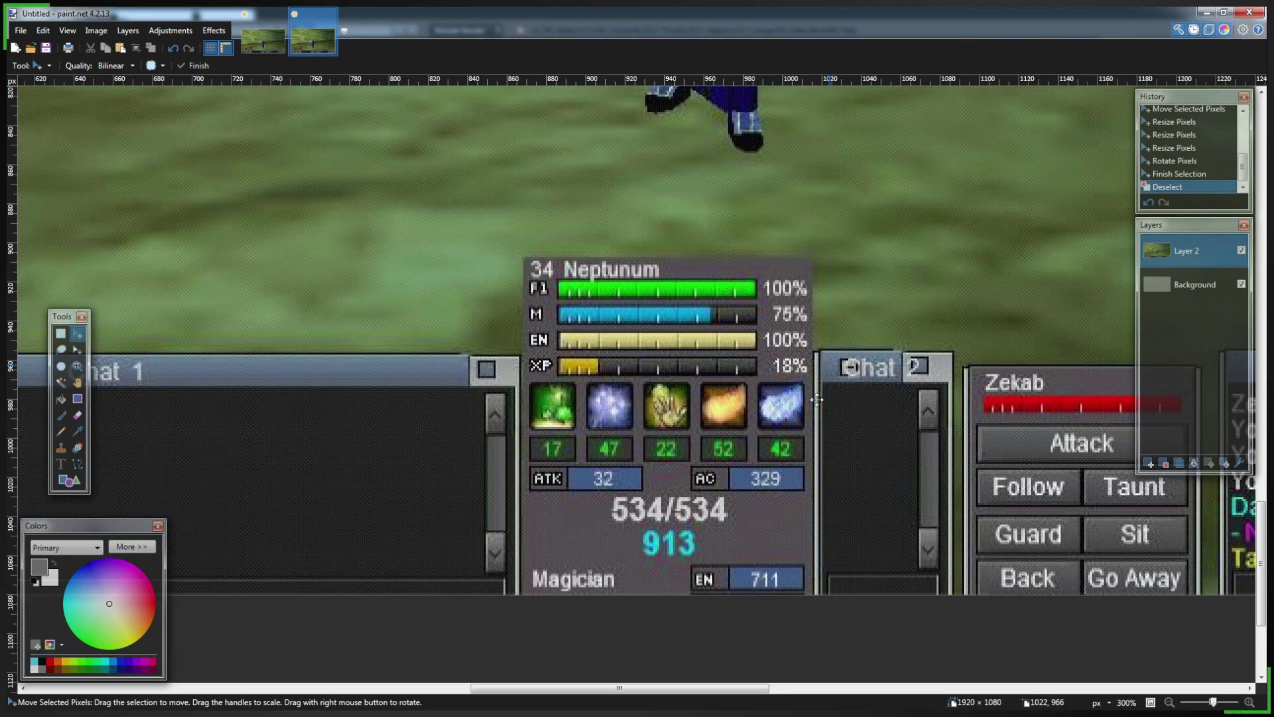
{"action": "left_click", "coordinate": [1188, 289]}
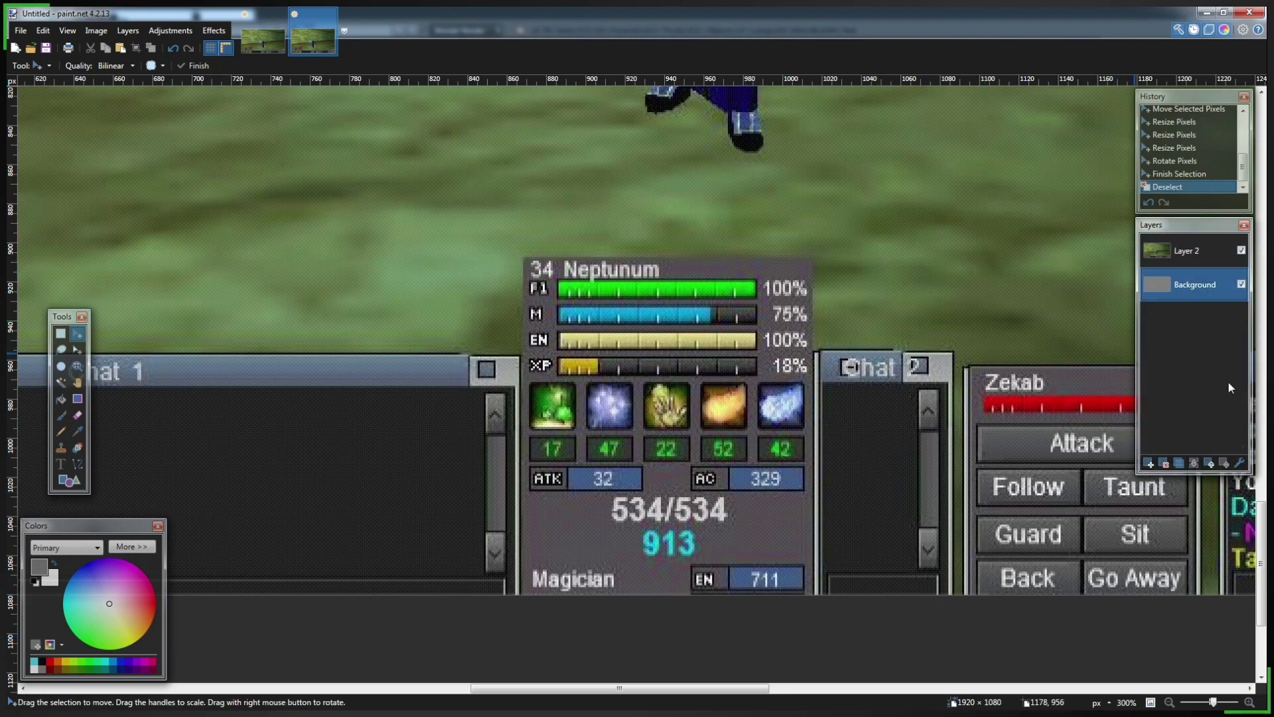
{"action": "left_click", "coordinate": [1165, 463]}
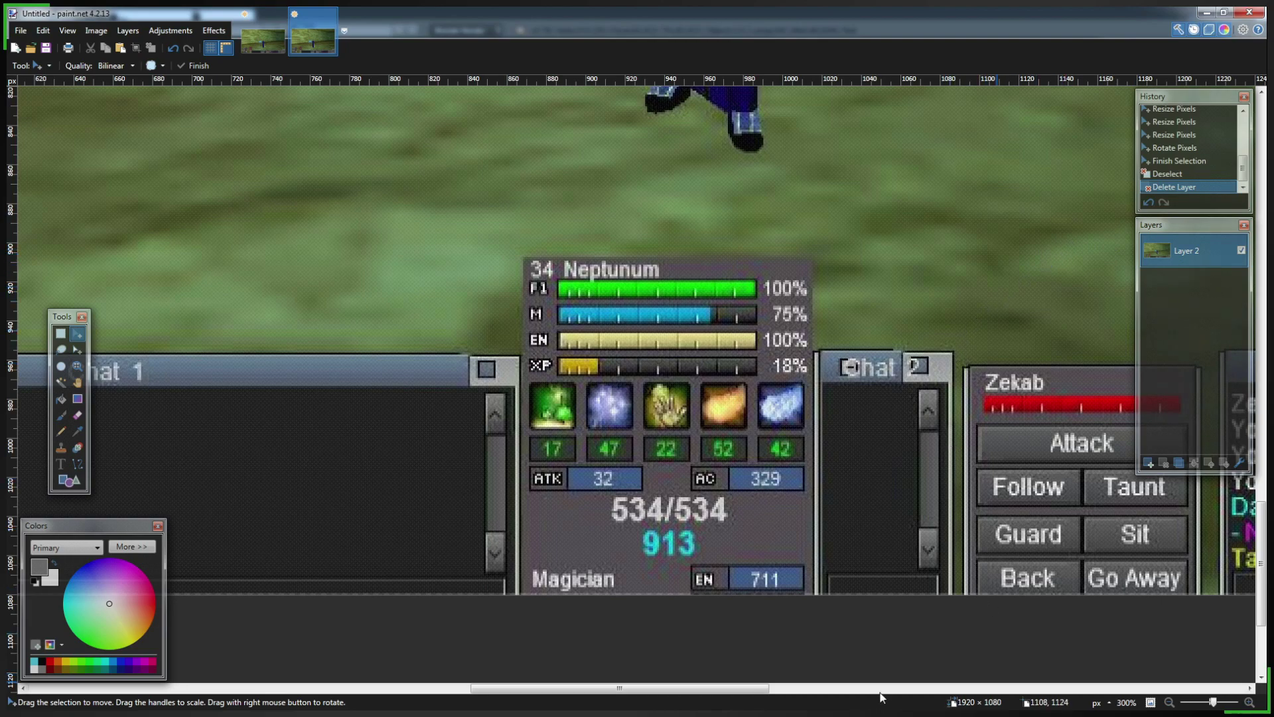
Step: Draw a rectangular selection of 413 × 98 pixels over the dark text area of the Chat 1 window, starting at 451, 973
{"action": "left_click_drag", "start_coordinate": [729, 689], "coordinate": [604, 707]}
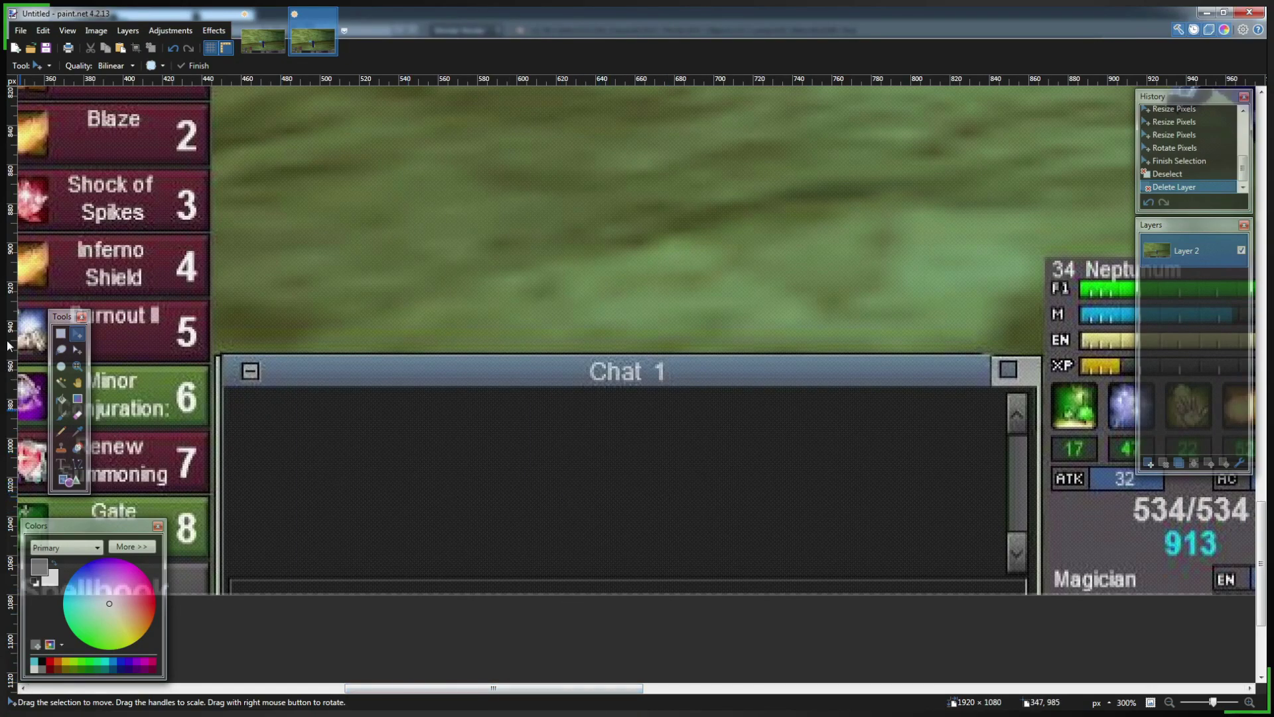
{"action": "left_click", "coordinate": [61, 335]}
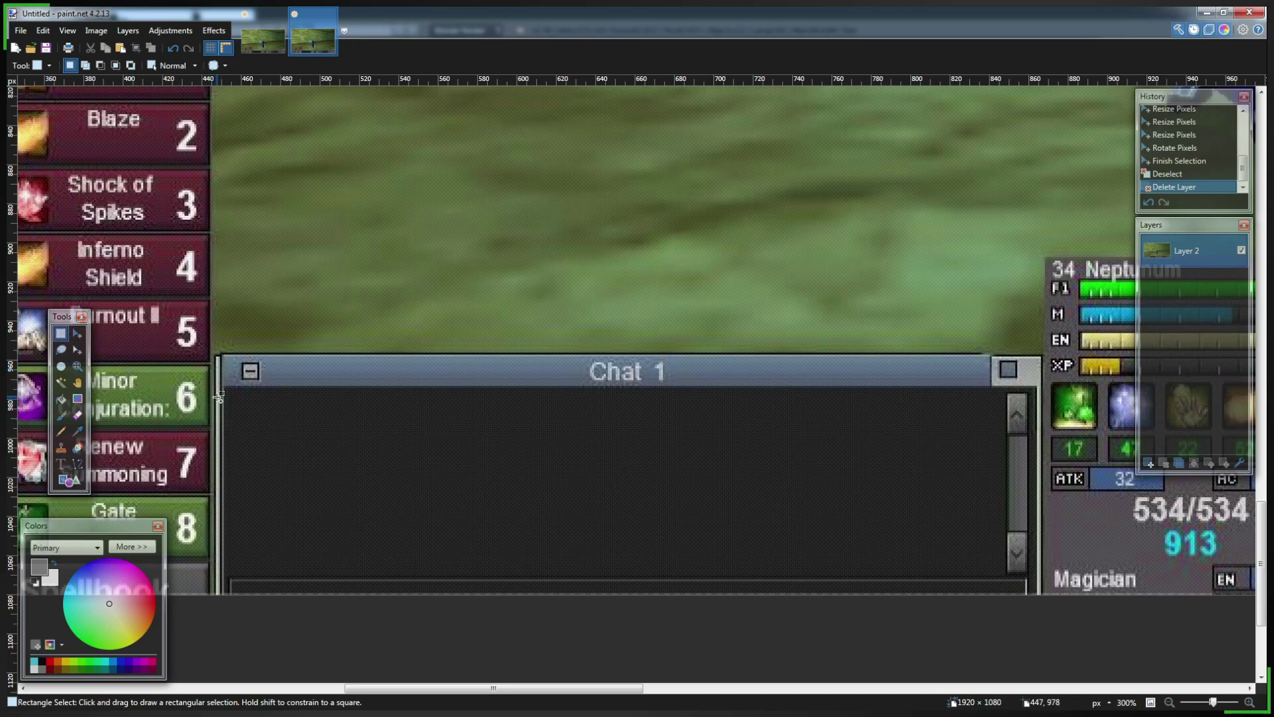
{"action": "scroll", "coordinate": [219, 397], "scroll_direction": "up", "scroll_amount": 4, "text": "ctrl"}
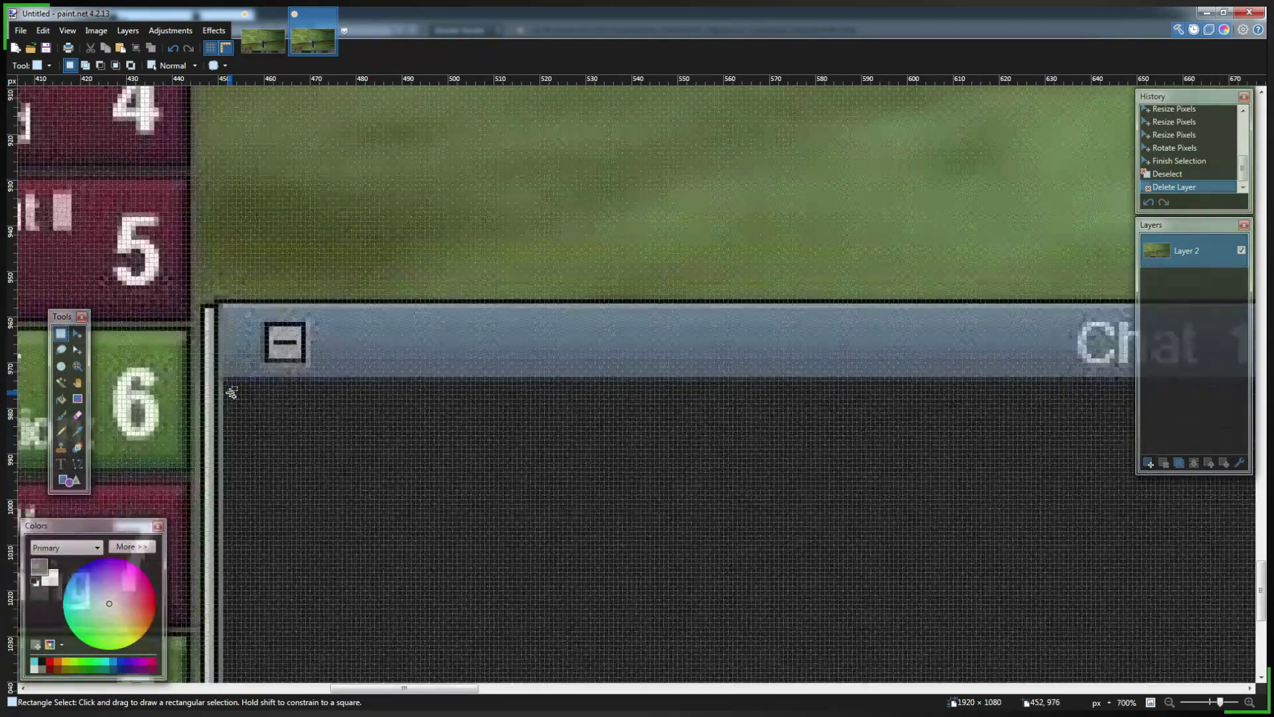
{"action": "scroll", "coordinate": [230, 392], "scroll_direction": "up", "scroll_amount": 2, "text": "ctrl"}
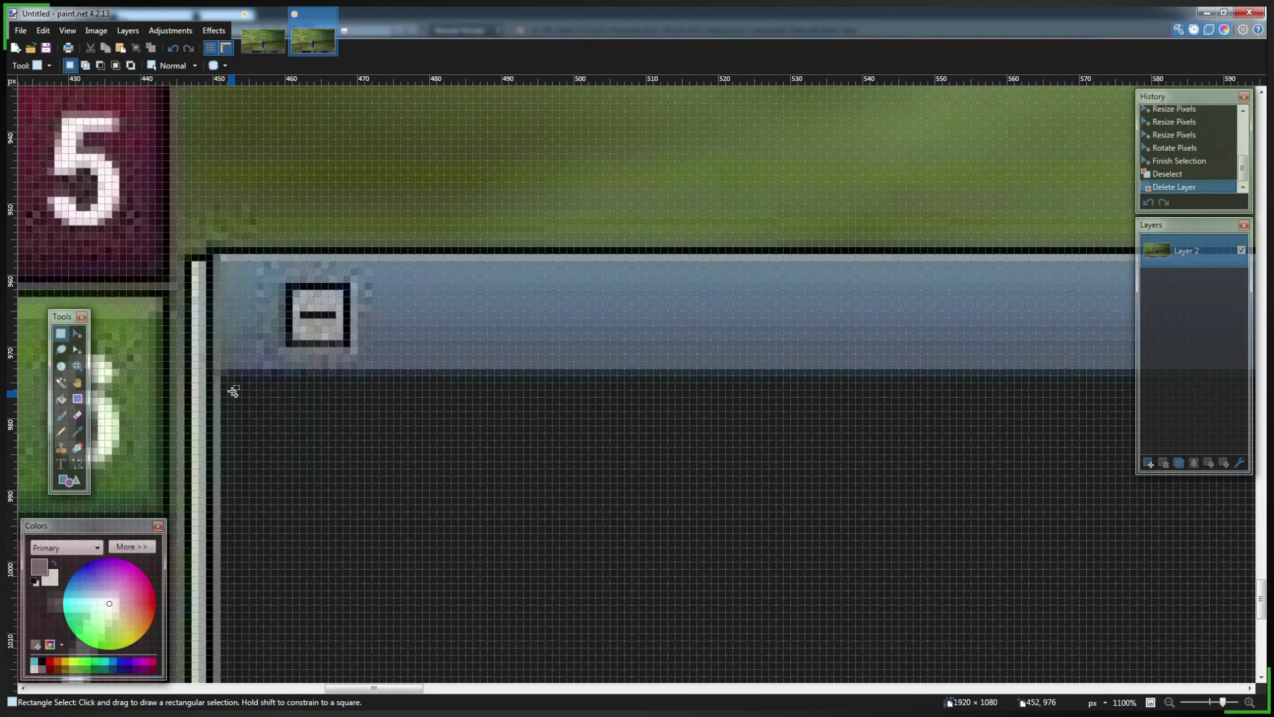
{"action": "scroll", "coordinate": [233, 392], "scroll_direction": "up", "scroll_amount": 7, "text": "ctrl"}
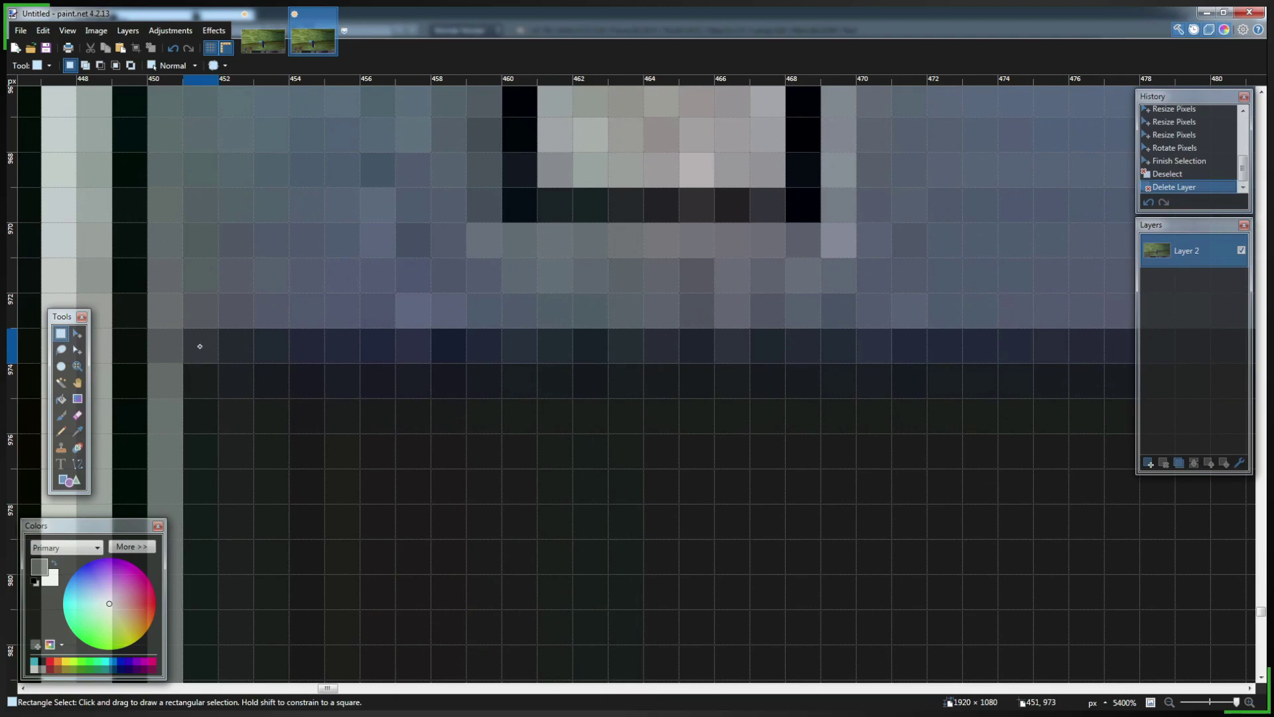
{"action": "left_click_drag", "start_coordinate": [200, 346], "coordinate": [1000, 639]}
{"action": "scroll", "coordinate": [285, 418], "scroll_direction": "down", "scroll_amount": 8, "text": "ctrl"}
{"action": "scroll", "coordinate": [478, 524], "scroll_direction": "down", "scroll_amount": 2, "text": "ctrl"}
{"action": "scroll", "coordinate": [995, 620], "scroll_direction": "down", "scroll_amount": 2, "text": "ctrl"}
{"action": "scroll", "coordinate": [948, 663], "scroll_direction": "up", "scroll_amount": 6, "text": "ctrl"}
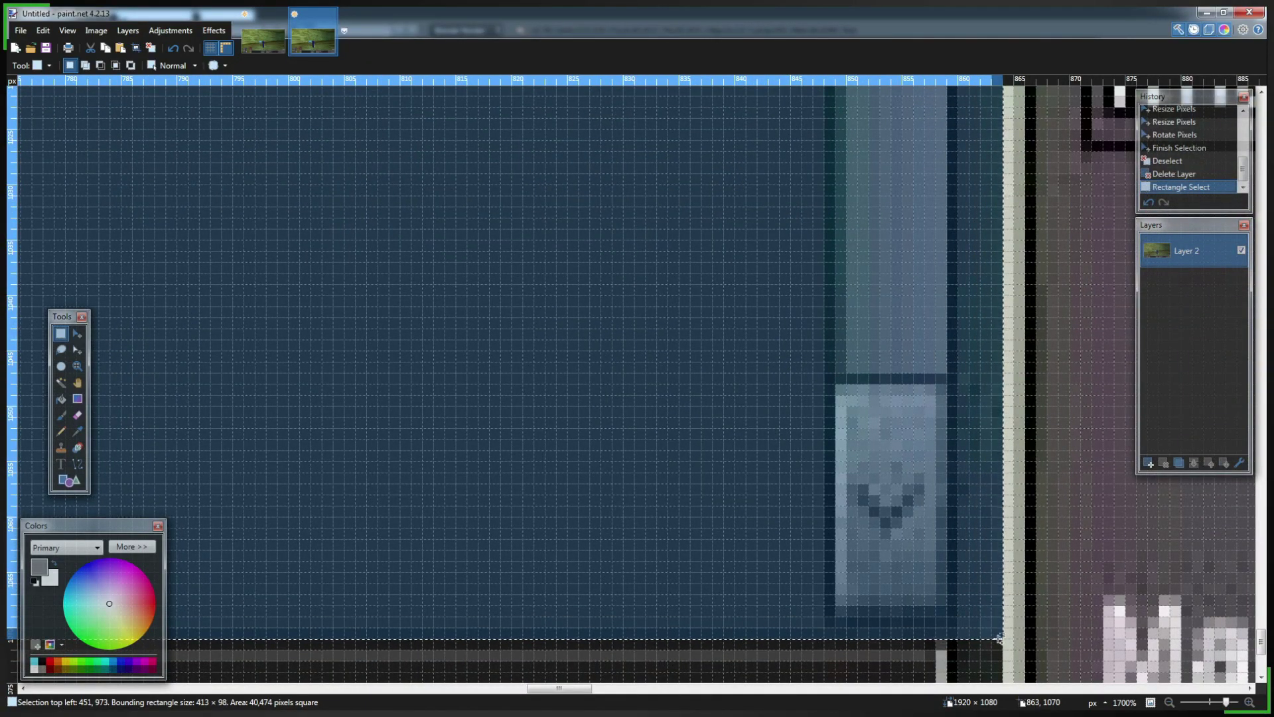
{"action": "scroll", "coordinate": [874, 597], "scroll_direction": "down", "scroll_amount": 2}
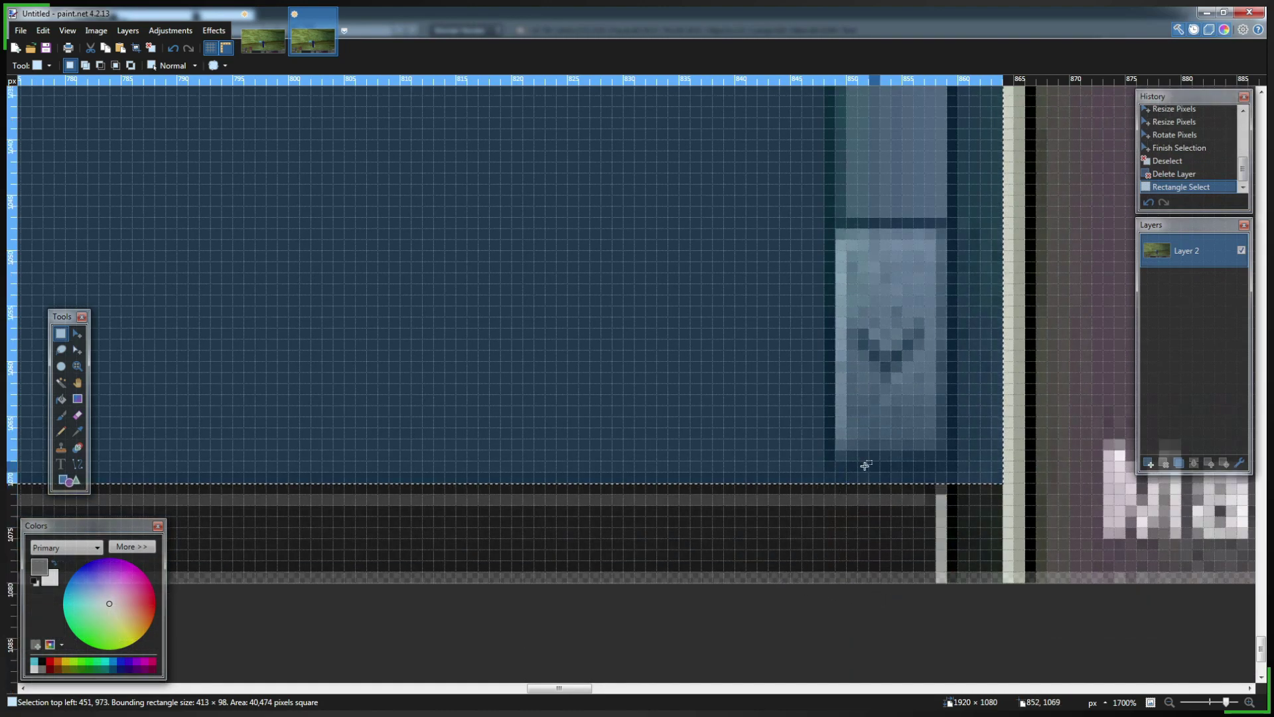
Step: Examine the selected Chat 1 area among the neighbouring game windows, and look at the original eqgame screenshot
{"action": "left_click", "coordinate": [905, 690]}
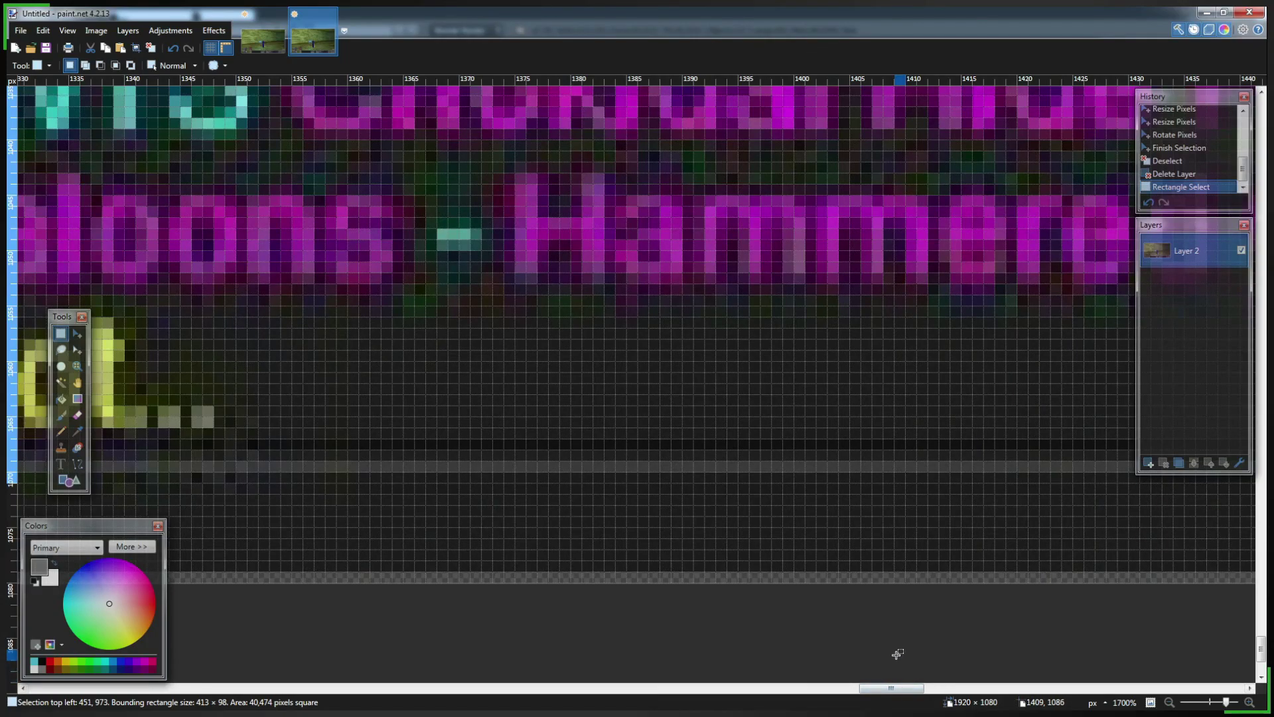
{"action": "scroll", "coordinate": [901, 637], "scroll_direction": "down", "scroll_amount": 3, "text": "ctrl"}
{"action": "scroll", "coordinate": [900, 636], "scroll_direction": "down", "scroll_amount": 6, "text": "ctrl"}
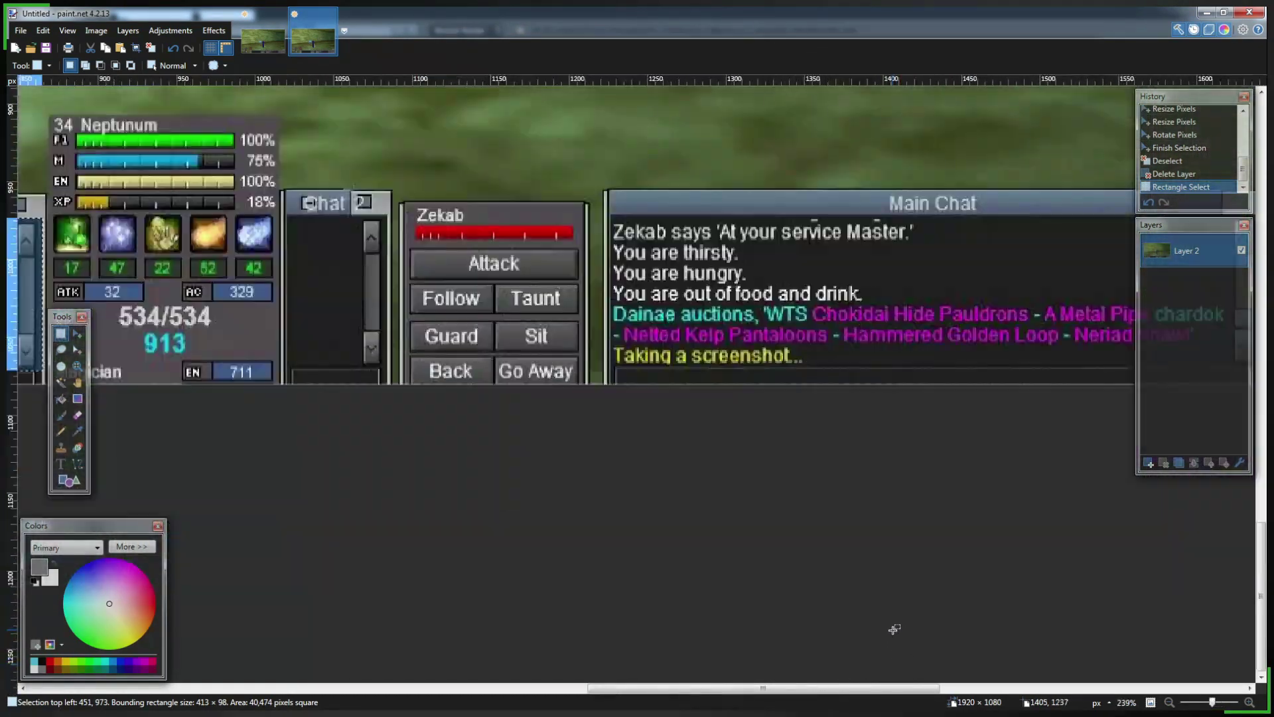
{"action": "scroll", "coordinate": [840, 599], "scroll_direction": "down", "scroll_amount": 2, "text": "ctrl"}
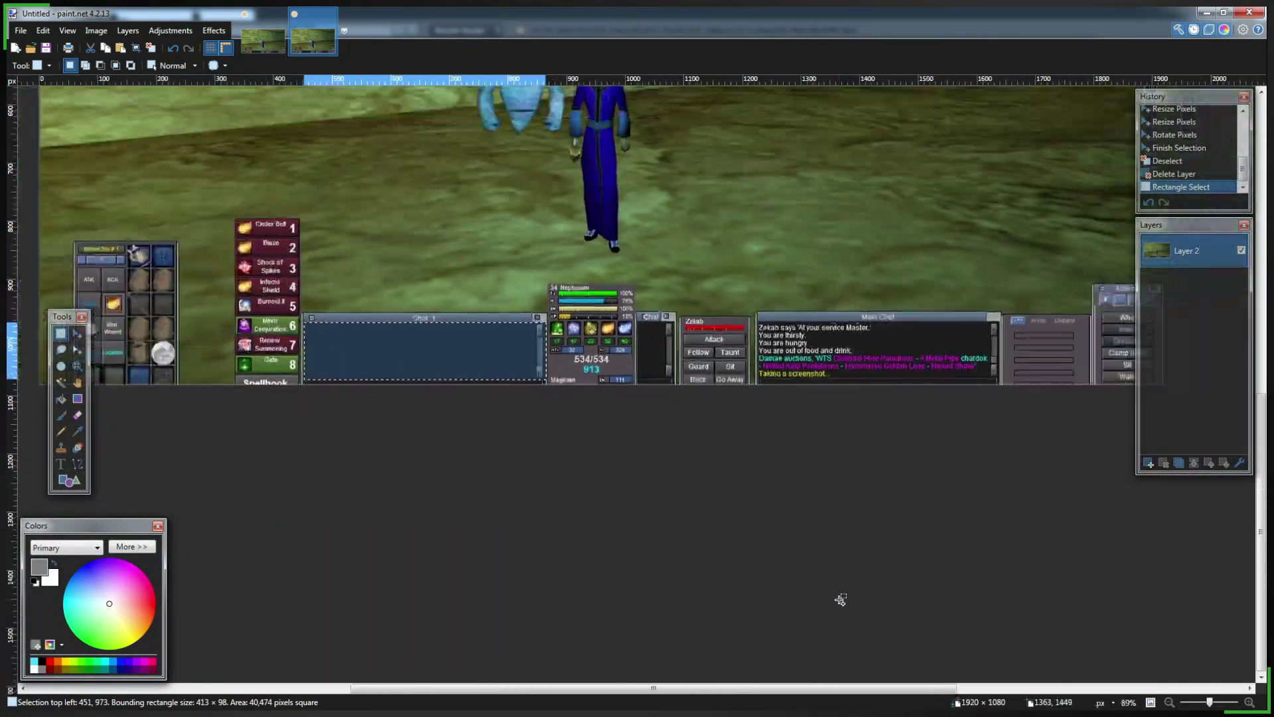
{"action": "left_click_drag", "start_coordinate": [850, 689], "coordinate": [711, 664]}
{"action": "scroll", "coordinate": [783, 440], "scroll_direction": "up", "scroll_amount": 2, "text": "ctrl"}
{"action": "scroll", "coordinate": [783, 440], "scroll_direction": "up", "scroll_amount": 3, "text": "ctrl"}
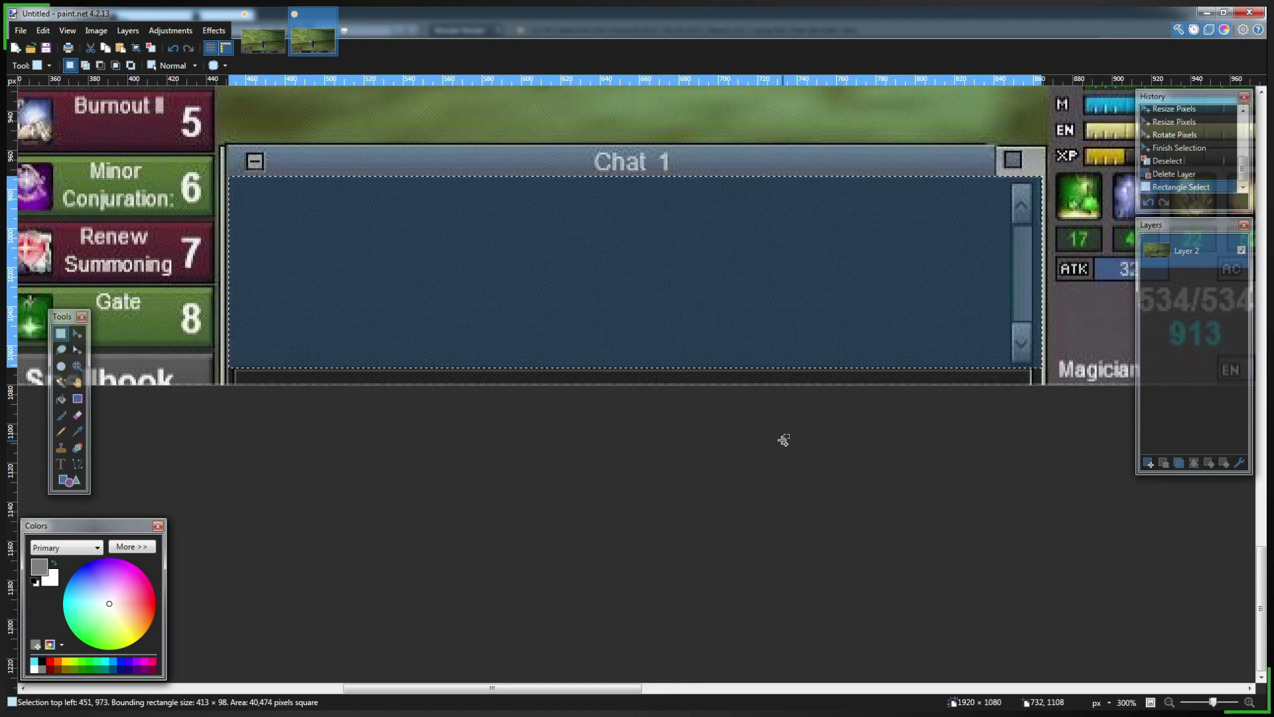
{"action": "scroll", "coordinate": [783, 440], "scroll_direction": "down", "scroll_amount": 3, "text": "ctrl"}
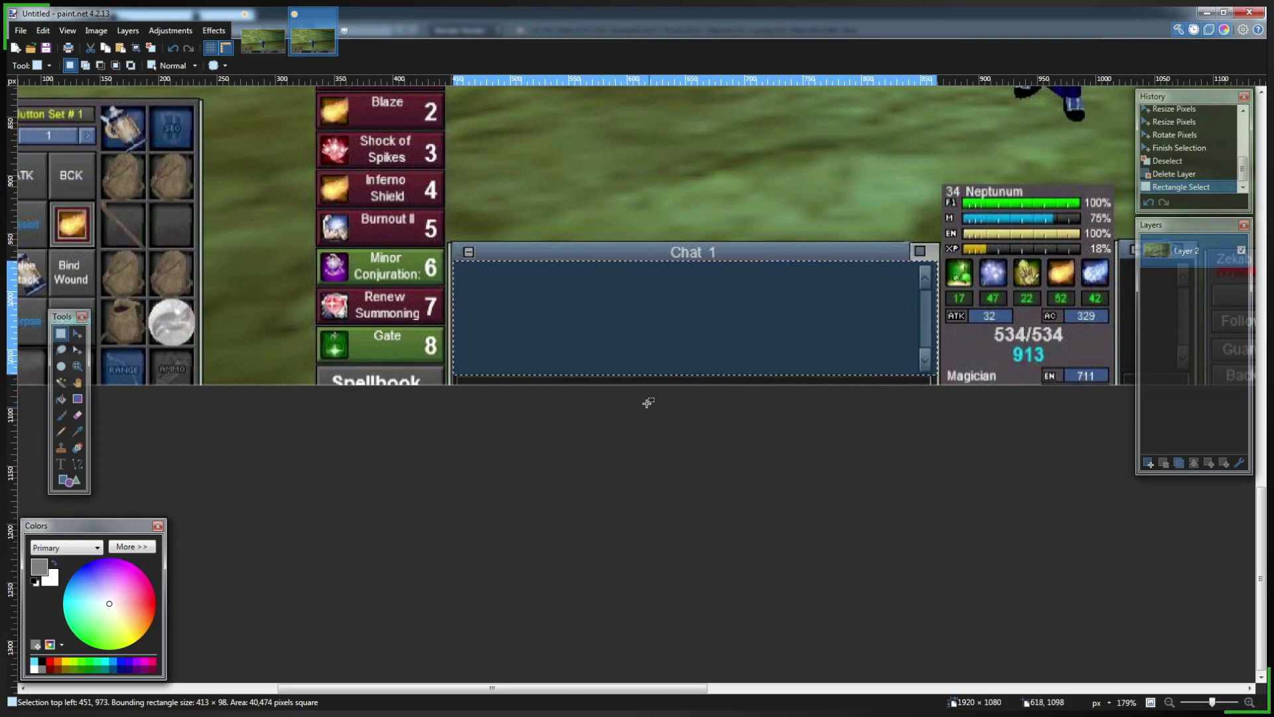
{"action": "scroll", "coordinate": [647, 402], "scroll_direction": "down", "scroll_amount": 3, "text": "ctrl"}
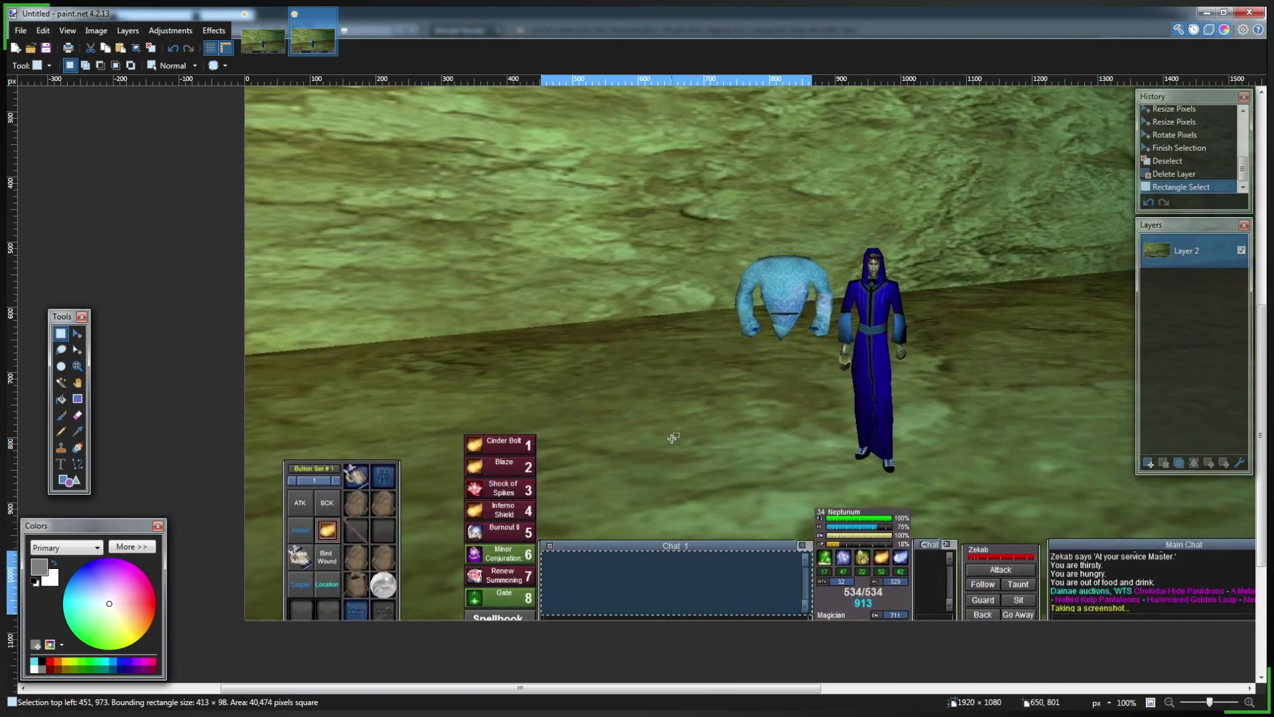
{"action": "left_click", "coordinate": [266, 32]}
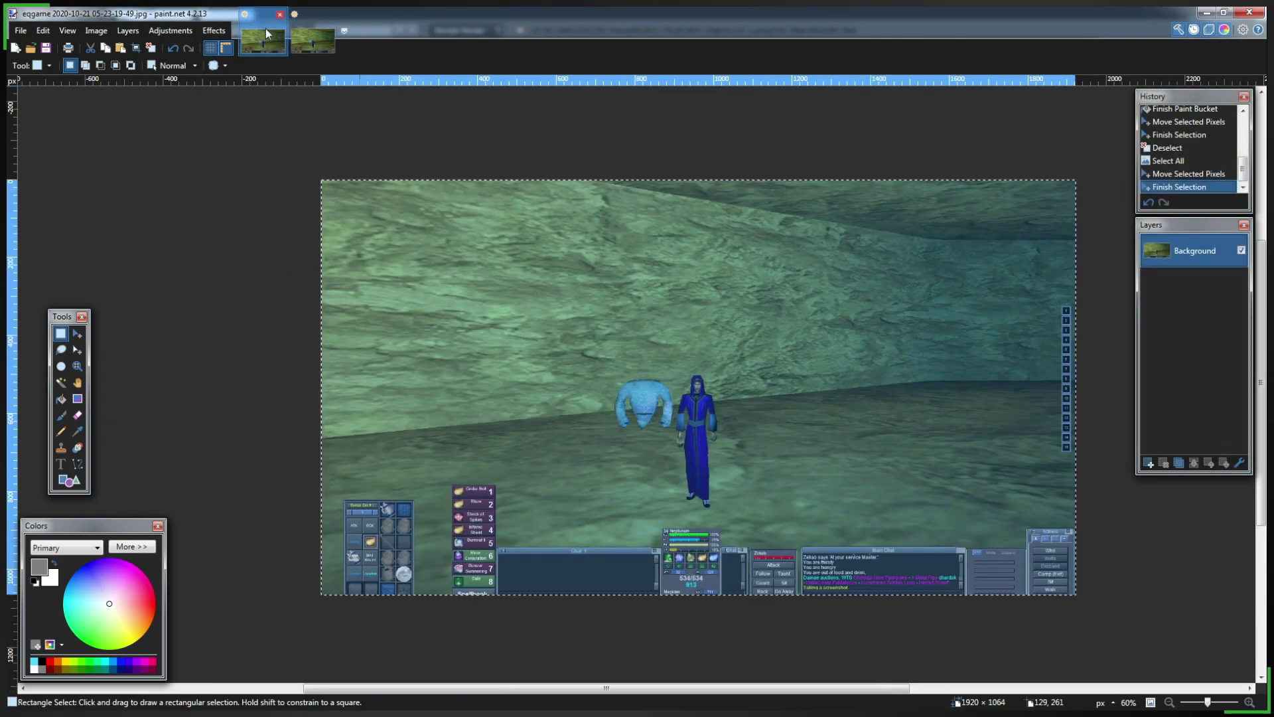
{"action": "left_click", "coordinate": [295, 45]}
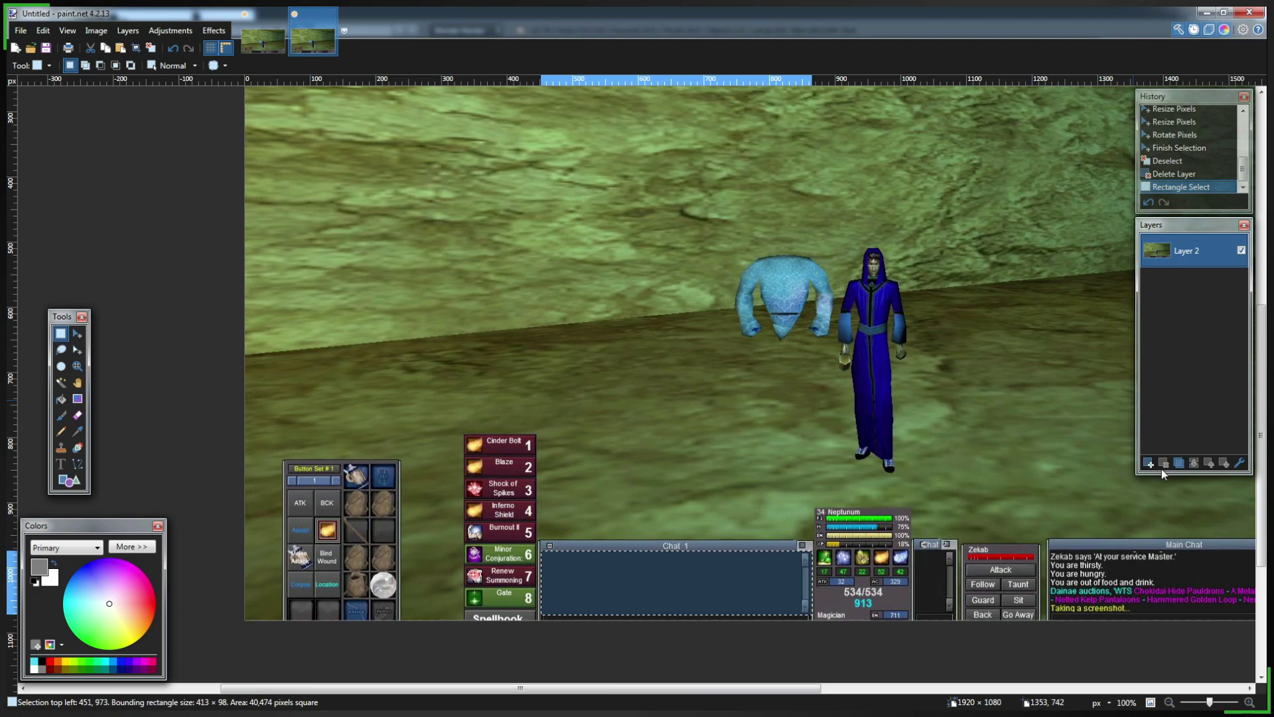
Step: Switch to Blender and set the render resolution to 413 px by 98 px
{"action": "left_click", "coordinate": [16, 48]}
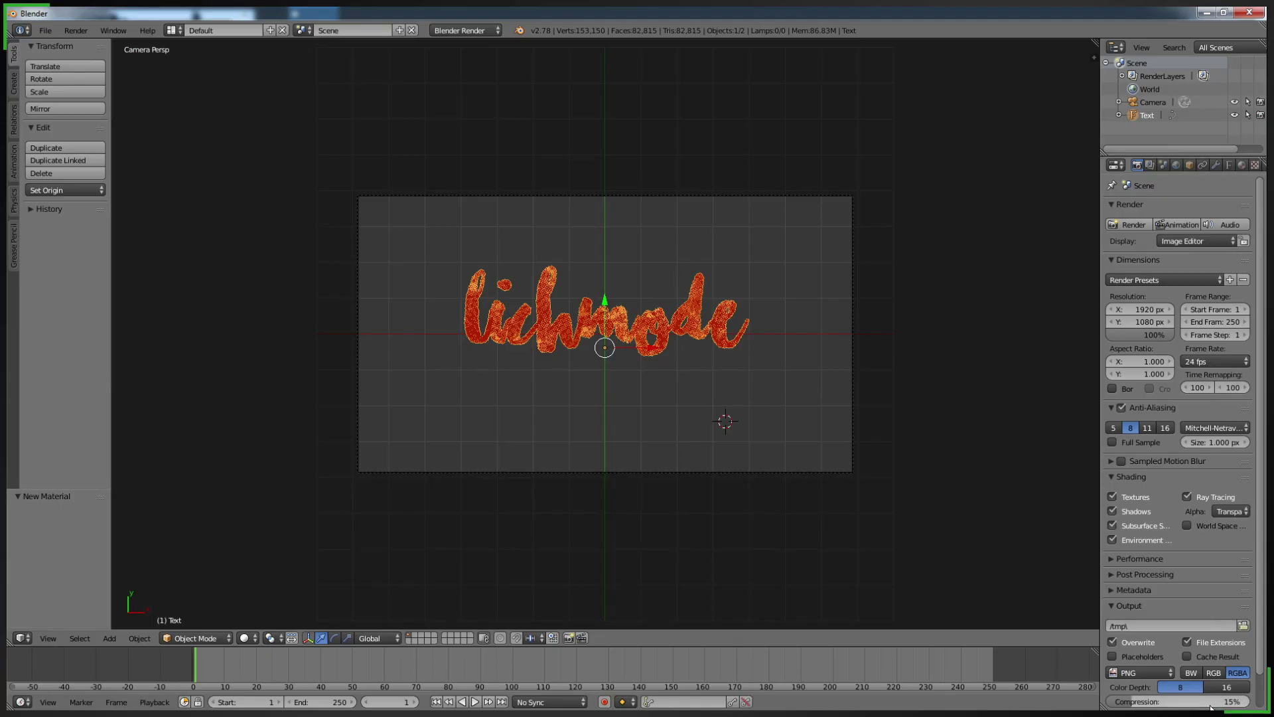
{"action": "double_click", "coordinate": [1132, 310]}
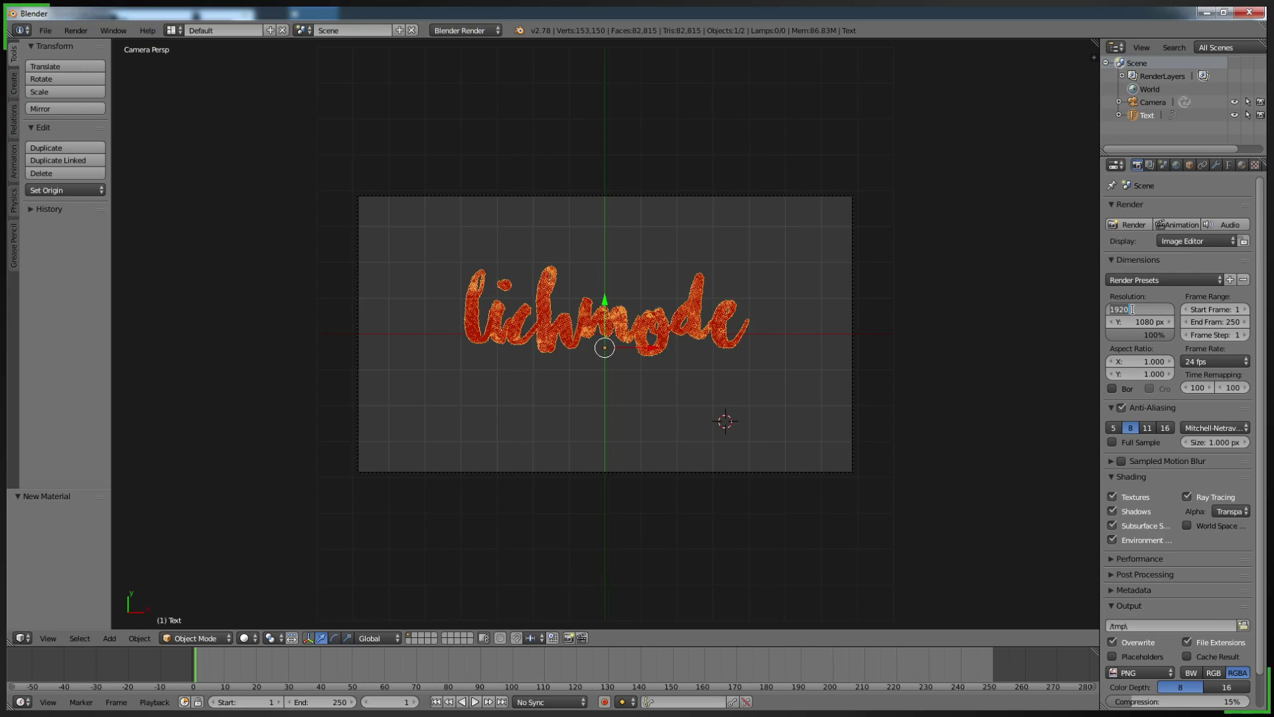
{"action": "type", "text": "413"}
{"action": "key", "text": "Tab"}
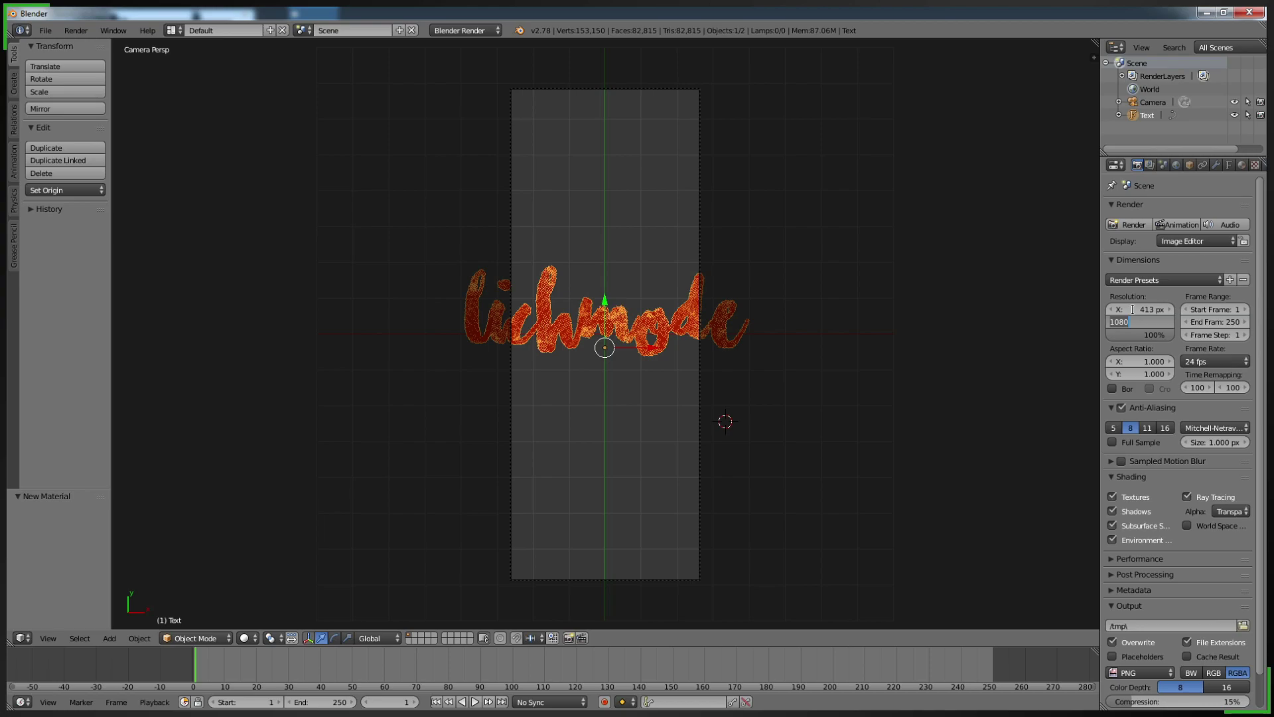
{"action": "type", "text": "98"}
{"action": "key", "text": "Return"}
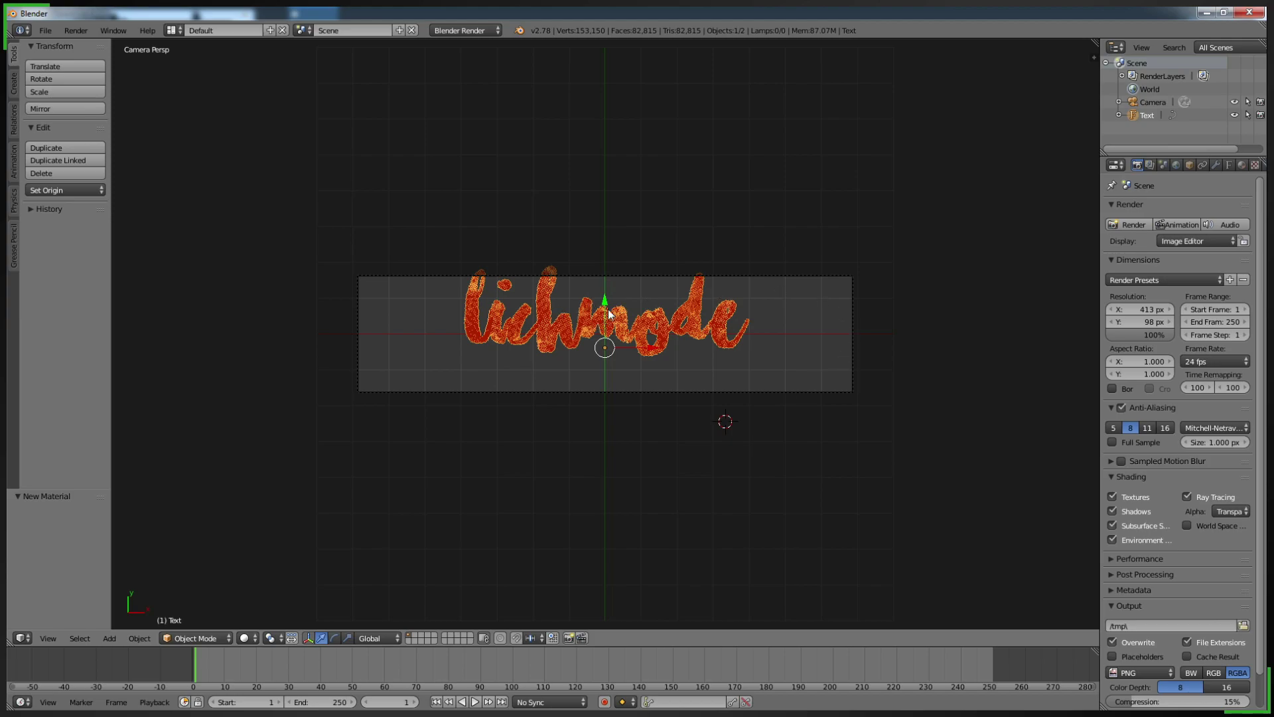
Step: Move the lichmode text along Y by -0.146 and back by 0.015 to centre it within the camera frame
{"action": "left_click_drag", "start_coordinate": [605, 304], "coordinate": [603, 327]}
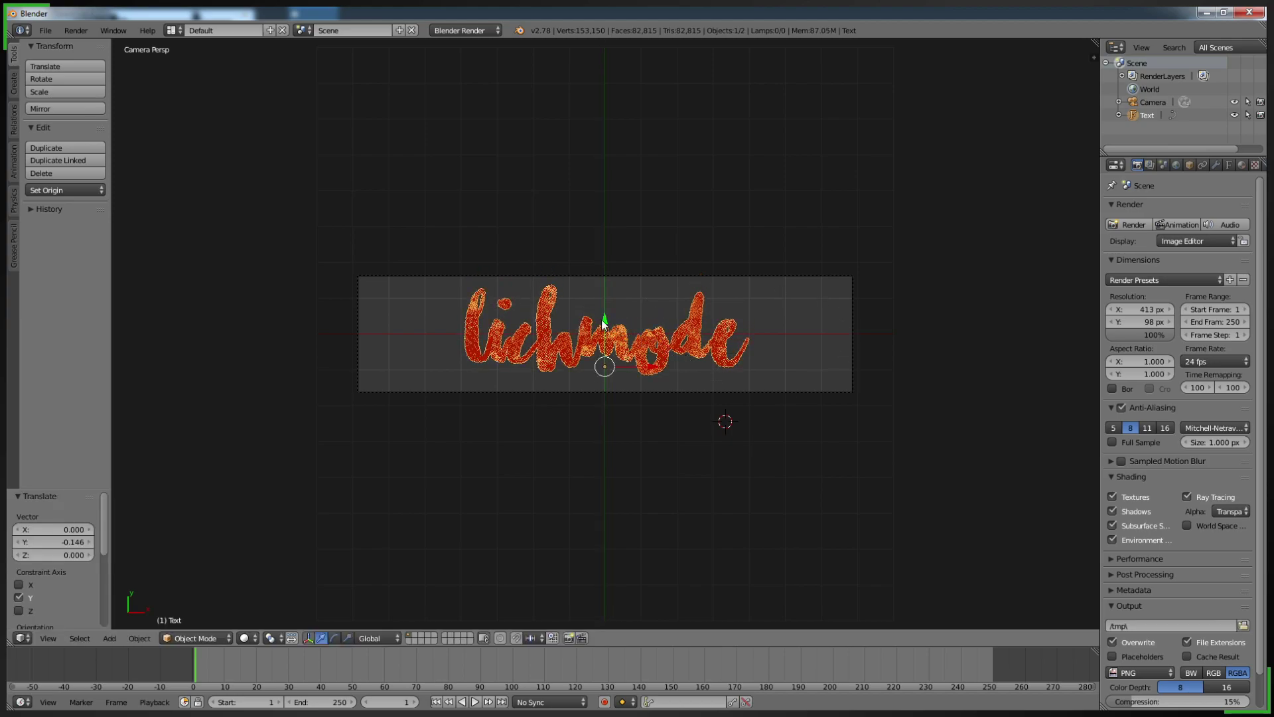
{"action": "left_click_drag", "start_coordinate": [606, 324], "coordinate": [607, 321]}
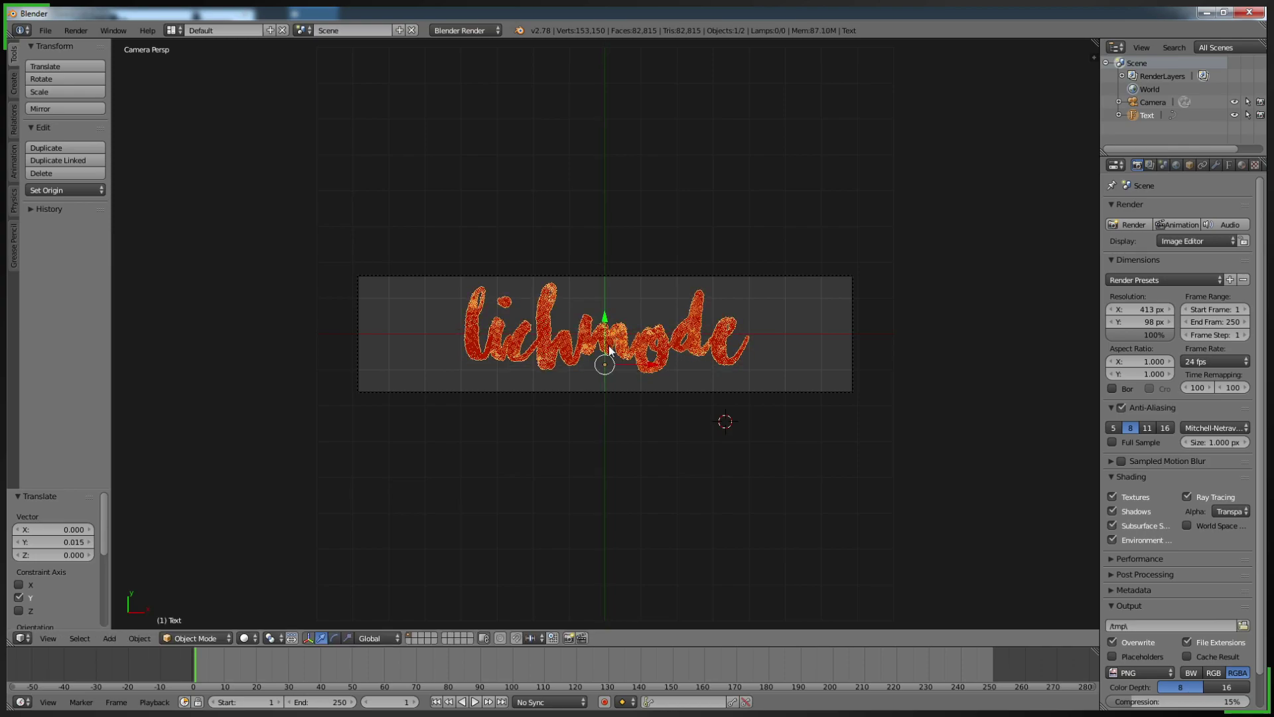
Step: Move the lichmode text along Y by -0.075 to centre it vertically within the camera frame
{"action": "scroll", "coordinate": [609, 350], "scroll_direction": "up", "scroll_amount": 3}
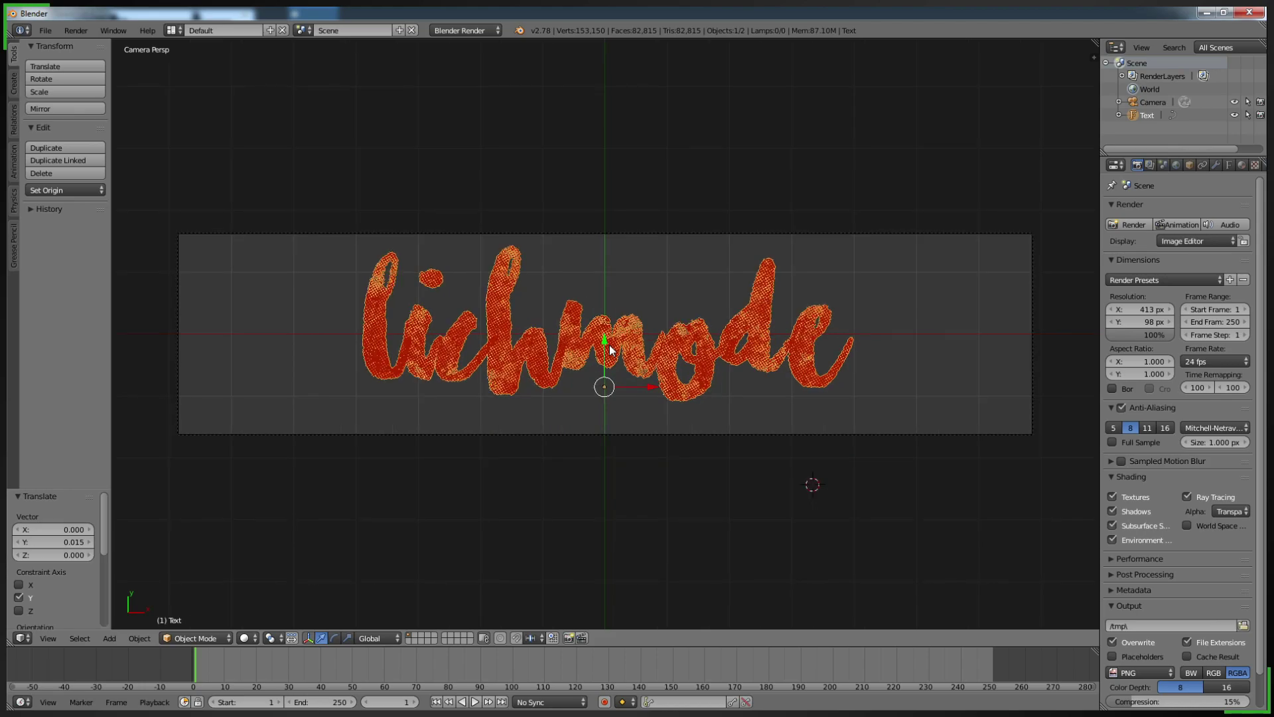
{"action": "scroll", "coordinate": [610, 349], "scroll_direction": "up", "scroll_amount": 1}
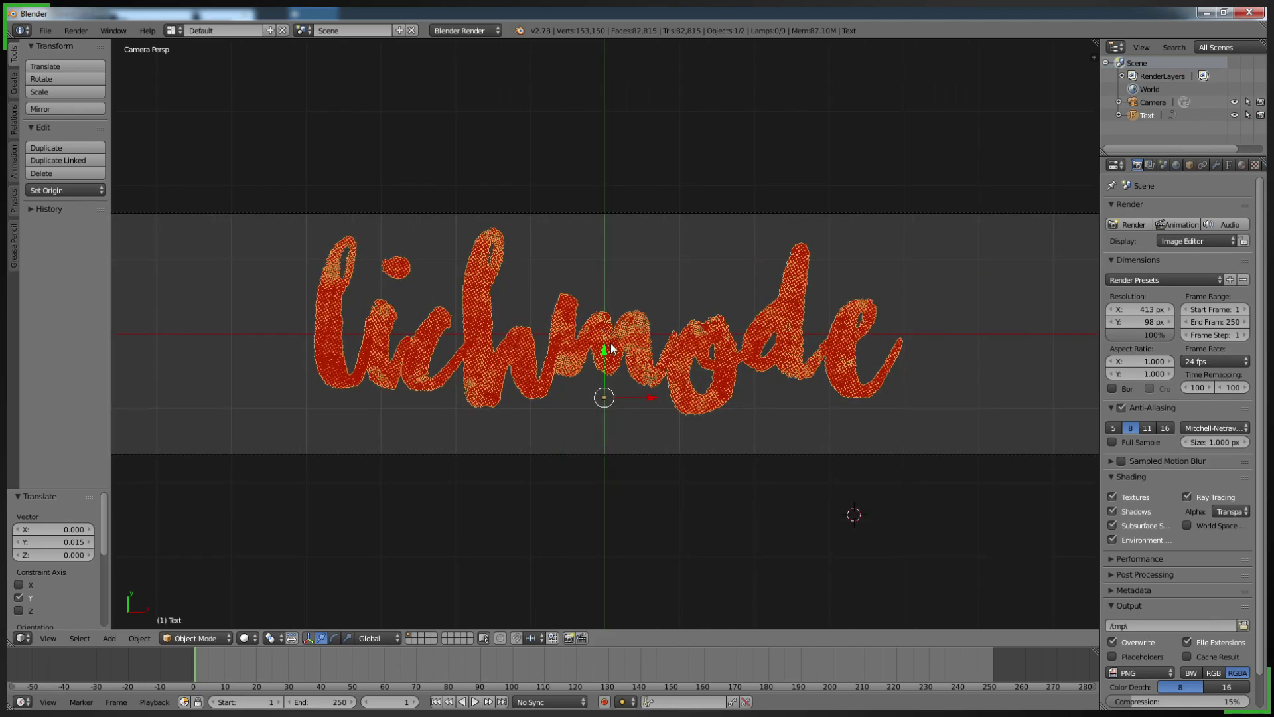
{"action": "left_click_drag", "start_coordinate": [603, 352], "coordinate": [592, 363]}
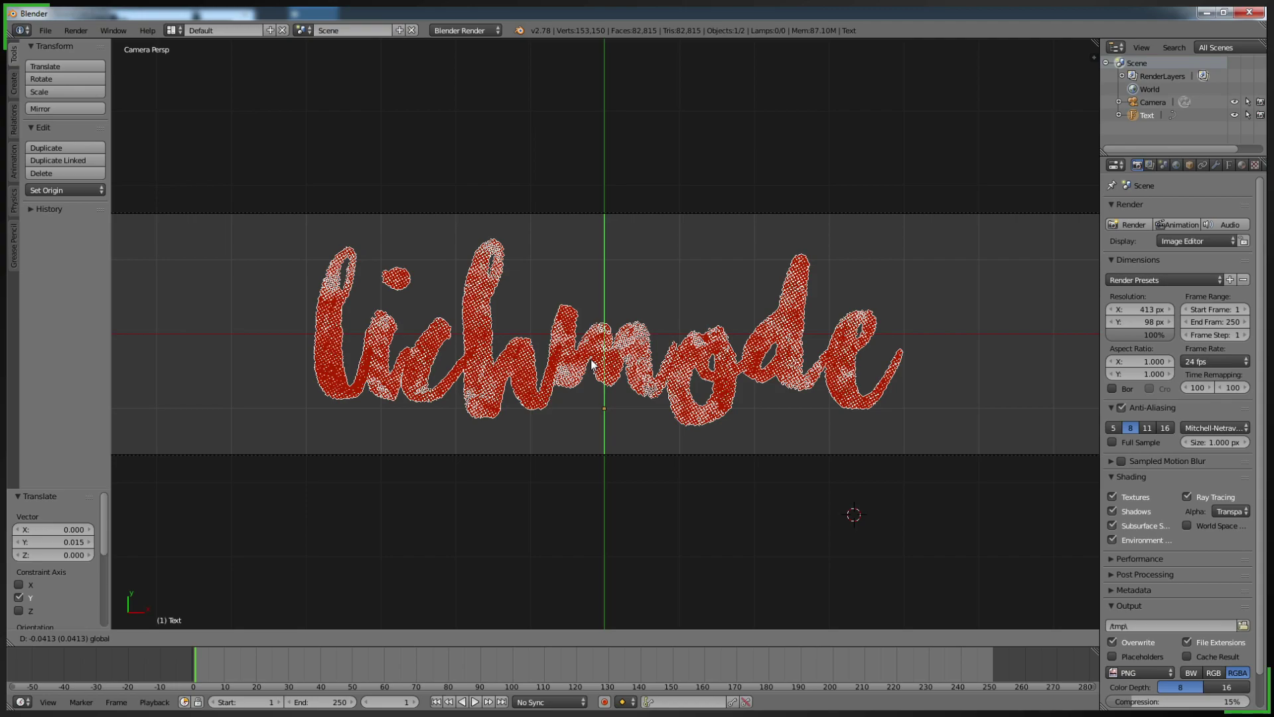
{"action": "left_click_drag", "start_coordinate": [592, 363], "coordinate": [582, 373]}
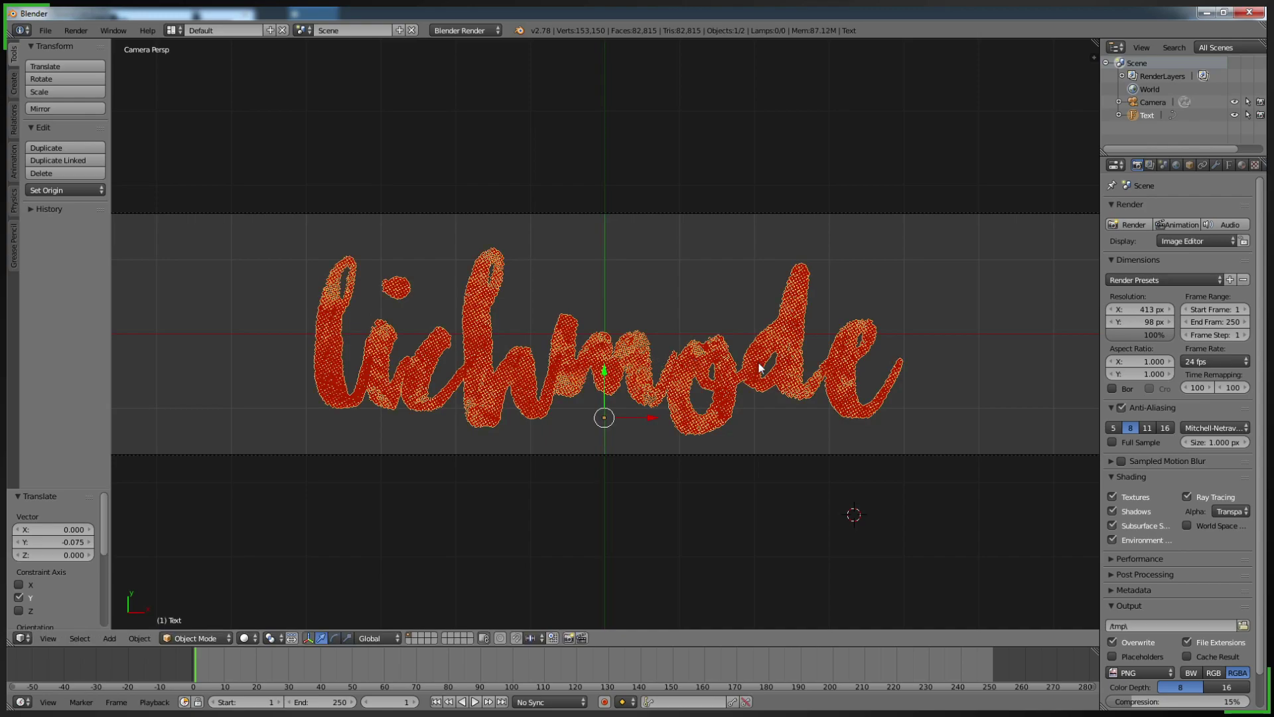
{"action": "scroll", "coordinate": [759, 367], "scroll_direction": "down", "scroll_amount": 5}
{"action": "scroll", "coordinate": [762, 364], "scroll_direction": "up", "scroll_amount": 4}
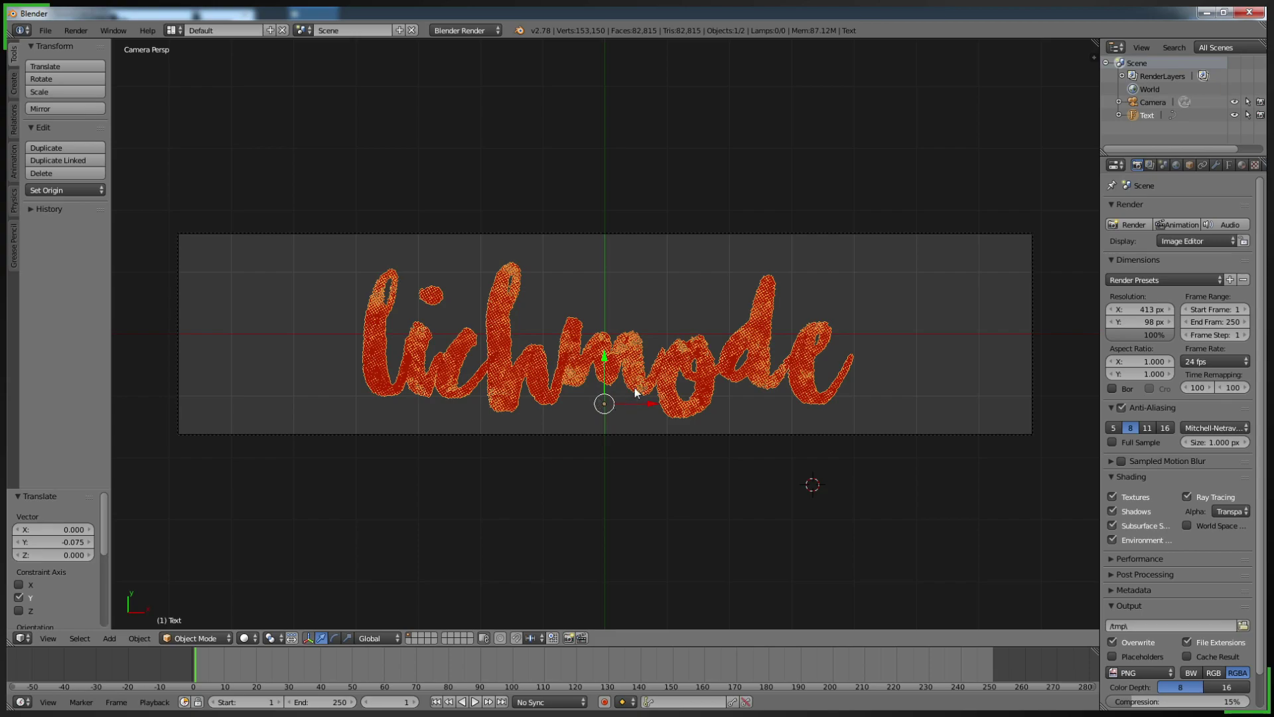
{"action": "scroll", "coordinate": [636, 389], "scroll_direction": "down", "scroll_amount": 2}
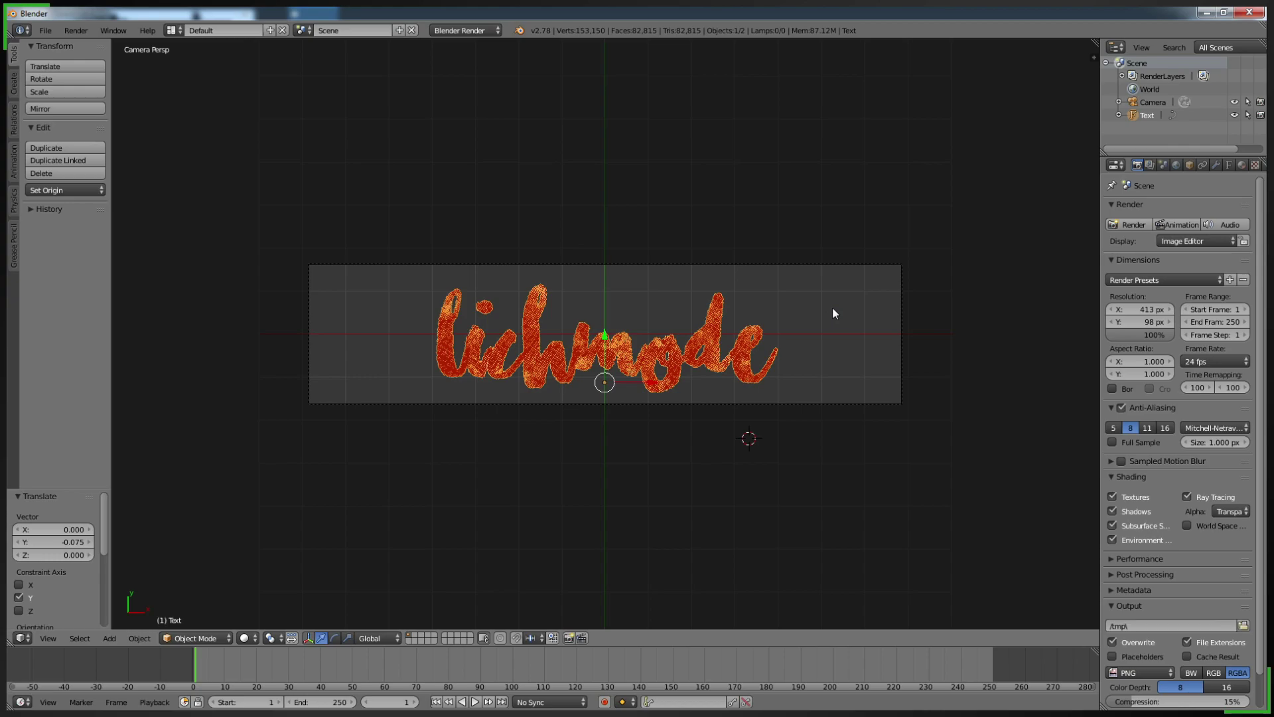
Step: Add a Sun lamp to the scene and render the lichmode text image
{"action": "key", "text": "shift+a"}
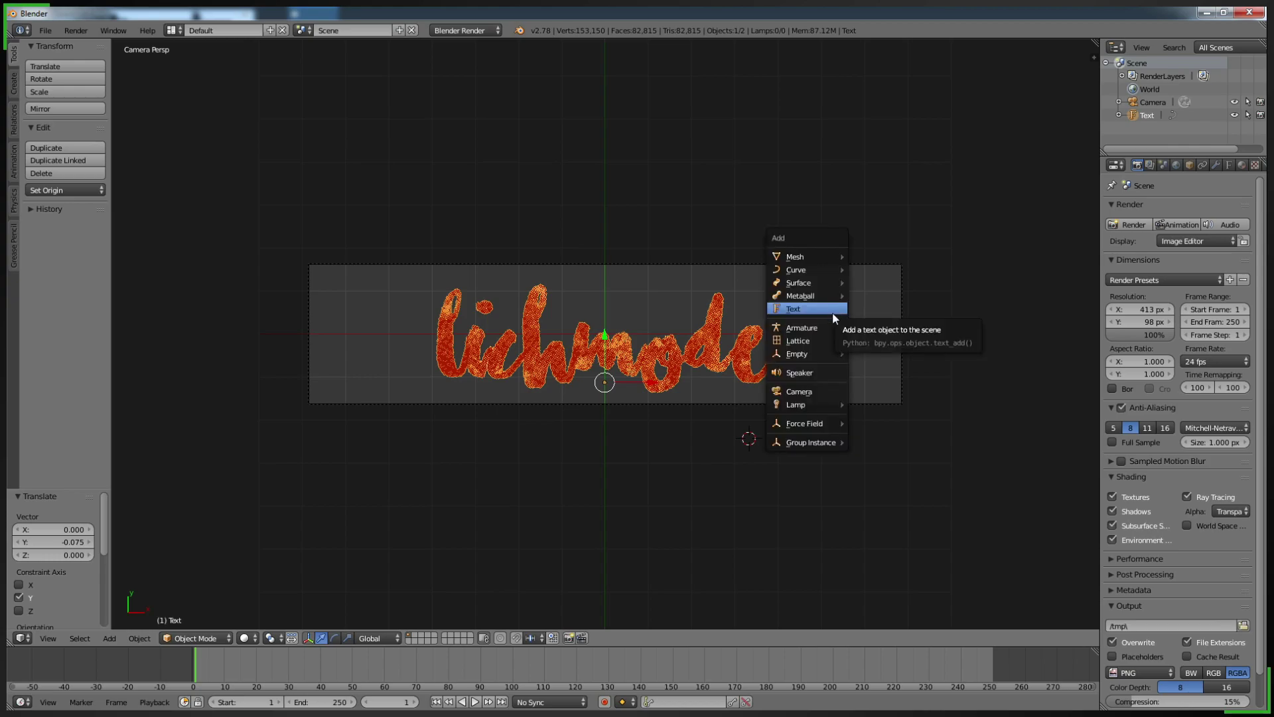
{"action": "mouse_move", "coordinate": [806, 404]}
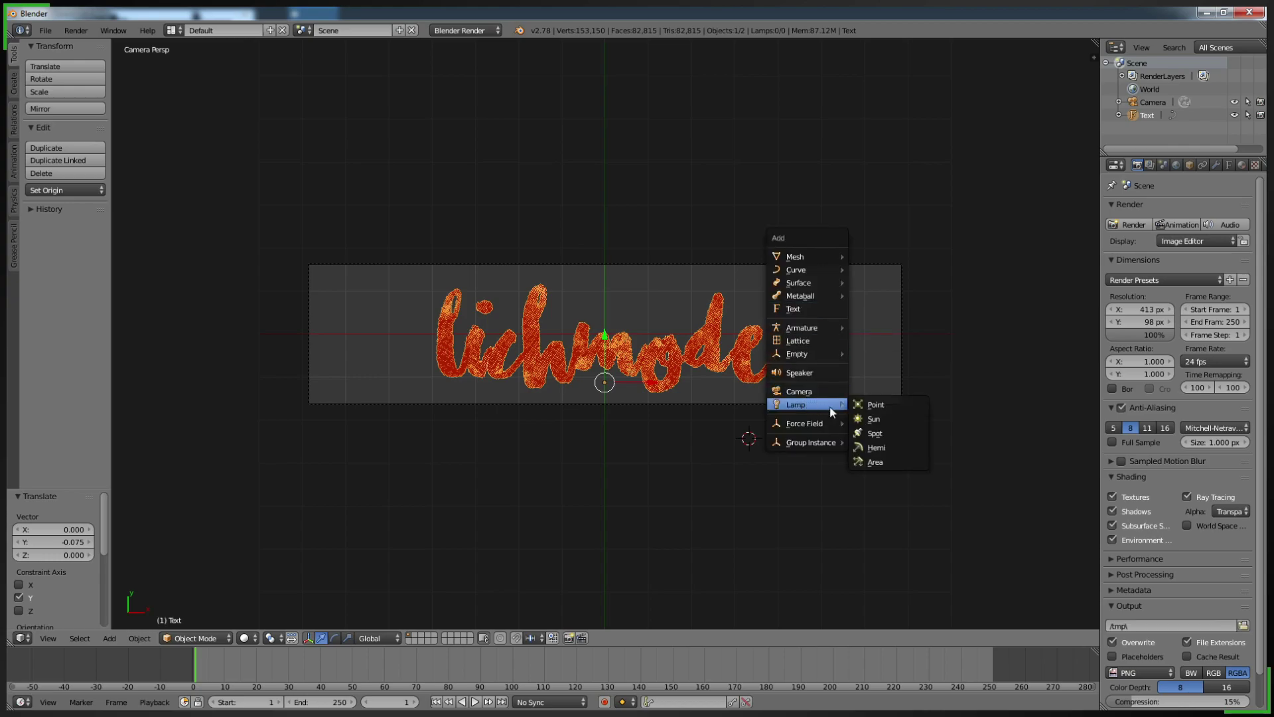
{"action": "left_click", "coordinate": [862, 419]}
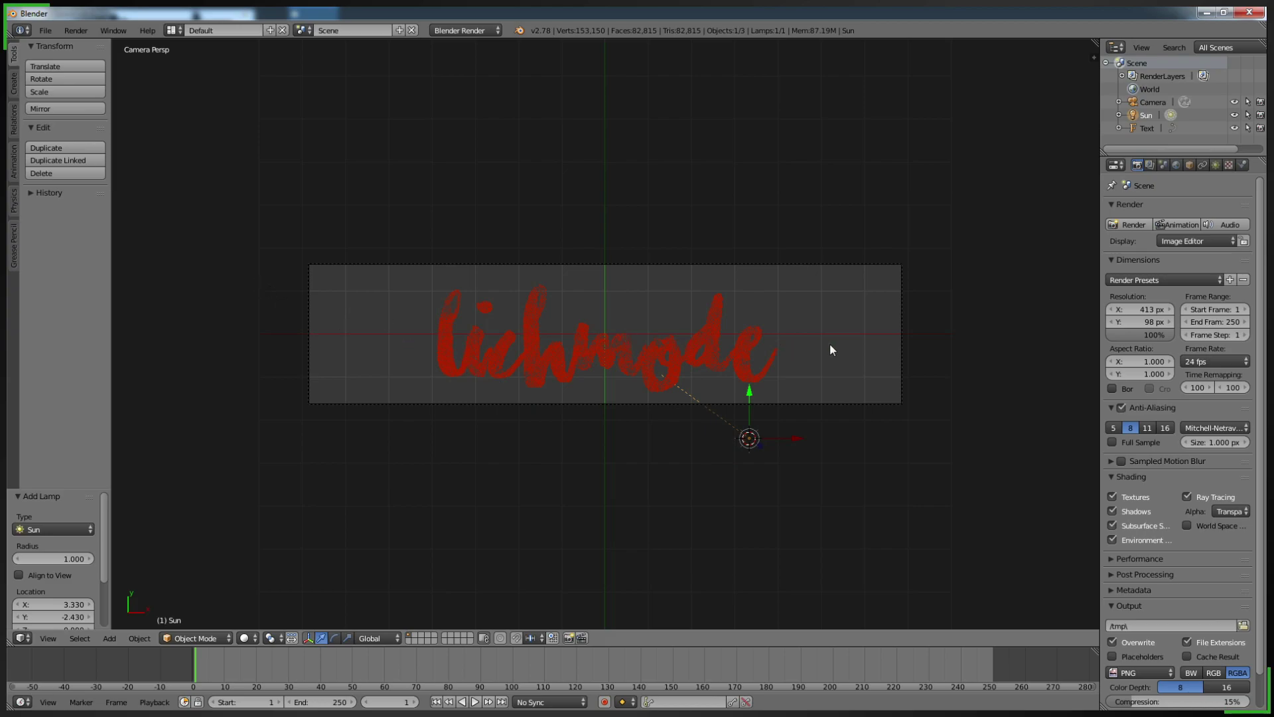
{"action": "left_click", "coordinate": [1134, 226]}
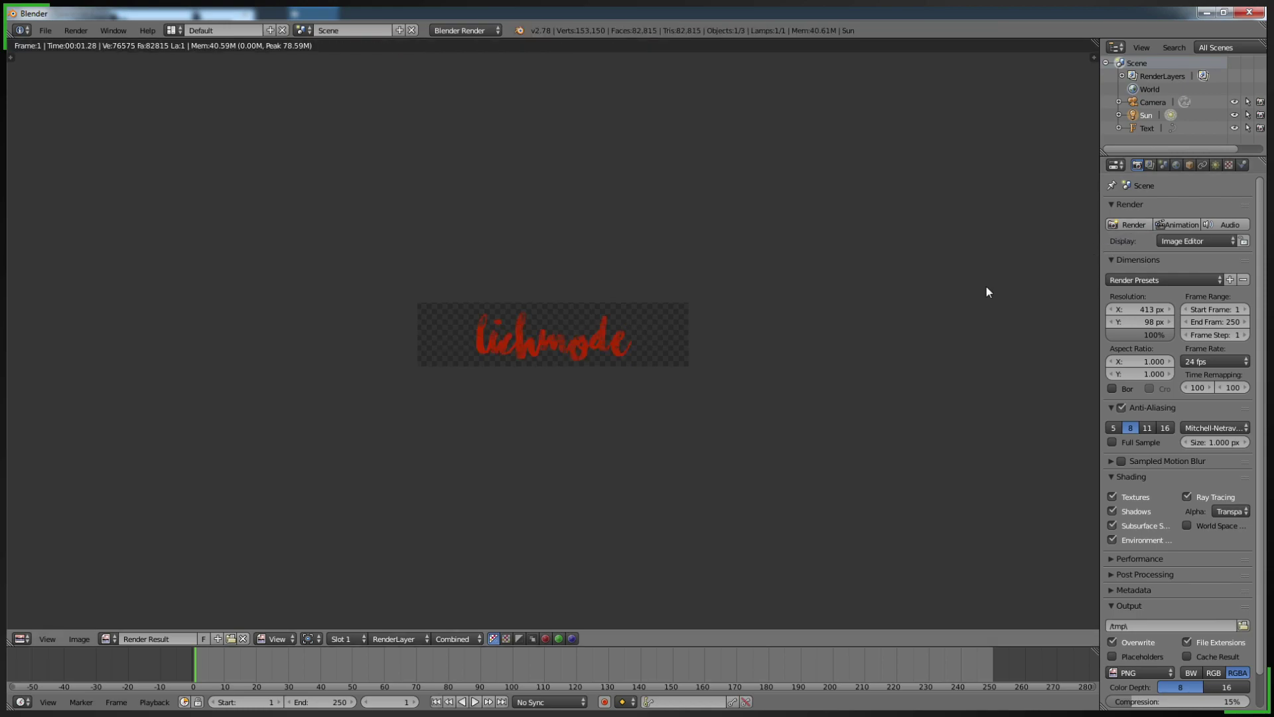
Step: Save a copy of the render as lichmode.png in the Streaming Stuff folder inside the user's Pictures folder
{"action": "left_click", "coordinate": [73, 638]}
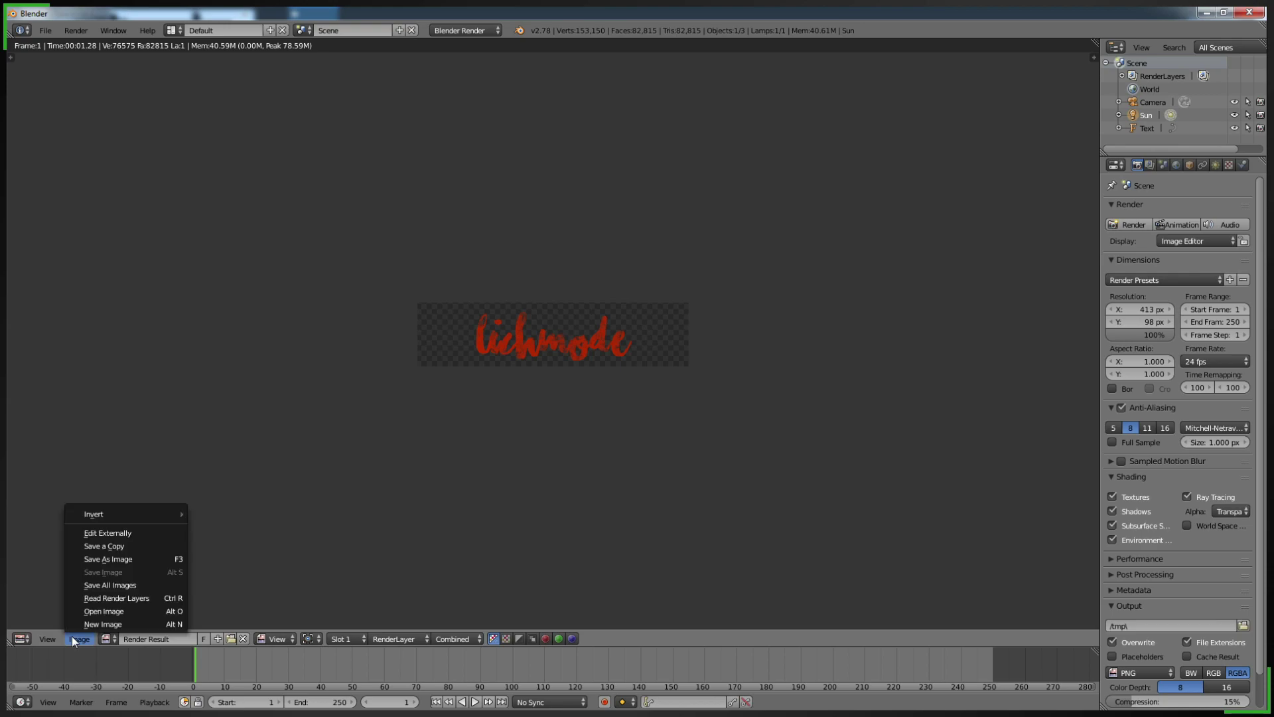
{"action": "left_click", "coordinate": [113, 547]}
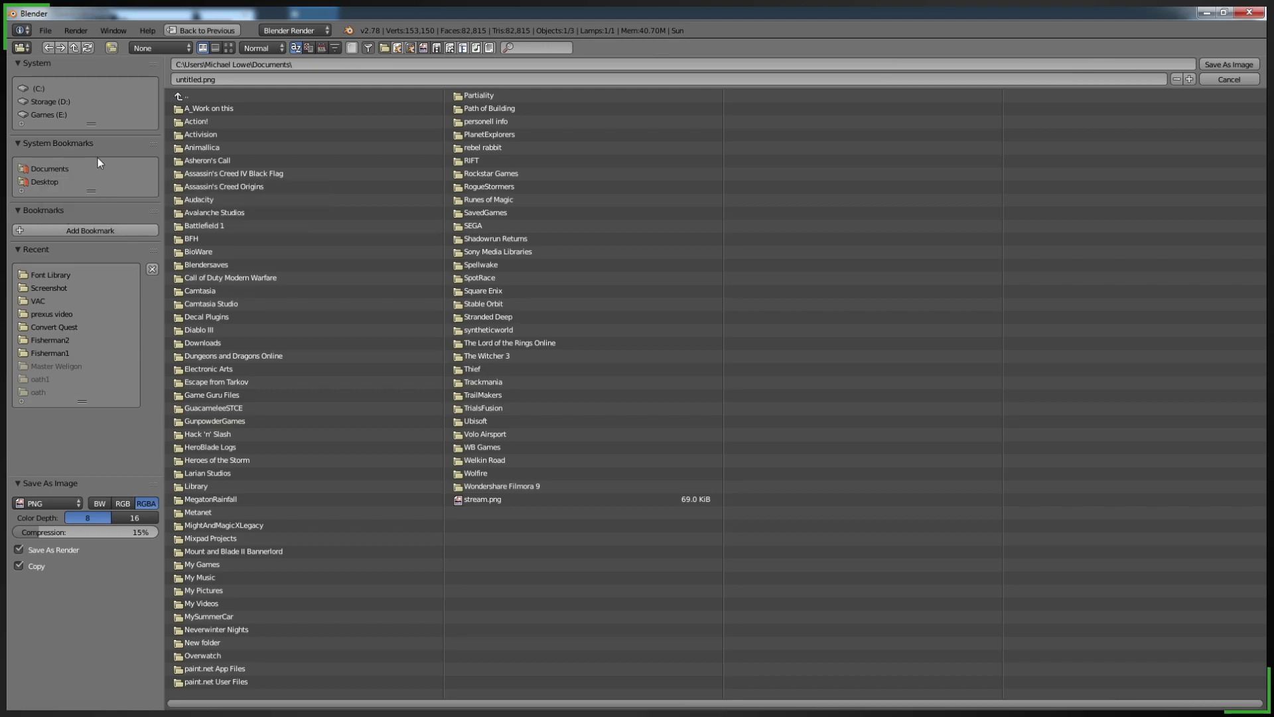
{"action": "left_click", "coordinate": [38, 90]}
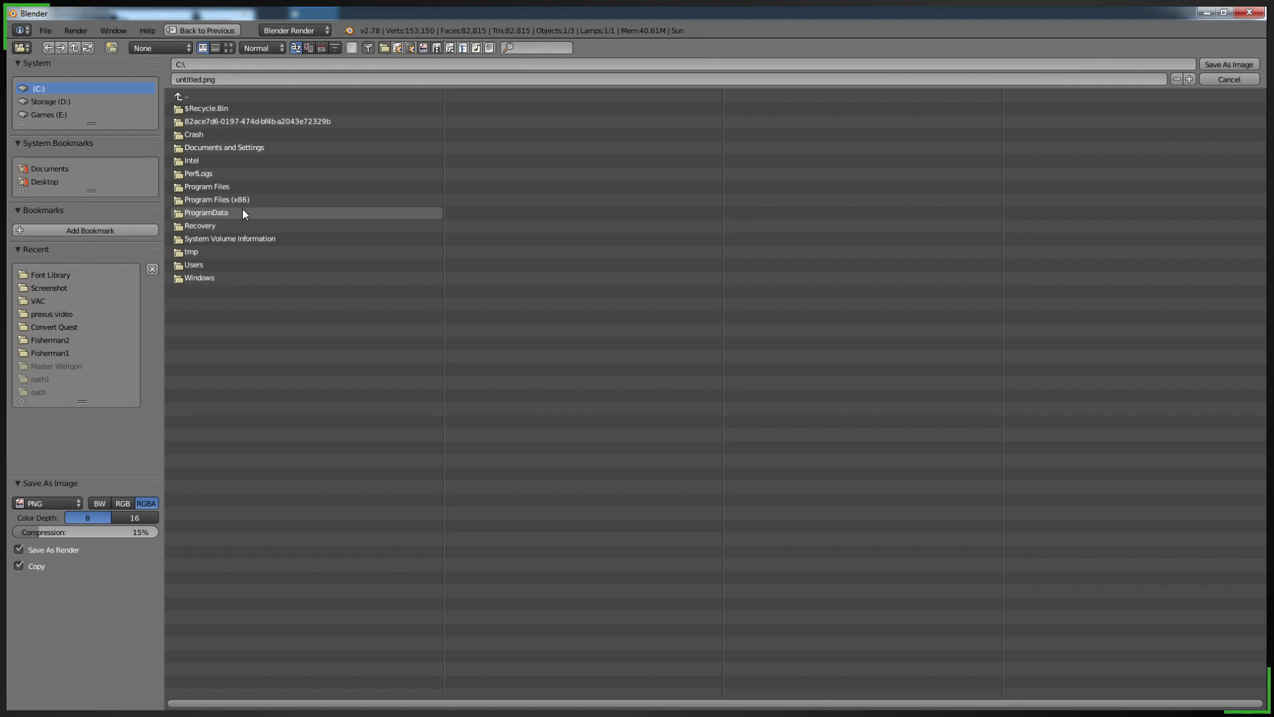
{"action": "left_click", "coordinate": [200, 266]}
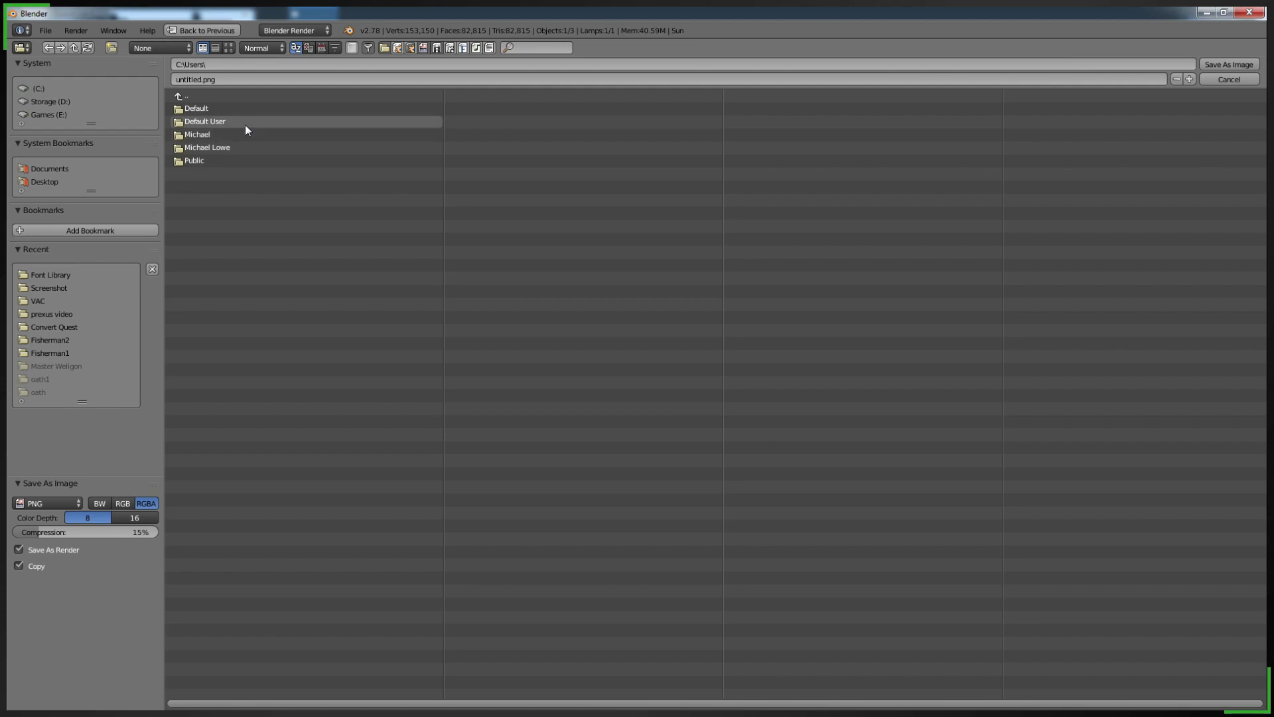
{"action": "left_click", "coordinate": [212, 146]}
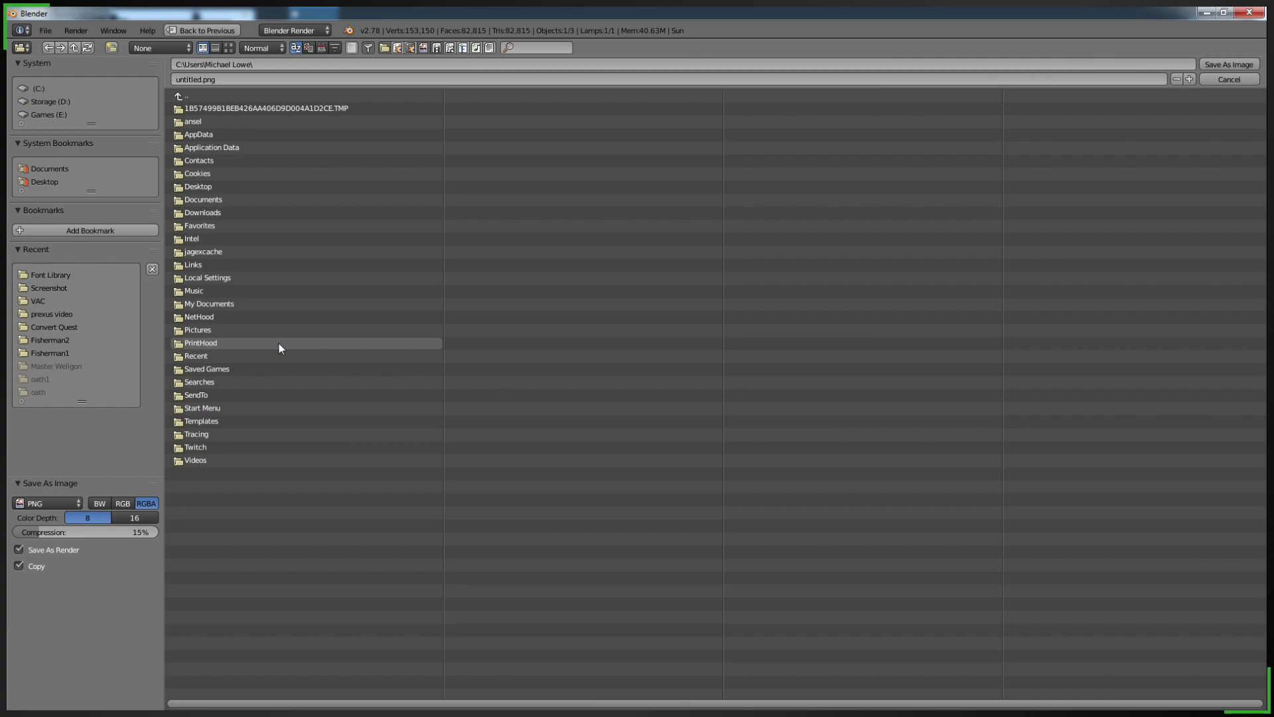
{"action": "left_click", "coordinate": [196, 329]}
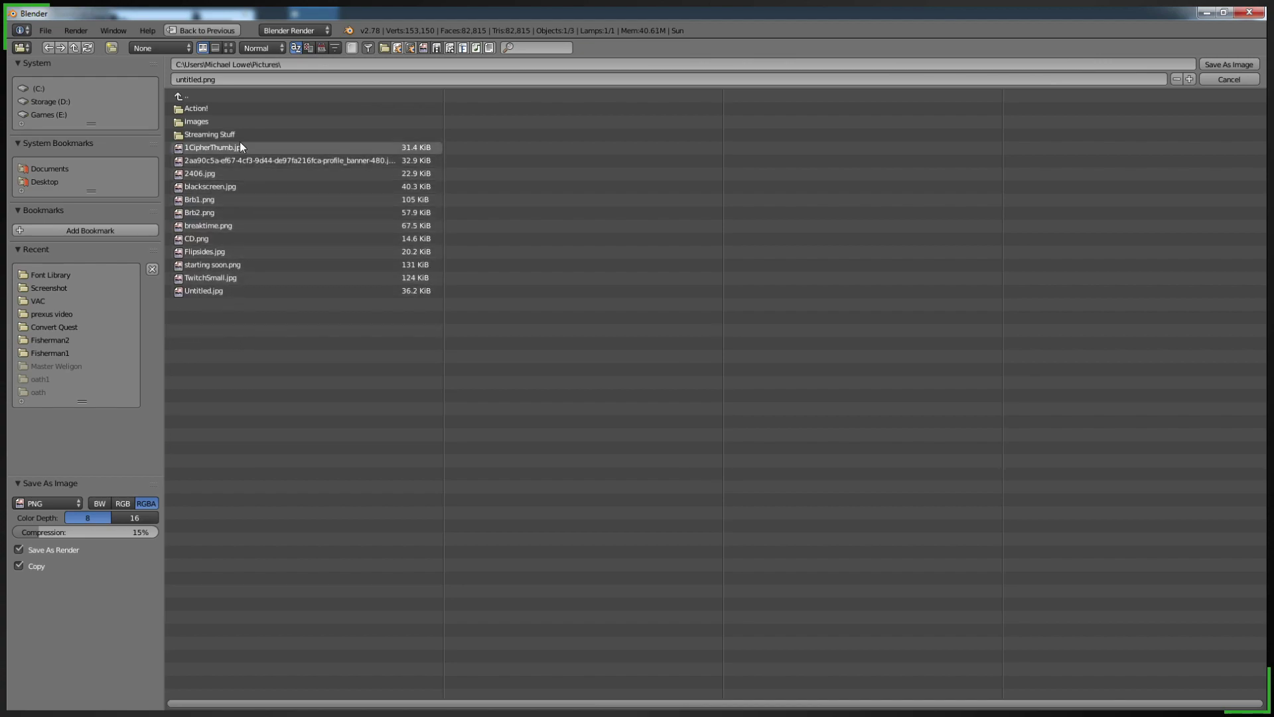
{"action": "left_click", "coordinate": [222, 132]}
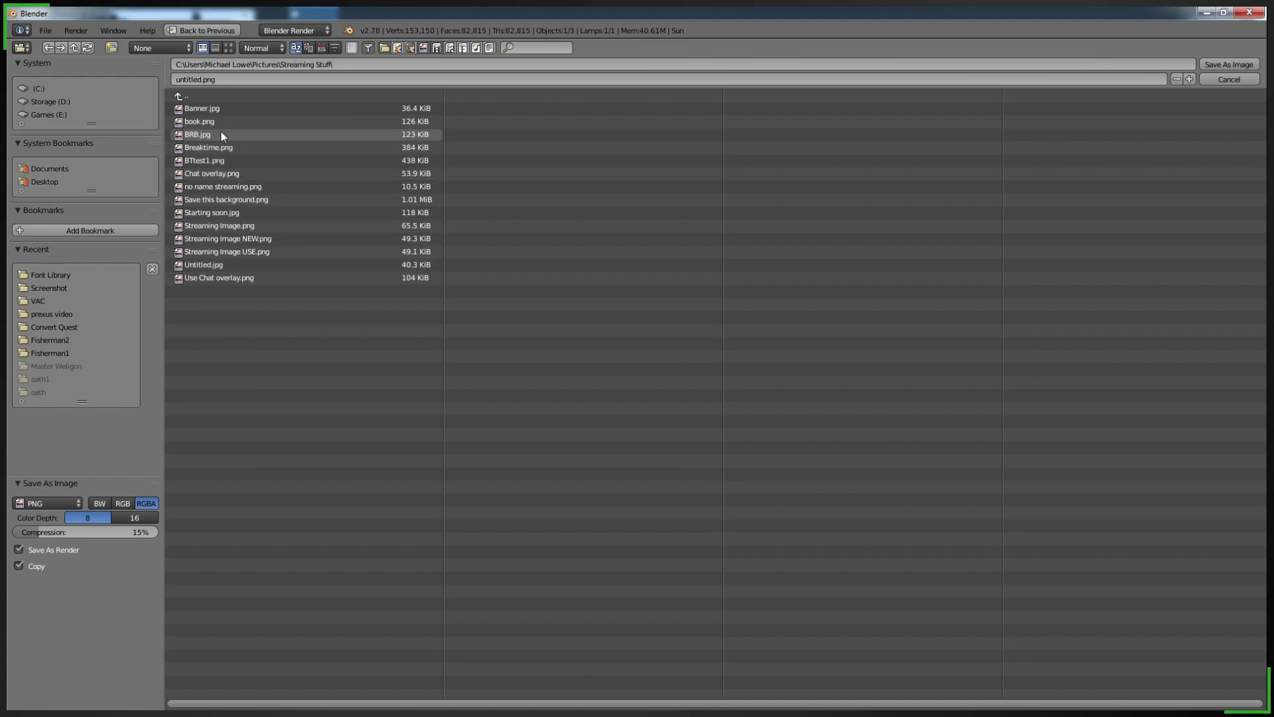
{"action": "left_click", "coordinate": [209, 78]}
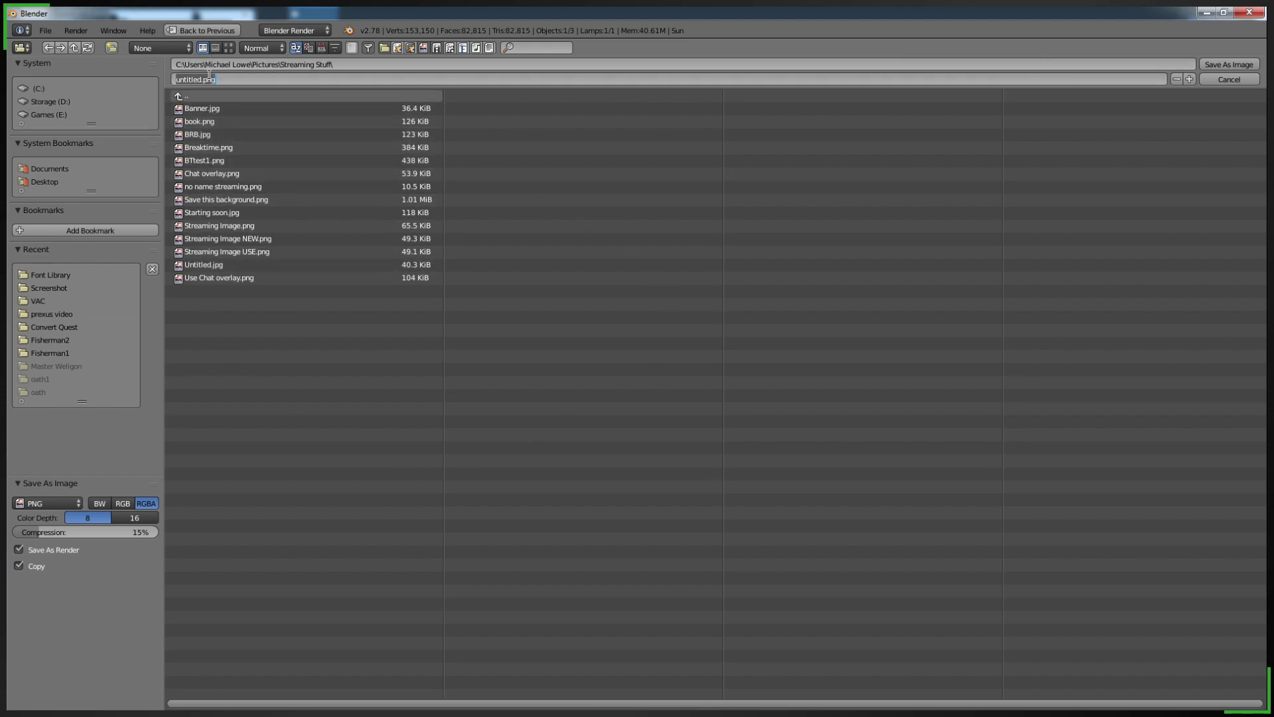
{"action": "key", "text": "BackSpace"}
{"action": "left_click", "coordinate": [1233, 67]}
{"action": "left_click", "coordinate": [1228, 65]}
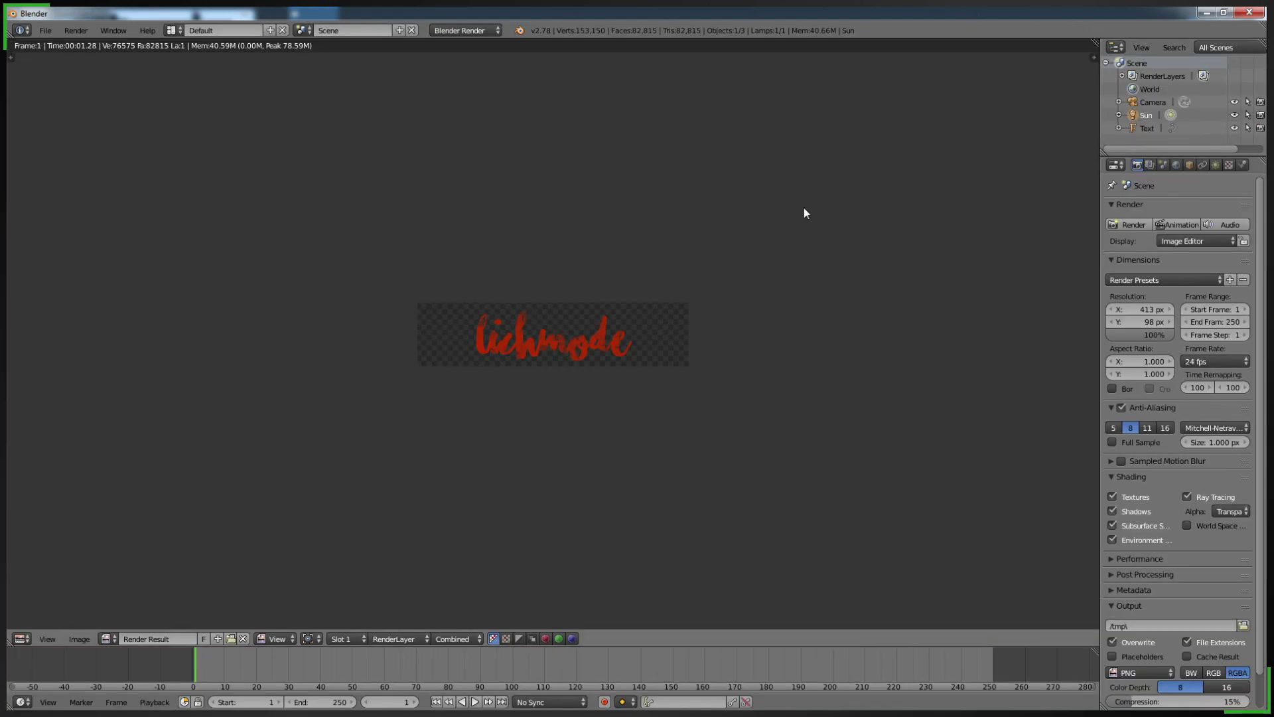
Step: Quit Blender without saving the scene, and create a new 413 × 98 pixel image in paint.net
{"action": "left_click", "coordinate": [1250, 12]}
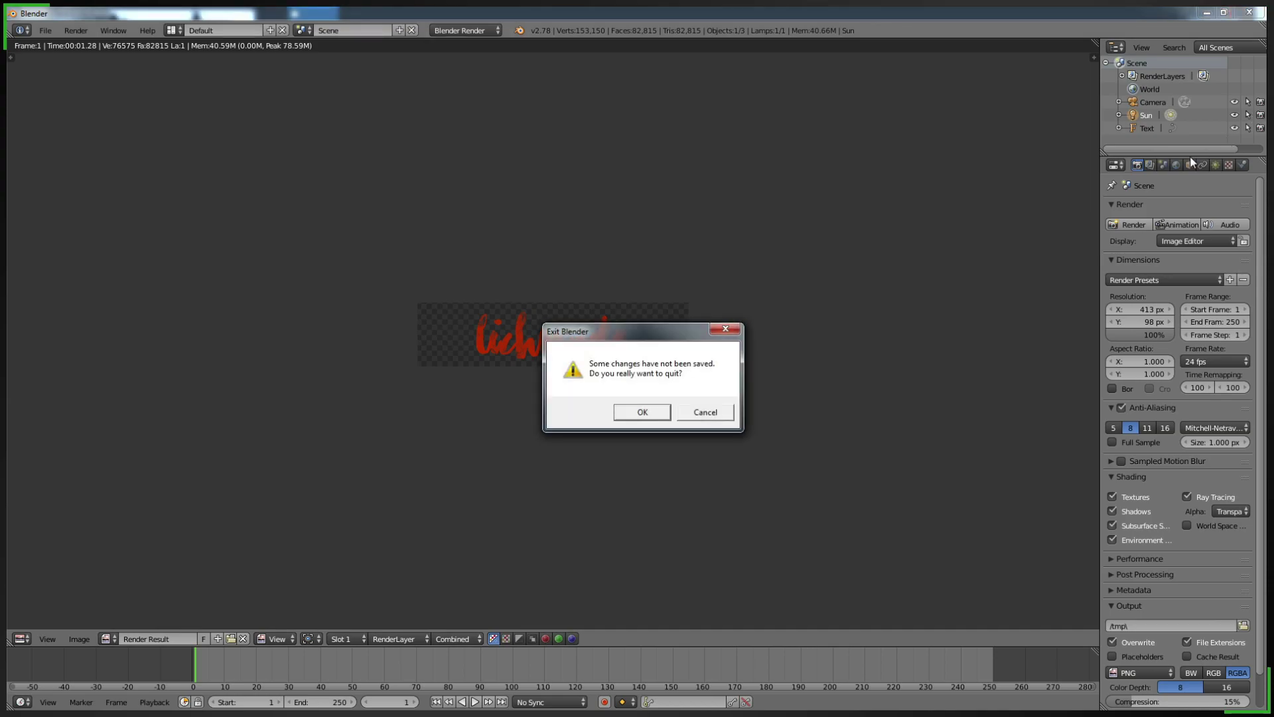
{"action": "left_click", "coordinate": [642, 412]}
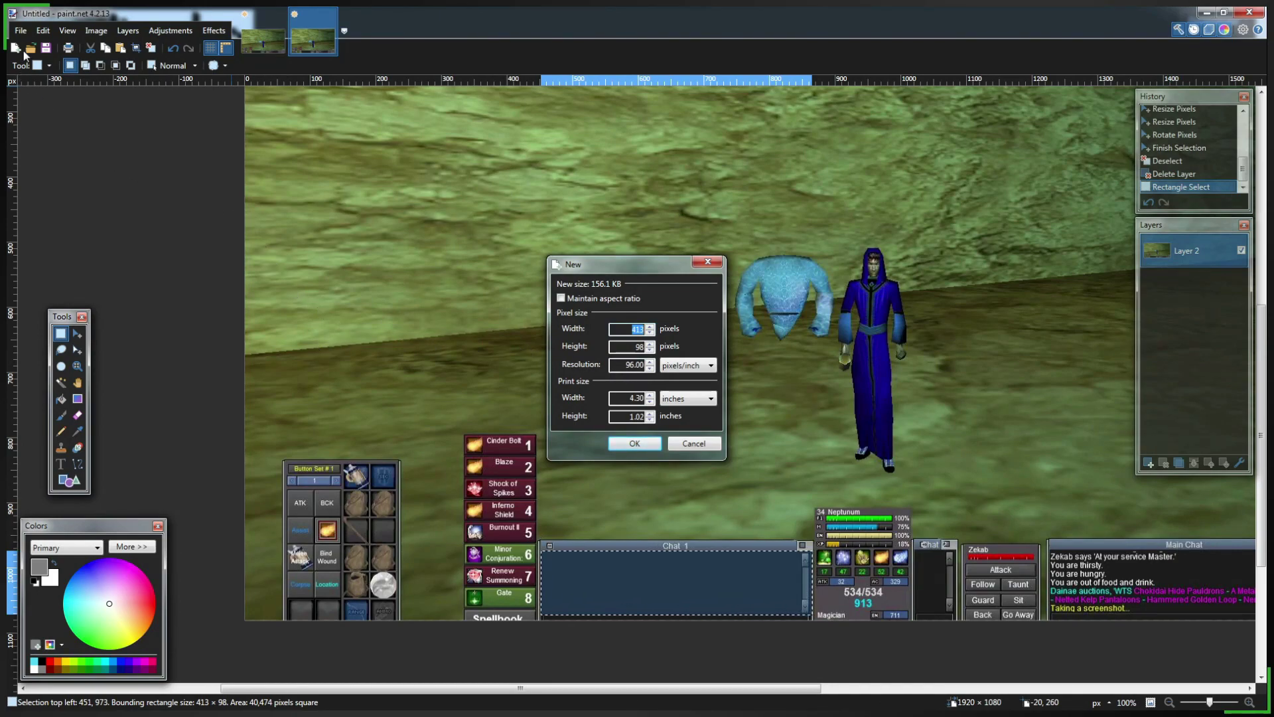
{"action": "left_click", "coordinate": [642, 443]}
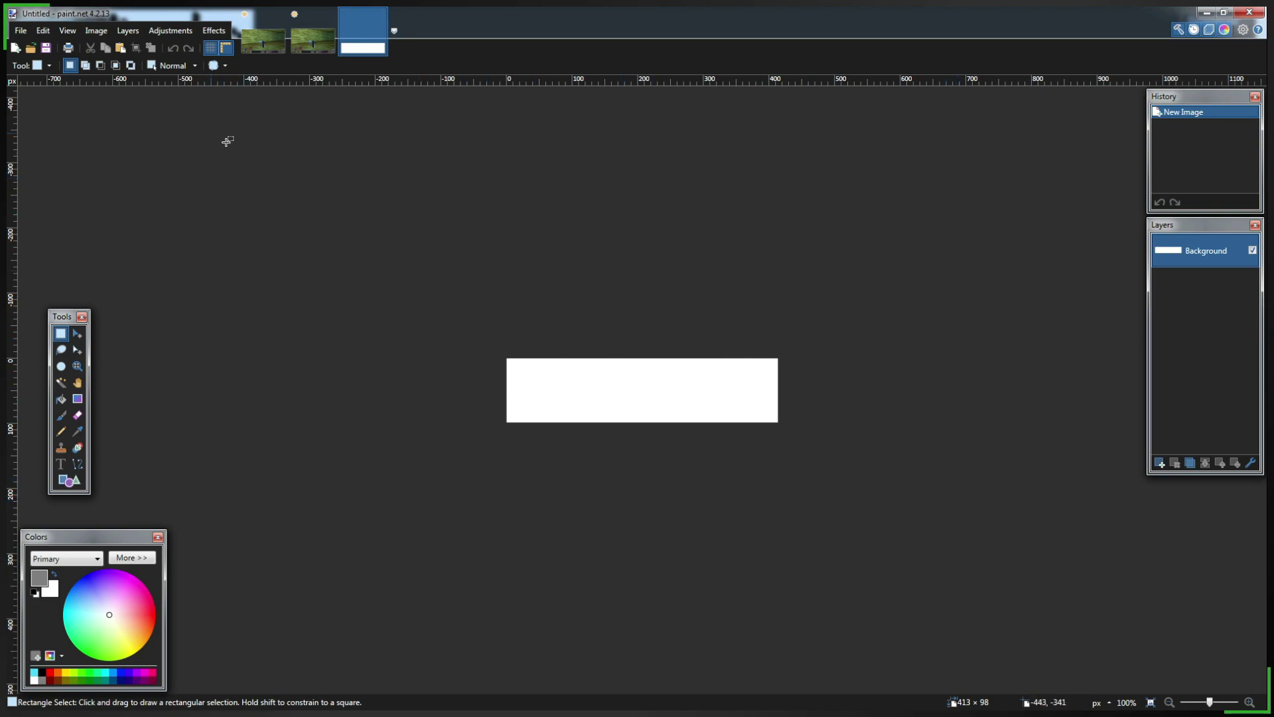
Step: Open lichmode.png from the Streaming Stuff folder in My Pictures, and close the blank untitled image
{"action": "left_click", "coordinate": [31, 50]}
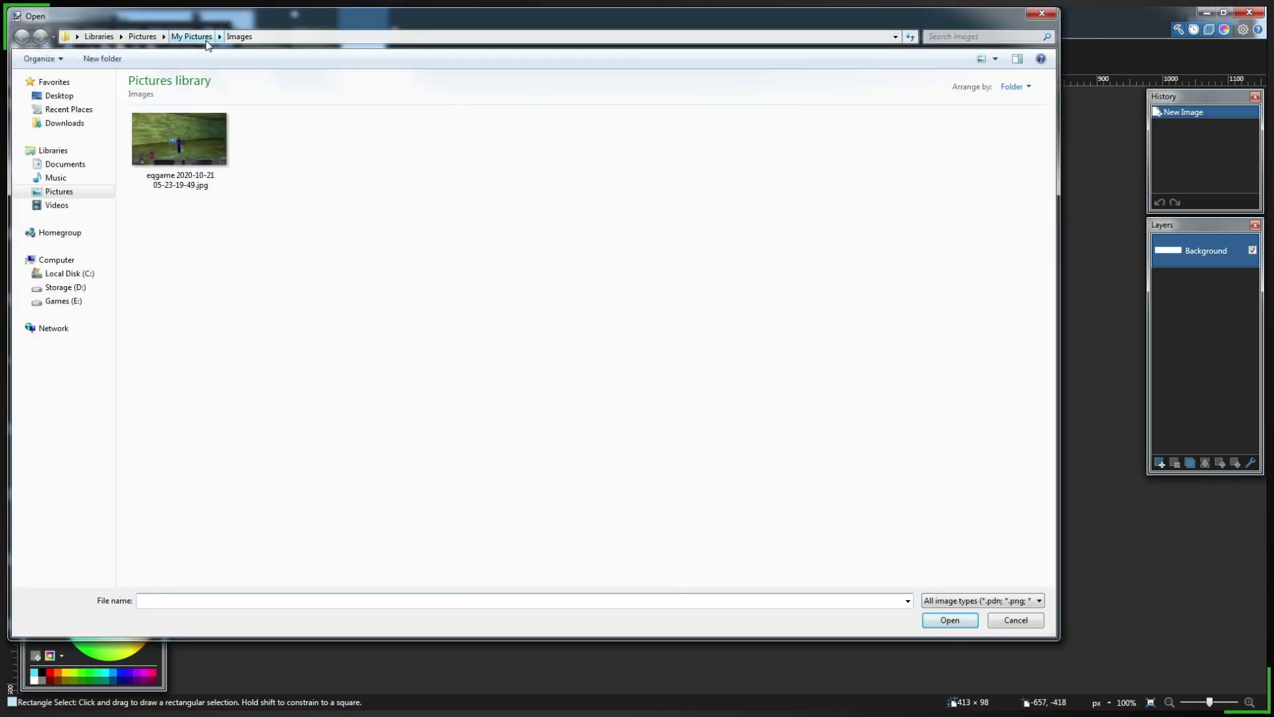
{"action": "left_click", "coordinate": [206, 42]}
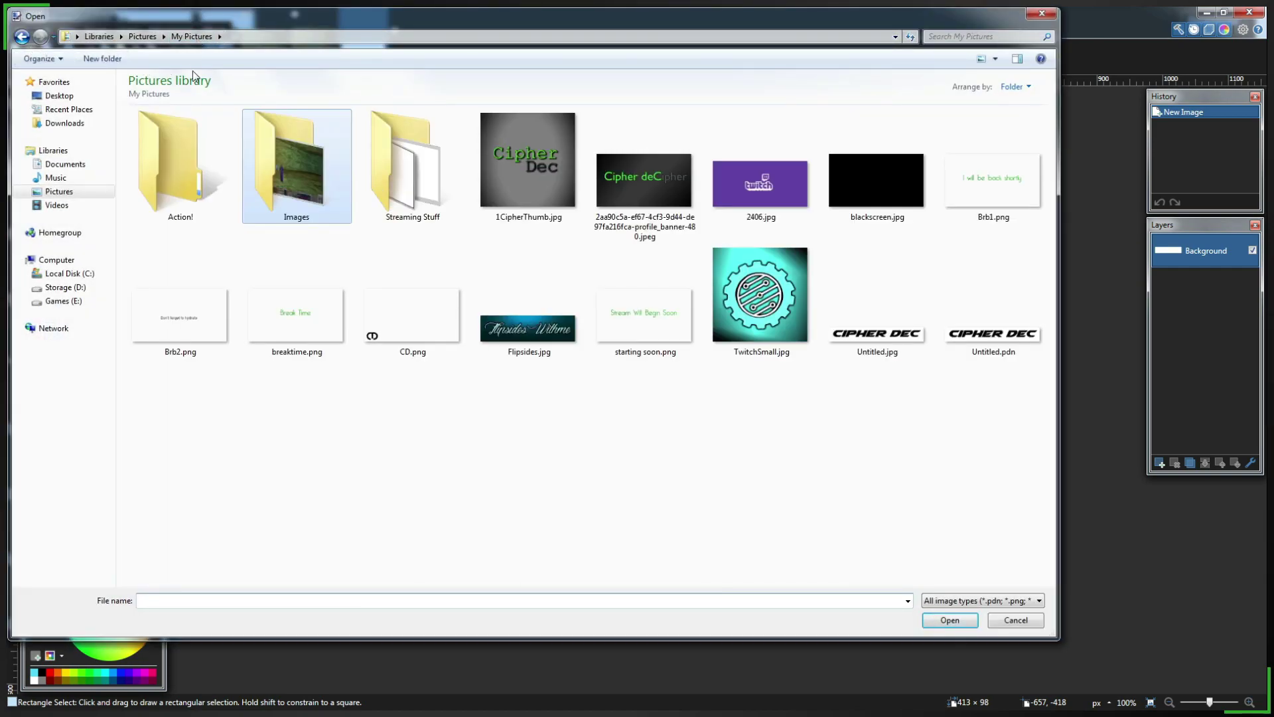
{"action": "double_click", "coordinate": [415, 163]}
{"action": "left_click", "coordinate": [420, 165]}
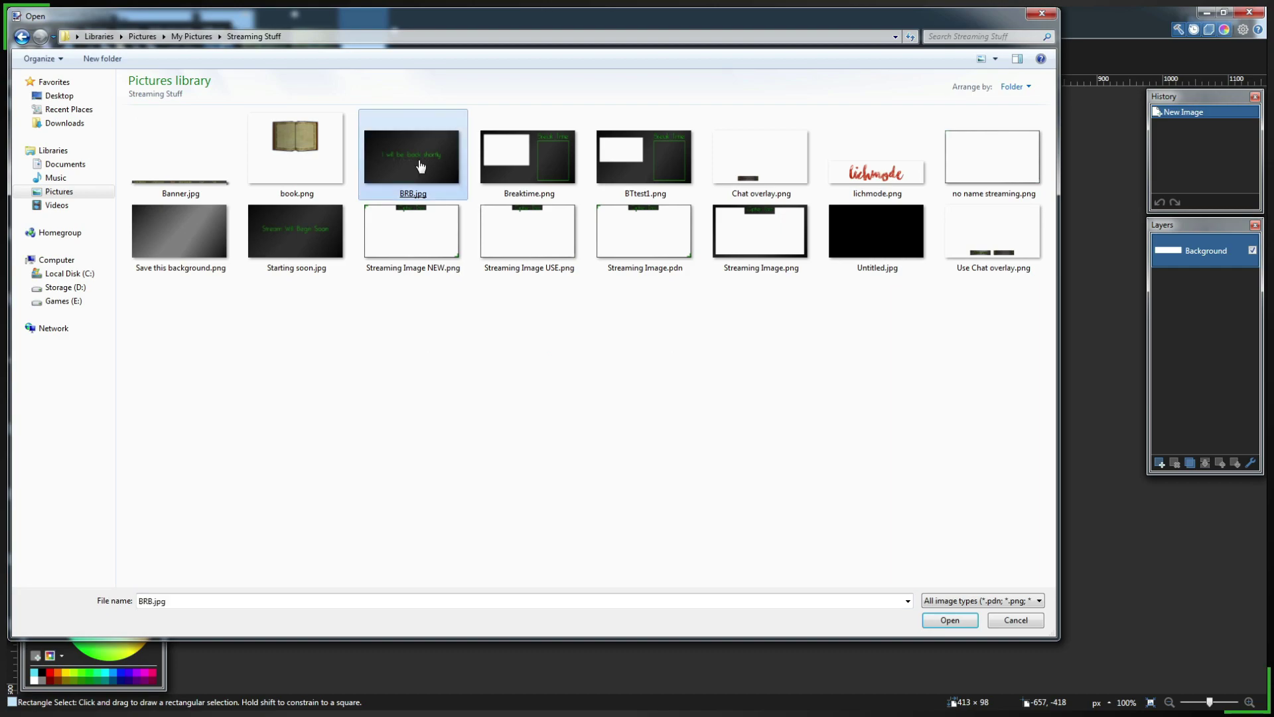
{"action": "double_click", "coordinate": [863, 173]}
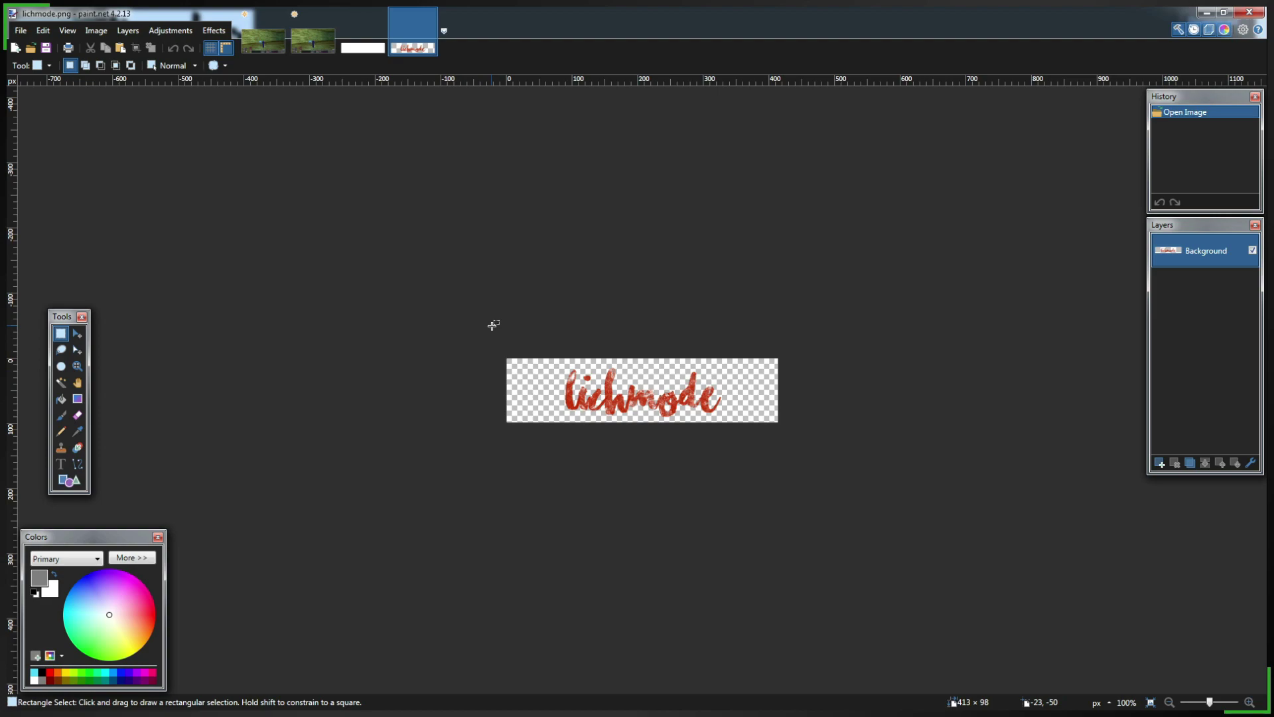
{"action": "left_click", "coordinate": [380, 22]}
{"action": "left_click", "coordinate": [380, 16]}
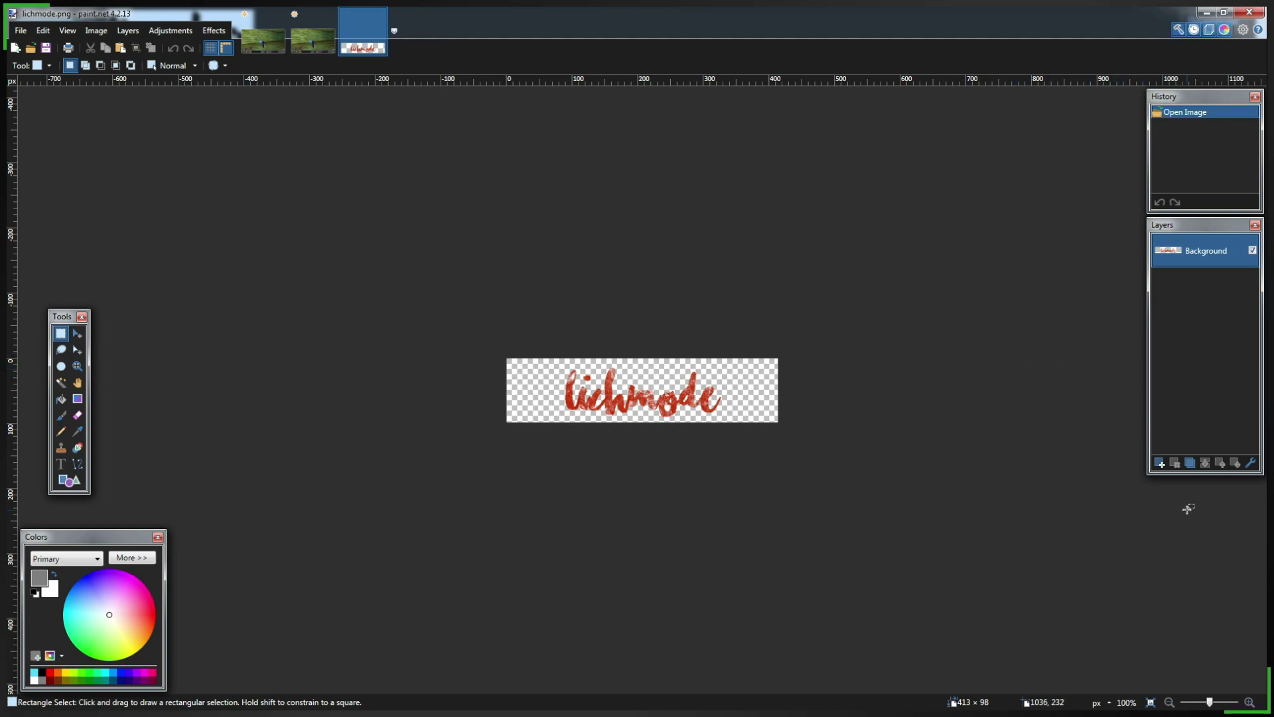
Step: Add five new layers to the lichmode image, and reorder the stack with Layer 6 lowest and the Background text layer uppermost
{"action": "left_click", "coordinate": [1159, 463]}
{"action": "left_click", "coordinate": [1160, 464]}
{"action": "left_click", "coordinate": [1159, 463]}
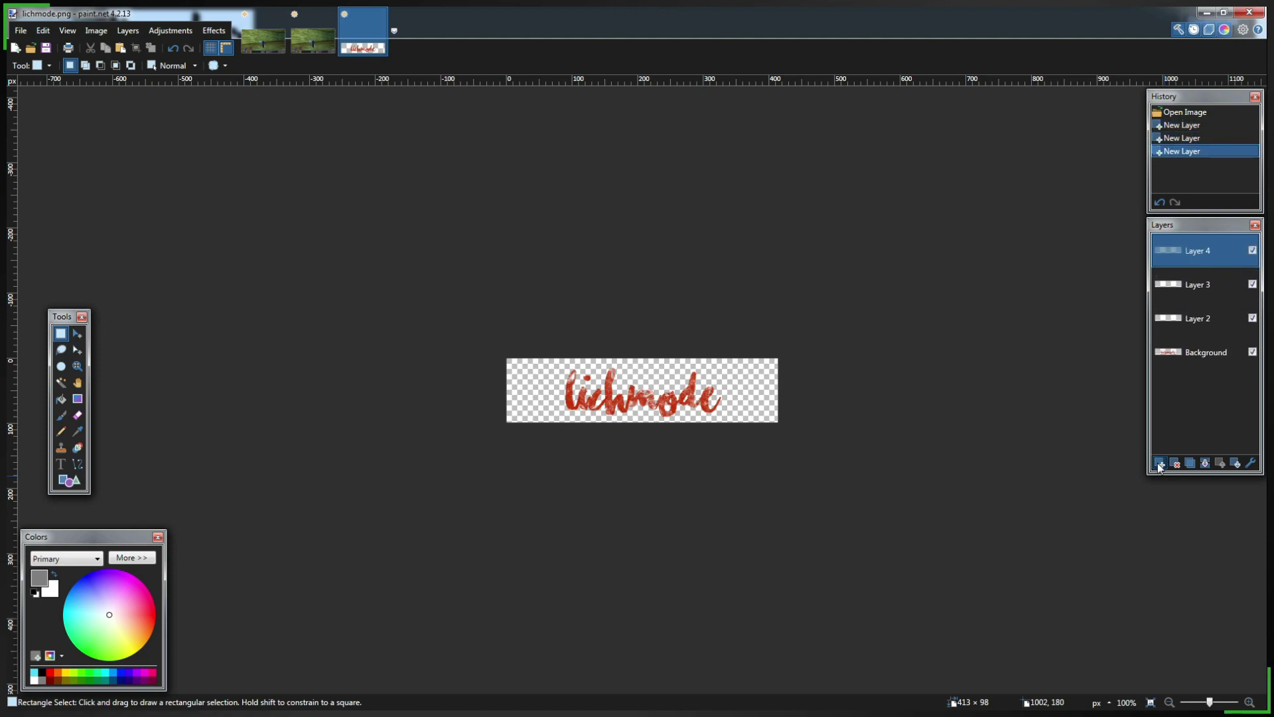
{"action": "left_click", "coordinate": [1159, 463]}
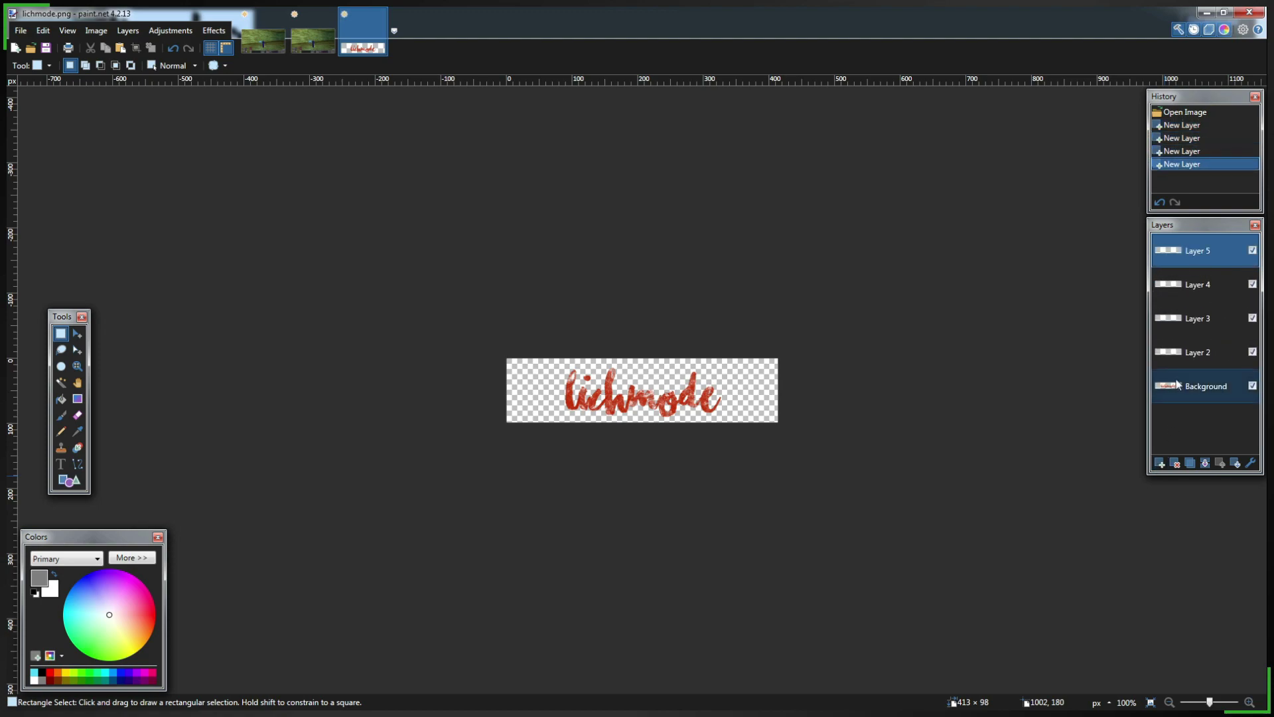
{"action": "left_click", "coordinate": [1160, 464]}
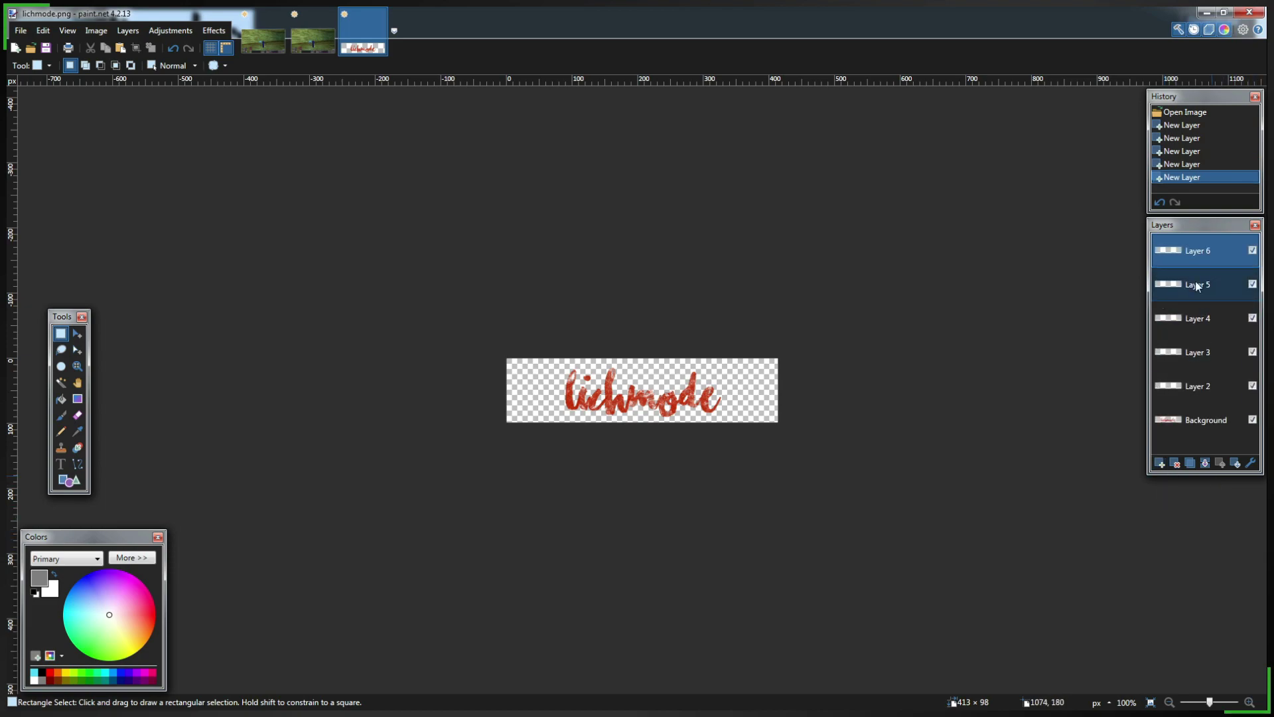
{"action": "left_click_drag", "start_coordinate": [1189, 256], "coordinate": [1191, 420]}
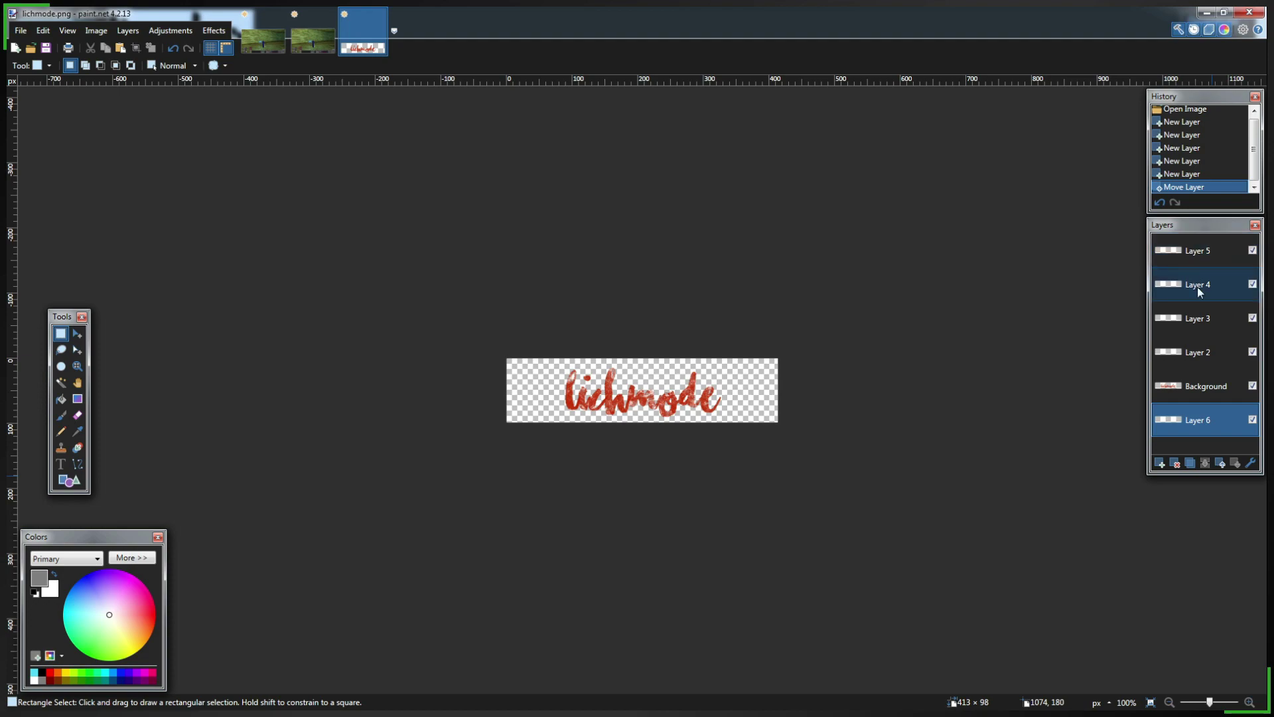
{"action": "left_click_drag", "start_coordinate": [1166, 384], "coordinate": [1180, 274]}
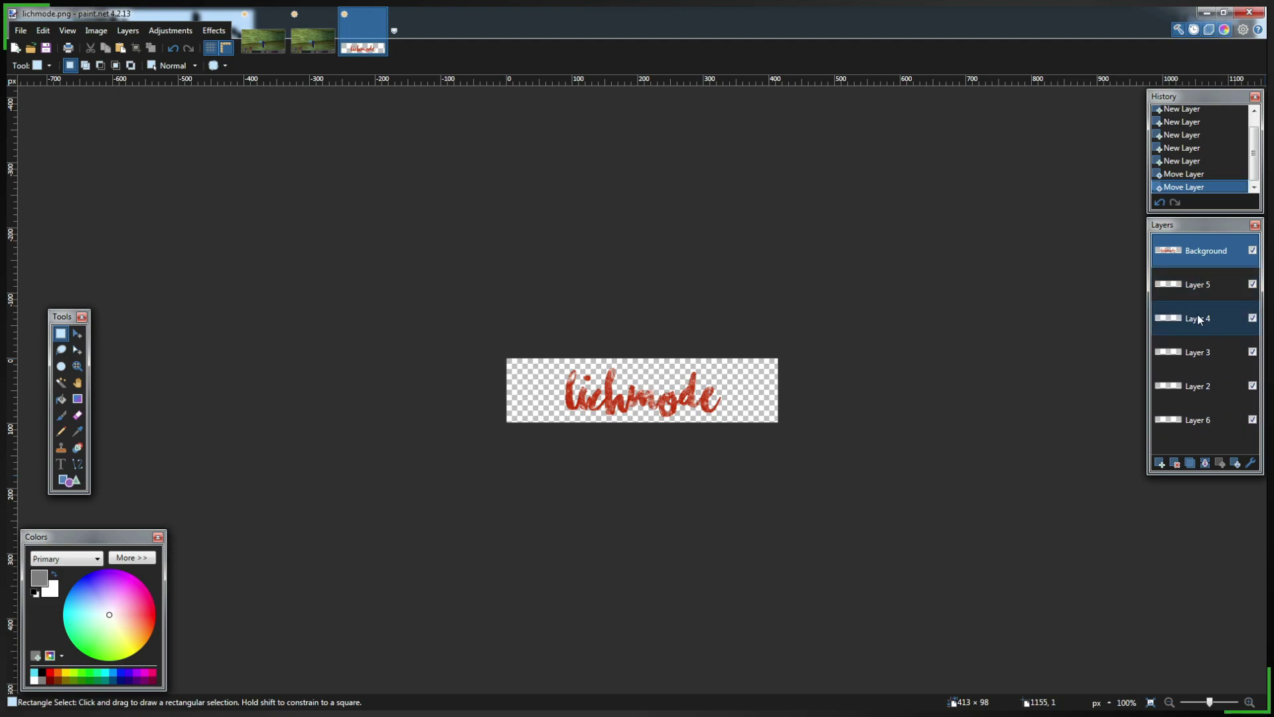
Step: Fill Layer 6 with solid bright green, hex 36E256, using the Paint Bucket
{"action": "left_click", "coordinate": [1186, 427]}
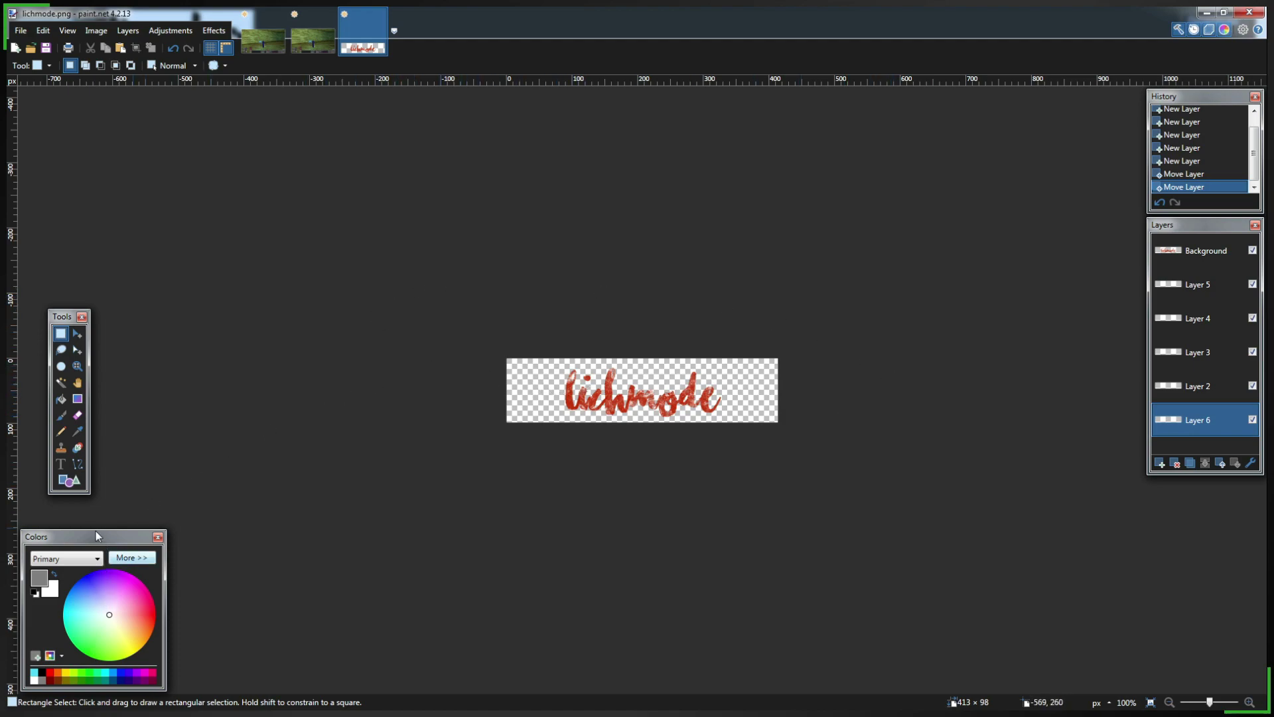
{"action": "left_click_drag", "start_coordinate": [96, 535], "coordinate": [330, 380]}
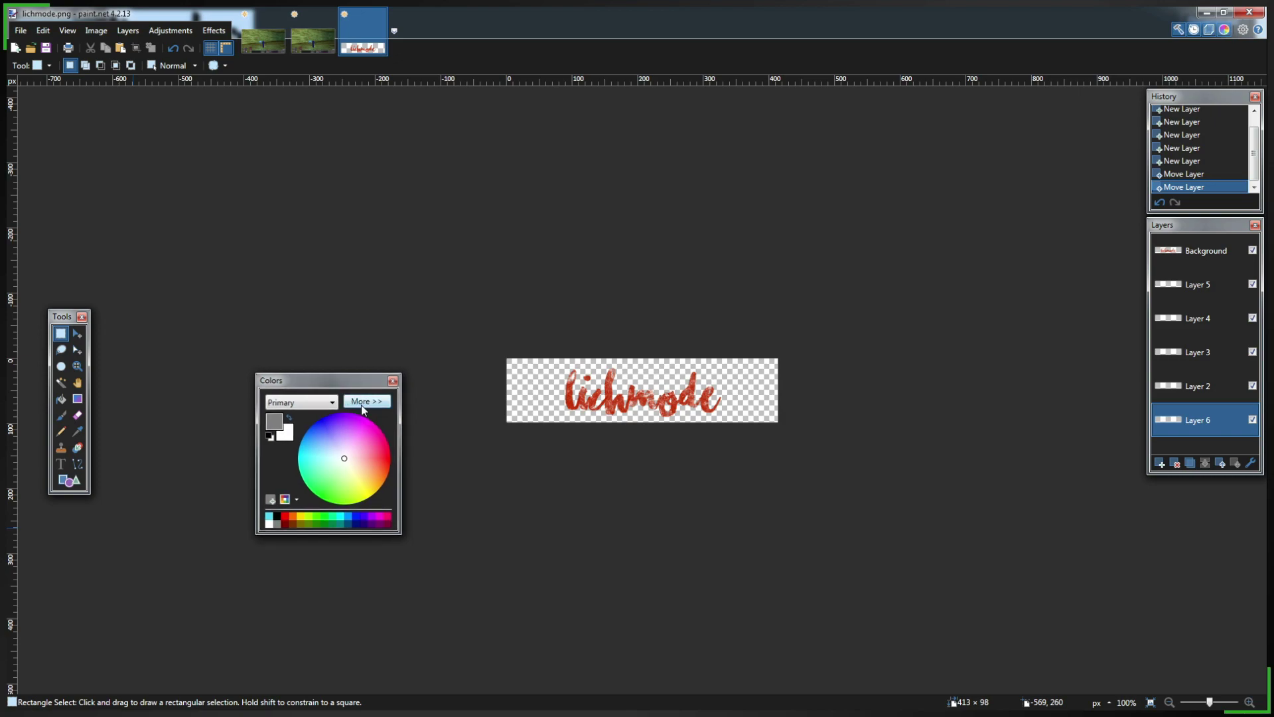
{"action": "left_click_drag", "start_coordinate": [348, 460], "coordinate": [314, 492]}
{"action": "left_click", "coordinate": [373, 400]}
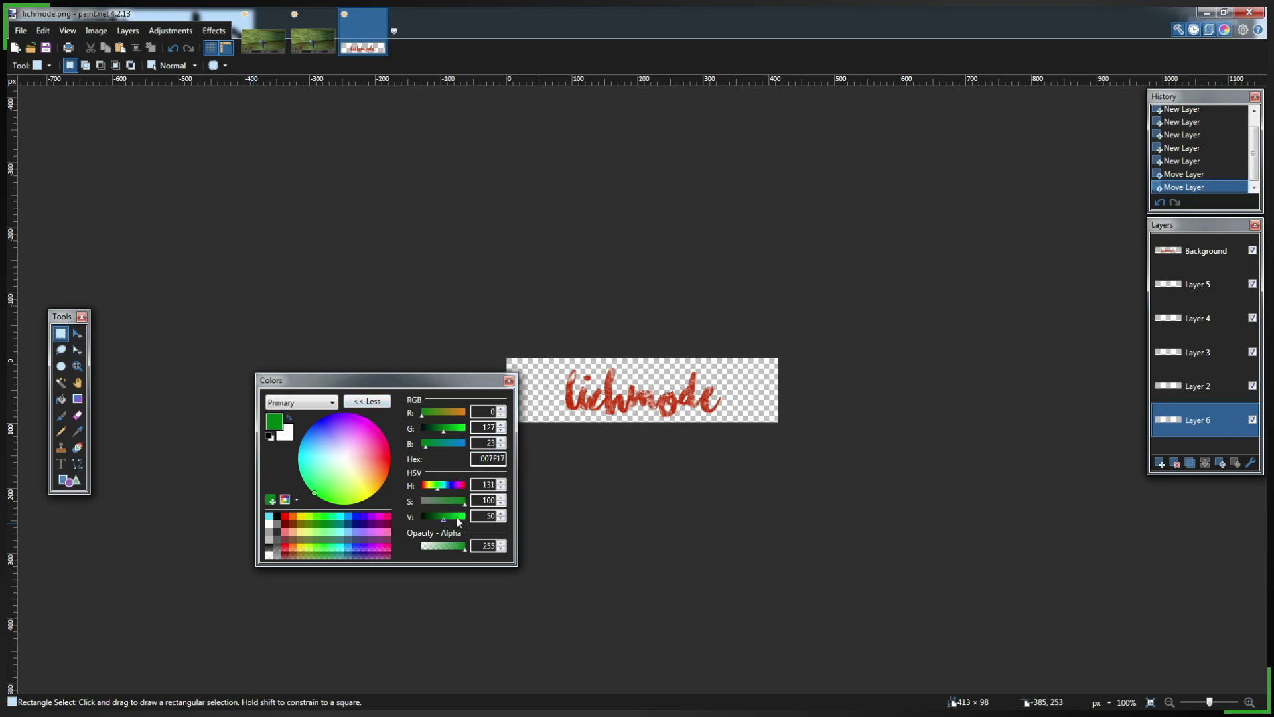
{"action": "left_click_drag", "start_coordinate": [457, 521], "coordinate": [455, 506]}
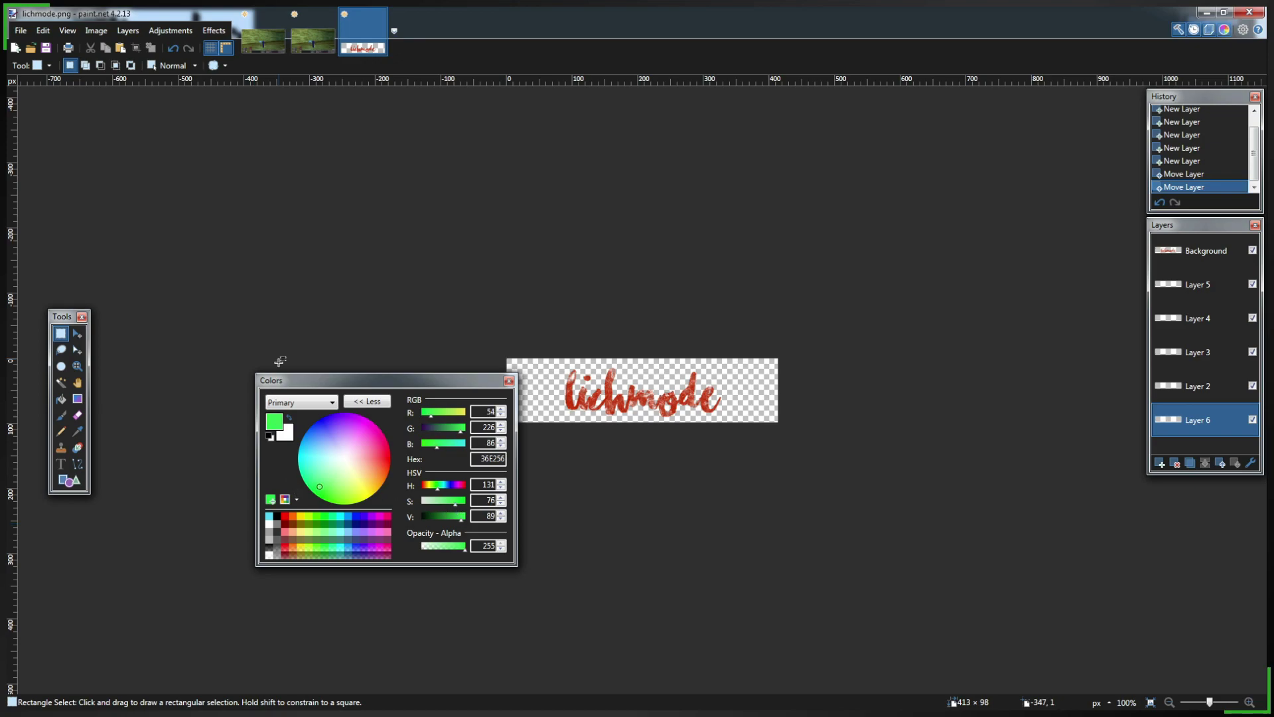
{"action": "left_click_drag", "start_coordinate": [429, 388], "coordinate": [237, 514]}
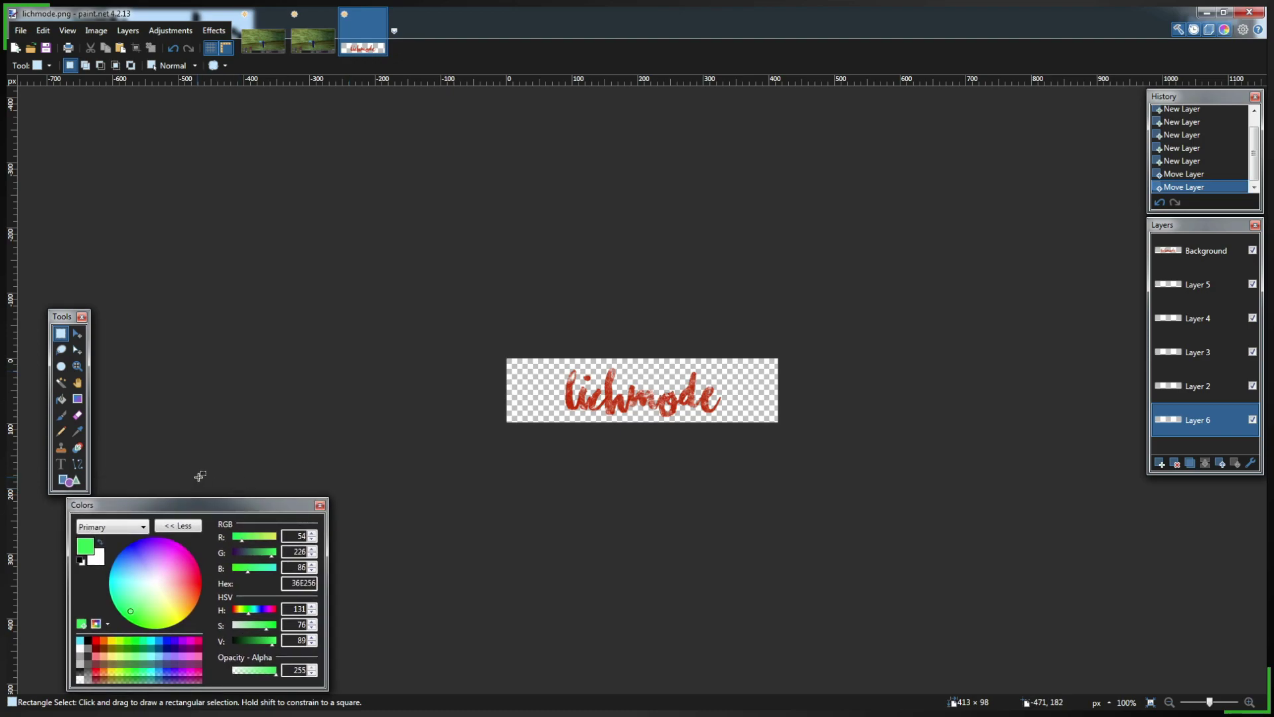
{"action": "left_click", "coordinate": [59, 404]}
{"action": "left_click", "coordinate": [519, 386]}
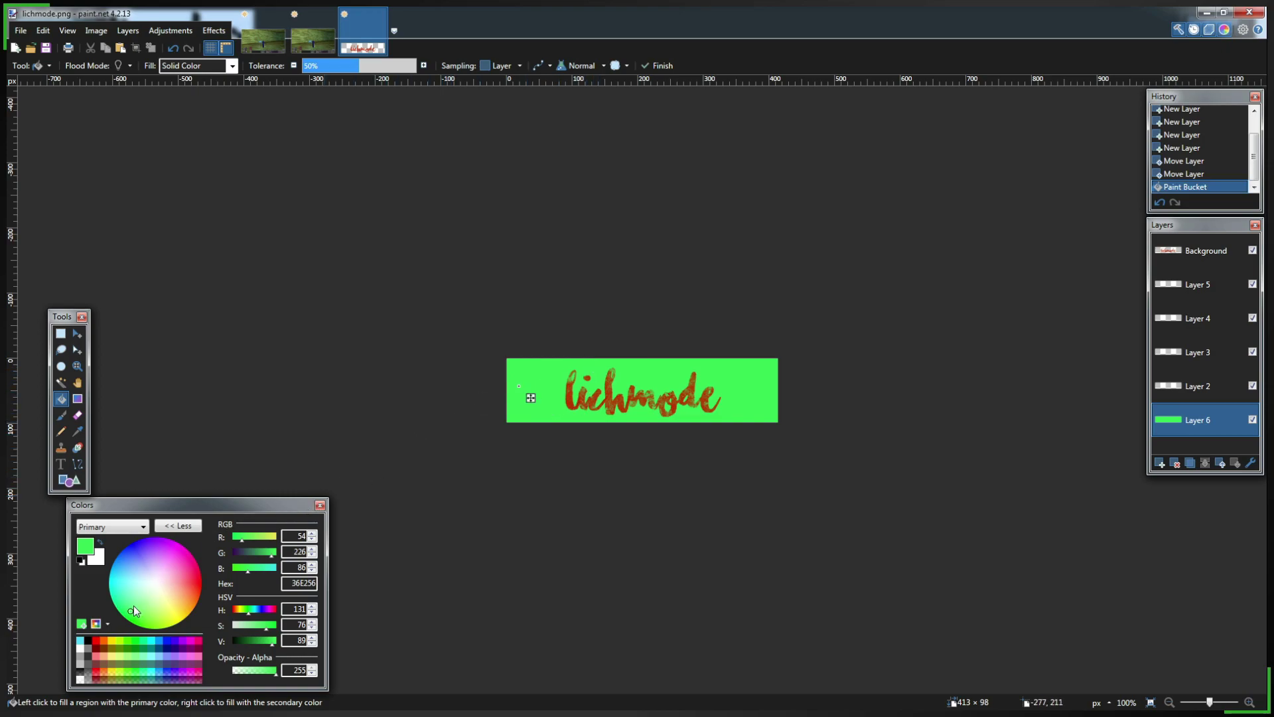
Step: Recolour the Layer 6 fill to orange, hex E25F22, and finish the Paint Bucket operation
{"action": "left_click_drag", "start_coordinate": [132, 597], "coordinate": [194, 595]}
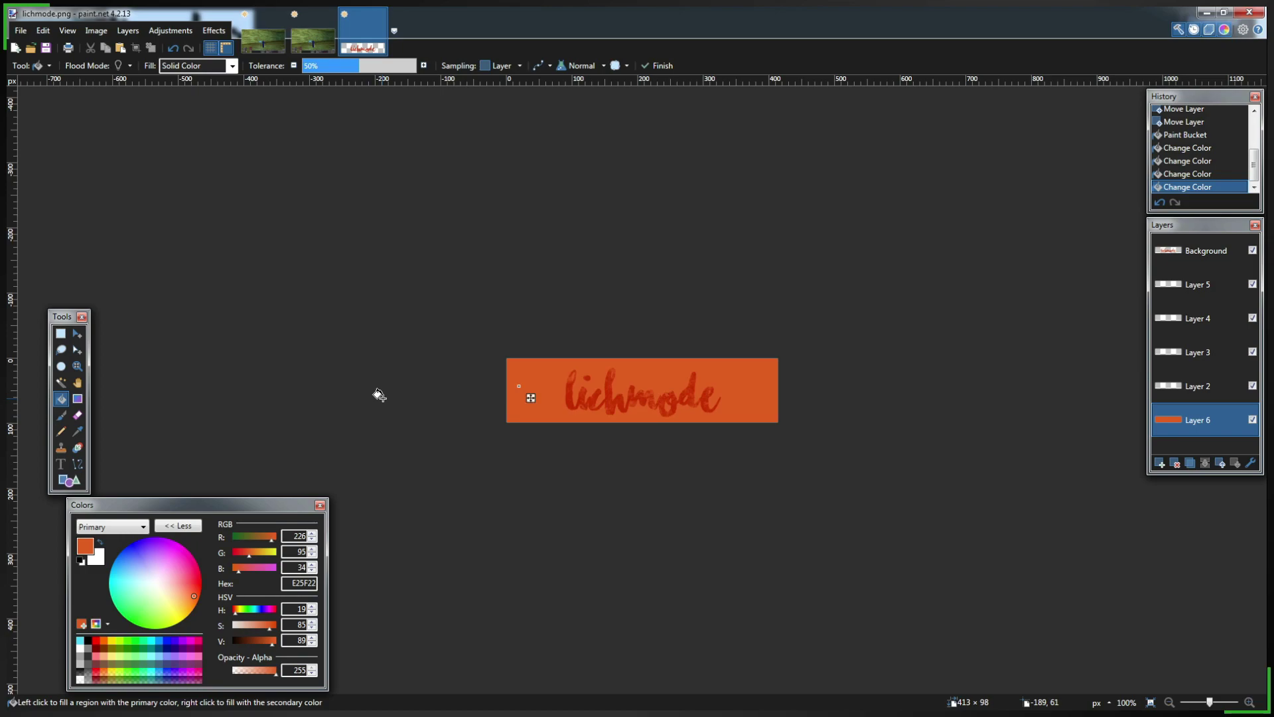
{"action": "key", "text": "Return"}
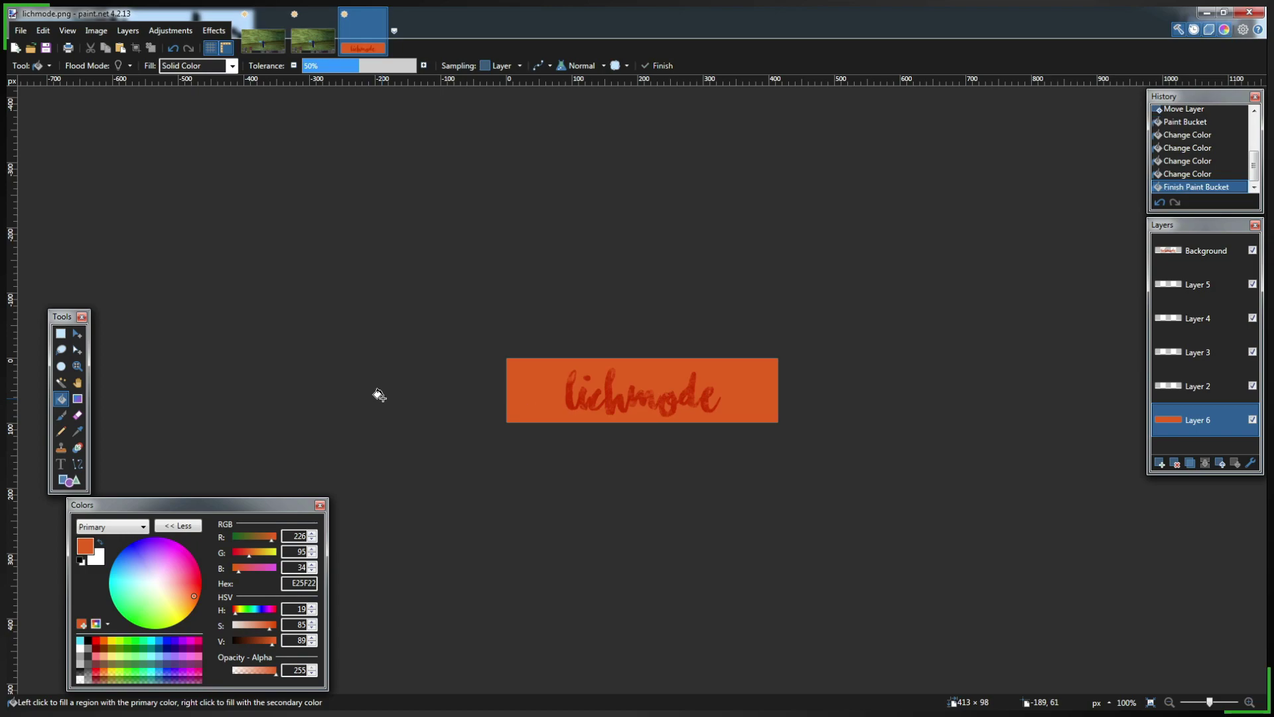
{"action": "left_click", "coordinate": [77, 333]}
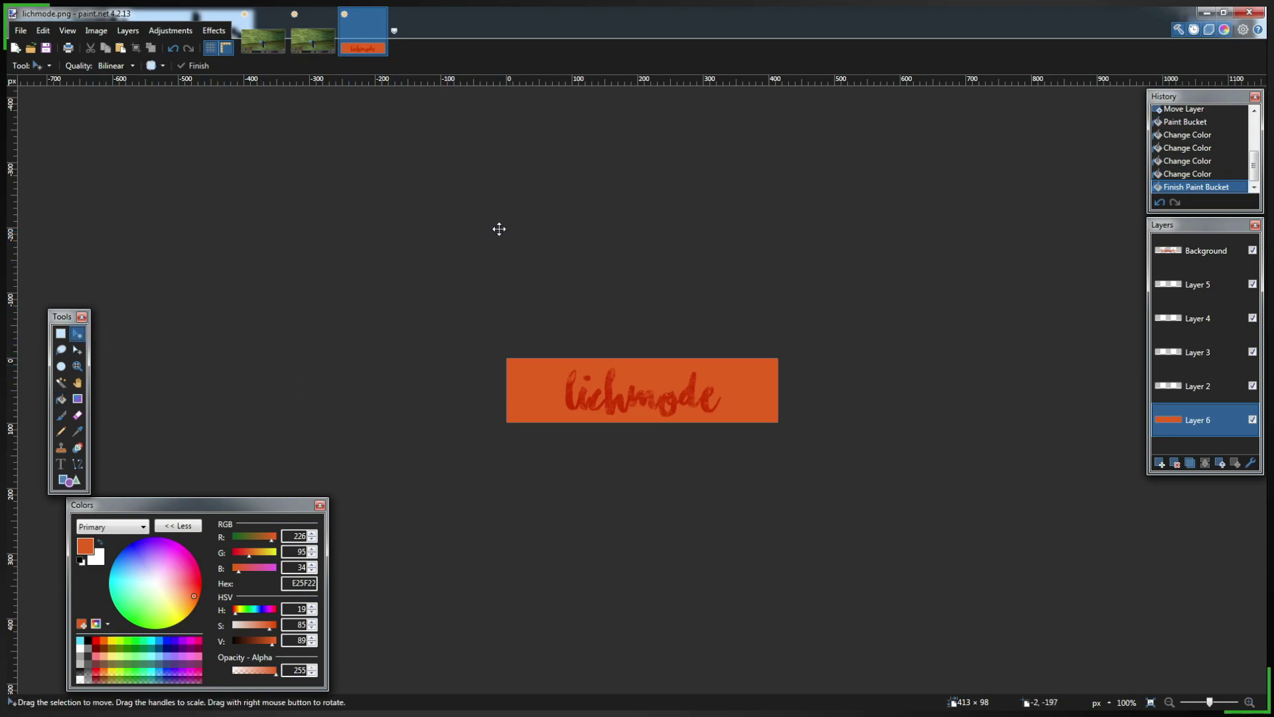
Step: Apply a Drop Shadow to the Background text layer: offset X -2, Y 5, widening radius 2, blur radius 4, dark brown RGB 51, 21, 8
{"action": "left_click", "coordinate": [1193, 258]}
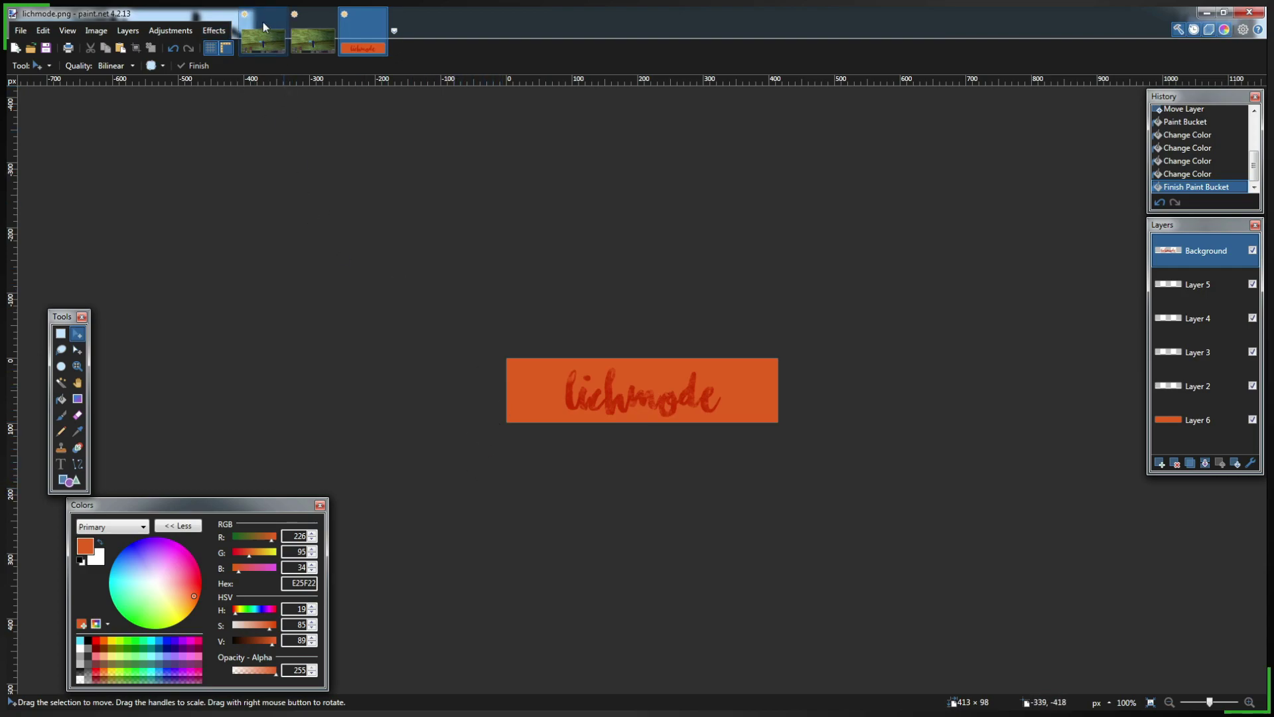
{"action": "left_click", "coordinate": [214, 33]}
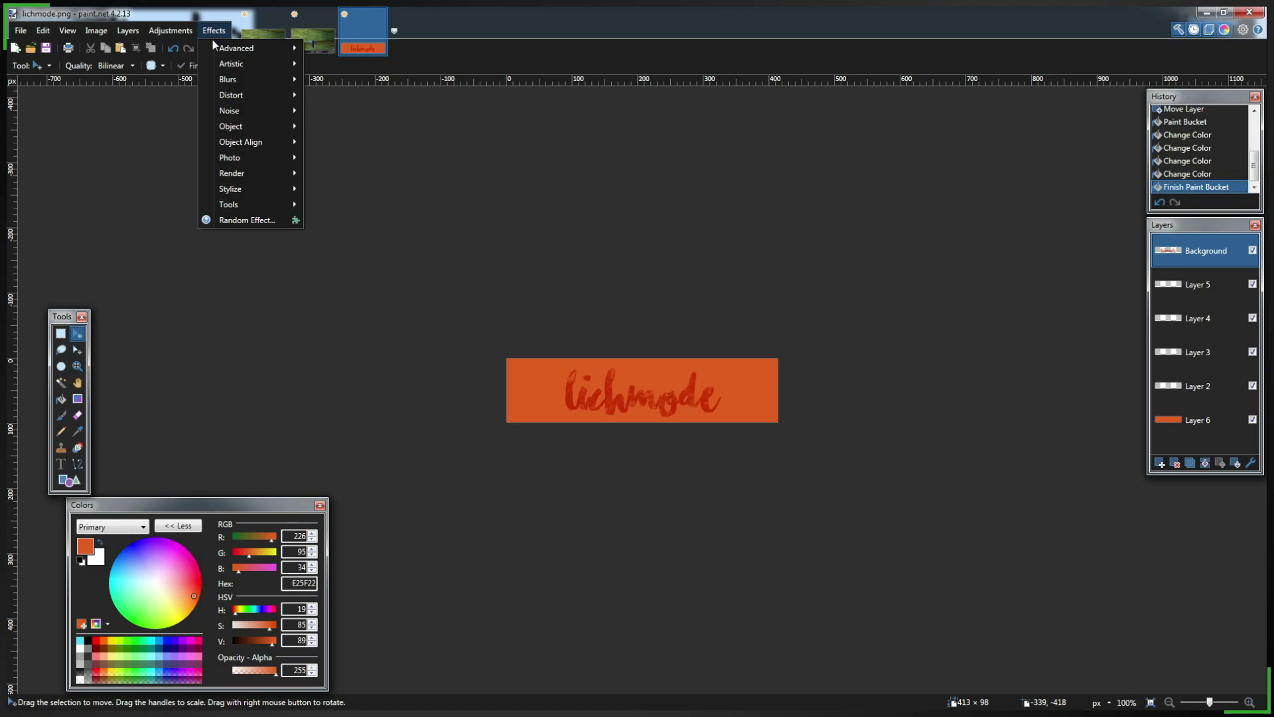
{"action": "mouse_move", "coordinate": [250, 127]}
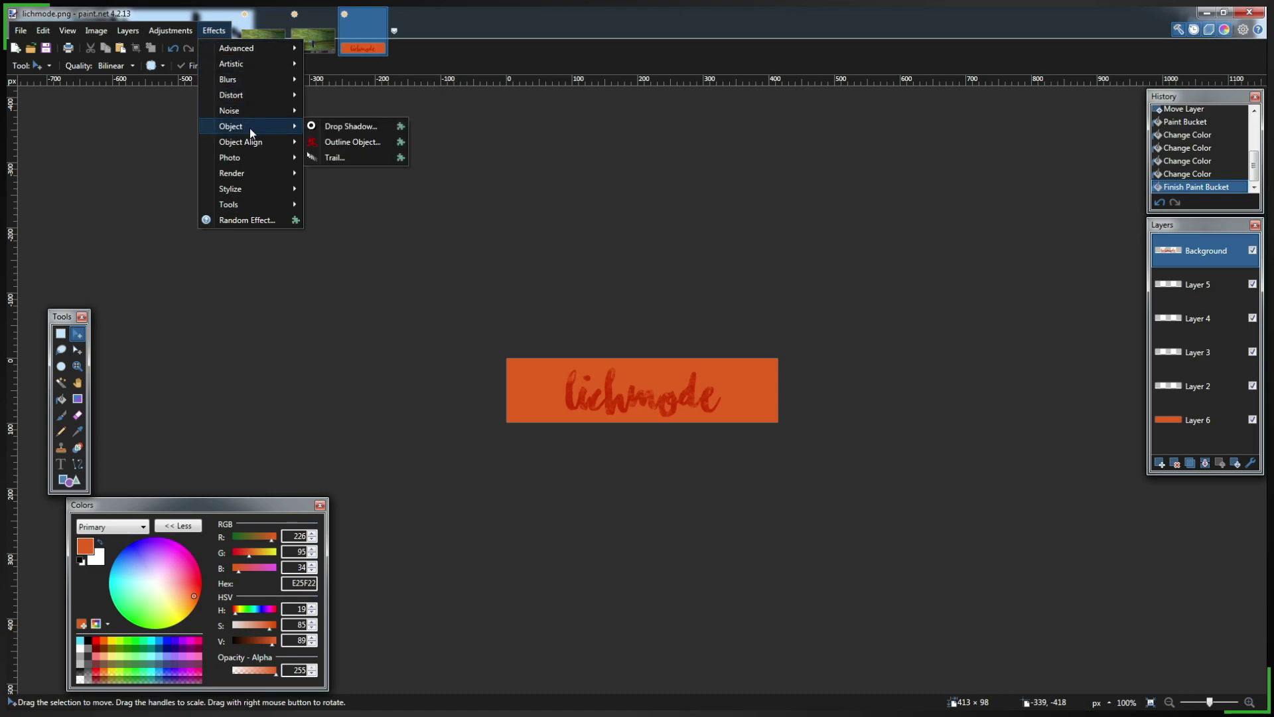
{"action": "left_click", "coordinate": [370, 127]}
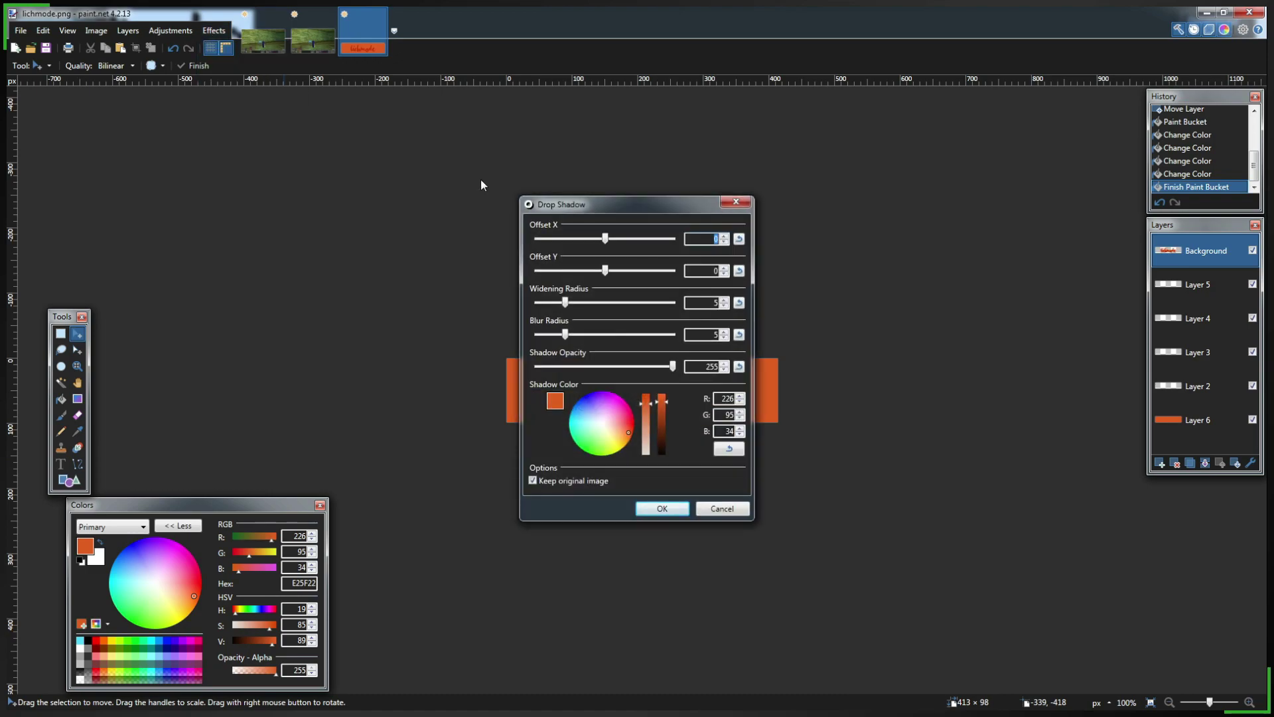
{"action": "left_click_drag", "start_coordinate": [593, 206], "coordinate": [325, 197]}
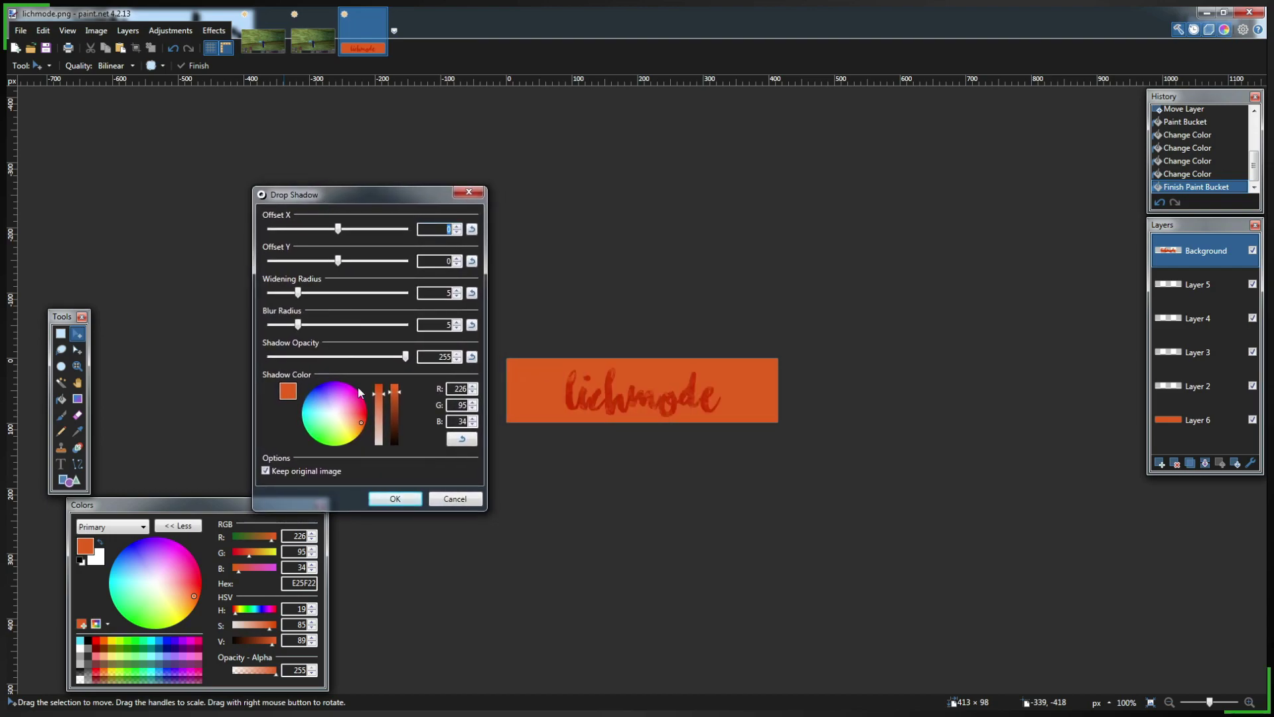
{"action": "left_click_drag", "start_coordinate": [401, 385], "coordinate": [393, 451]}
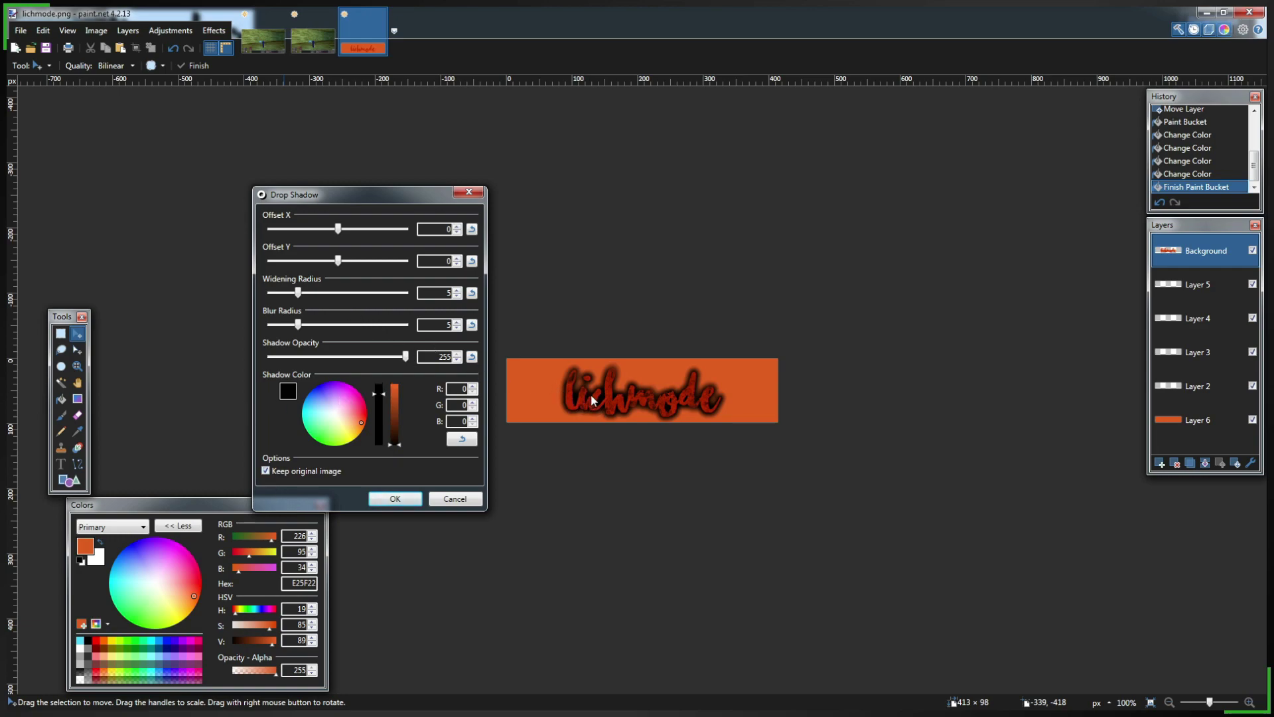
{"action": "left_click_drag", "start_coordinate": [297, 294], "coordinate": [271, 302]}
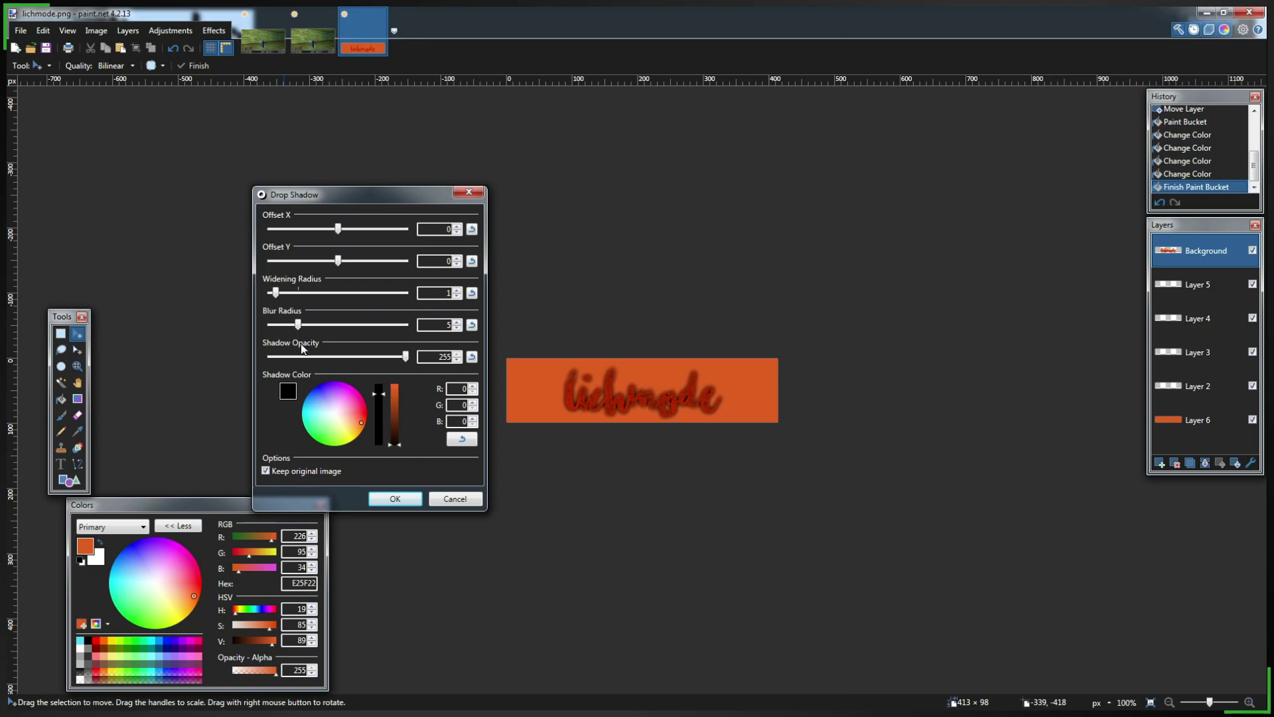
{"action": "left_click_drag", "start_coordinate": [299, 325], "coordinate": [272, 330]}
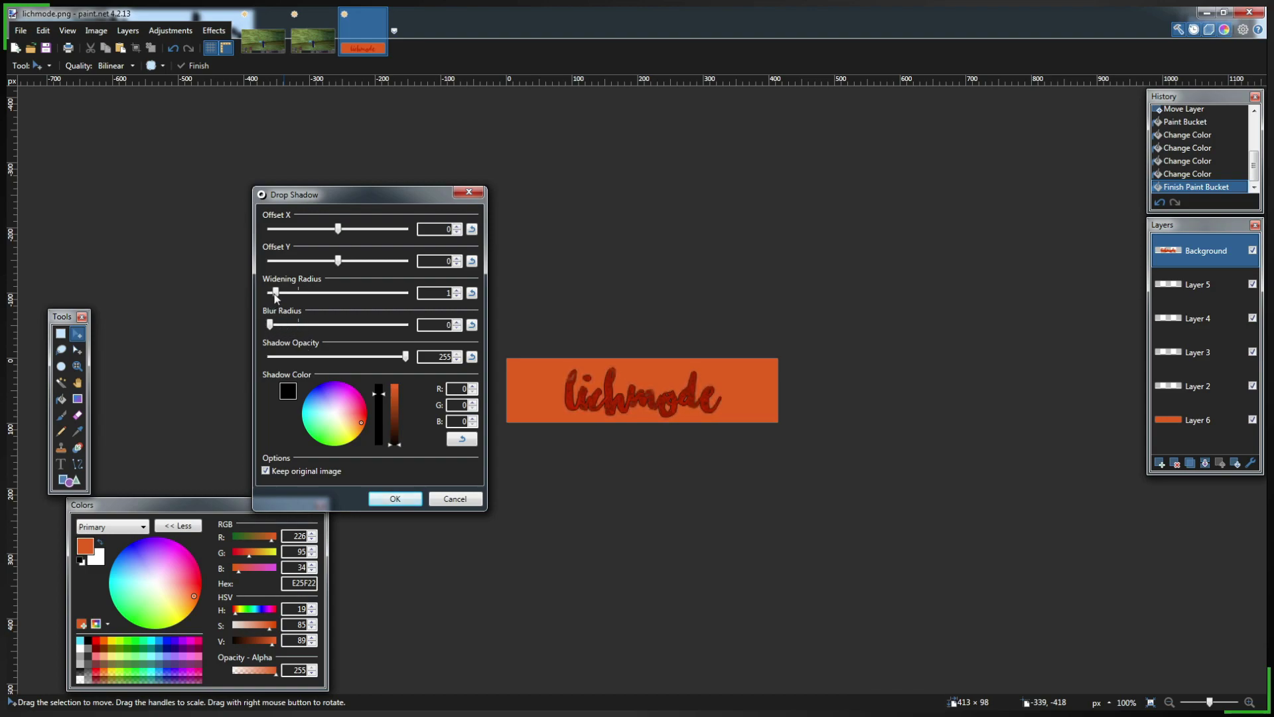
{"action": "left_click_drag", "start_coordinate": [276, 292], "coordinate": [295, 330]}
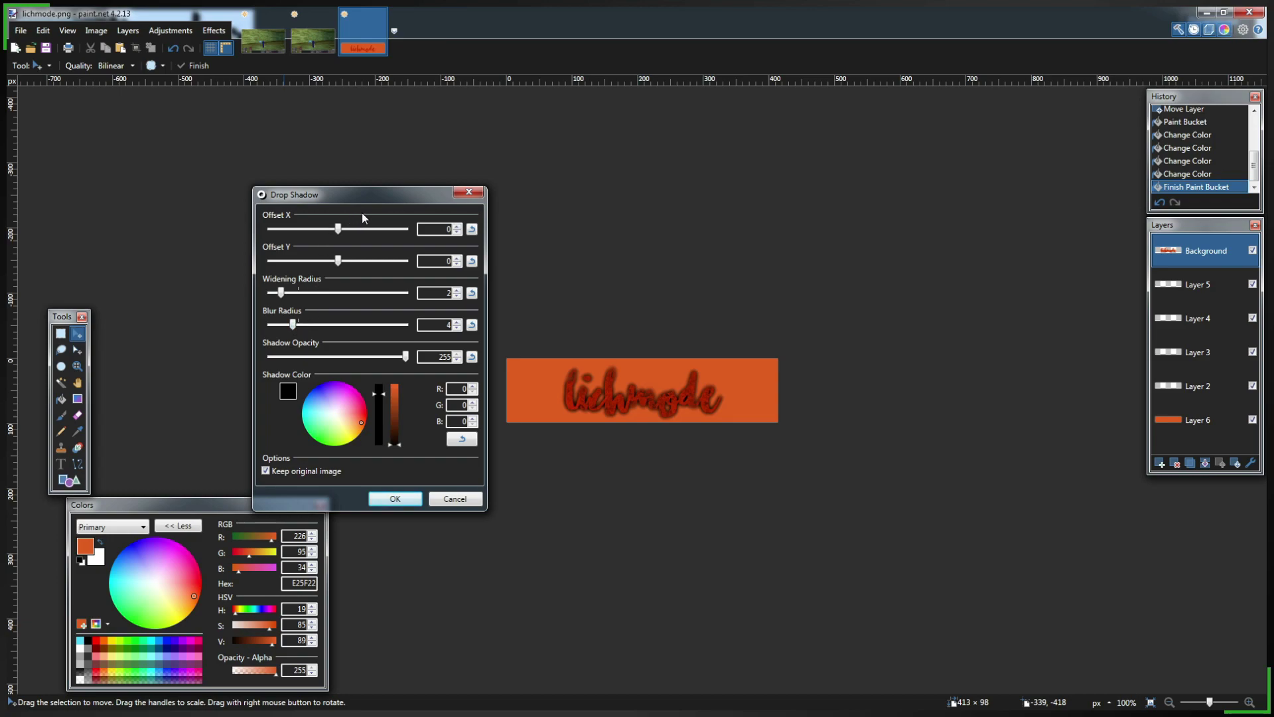
{"action": "left_click_drag", "start_coordinate": [338, 229], "coordinate": [345, 262]}
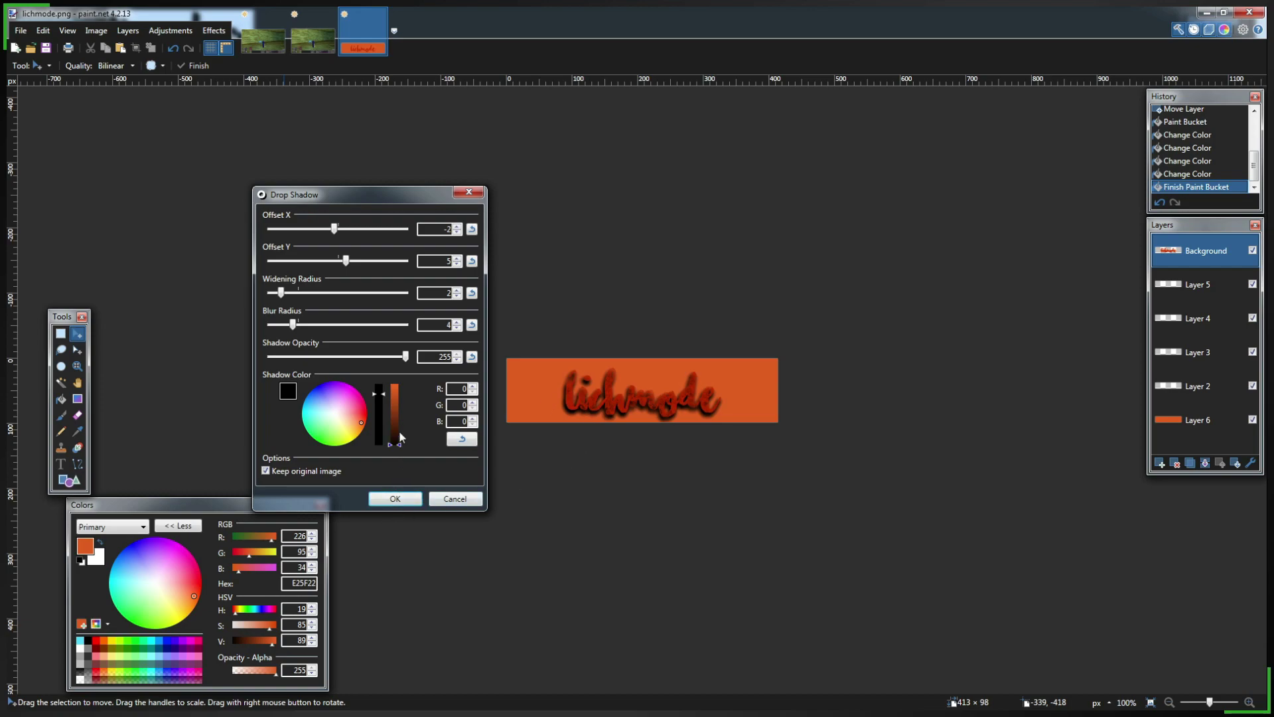
{"action": "left_click_drag", "start_coordinate": [397, 445], "coordinate": [396, 435]}
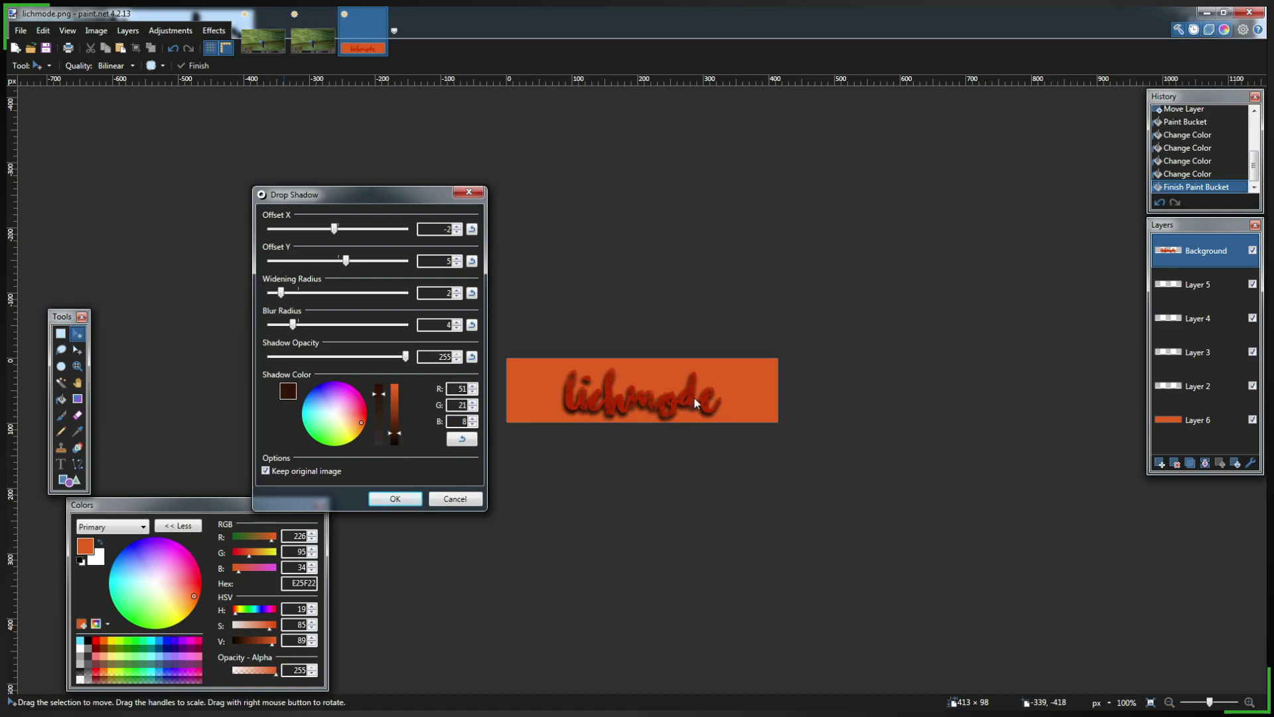
{"action": "left_click", "coordinate": [400, 502]}
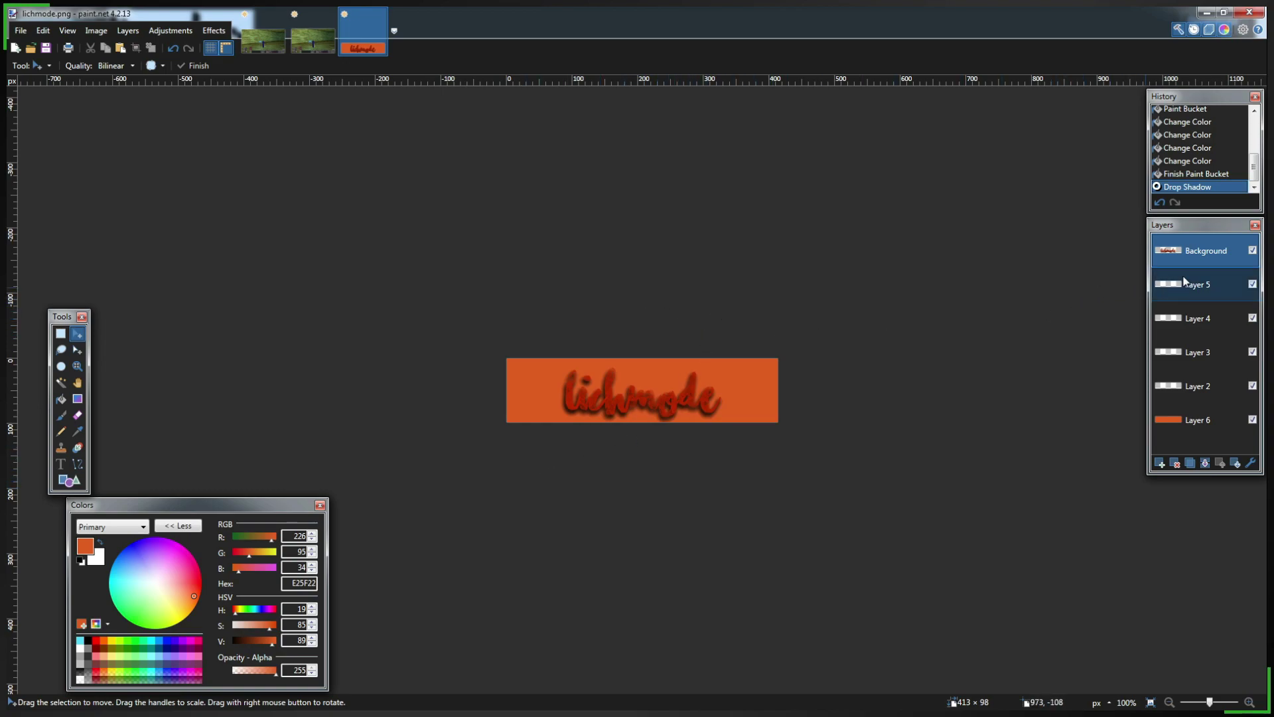
Step: Draw a black-to-white linear gradient on Layer 5, running diagonally from upper left to lower right over about 505 × 263 px
{"action": "left_click", "coordinate": [1216, 291]}
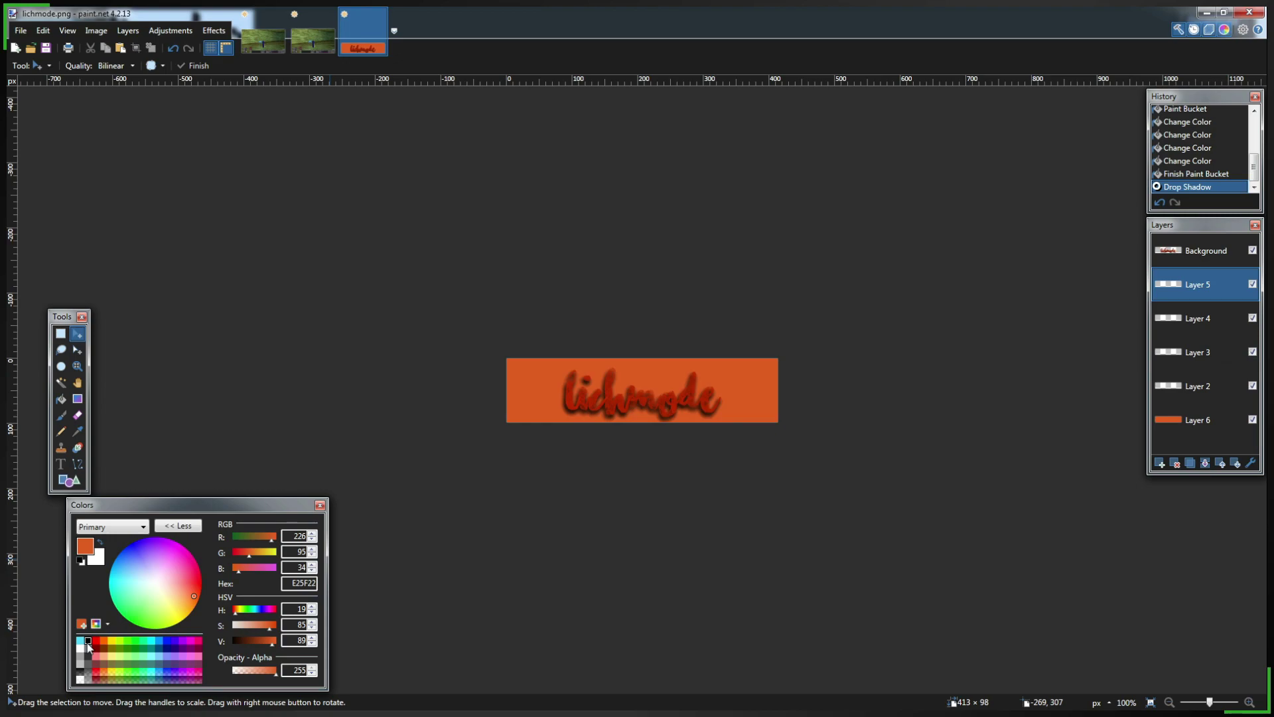
{"action": "left_click", "coordinate": [178, 526]}
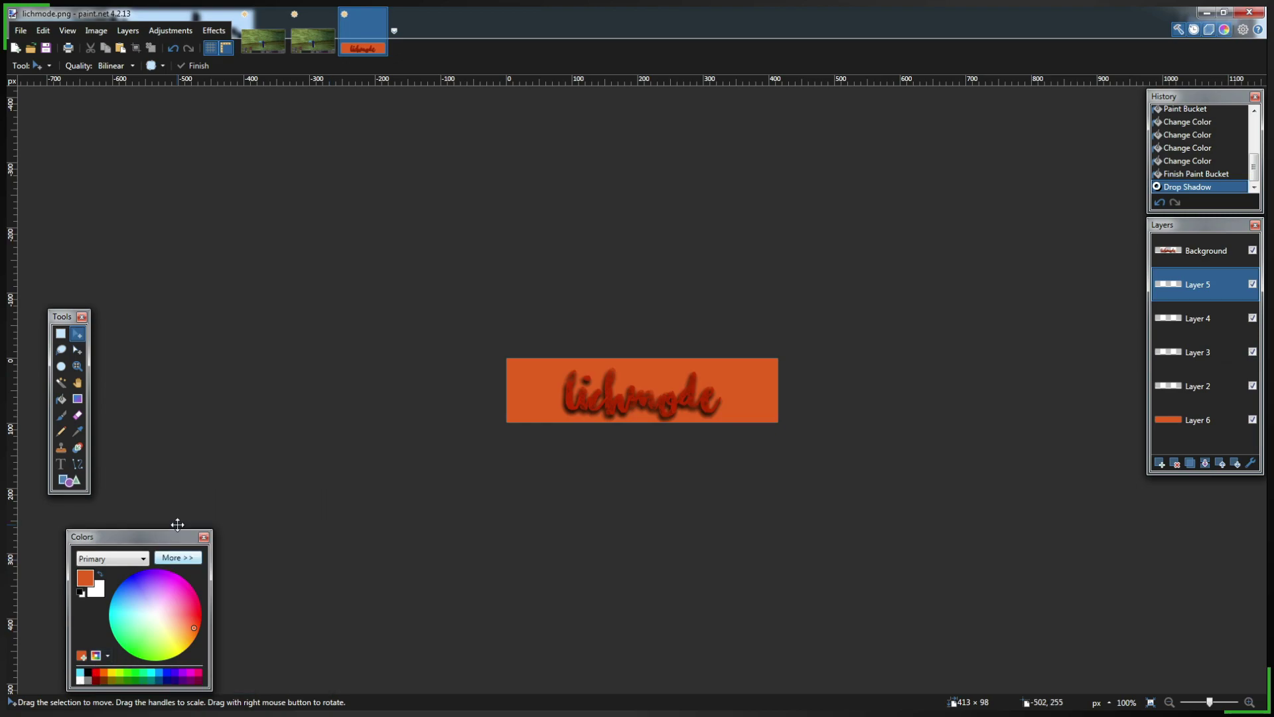
{"action": "left_click_drag", "start_coordinate": [160, 541], "coordinate": [187, 488]}
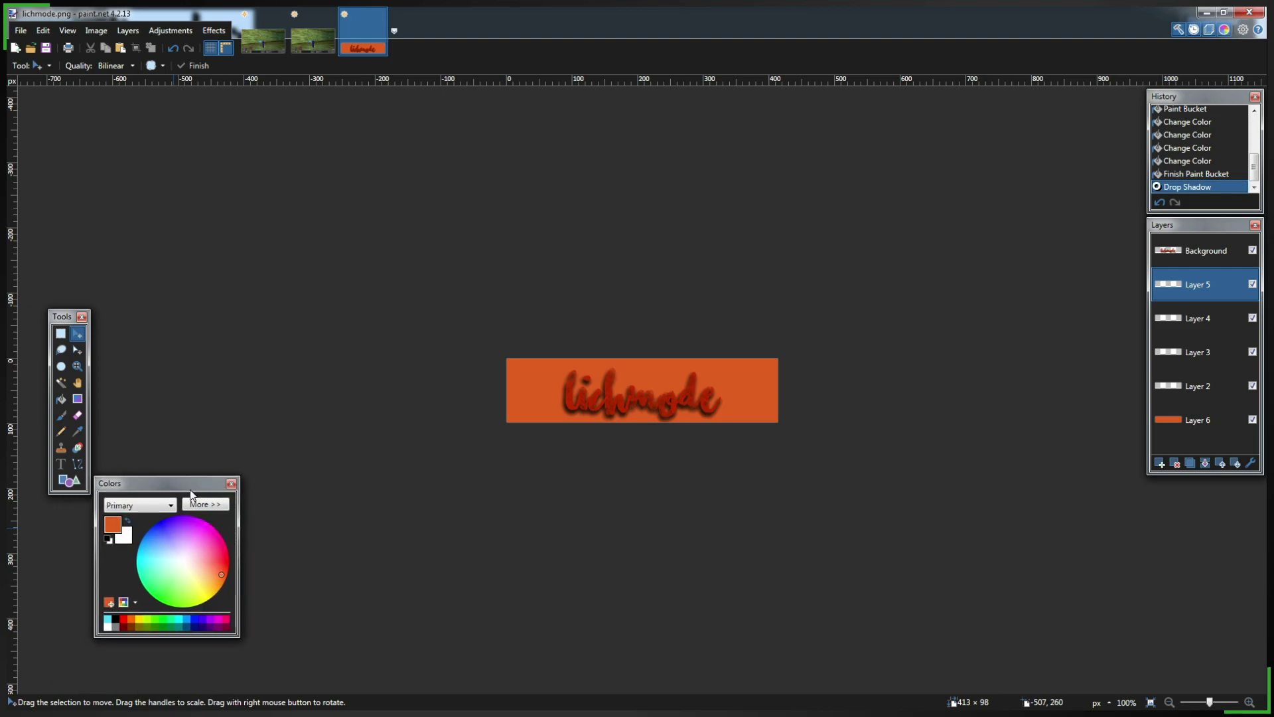
{"action": "left_click", "coordinate": [115, 619]}
{"action": "left_click_drag", "start_coordinate": [163, 482], "coordinate": [90, 527]}
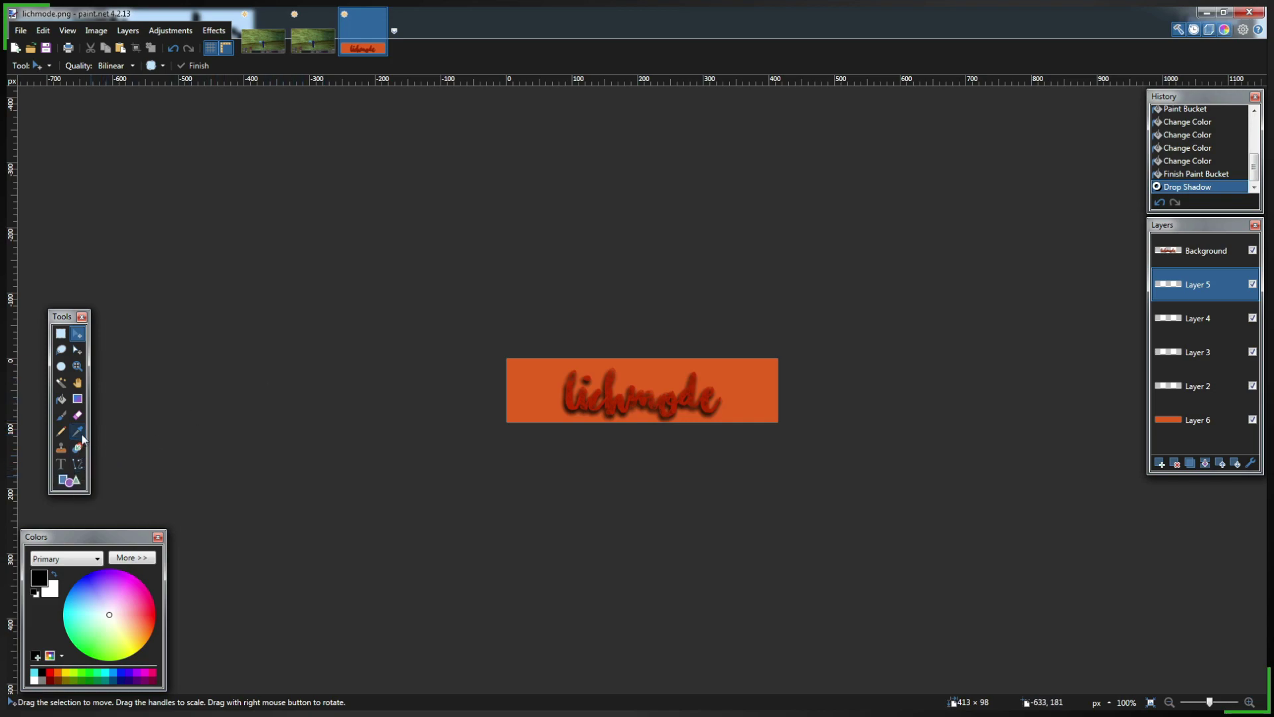
{"action": "left_click", "coordinate": [81, 401]}
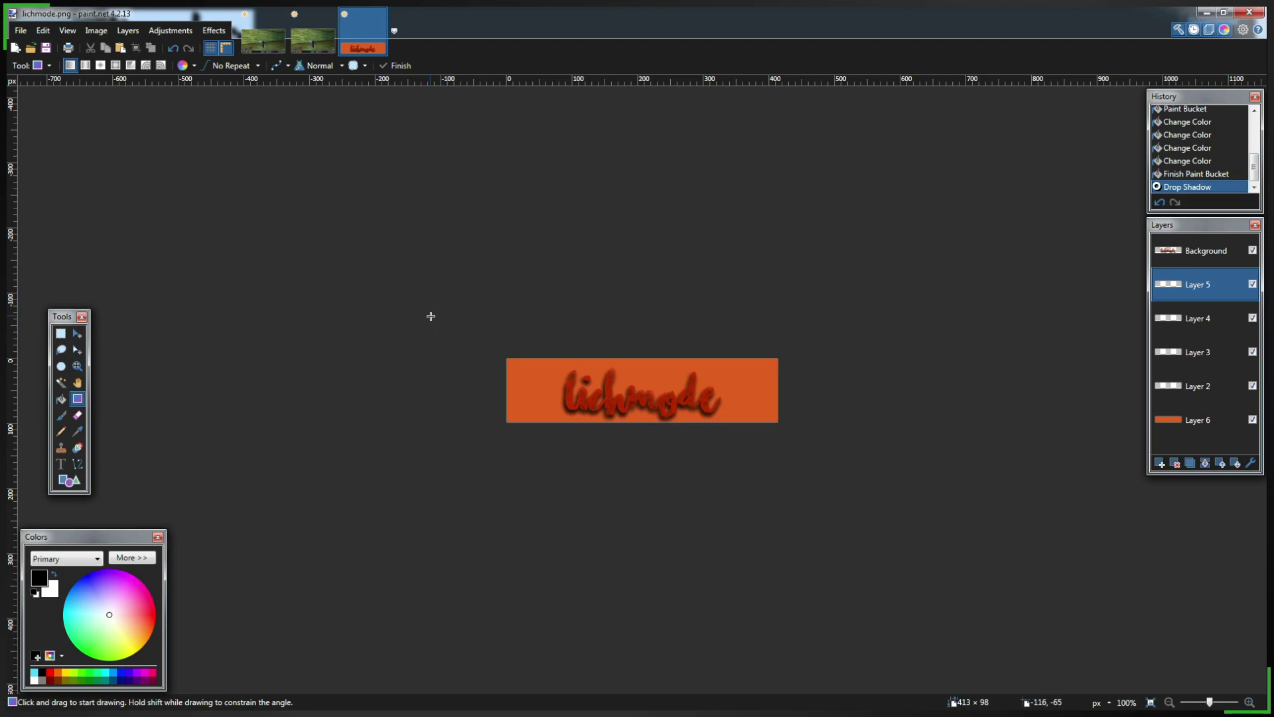
{"action": "left_click_drag", "start_coordinate": [431, 316], "coordinate": [762, 488]}
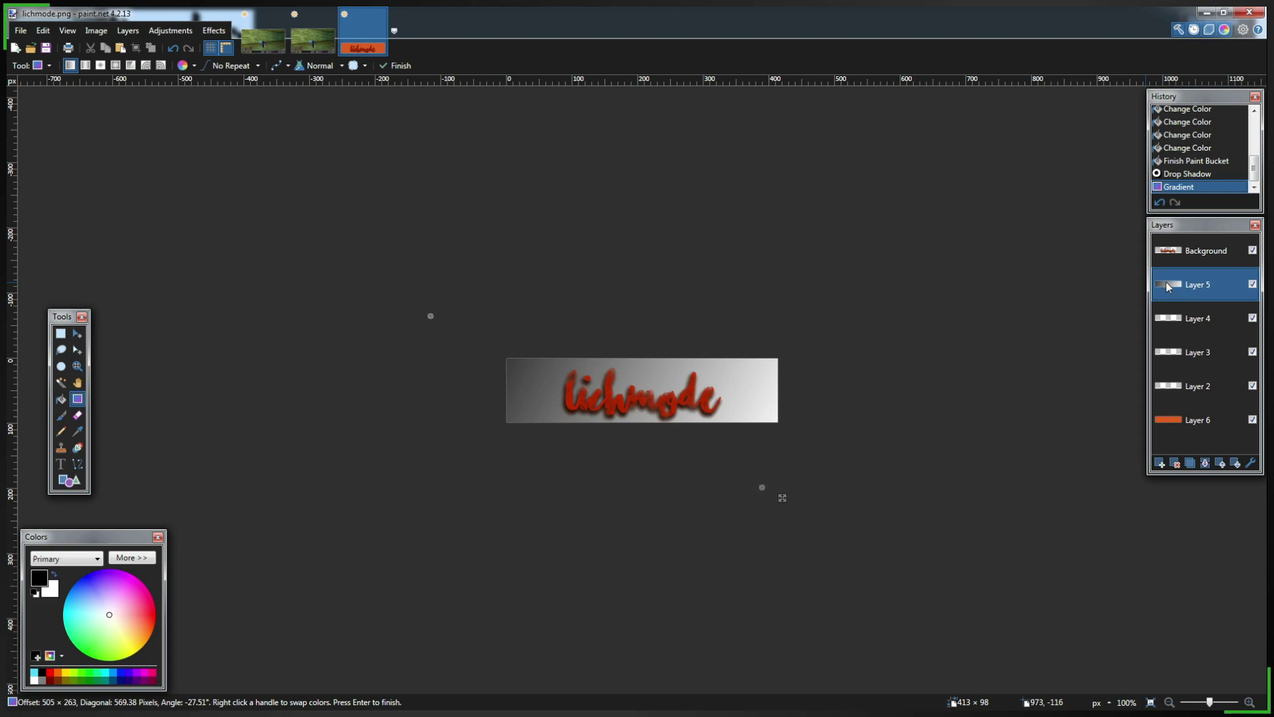
{"action": "key", "text": "Return"}
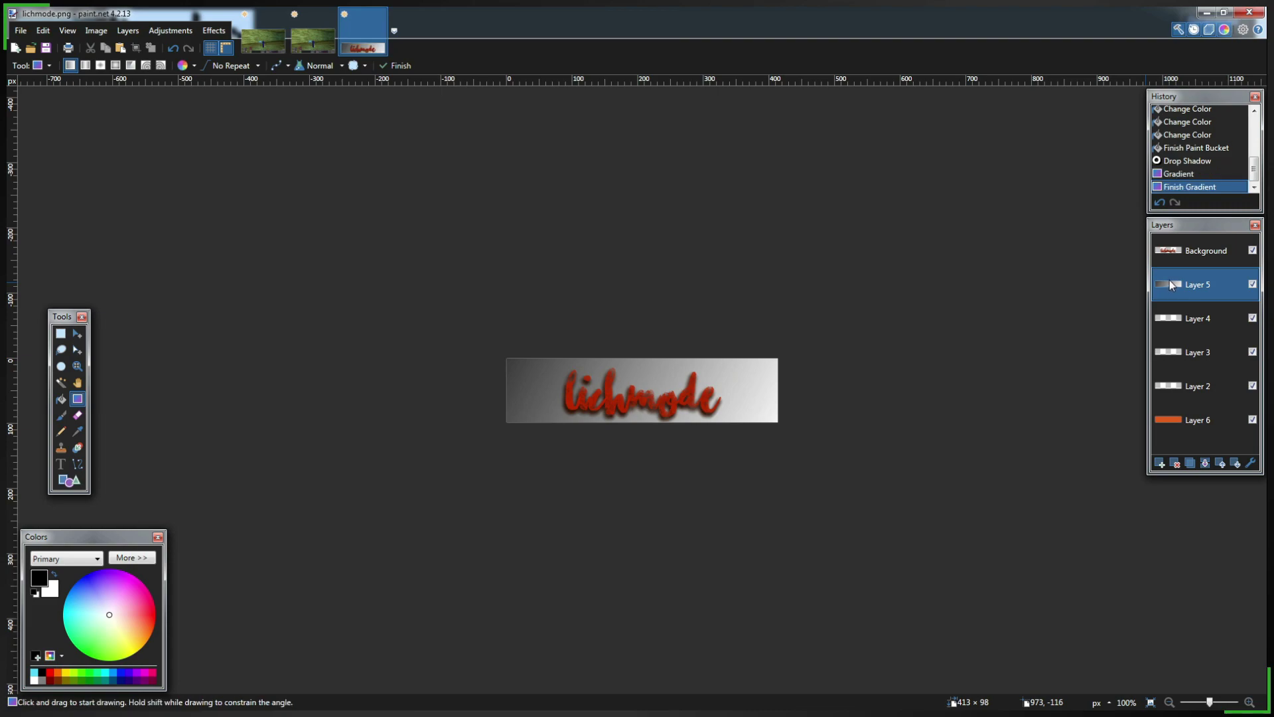
Step: Set Layer 5's blend mode to Multiply and redraw its diagonal gradient shorter, about 273 × 173 px, ending near the start of the text
{"action": "double_click", "coordinate": [1169, 282]}
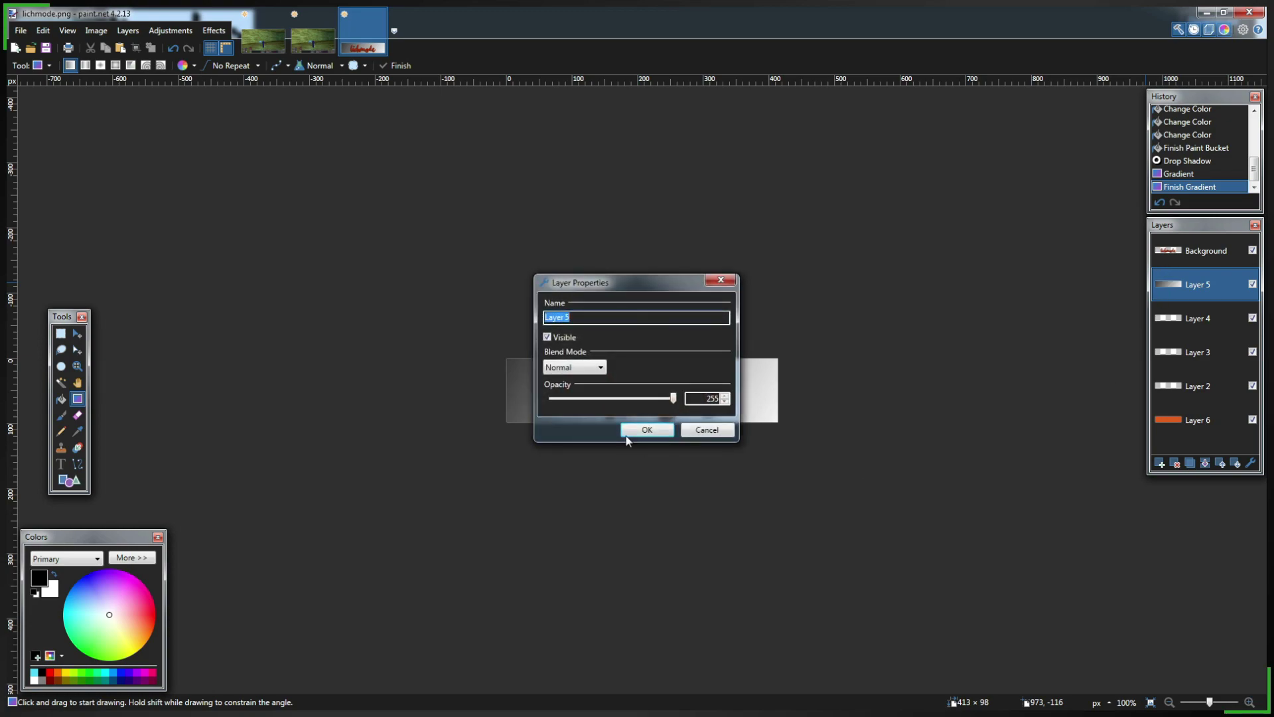
{"action": "left_click_drag", "start_coordinate": [579, 283], "coordinate": [882, 291]}
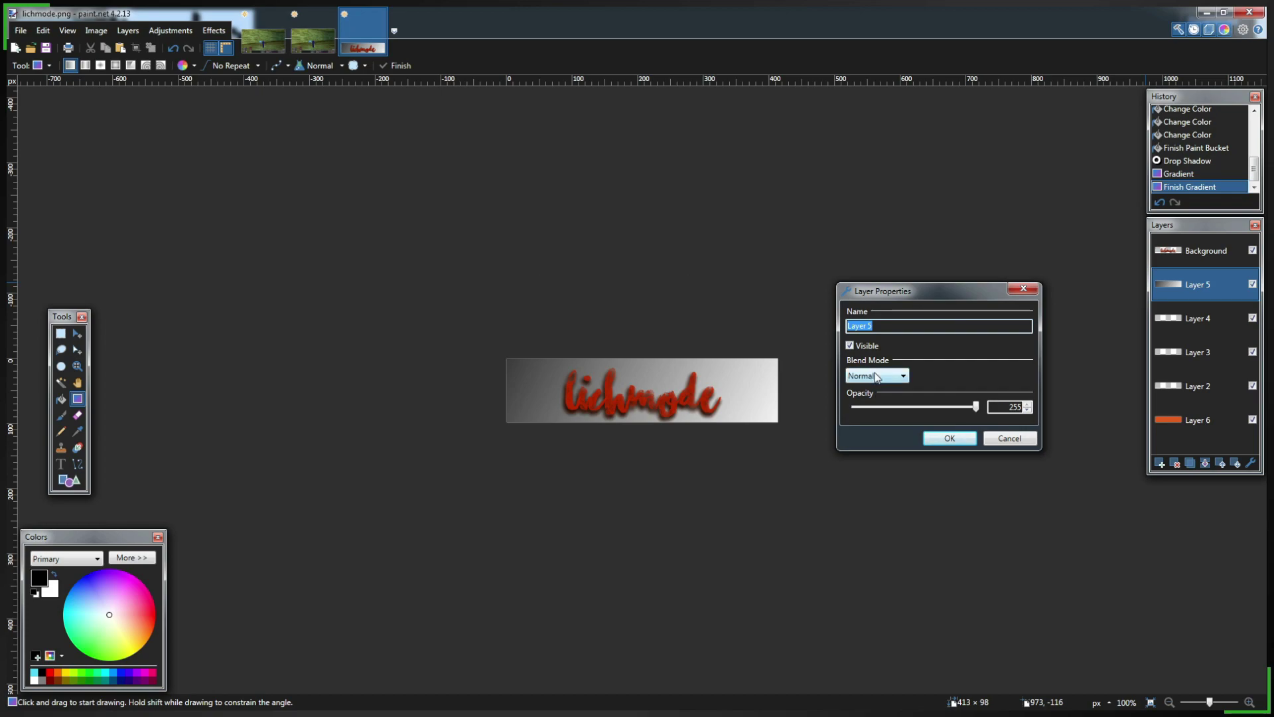
{"action": "left_click", "coordinate": [887, 376]}
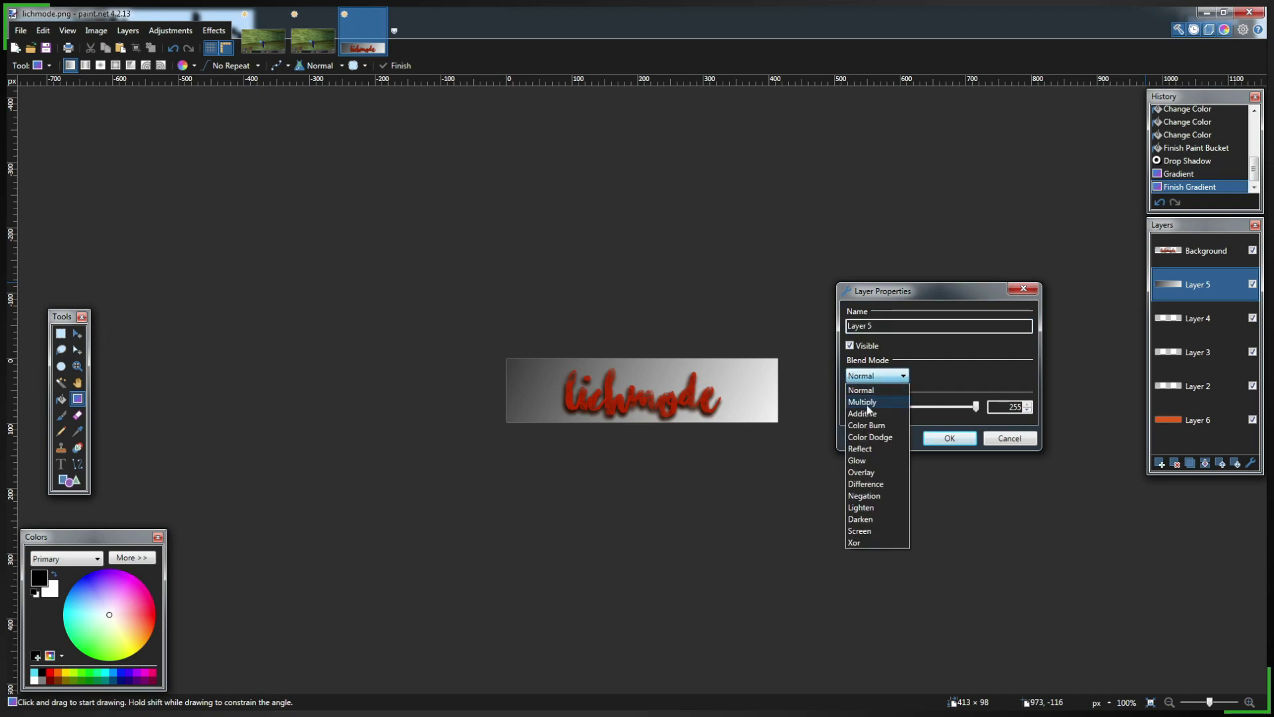
{"action": "left_click", "coordinate": [862, 402]}
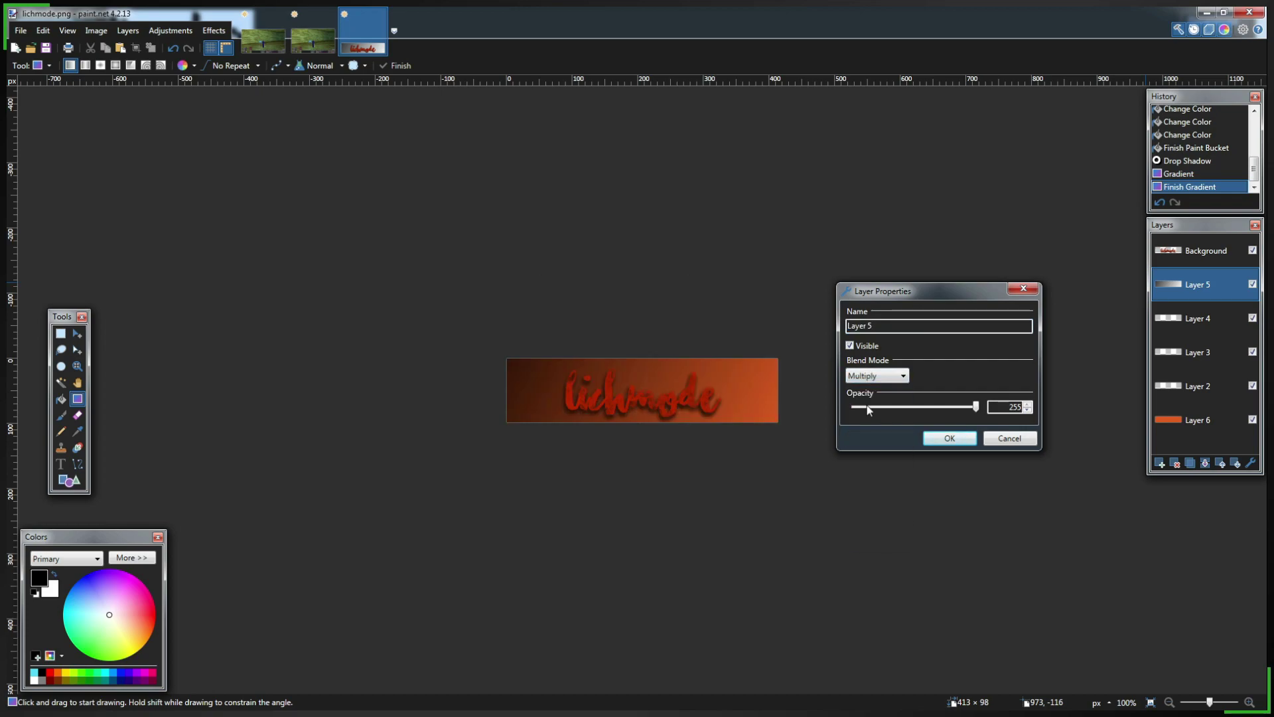
{"action": "left_click", "coordinate": [949, 437]}
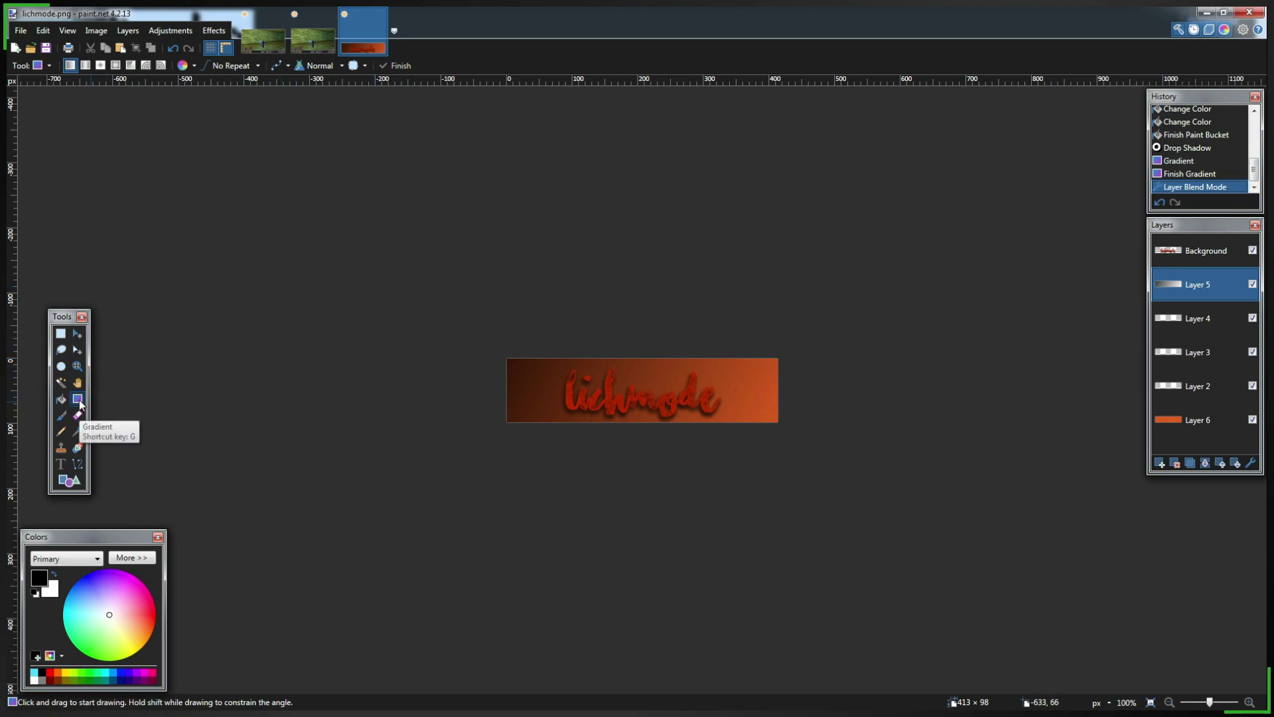
{"action": "left_click_drag", "start_coordinate": [402, 296], "coordinate": [582, 409]}
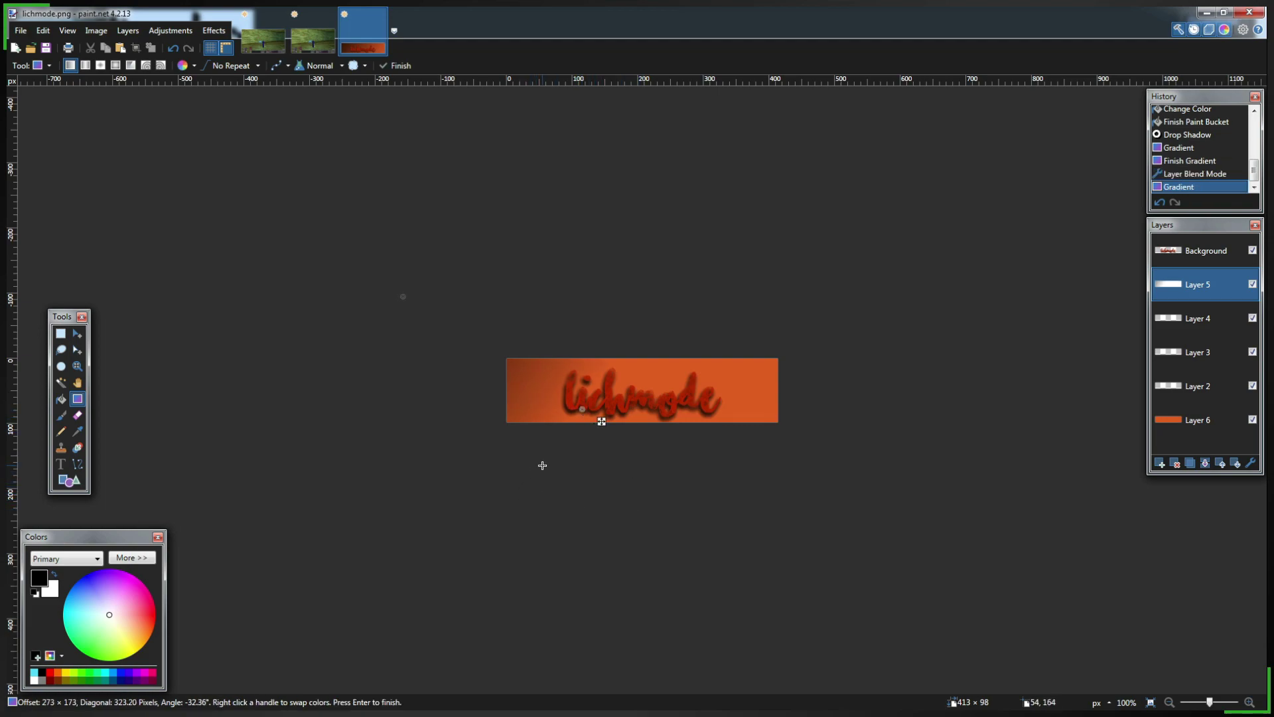
{"action": "key", "text": "Return"}
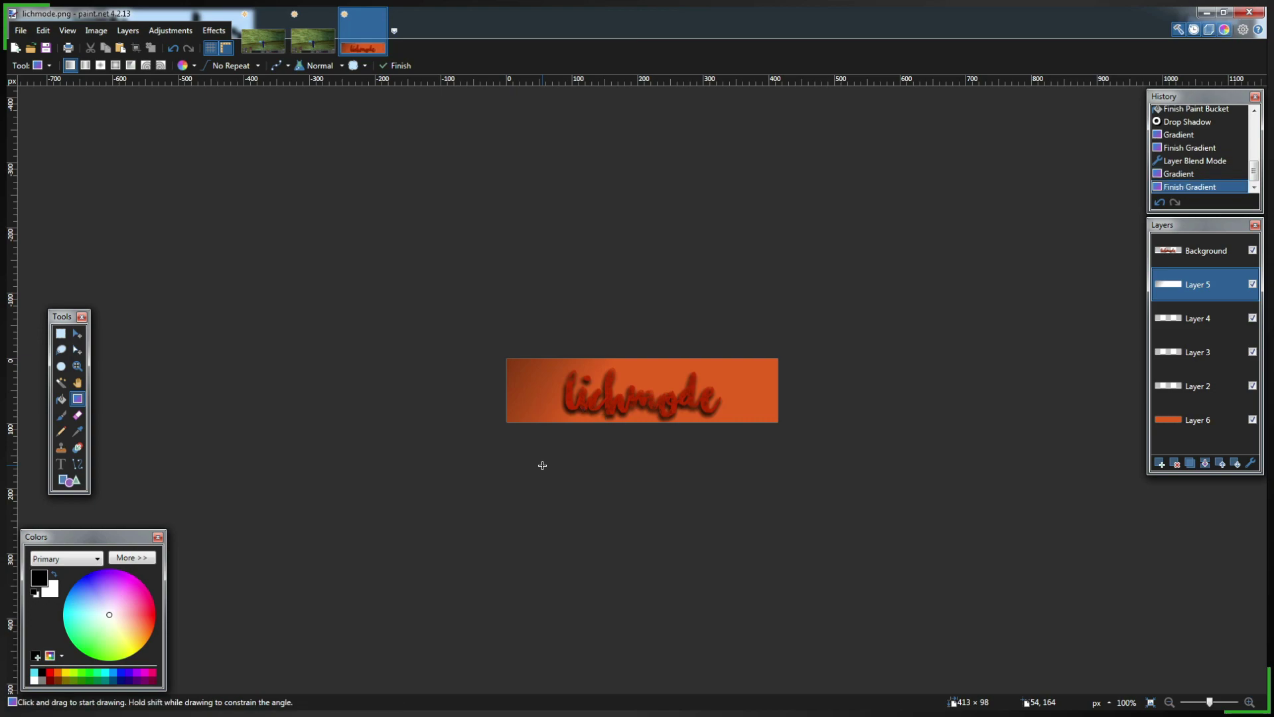
Step: Set Layer 4's blend mode to Multiply
{"action": "double_click", "coordinate": [1172, 319]}
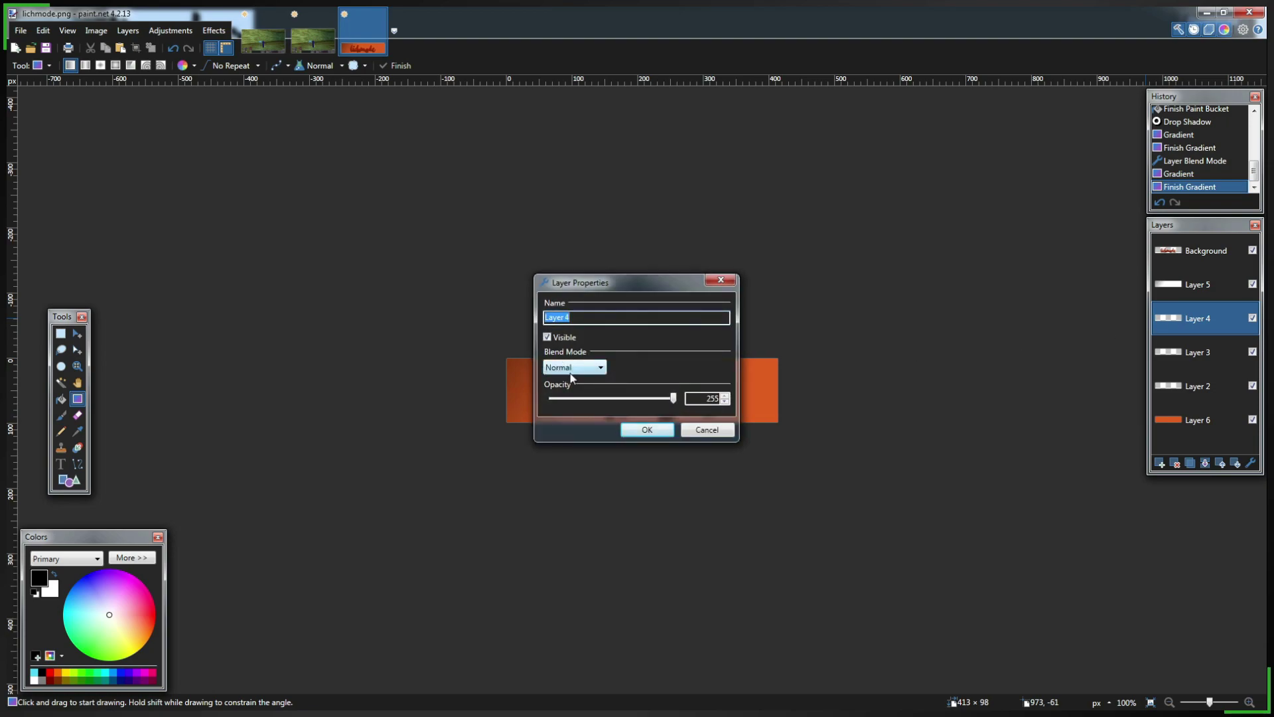
{"action": "left_click", "coordinate": [572, 368]}
{"action": "left_click", "coordinate": [572, 390]}
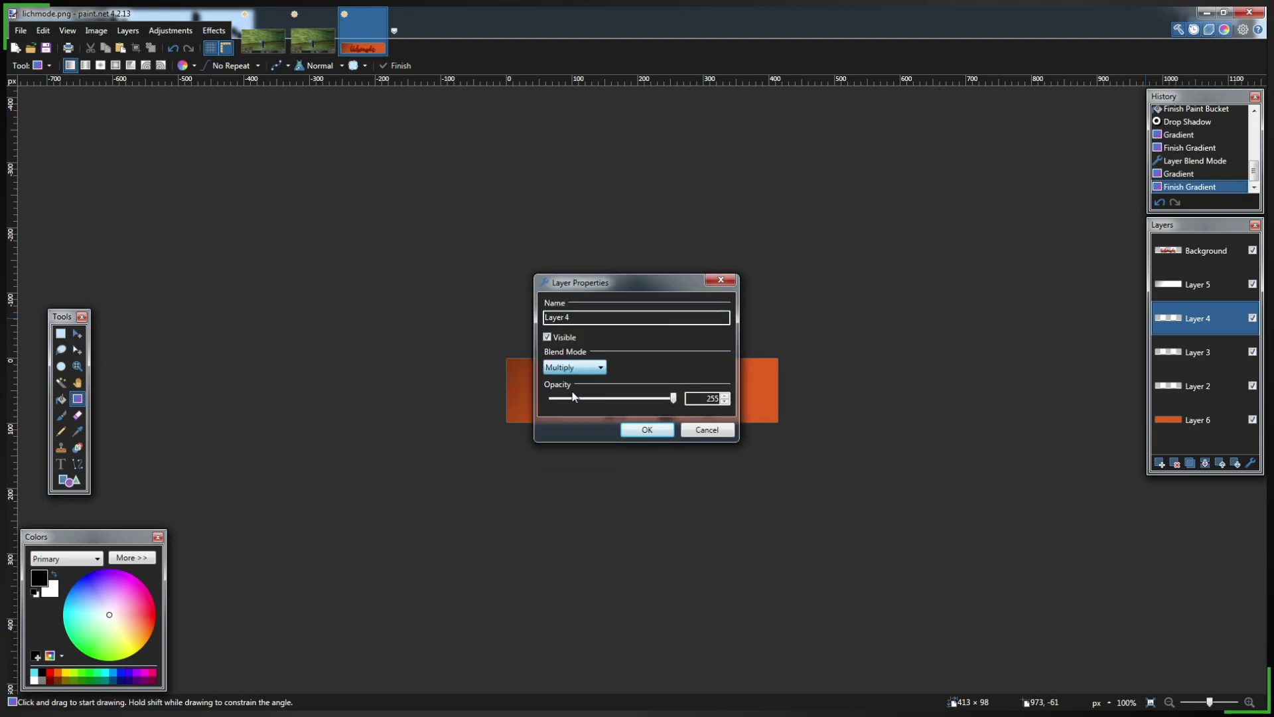
{"action": "left_click", "coordinate": [647, 429]}
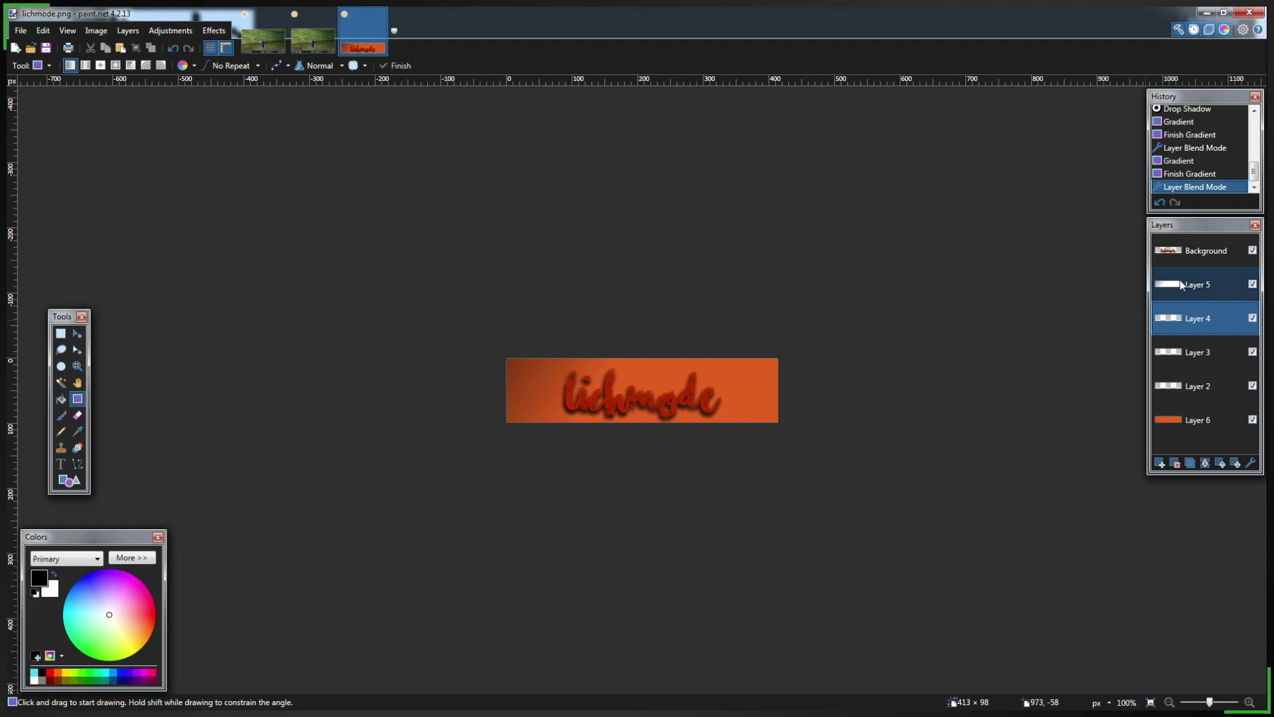
Step: Redraw Layer 5's diagonal gradient from outside the banner's upper-left corner to the middle of the text, about 272 × 114 px
{"action": "left_click", "coordinate": [1215, 284]}
{"action": "left_click_drag", "start_coordinate": [422, 296], "coordinate": [618, 419]}
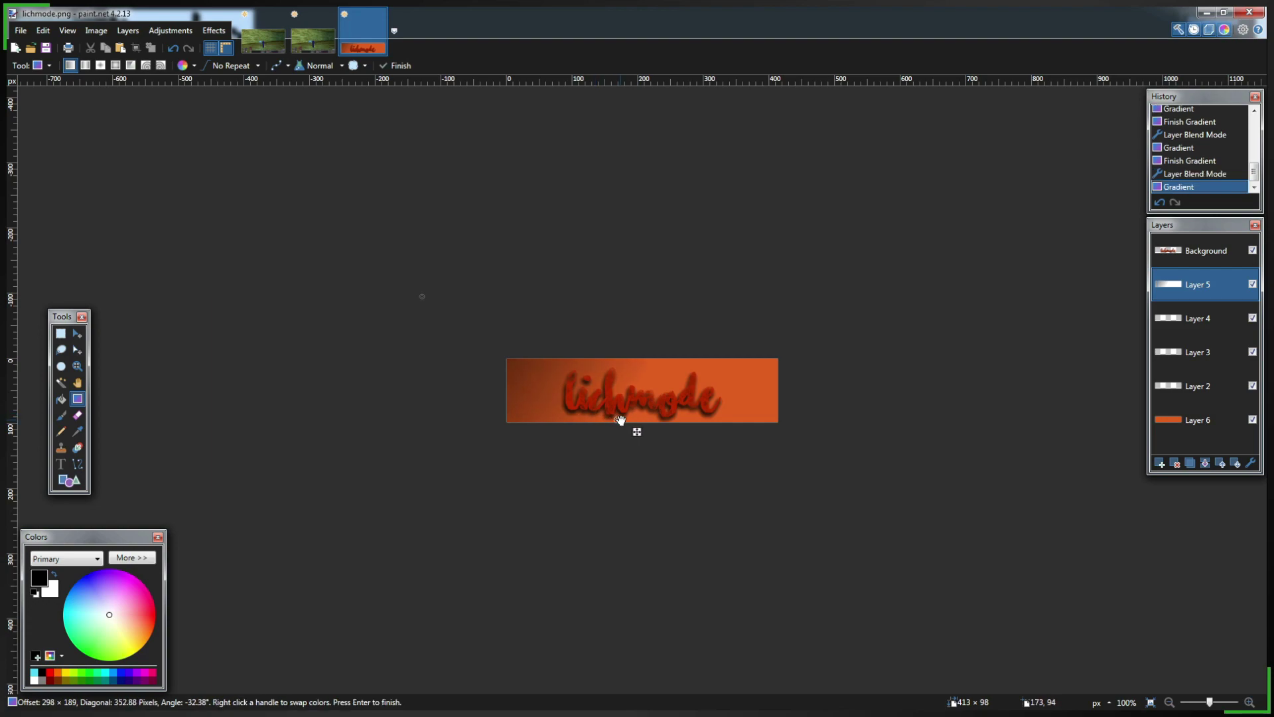
{"action": "left_click_drag", "start_coordinate": [374, 260], "coordinate": [374, 261]}
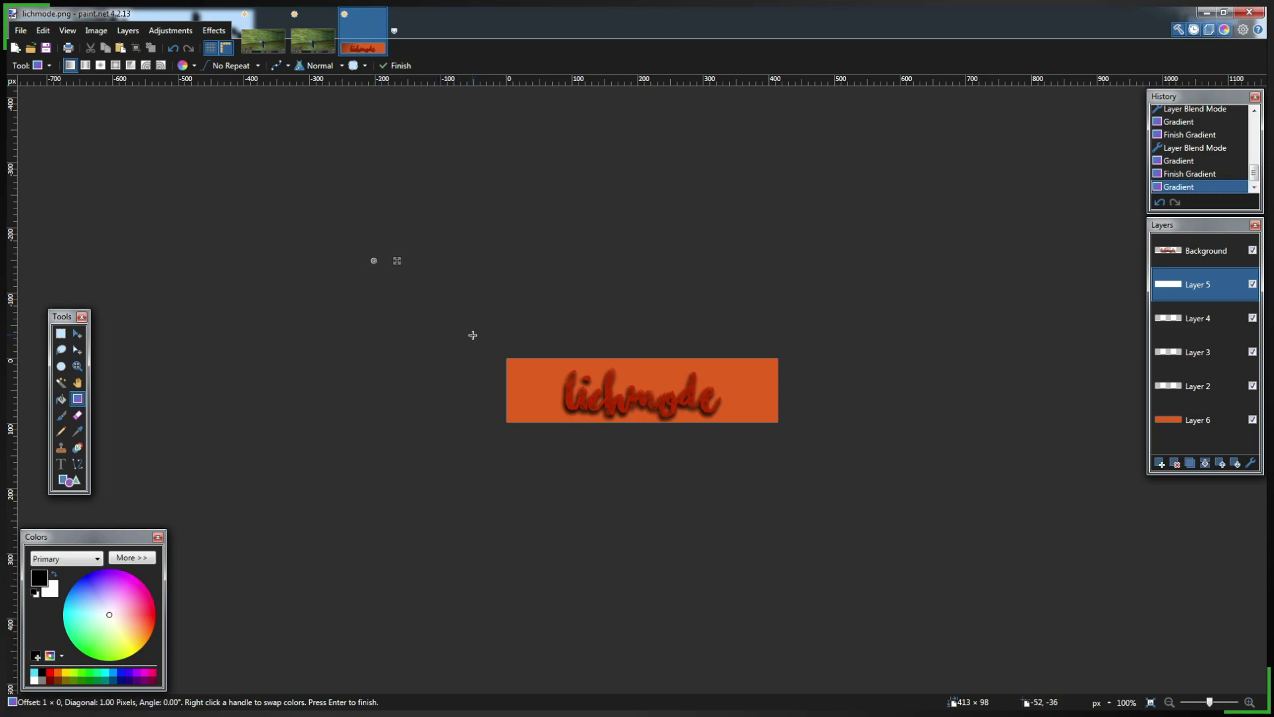
{"action": "left_click_drag", "start_coordinate": [452, 322], "coordinate": [629, 397]}
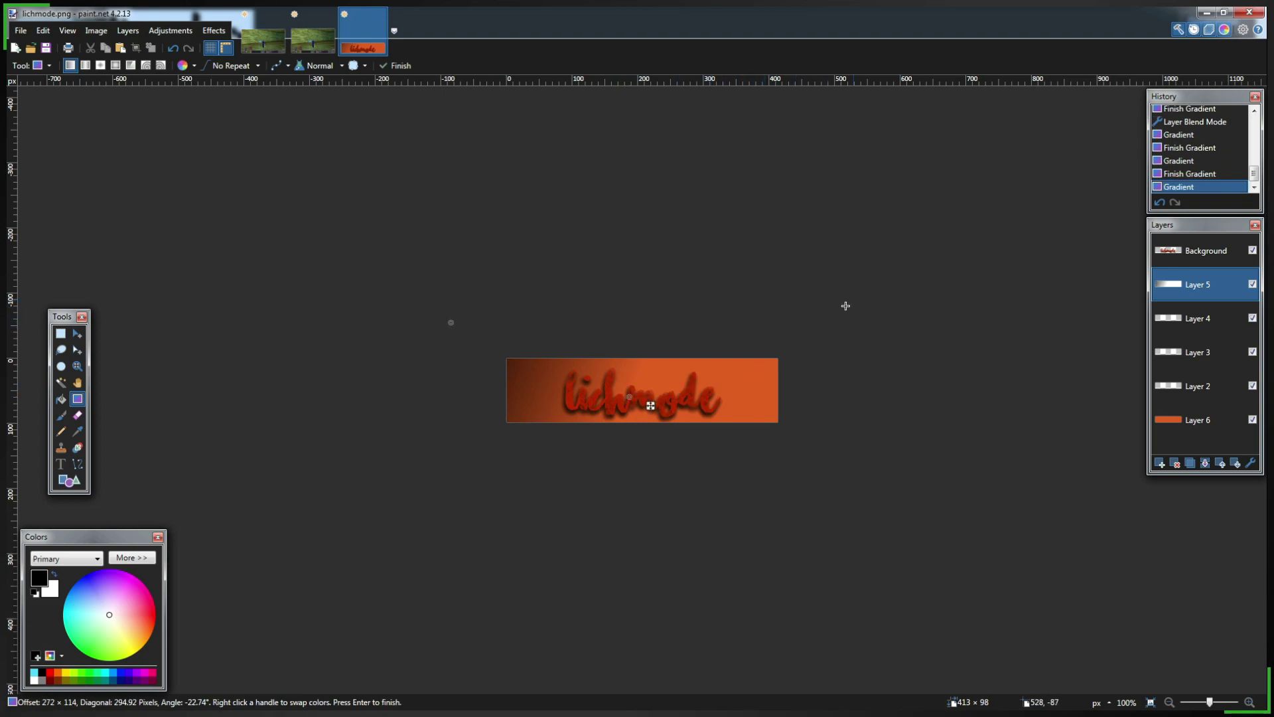
Step: Draw a linear gradient on Layer 4 from beyond the banner's lower-right corner to the middle of the text, about 280 × 79 px
{"action": "left_click", "coordinate": [1172, 325]}
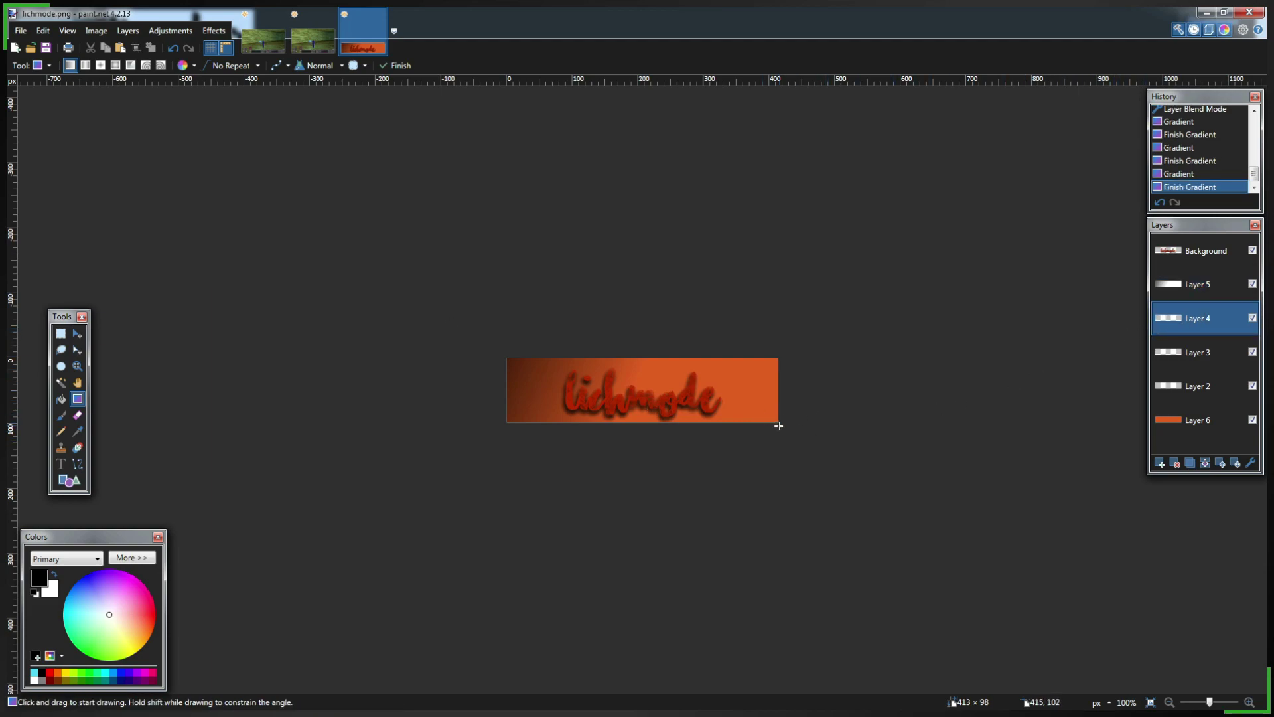
{"action": "left_click_drag", "start_coordinate": [839, 451], "coordinate": [655, 400]}
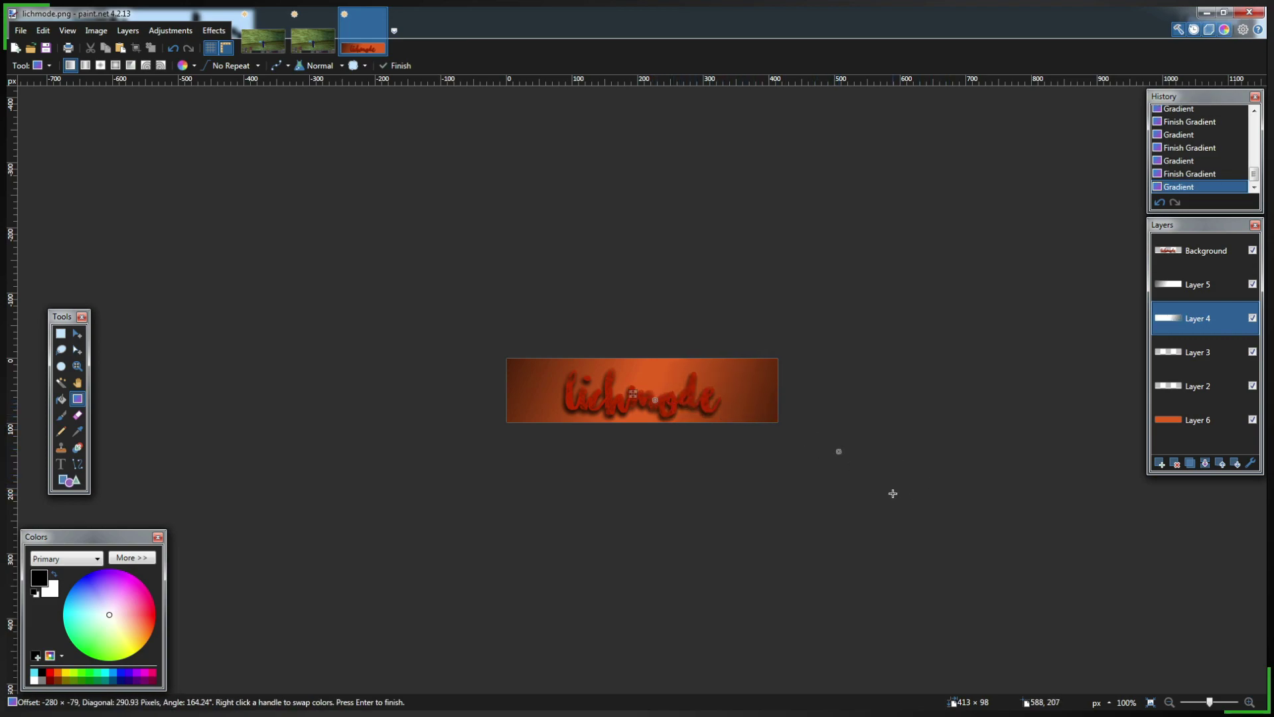
{"action": "key", "text": "Return"}
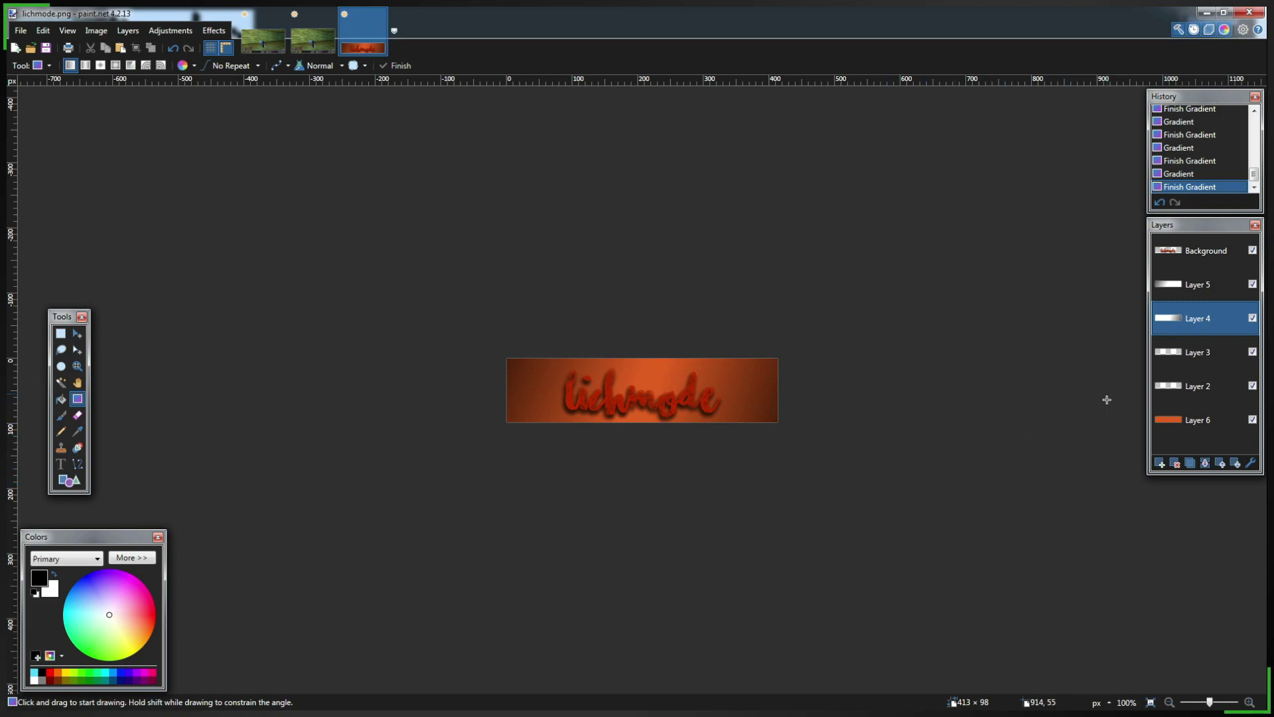
Step: Choose a salmon pink primary colour and fill Layer 3 with it, keeping the layer directly below Layer 4
{"action": "left_click_drag", "start_coordinate": [1189, 358], "coordinate": [1197, 298]}
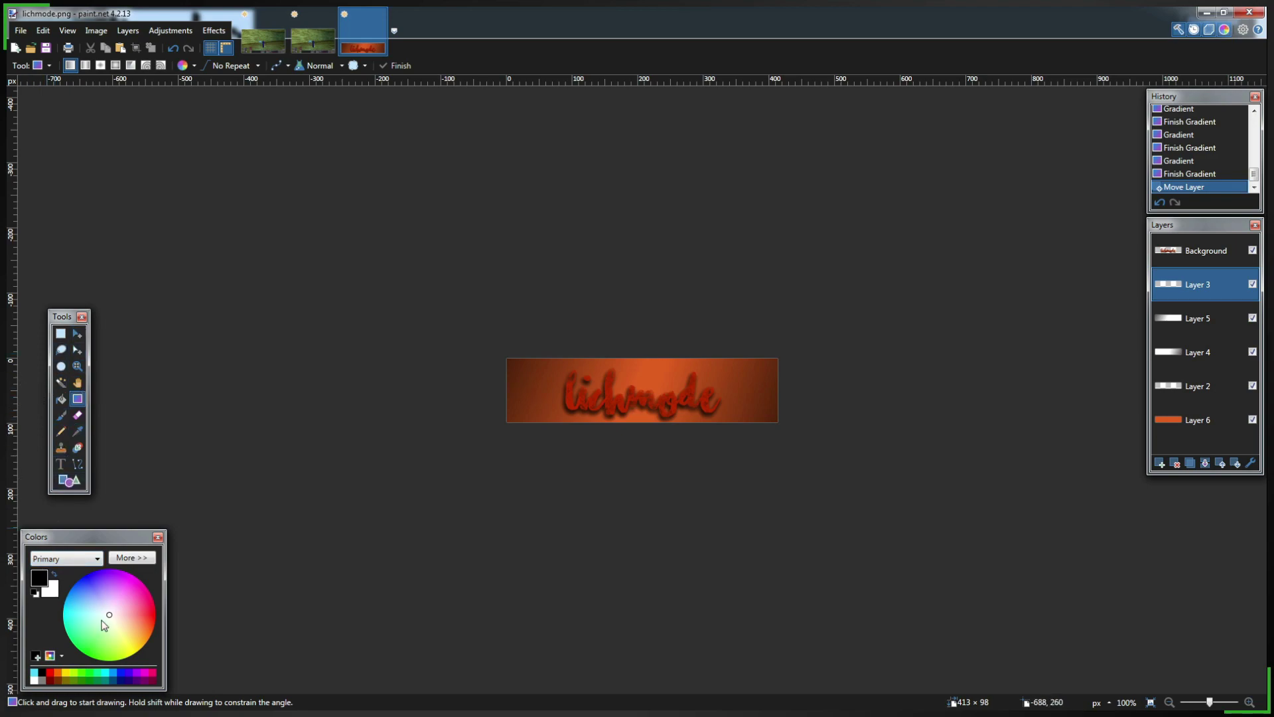
{"action": "mouse_move", "coordinate": [107, 618]}
{"action": "left_mouse_down"}
{"action": "mouse_move", "coordinate": [111, 641]}
{"action": "mouse_move", "coordinate": [108, 607]}
{"action": "mouse_move", "coordinate": [140, 625]}
{"action": "left_mouse_up"}
{"action": "left_click_drag", "start_coordinate": [1188, 278], "coordinate": [1187, 354]}
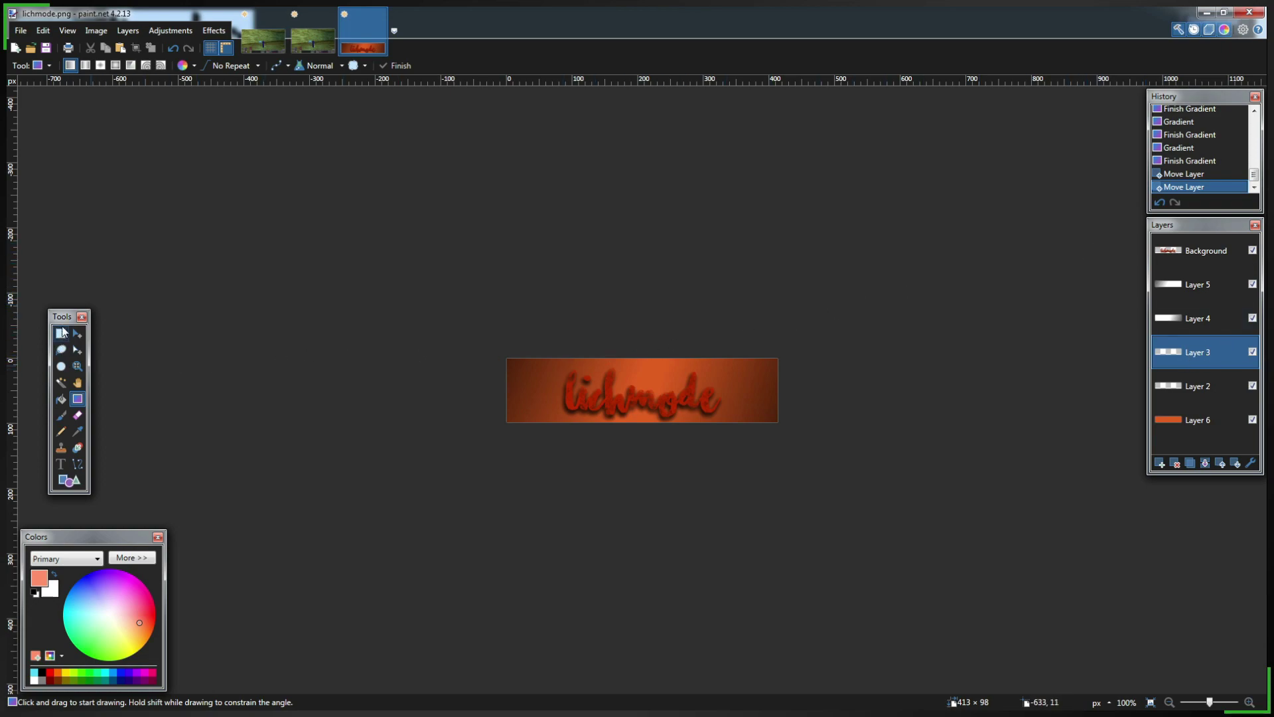
{"action": "left_click", "coordinate": [61, 400]}
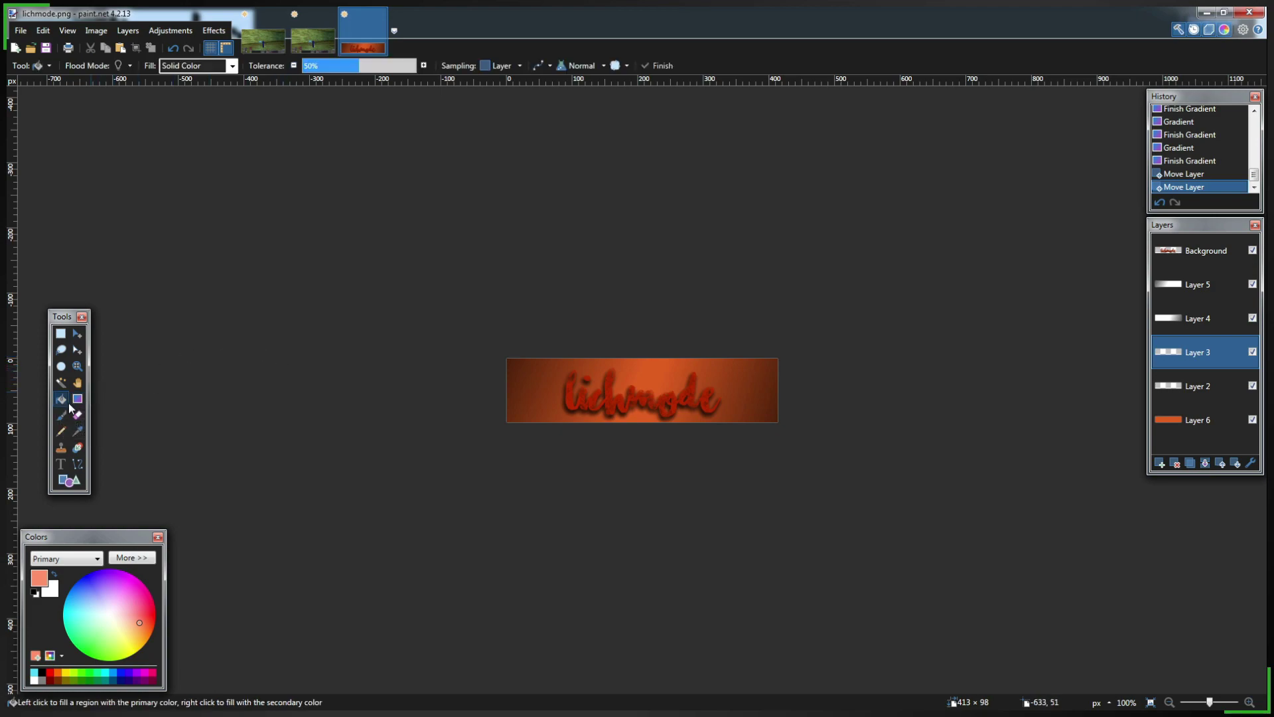
{"action": "left_click", "coordinate": [578, 381]}
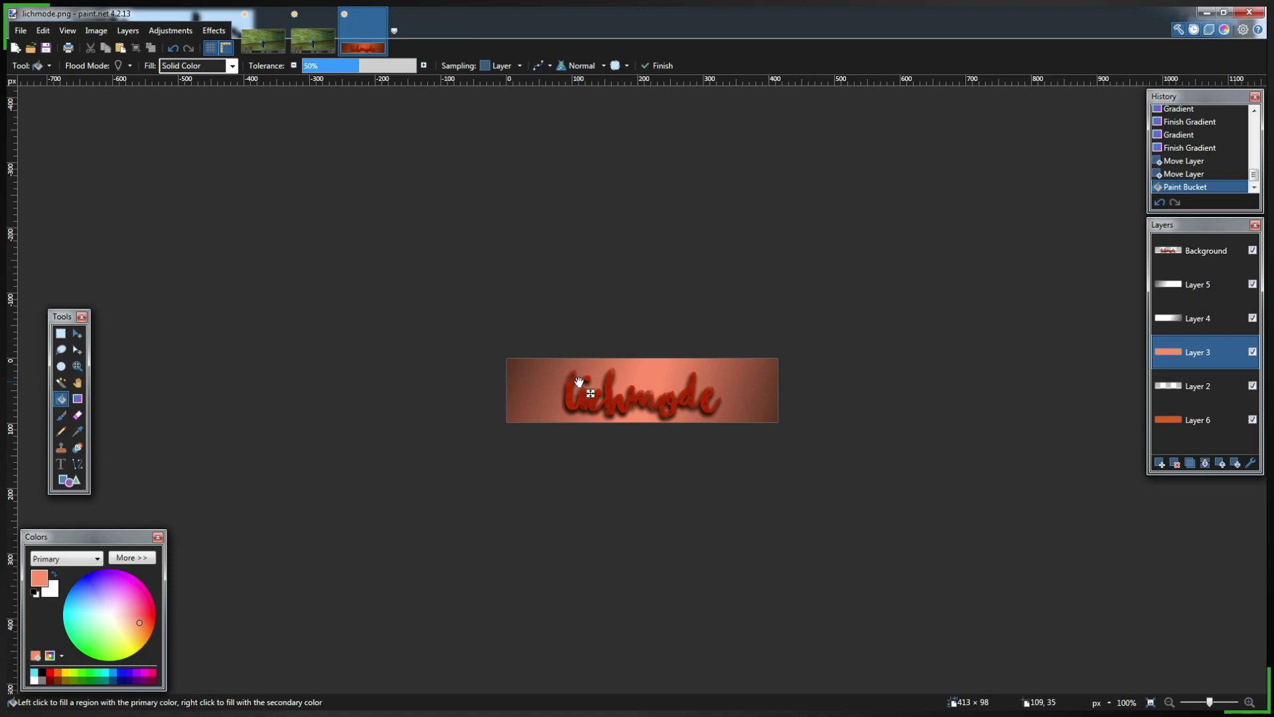
Step: Erase a 407 × 92 px rectangle starting at 3, 3 from Layer 3, leaving a 3 px salmon border around the banner
{"action": "scroll", "coordinate": [573, 453], "scroll_direction": "up", "scroll_amount": 1, "text": "ctrl"}
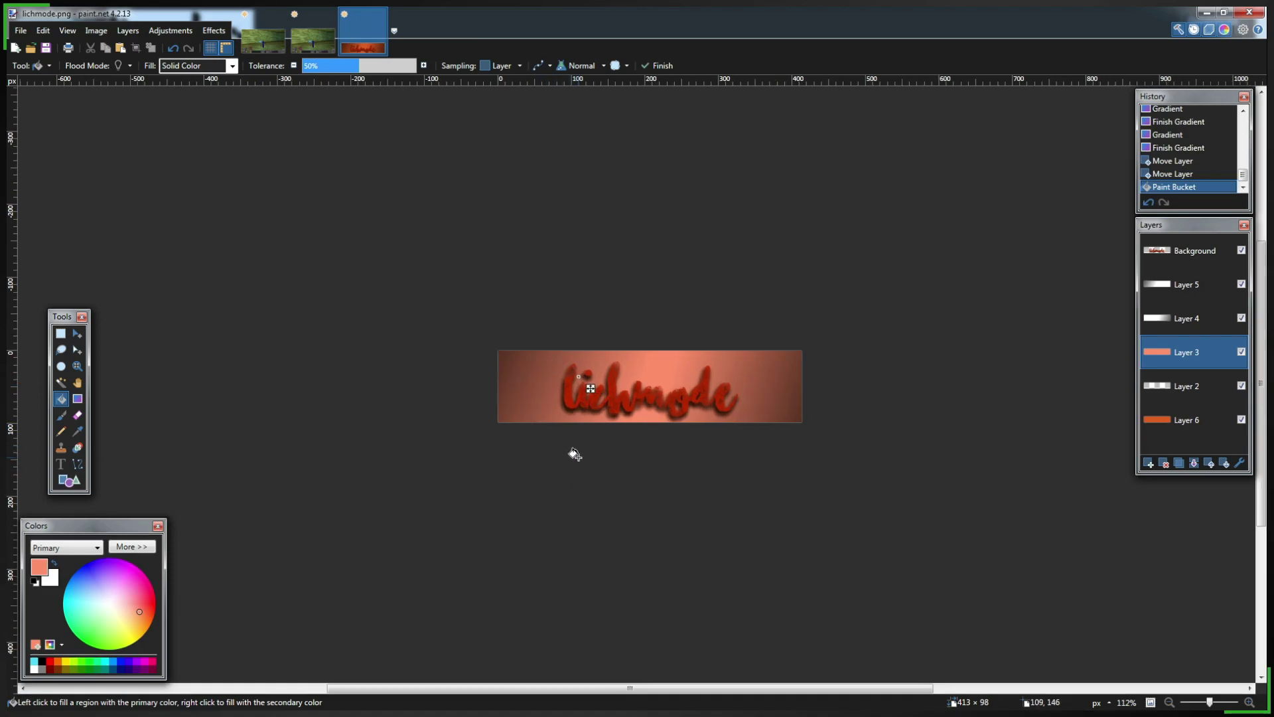
{"action": "scroll", "coordinate": [573, 453], "scroll_direction": "up", "scroll_amount": 3, "text": "ctrl"}
{"action": "scroll", "coordinate": [574, 454], "scroll_direction": "up", "scroll_amount": 2, "text": "ctrl"}
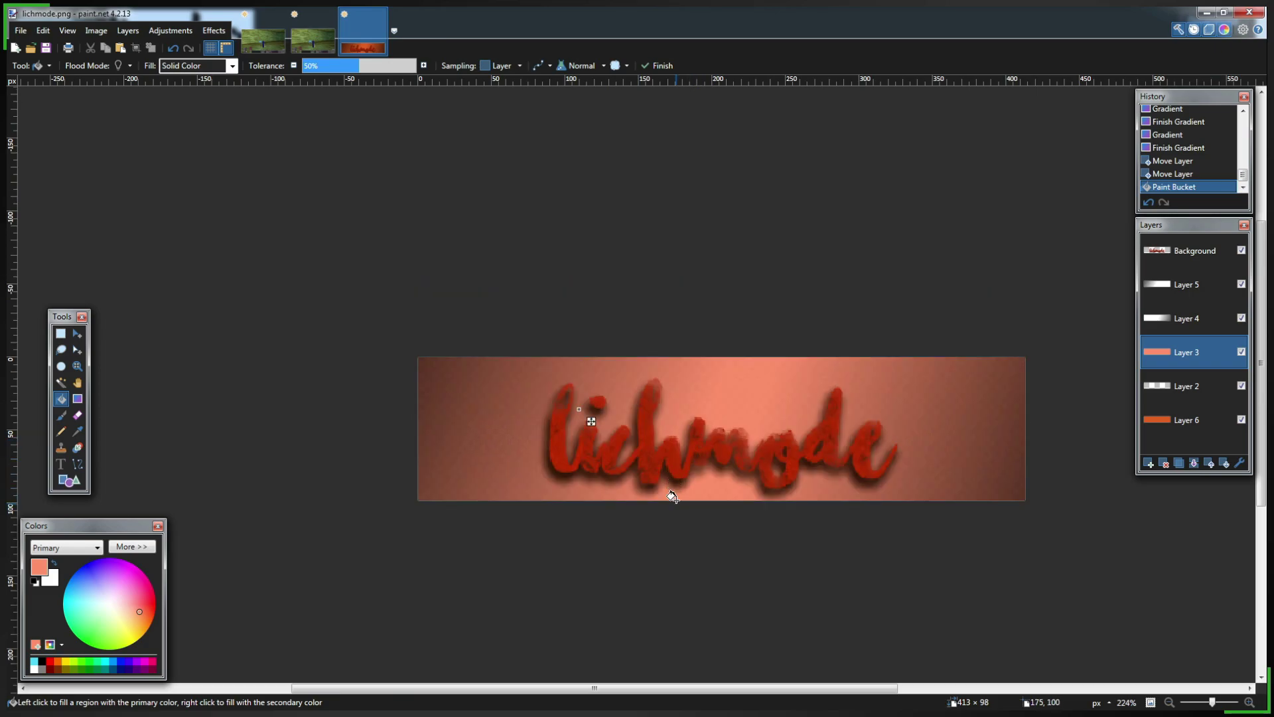
{"action": "scroll", "coordinate": [648, 506], "scroll_direction": "up", "scroll_amount": 1, "text": "ctrl"}
{"action": "scroll", "coordinate": [222, 276], "scroll_direction": "up", "scroll_amount": 5, "text": "ctrl"}
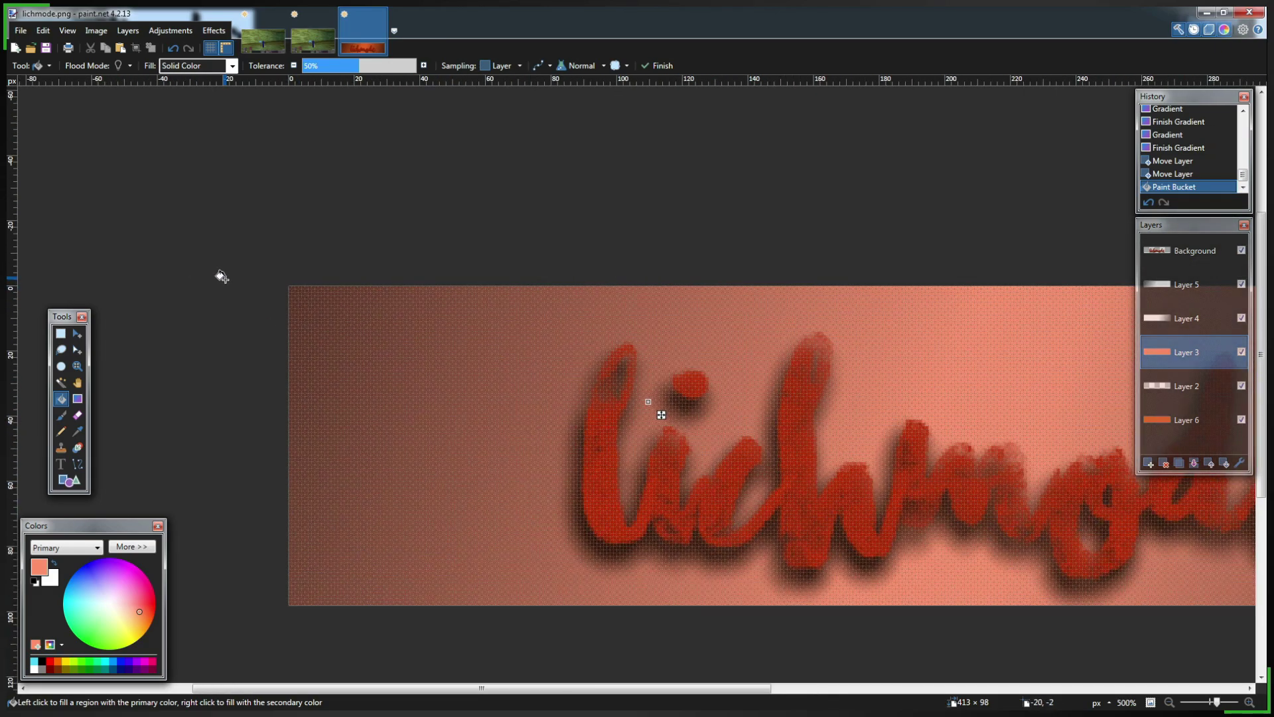
{"action": "scroll", "coordinate": [253, 299], "scroll_direction": "up", "scroll_amount": 4, "text": "ctrl"}
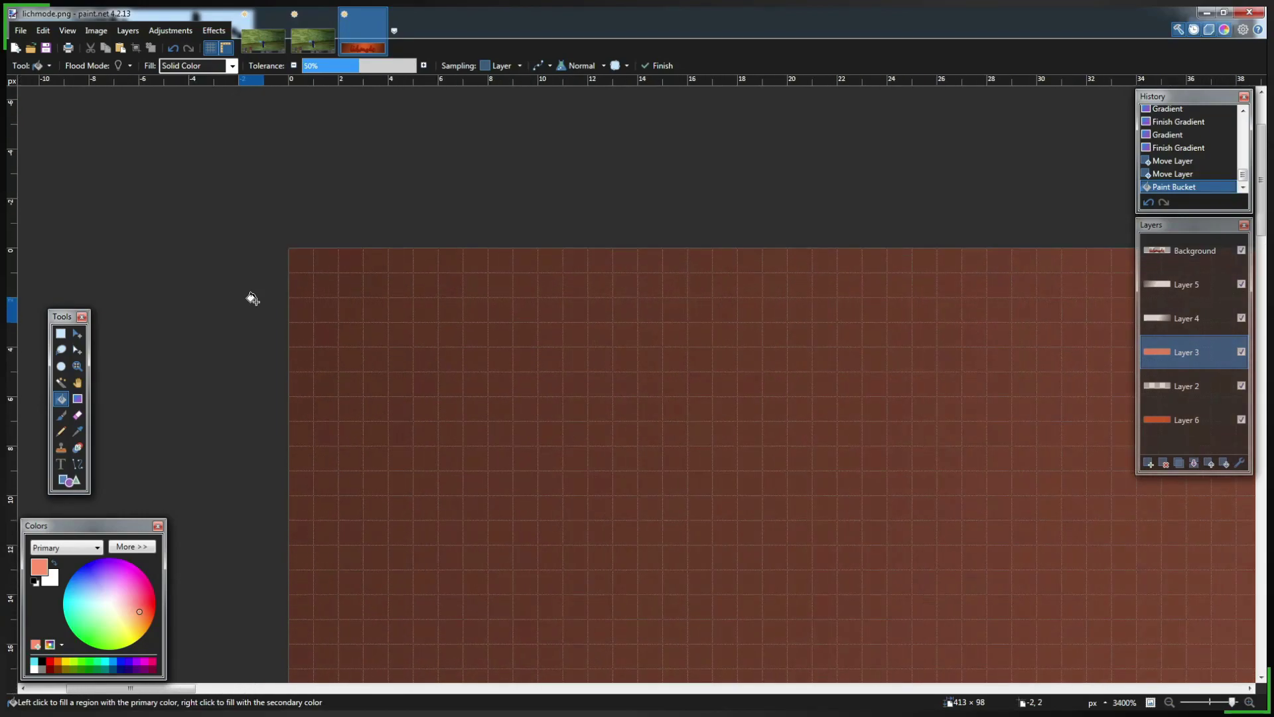
{"action": "scroll", "coordinate": [252, 299], "scroll_direction": "up", "scroll_amount": 1, "text": "ctrl"}
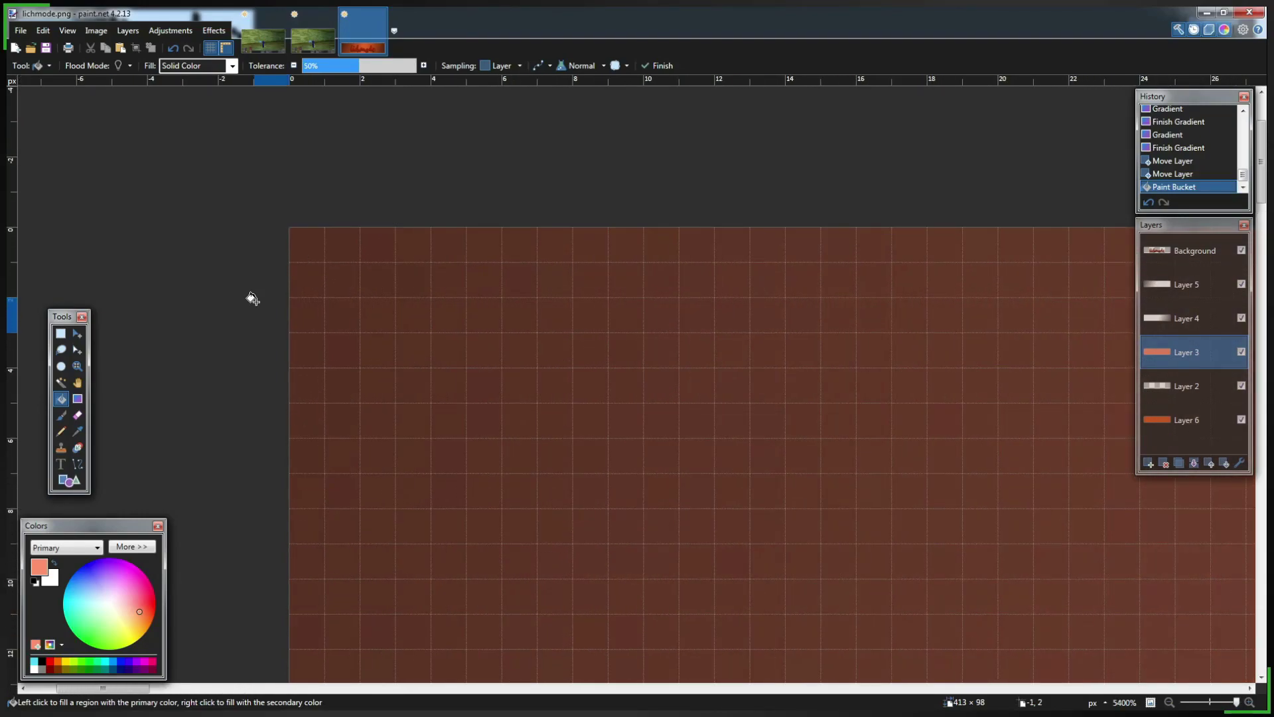
{"action": "left_click", "coordinate": [61, 333]}
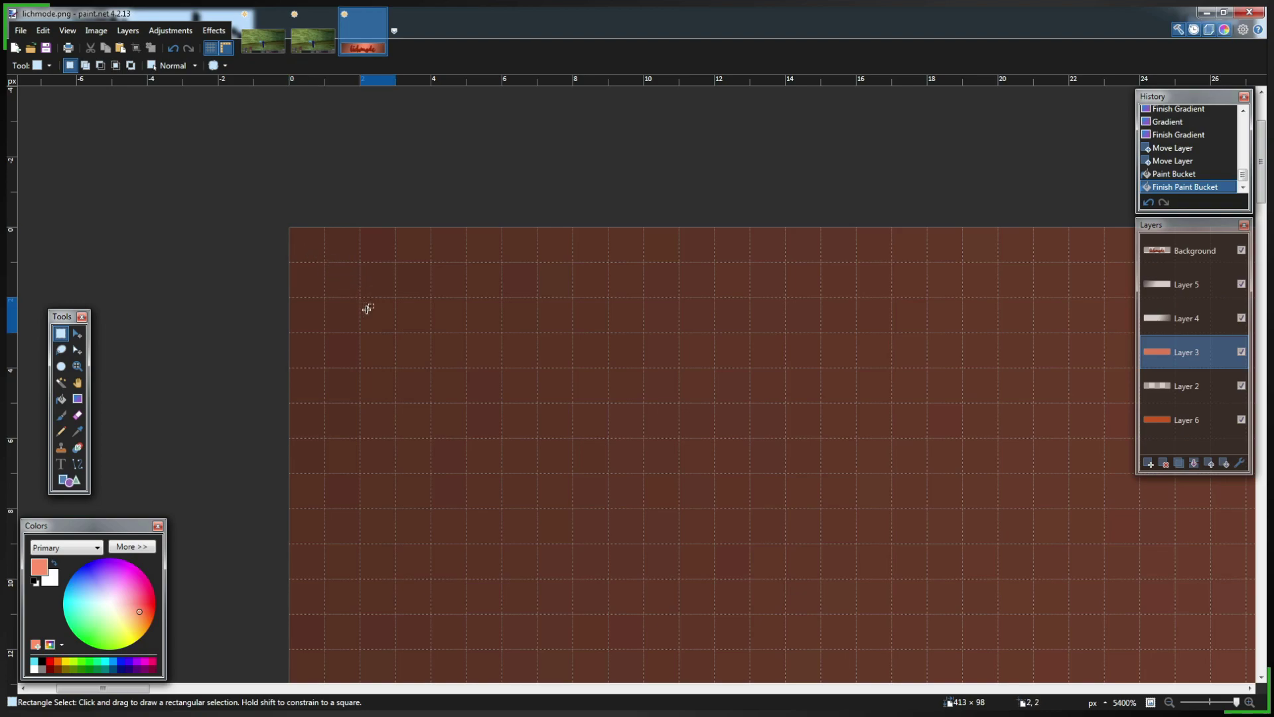
{"action": "left_click_drag", "start_coordinate": [406, 344], "coordinate": [932, 514]}
{"action": "scroll", "coordinate": [470, 382], "scroll_direction": "down", "scroll_amount": 3}
{"action": "scroll", "coordinate": [470, 382], "scroll_direction": "down", "scroll_amount": 5, "text": "ctrl"}
{"action": "scroll", "coordinate": [512, 380], "scroll_direction": "down", "scroll_amount": 3, "text": "ctrl"}
{"action": "scroll", "coordinate": [1008, 468], "scroll_direction": "down", "scroll_amount": 1, "text": "ctrl"}
{"action": "scroll", "coordinate": [1271, 601], "scroll_direction": "down", "scroll_amount": 3, "text": "ctrl"}
{"action": "scroll", "coordinate": [1271, 673], "scroll_direction": "up", "scroll_amount": 7, "text": "ctrl"}
{"action": "scroll", "coordinate": [1270, 670], "scroll_direction": "up", "scroll_amount": 6, "text": "ctrl"}
{"action": "scroll", "coordinate": [1270, 666], "scroll_direction": "up", "scroll_amount": 2, "text": "ctrl"}
{"action": "scroll", "coordinate": [937, 525], "scroll_direction": "down", "scroll_amount": 5, "text": "ctrl"}
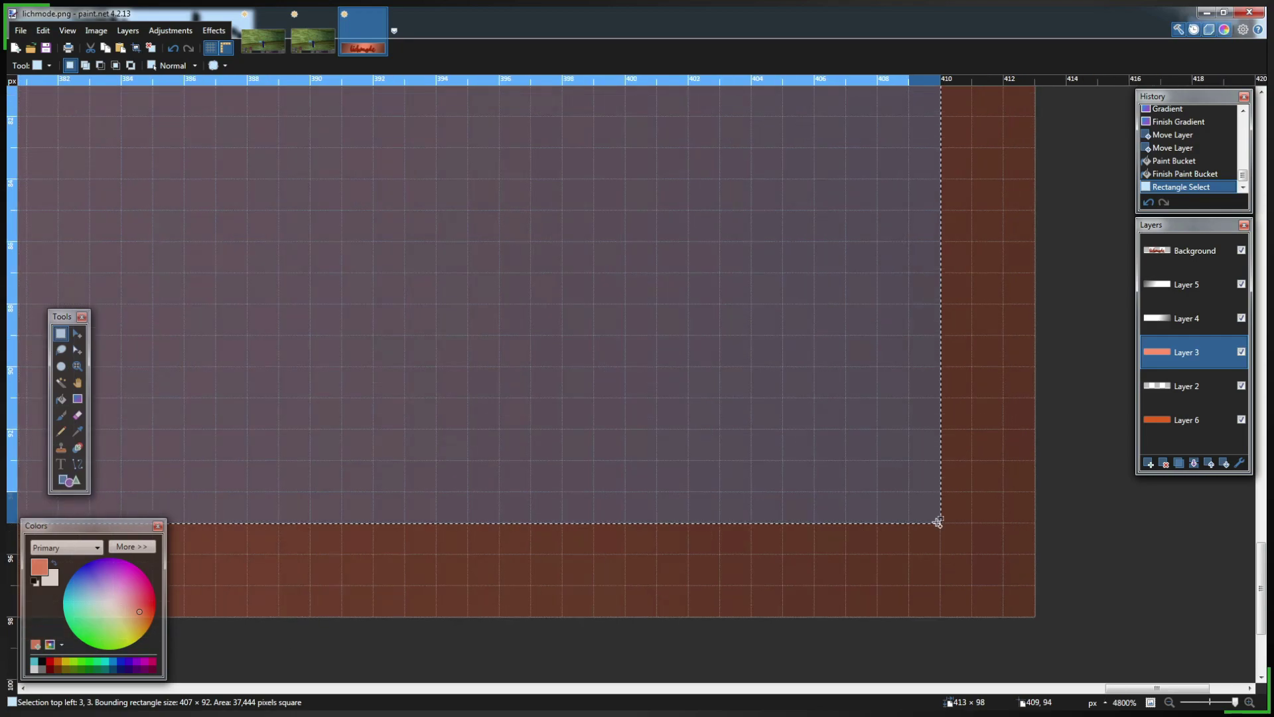
{"action": "scroll", "coordinate": [938, 525], "scroll_direction": "down", "scroll_amount": 8, "text": "ctrl"}
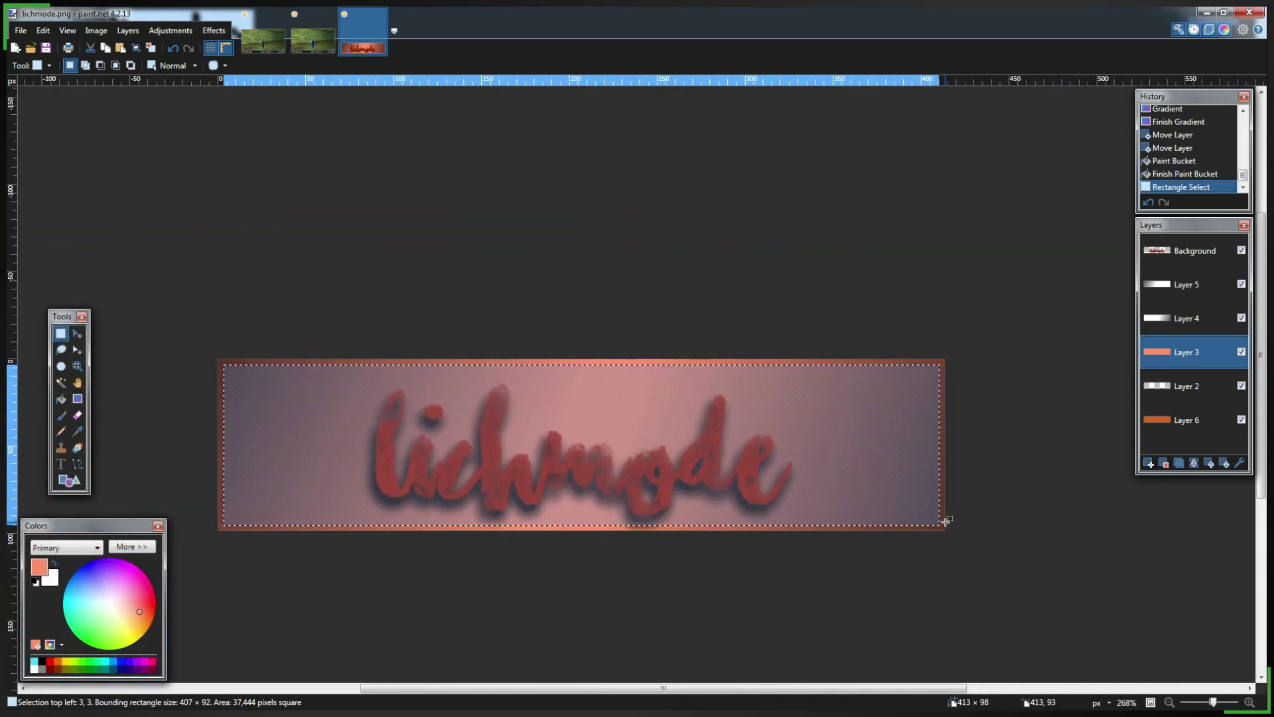
{"action": "key", "text": "Delete"}
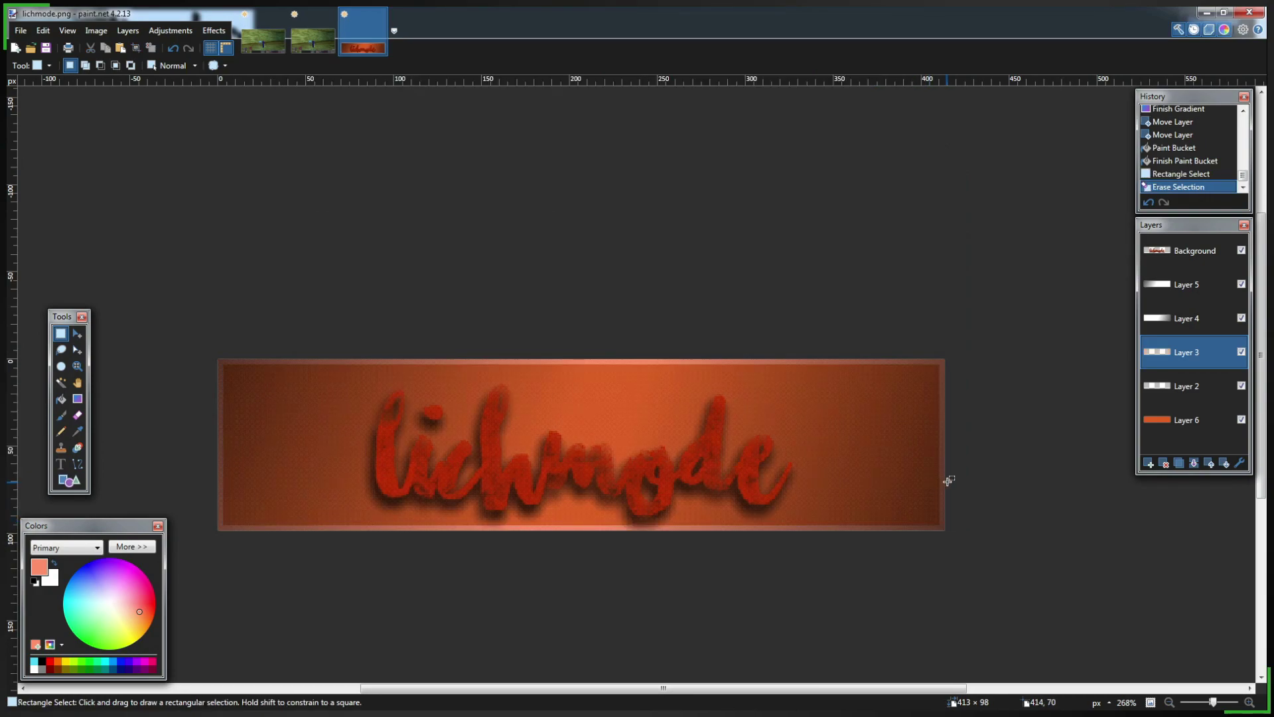
Step: Move the entire contents of the Background text layer 1 px left and 8 px up, and deselect
{"action": "scroll", "coordinate": [958, 483], "scroll_direction": "down", "scroll_amount": 3, "text": "ctrl"}
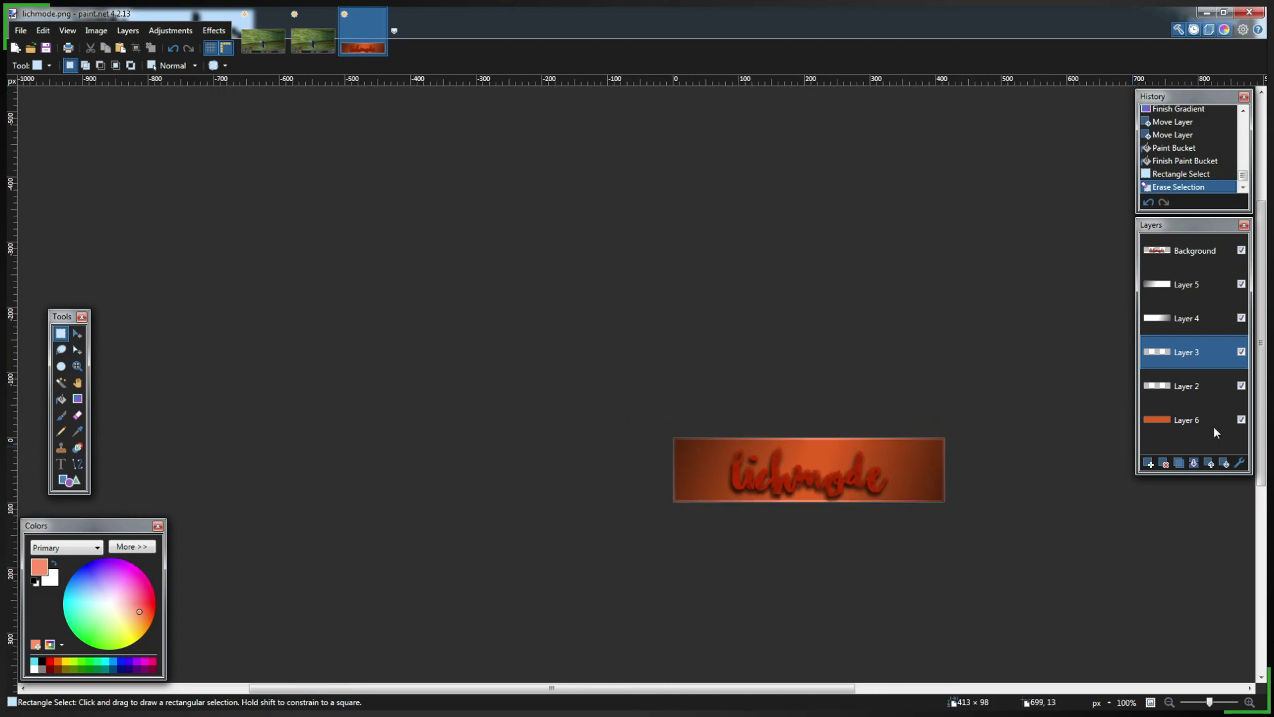
{"action": "left_click", "coordinate": [1169, 254]}
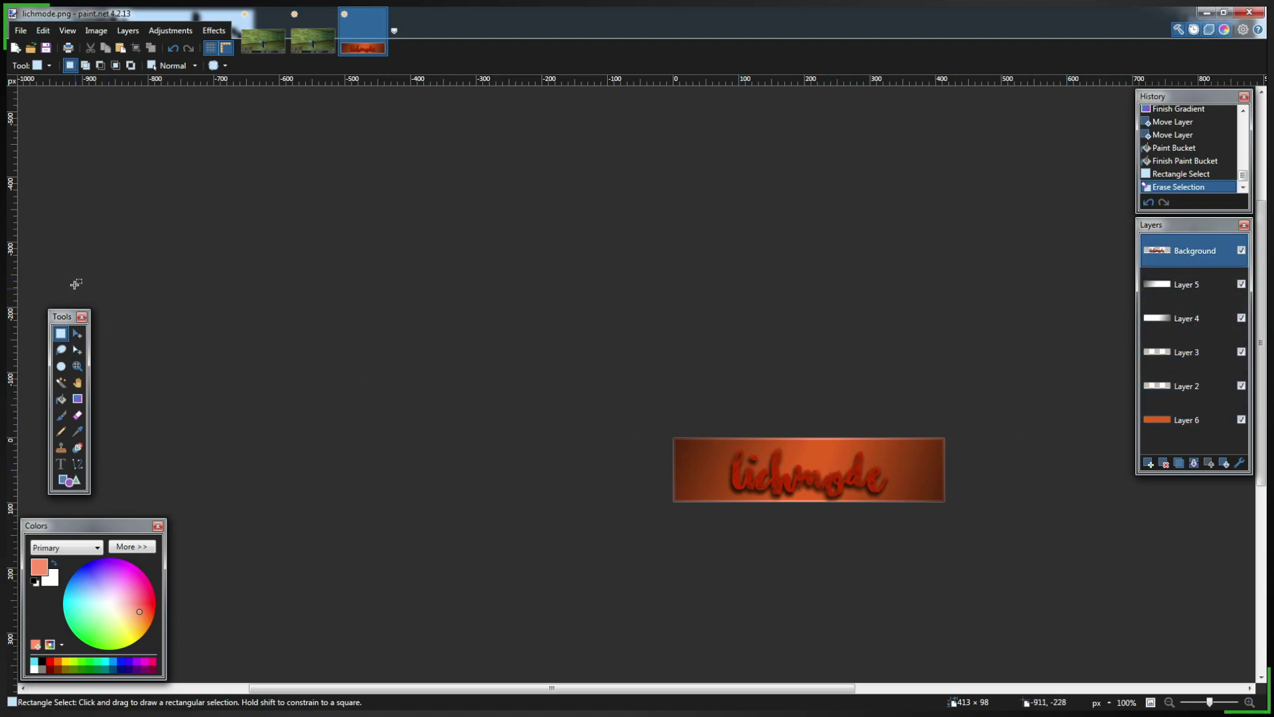
{"action": "left_click", "coordinate": [76, 335]}
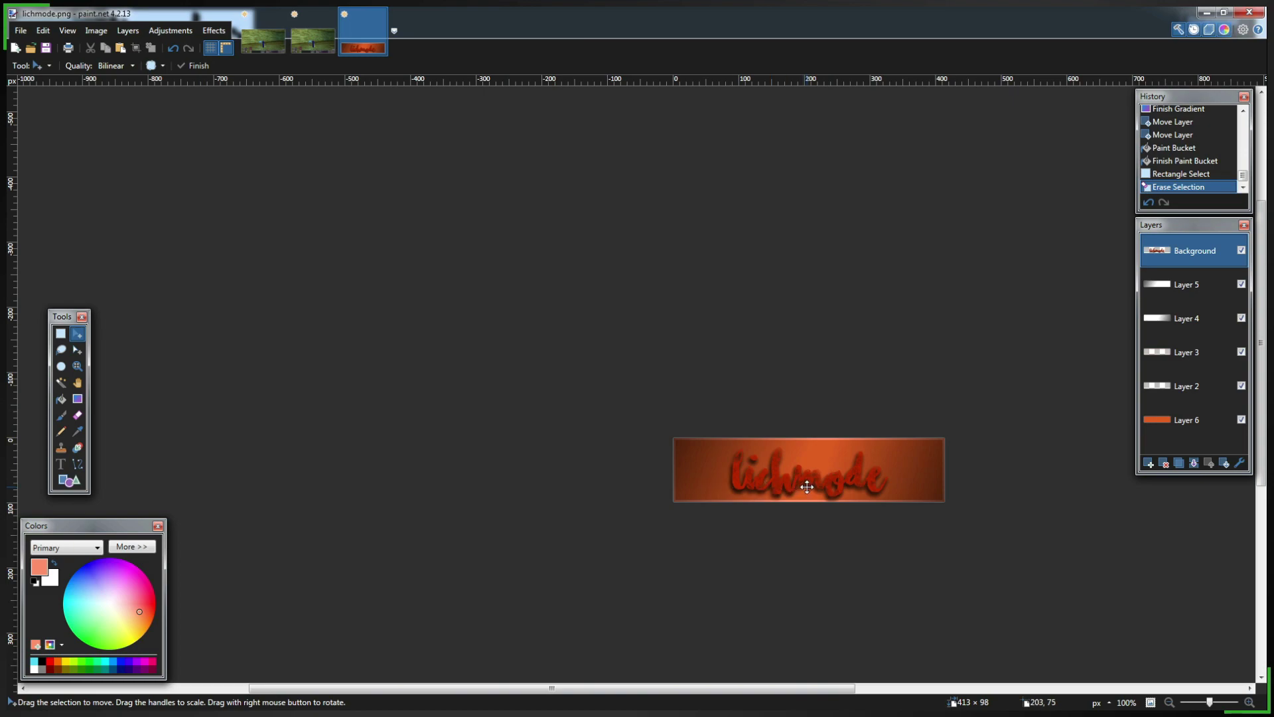
{"action": "key", "text": "ctrl+a"}
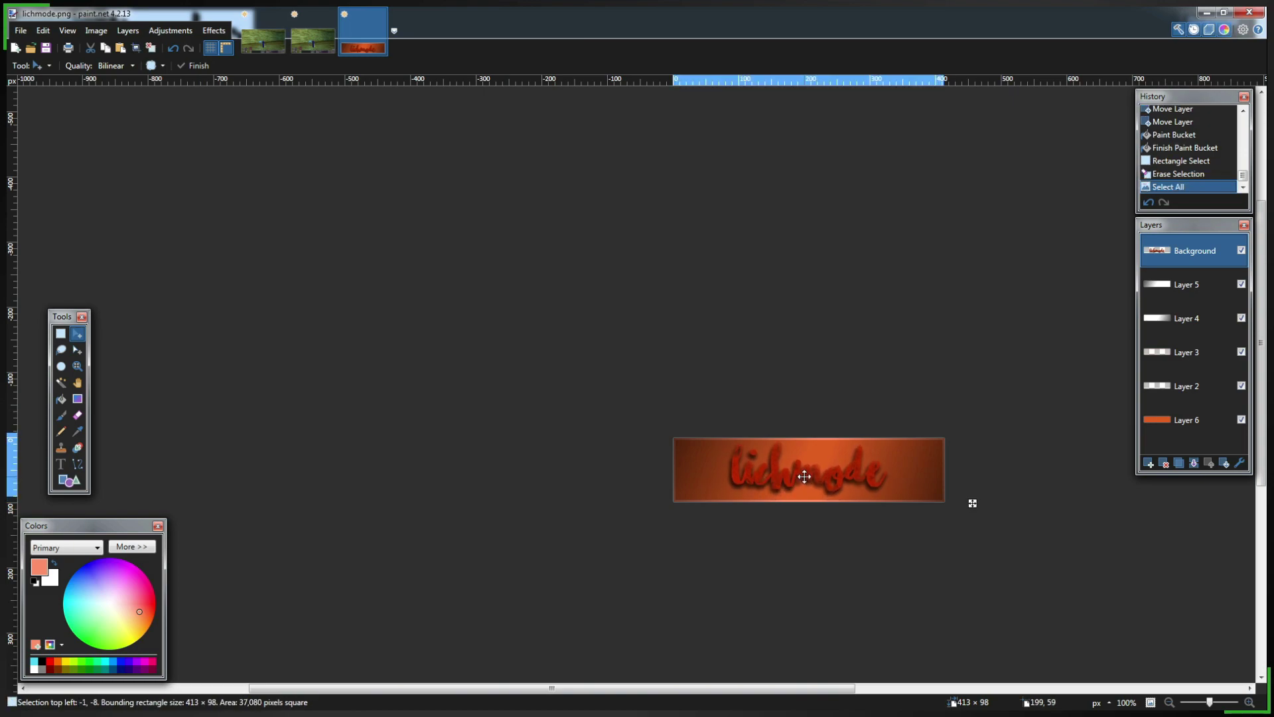
{"action": "left_click", "coordinate": [804, 476]}
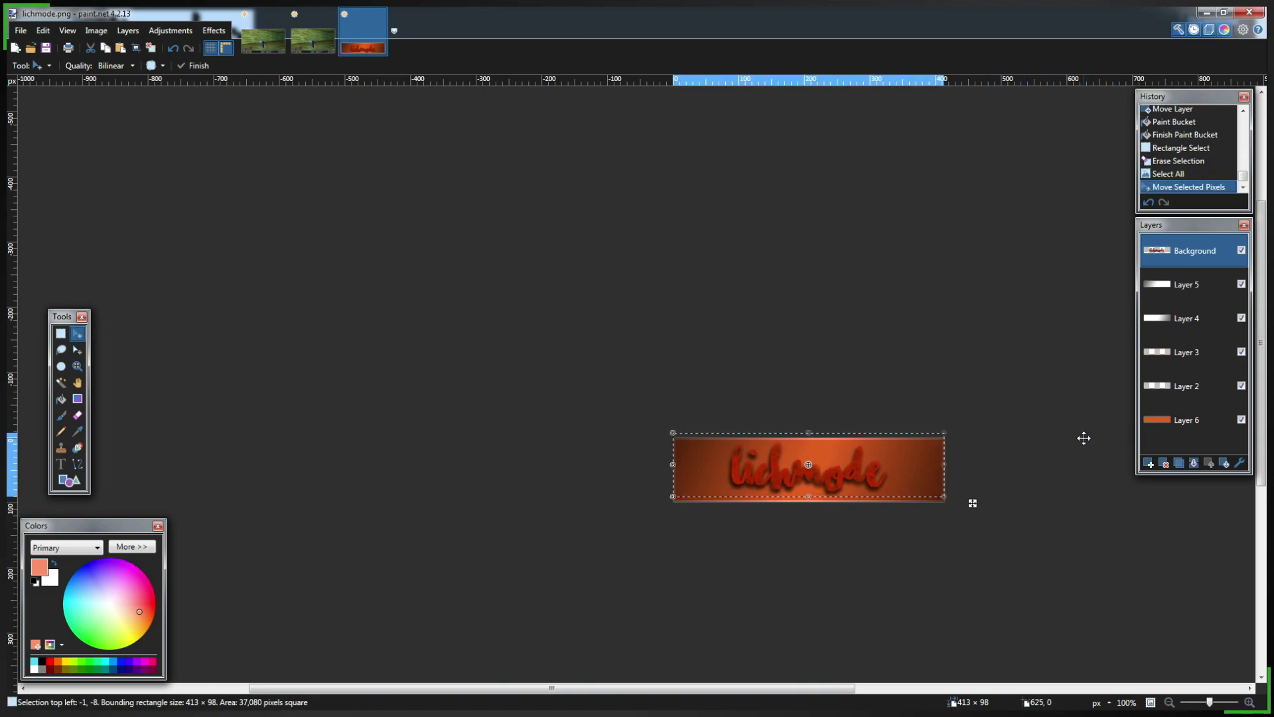
{"action": "key", "text": "ctrl+d"}
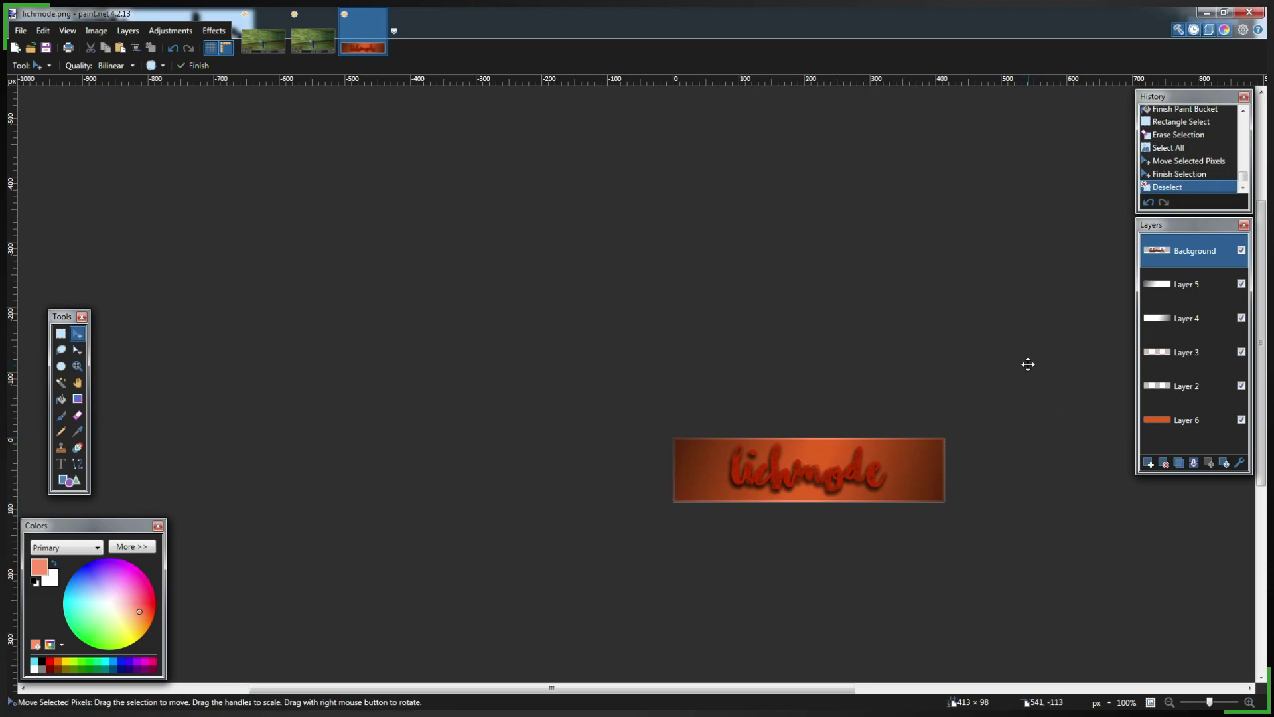
Step: Delete Layer 2 and merge the Layer 3 border down into Layer 6
{"action": "left_click", "coordinate": [1180, 391]}
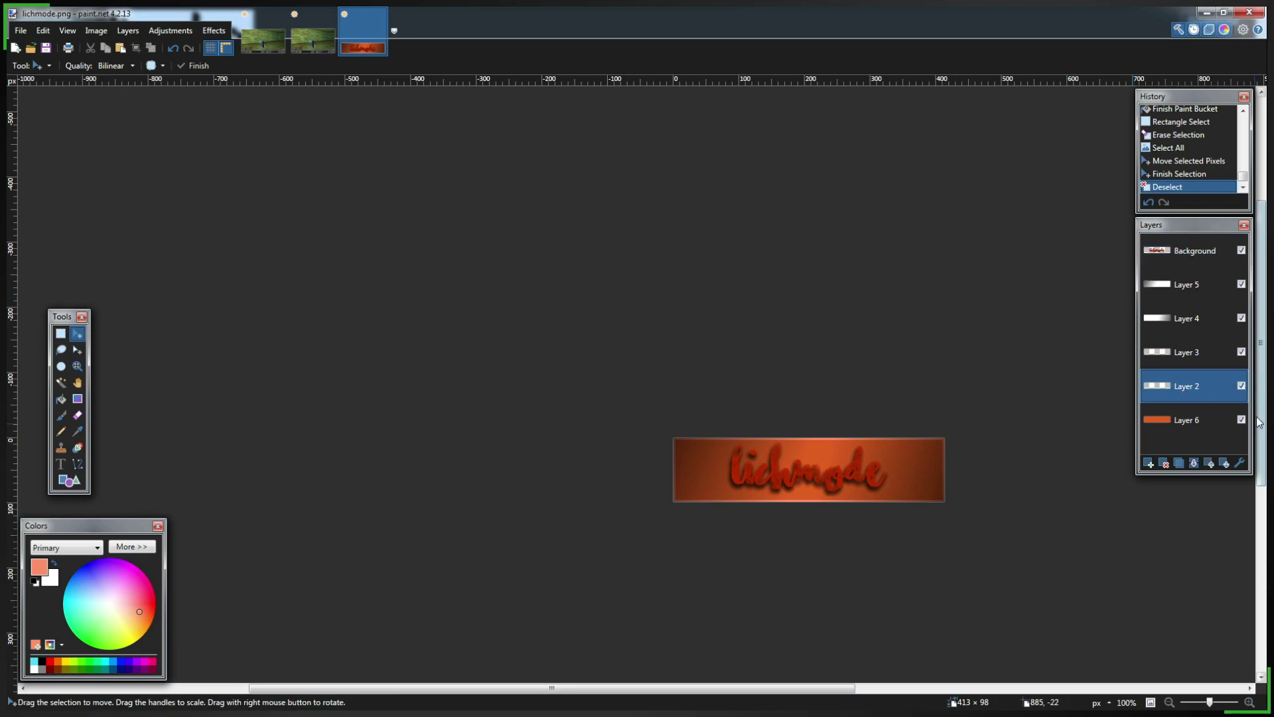
{"action": "left_click", "coordinate": [1165, 464]}
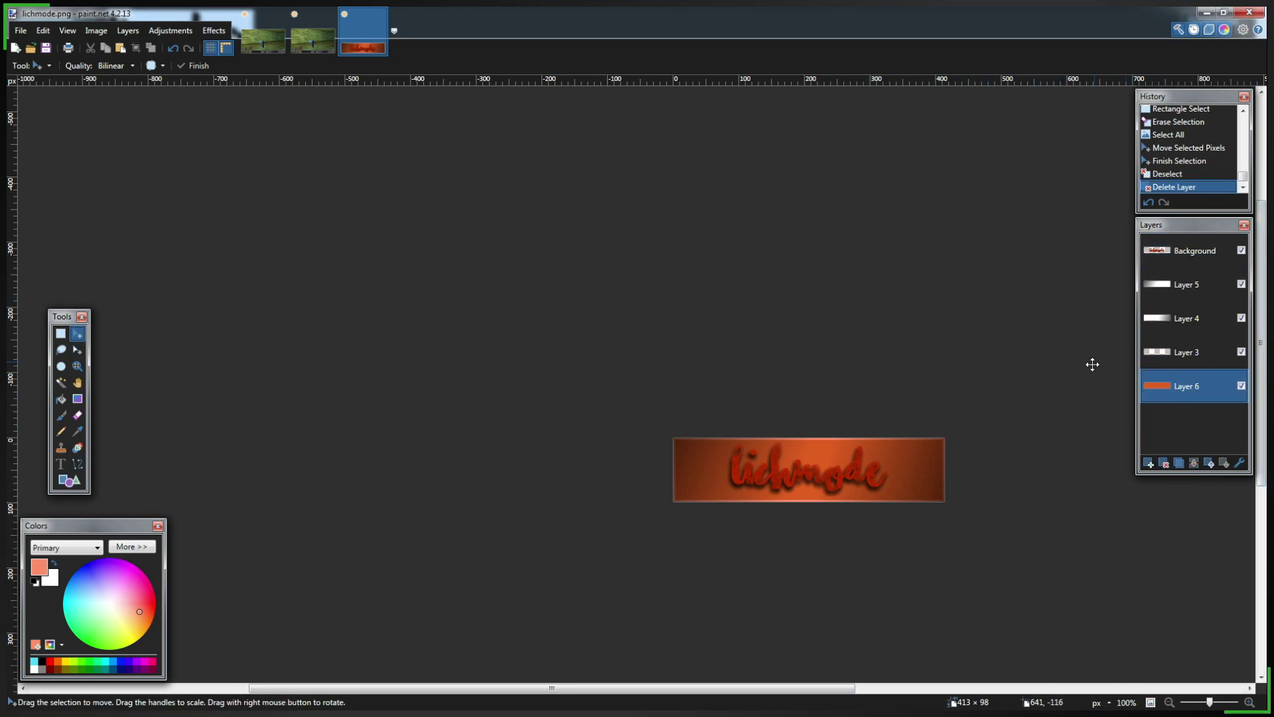
{"action": "left_click", "coordinate": [1207, 353]}
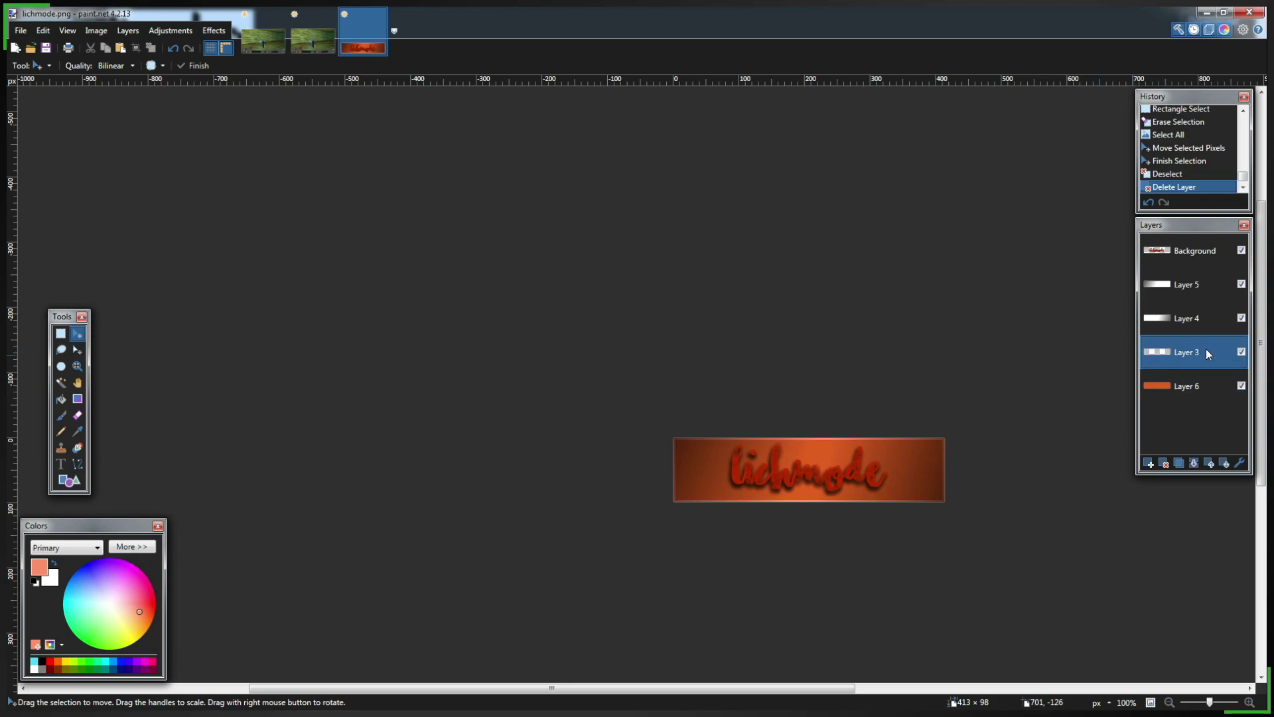
{"action": "left_click", "coordinate": [1165, 463]}
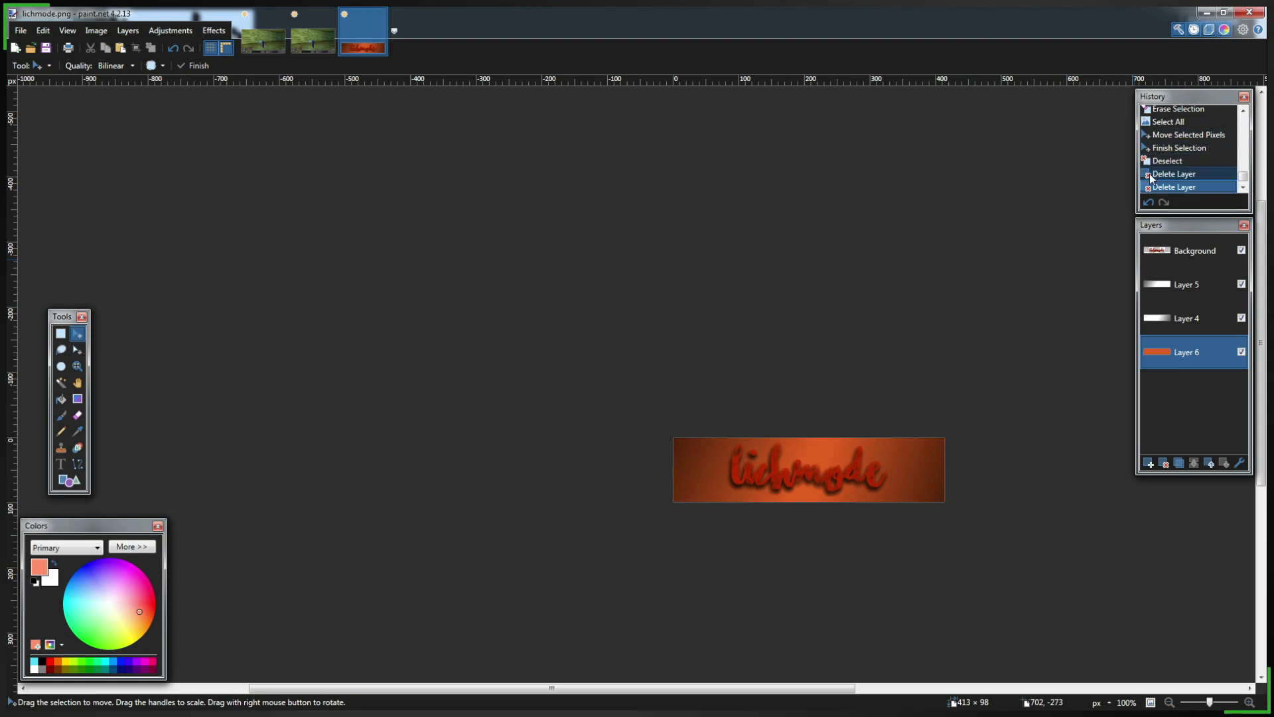
{"action": "left_click", "coordinate": [1148, 203]}
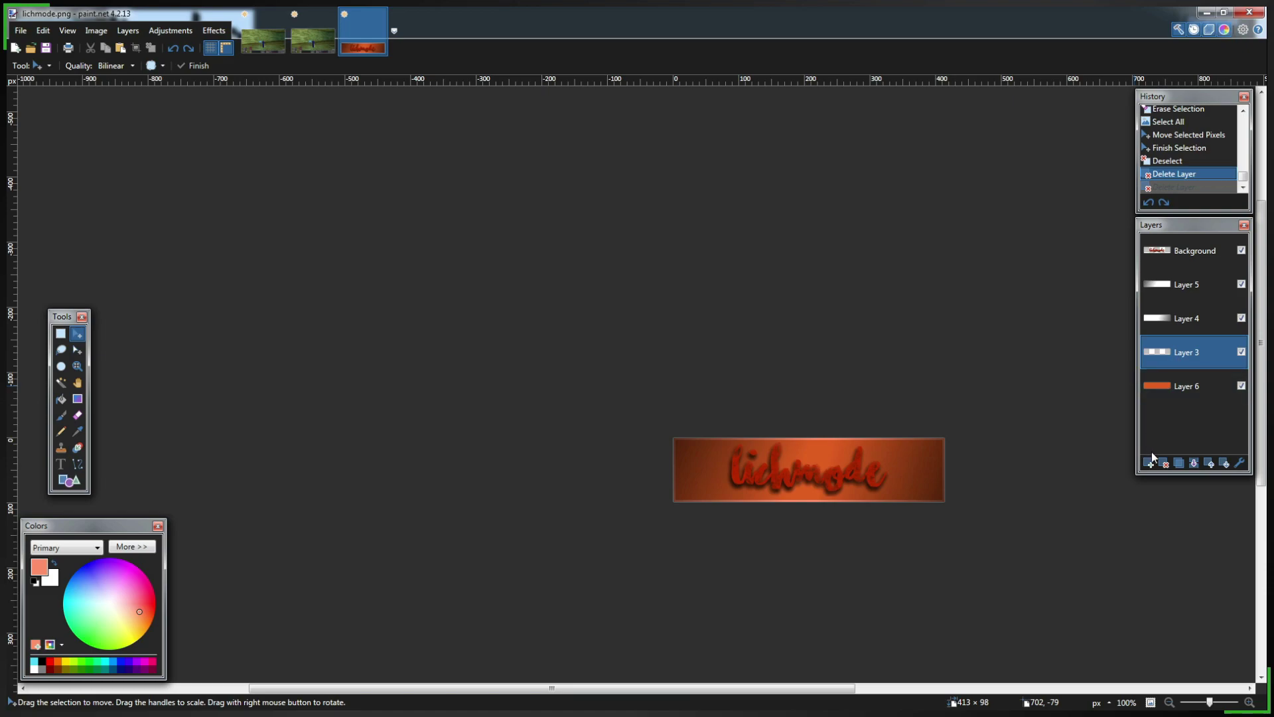
{"action": "left_click", "coordinate": [1194, 463]}
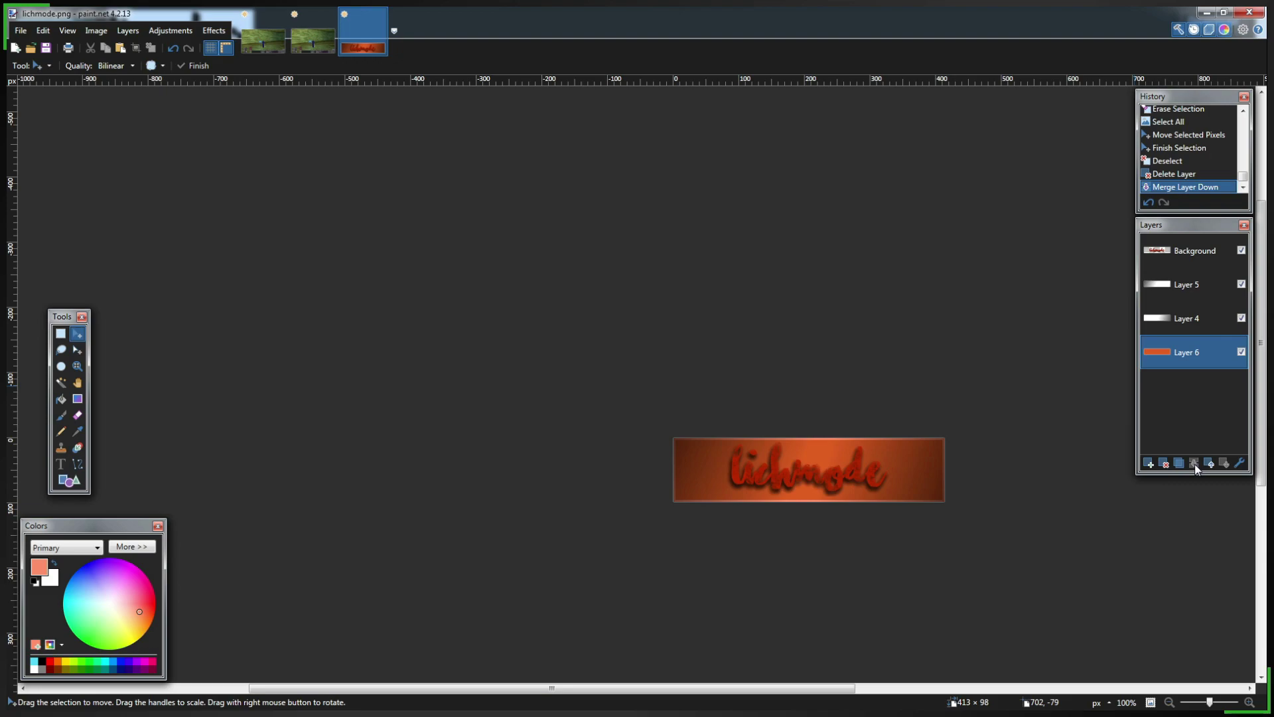
Step: Merge Layer 5 down into Layer 4, and toggle the visibility of Layer 6 to check the merged gradient
{"action": "left_click", "coordinate": [1187, 322]}
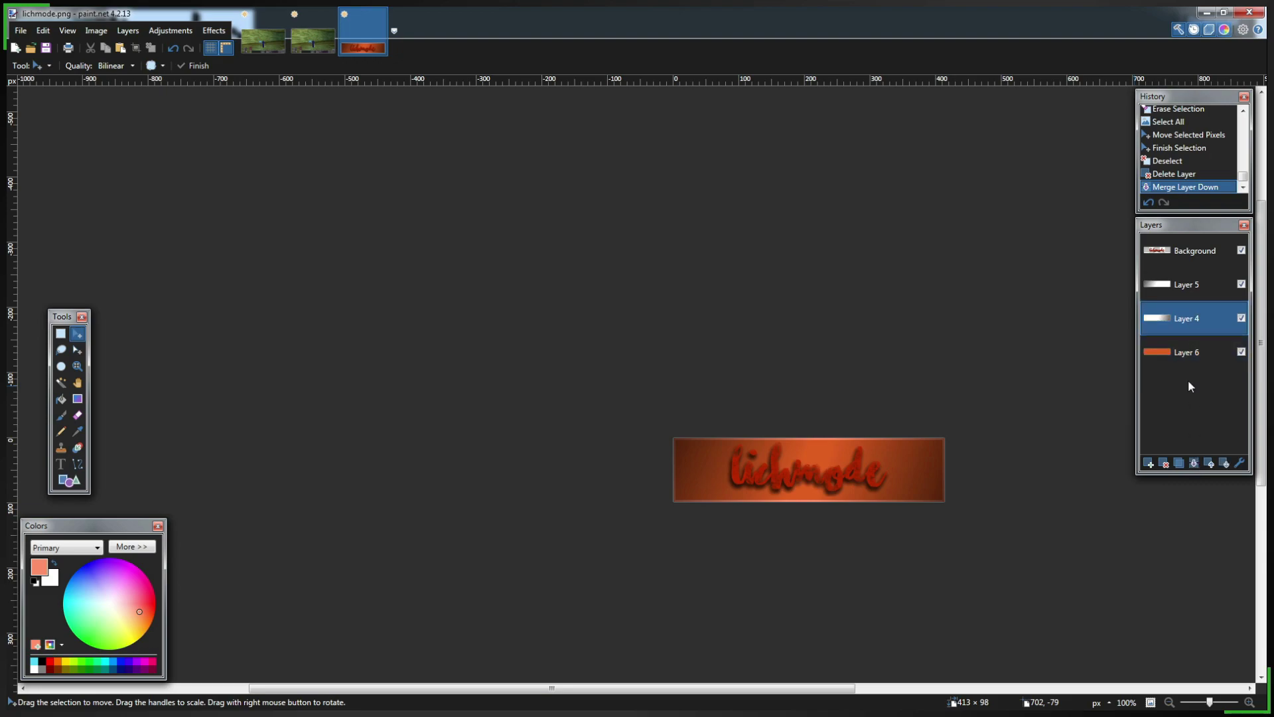
{"action": "left_click", "coordinate": [1197, 286]}
{"action": "left_click", "coordinate": [1196, 463]}
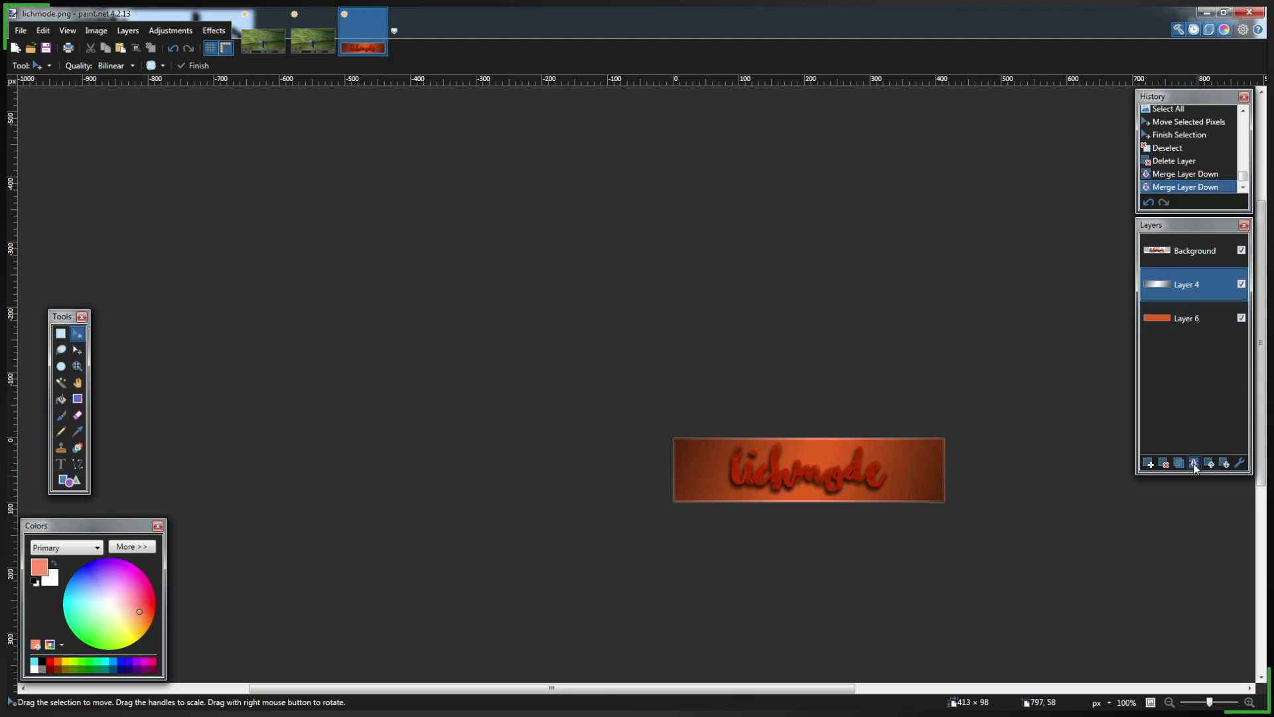
{"action": "left_click", "coordinate": [1241, 318]}
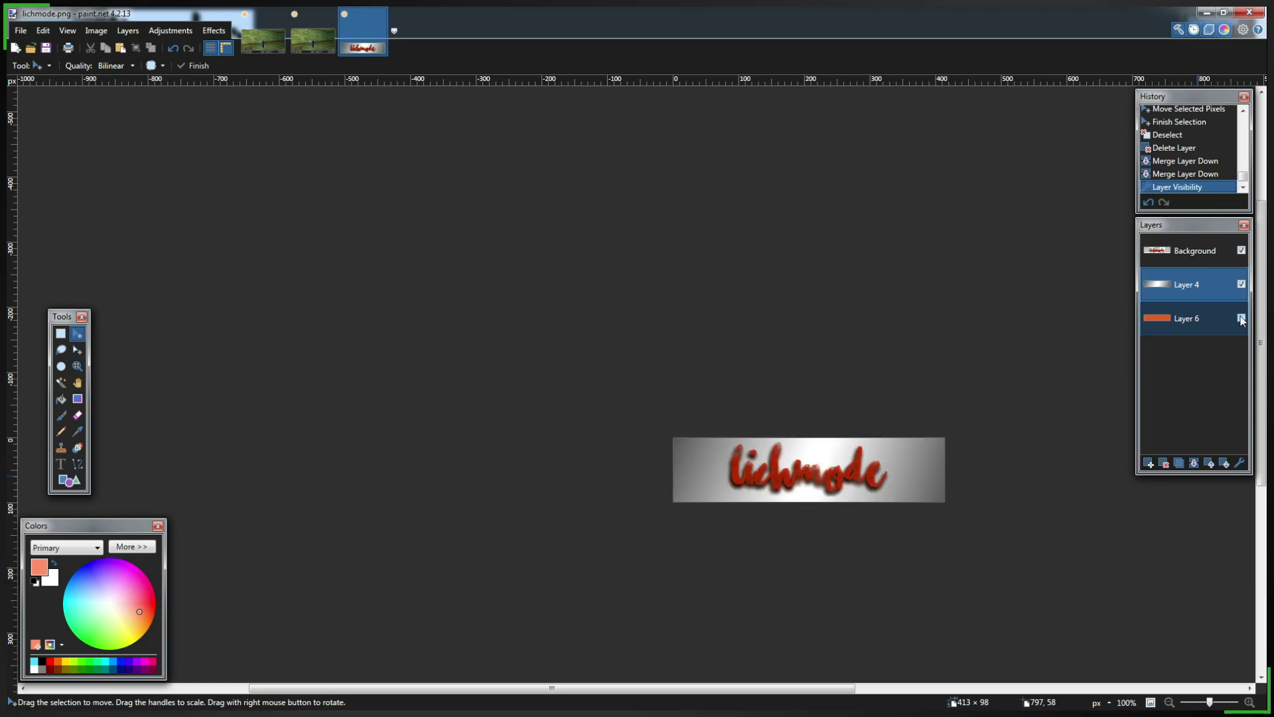
{"action": "left_click", "coordinate": [1241, 318]}
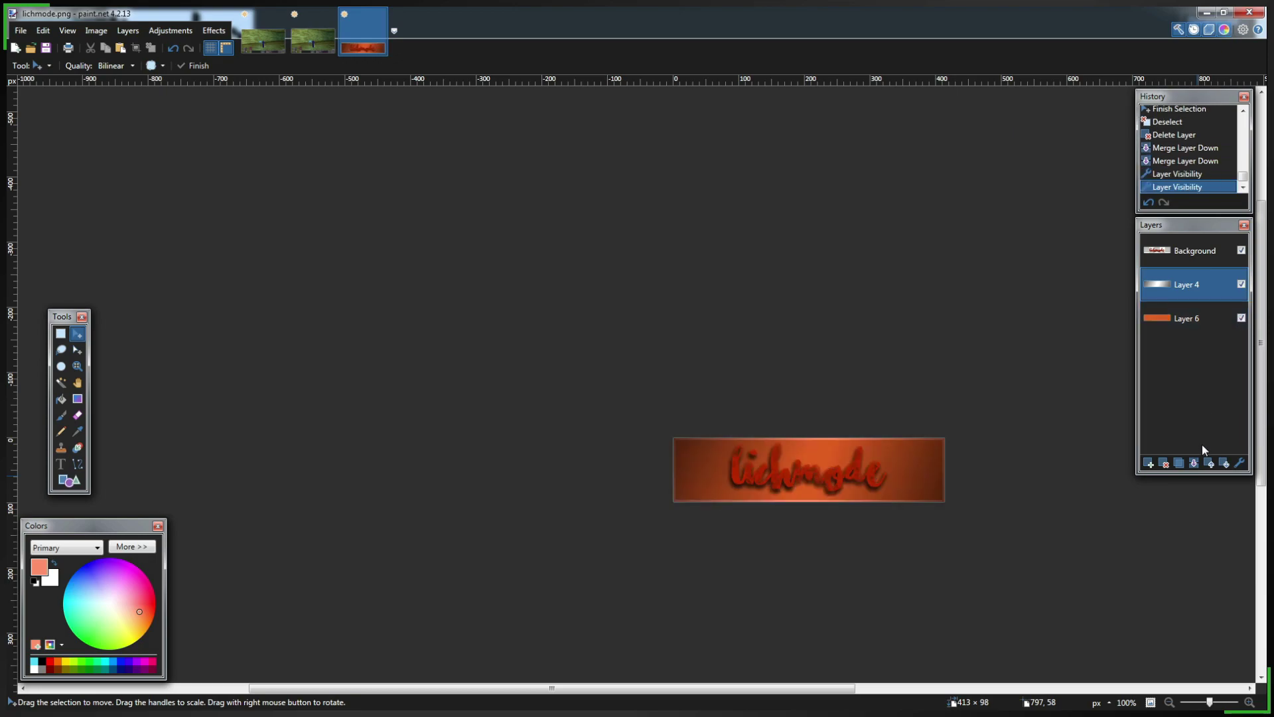
Step: Merge Layer 4 down into Layer 6, followed by the Background text layer
{"action": "left_click", "coordinate": [1194, 463]}
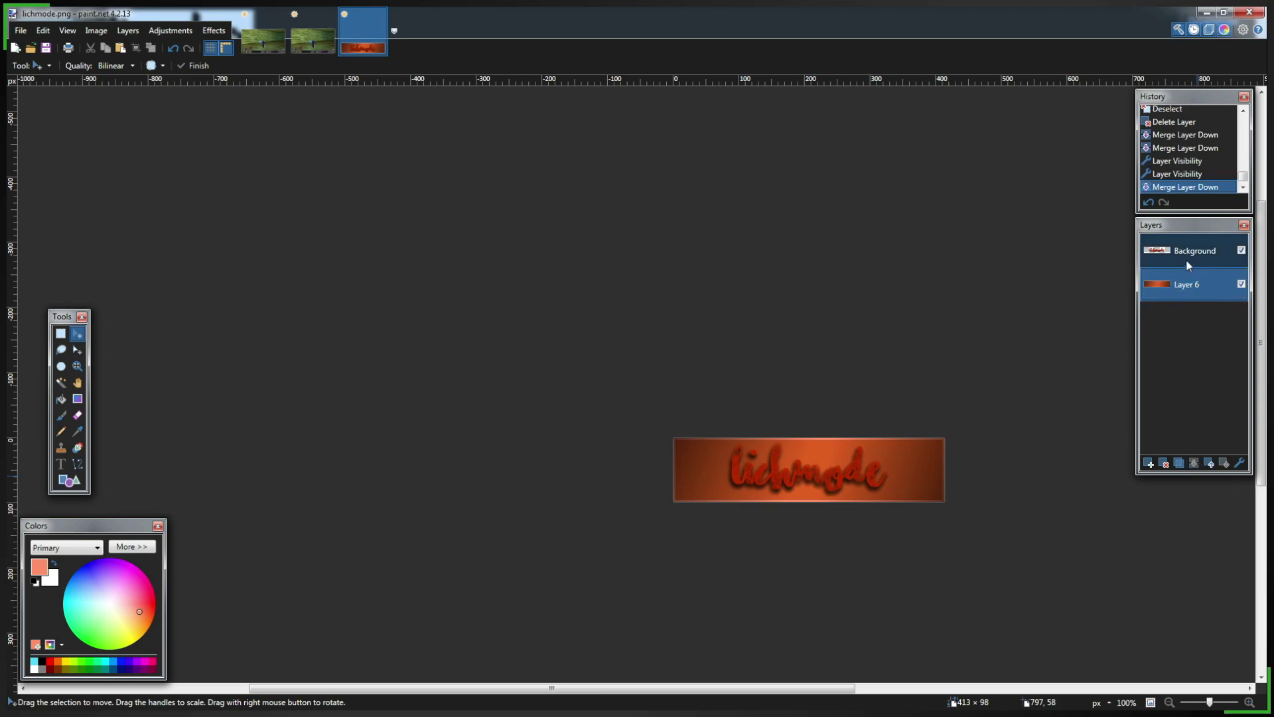
{"action": "left_click", "coordinate": [1185, 256]}
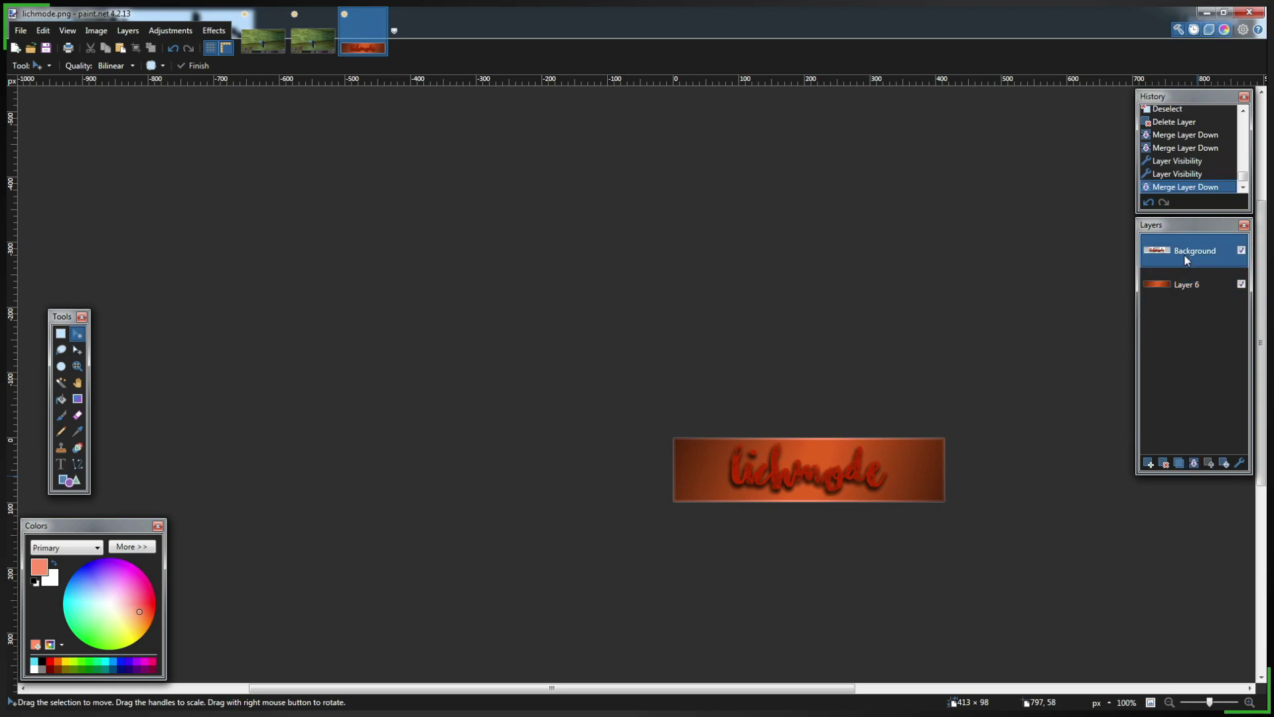
{"action": "left_click", "coordinate": [1195, 462]}
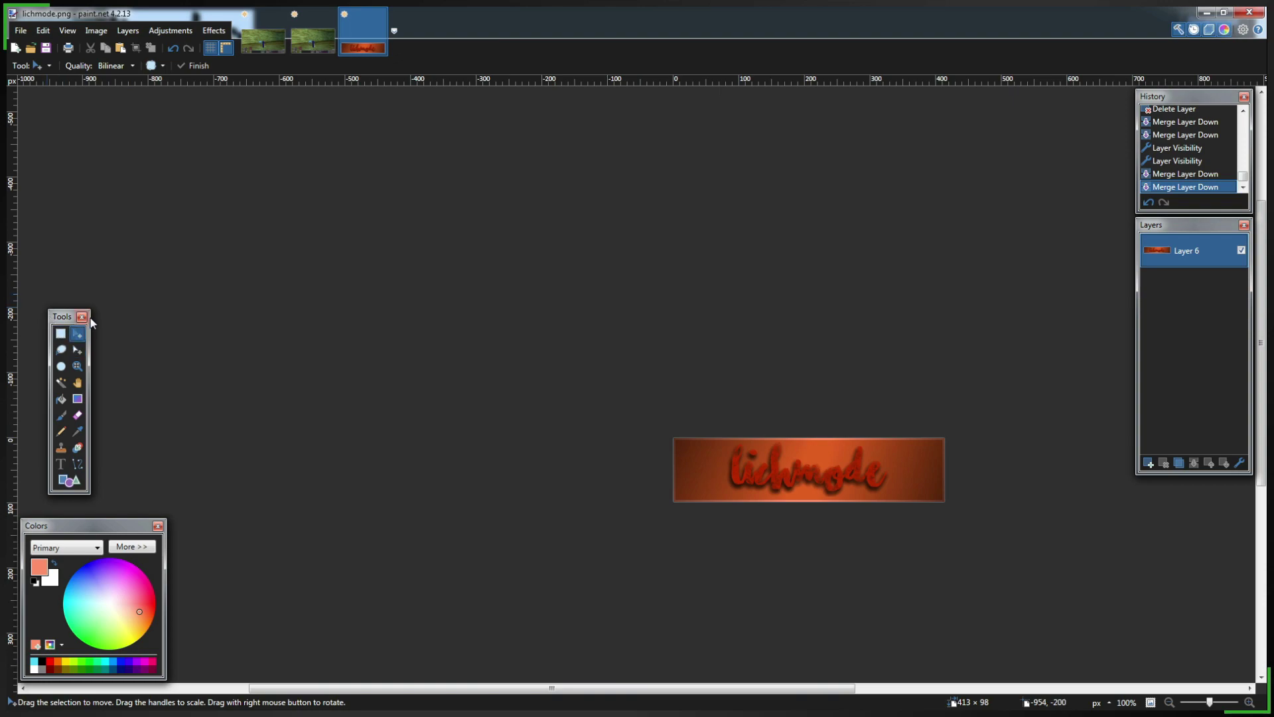
Step: Select and copy the entire flattened banner, and switch to the second open image, the full-size game screenshot
{"action": "key", "text": "ctrl+a"}
{"action": "left_click", "coordinate": [842, 463]}
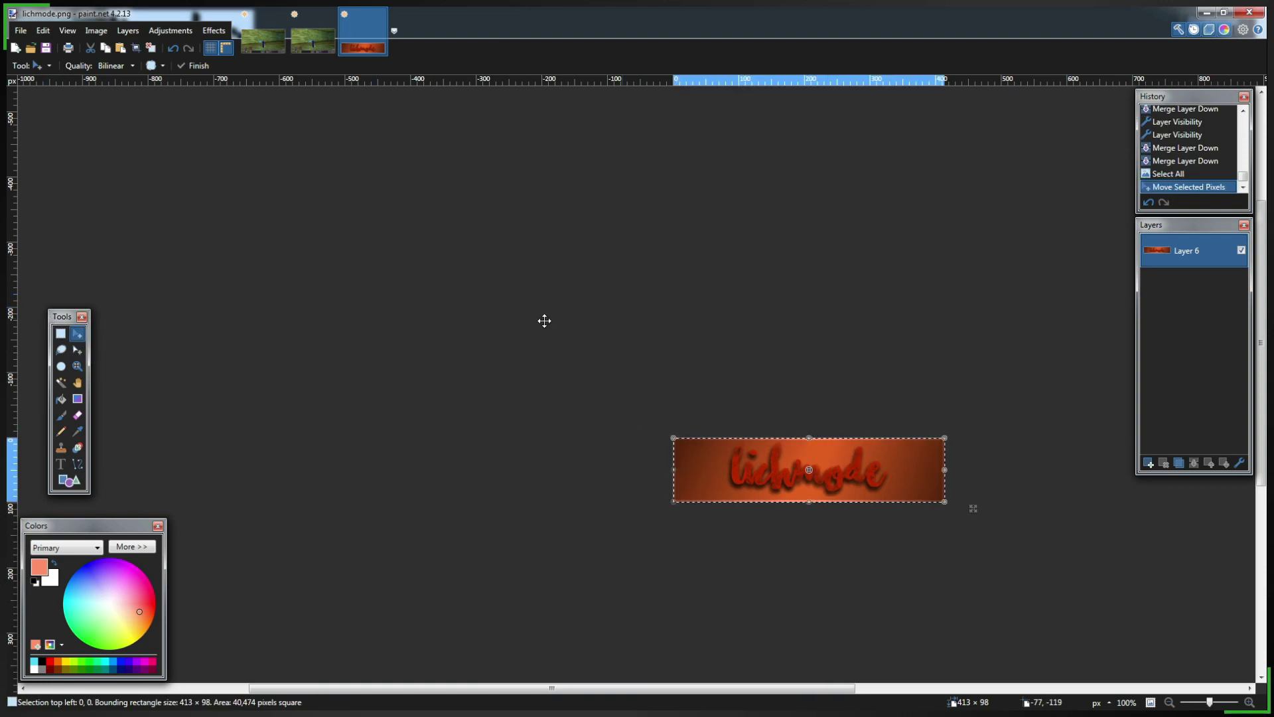
{"action": "left_click", "coordinate": [313, 41]}
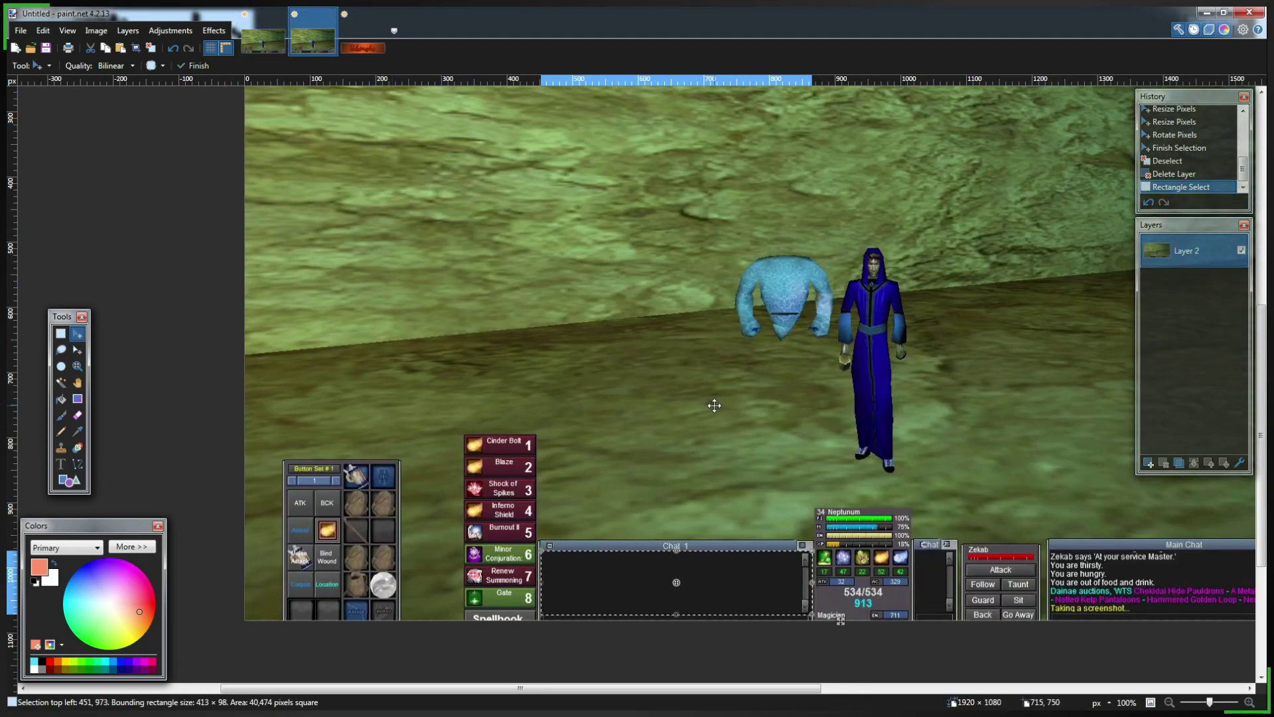
Step: Paste the banner directly onto the screenshot layer and position it inside the Chat 1 window at 451, 973
{"action": "key", "text": "ctrl+v"}
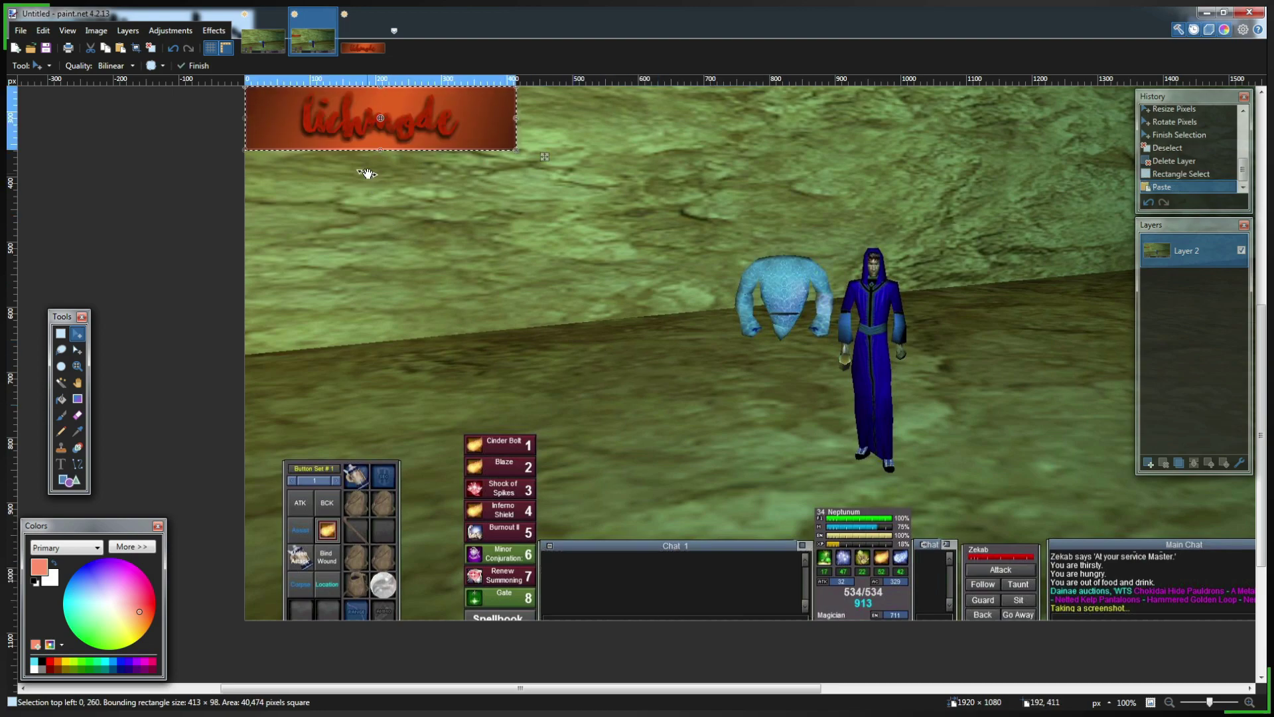
{"action": "left_click_drag", "start_coordinate": [364, 129], "coordinate": [661, 597]}
{"action": "scroll", "coordinate": [696, 599], "scroll_direction": "up", "scroll_amount": 2, "text": "ctrl"}
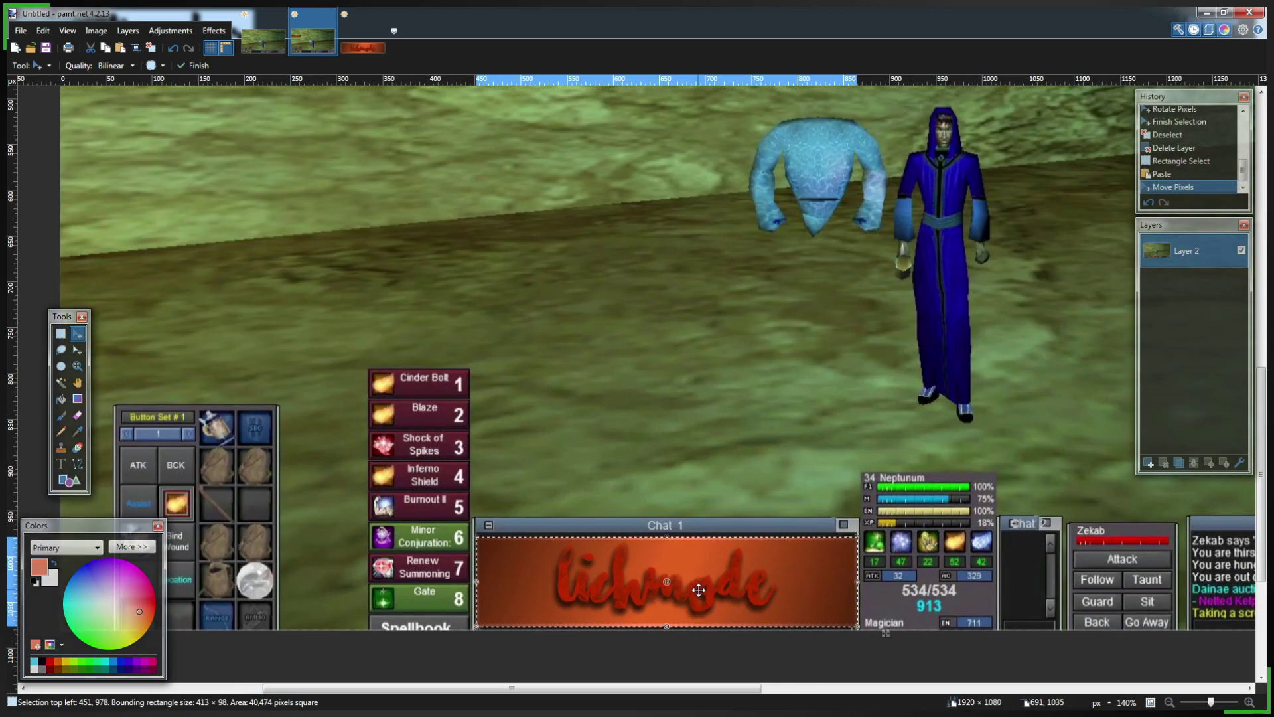
{"action": "scroll", "coordinate": [698, 589], "scroll_direction": "up", "scroll_amount": 2, "text": "ctrl"}
{"action": "scroll", "coordinate": [226, 470], "scroll_direction": "up", "scroll_amount": 2, "text": "ctrl"}
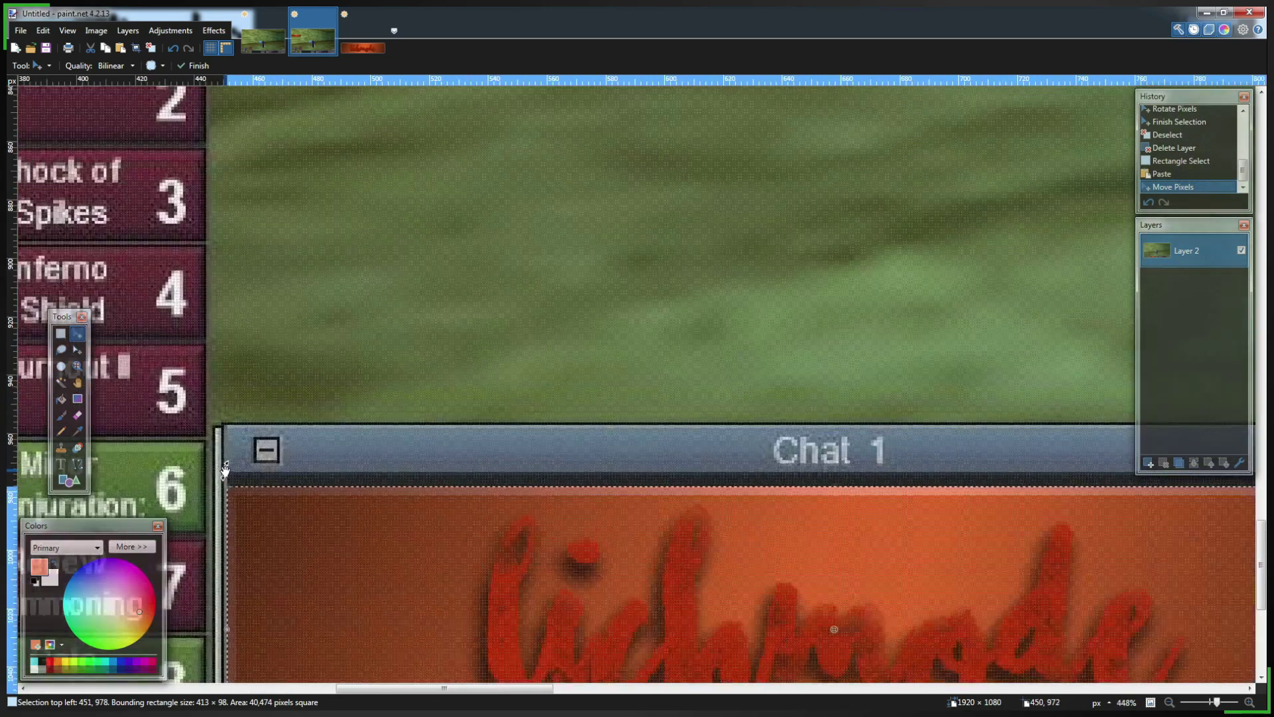
{"action": "scroll", "coordinate": [225, 470], "scroll_direction": "up", "scroll_amount": 1, "text": "ctrl"}
{"action": "scroll", "coordinate": [226, 470], "scroll_direction": "up", "scroll_amount": 1, "text": "ctrl"}
{"action": "left_click_drag", "start_coordinate": [425, 566], "coordinate": [426, 529]}
Step: Examine how the pasted banner's edges and lower corner fit the Chat 1 window frame and the whole screenshot
{"action": "scroll", "coordinate": [475, 497], "scroll_direction": "down", "scroll_amount": 4, "text": "ctrl"}
{"action": "scroll", "coordinate": [594, 532], "scroll_direction": "down", "scroll_amount": 2, "text": "ctrl"}
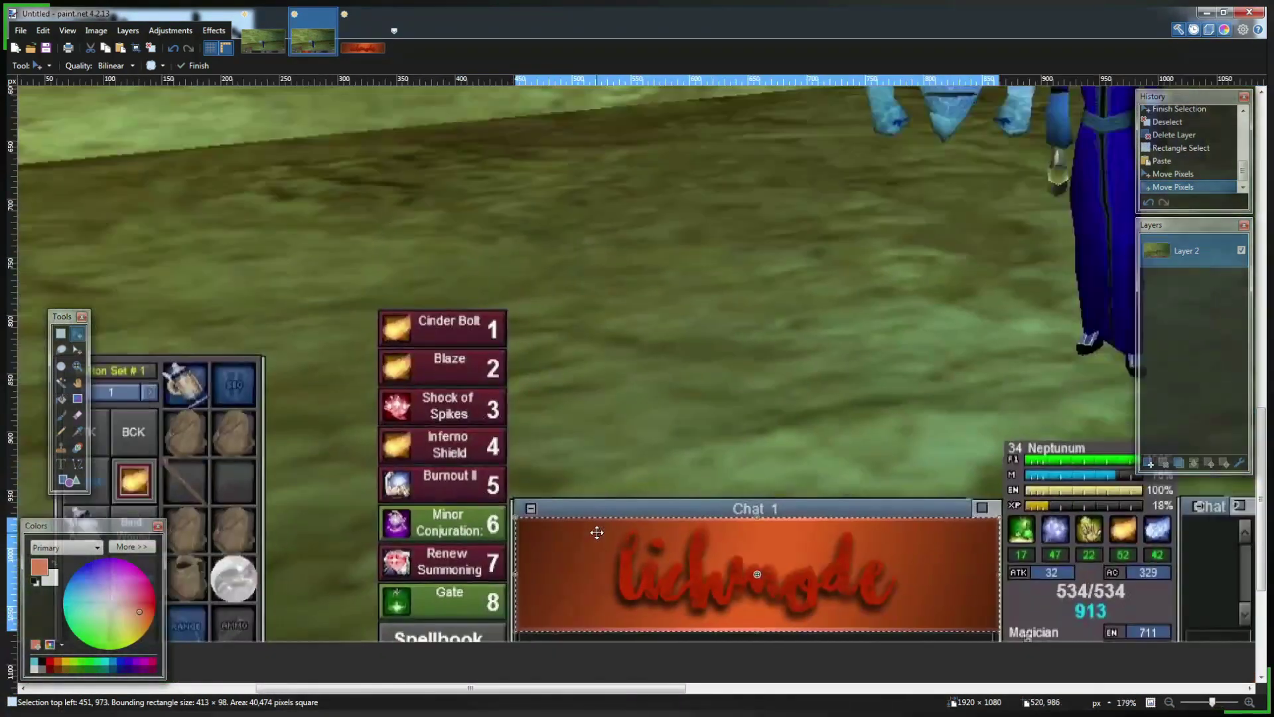
{"action": "scroll", "coordinate": [826, 547], "scroll_direction": "up", "scroll_amount": 5, "text": "ctrl"}
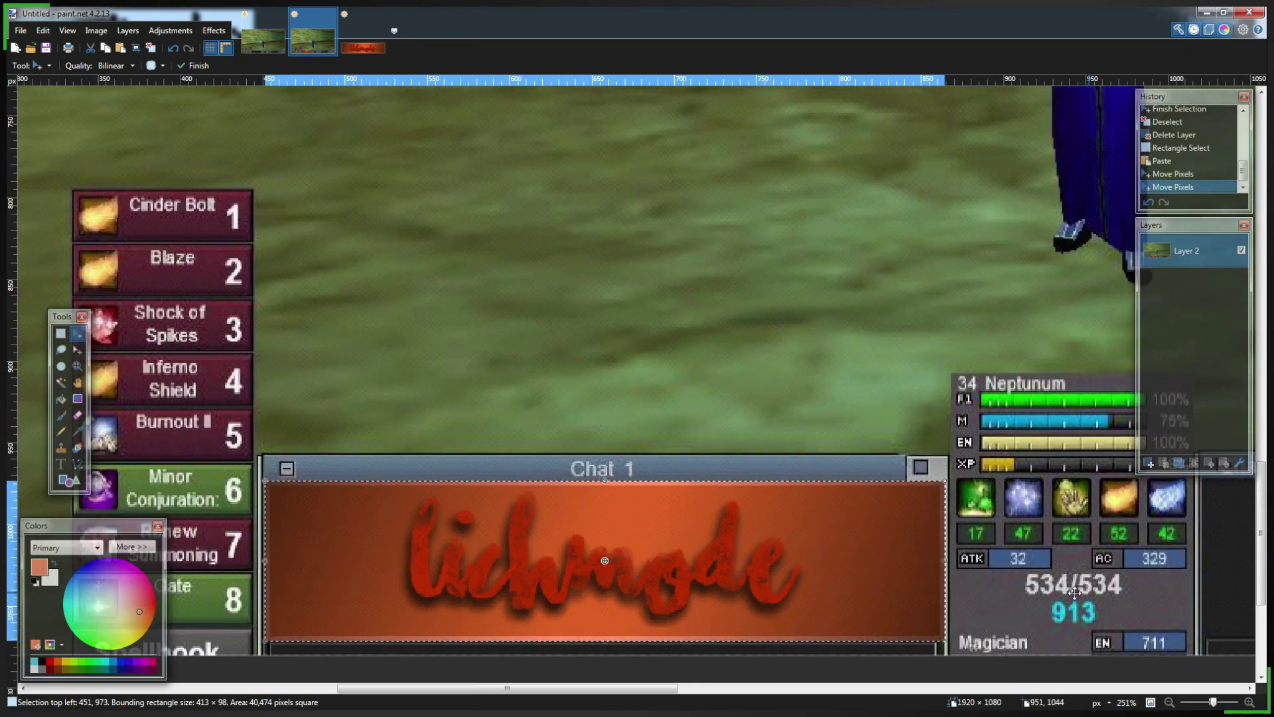
{"action": "scroll", "coordinate": [826, 546], "scroll_direction": "down", "scroll_amount": 5}
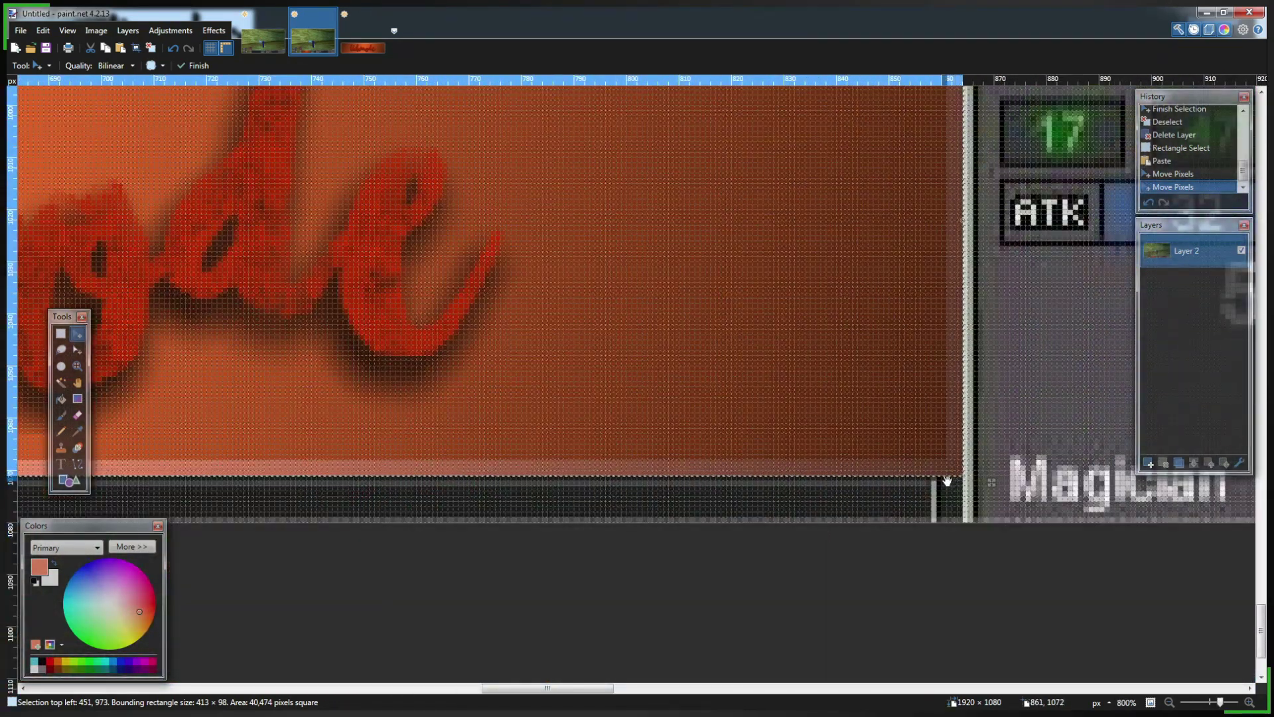
{"action": "scroll", "coordinate": [951, 453], "scroll_direction": "down", "scroll_amount": 7, "text": "ctrl"}
{"action": "scroll", "coordinate": [922, 485], "scroll_direction": "down", "scroll_amount": 6, "text": "ctrl"}
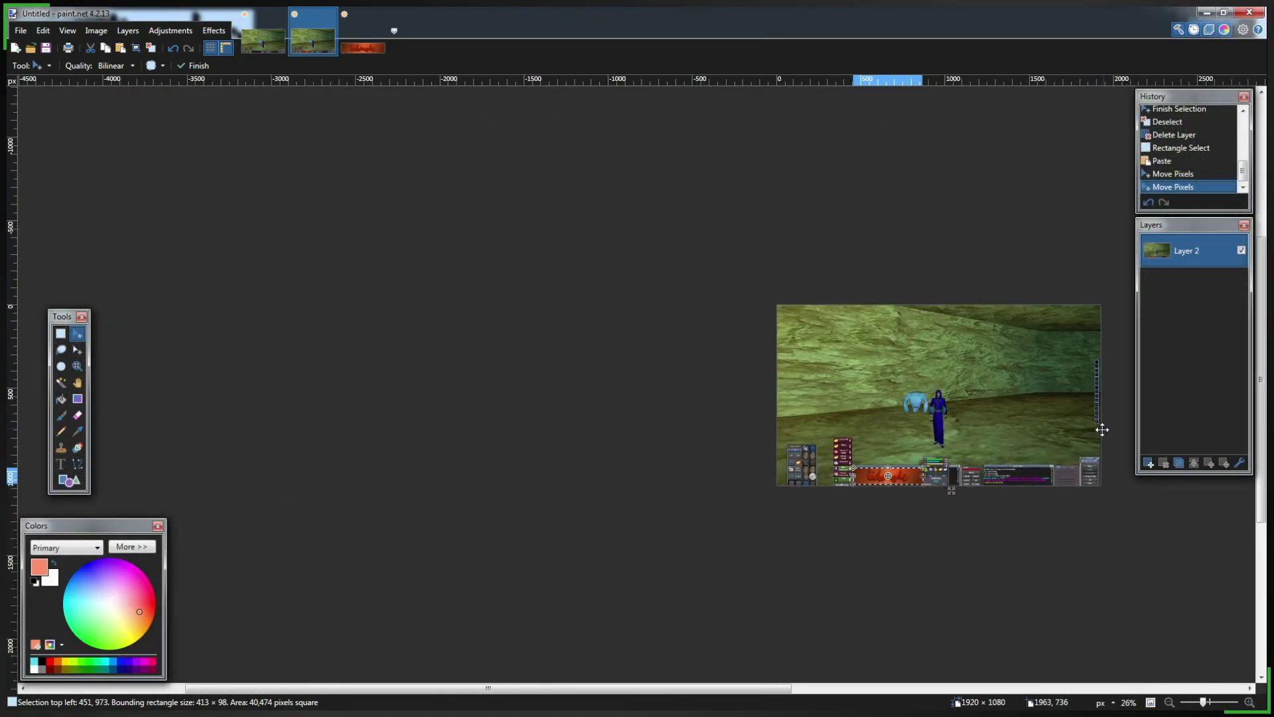
{"action": "left_click_drag", "start_coordinate": [381, 691], "coordinate": [502, 692]}
{"action": "scroll", "coordinate": [600, 529], "scroll_direction": "up", "scroll_amount": 4, "text": "ctrl"}
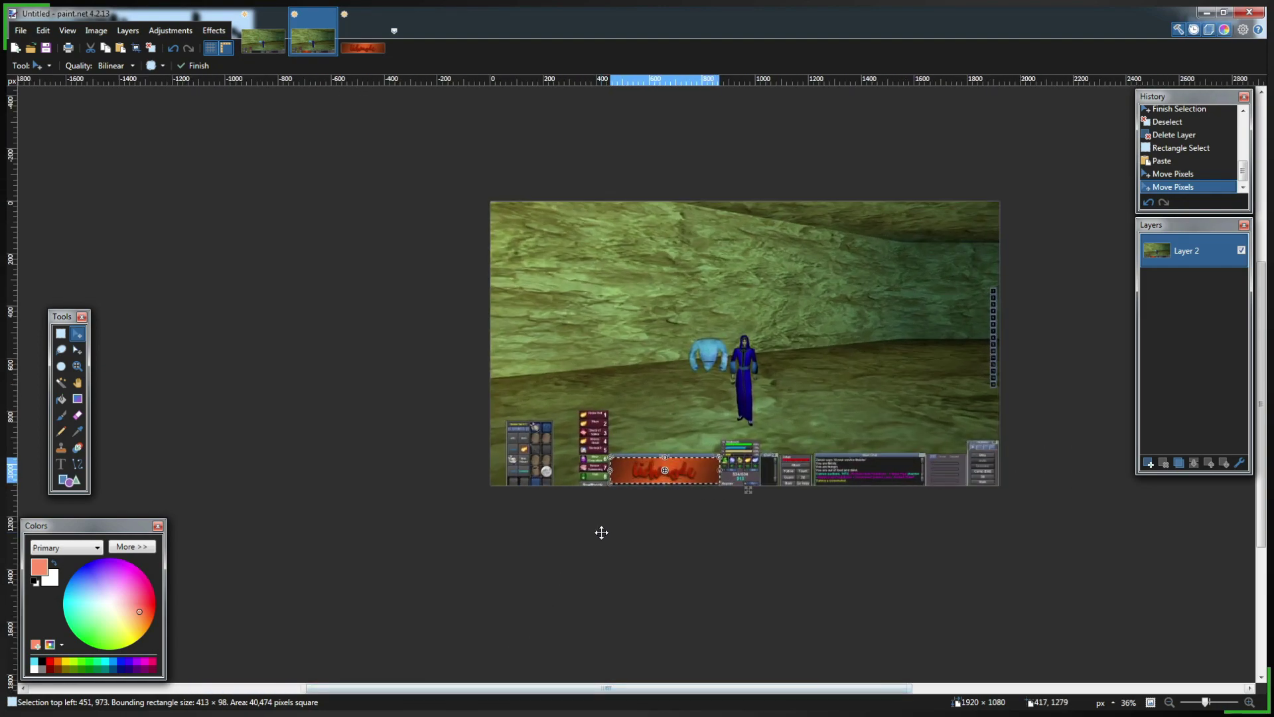
{"action": "scroll", "coordinate": [607, 530], "scroll_direction": "down", "scroll_amount": 2, "text": "ctrl"}
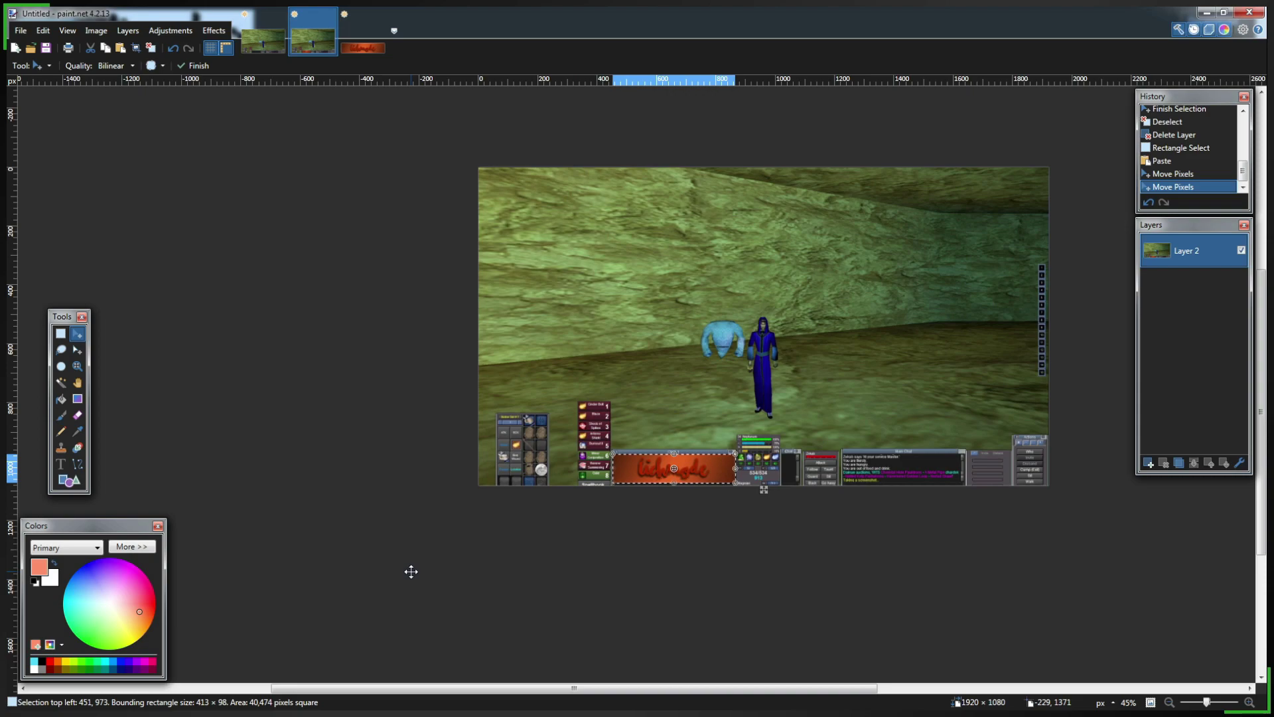
Step: Invert the selection around the pasted banner
{"action": "left_click", "coordinate": [46, 30]}
{"action": "left_click", "coordinate": [44, 30]}
{"action": "left_click", "coordinate": [44, 30]}
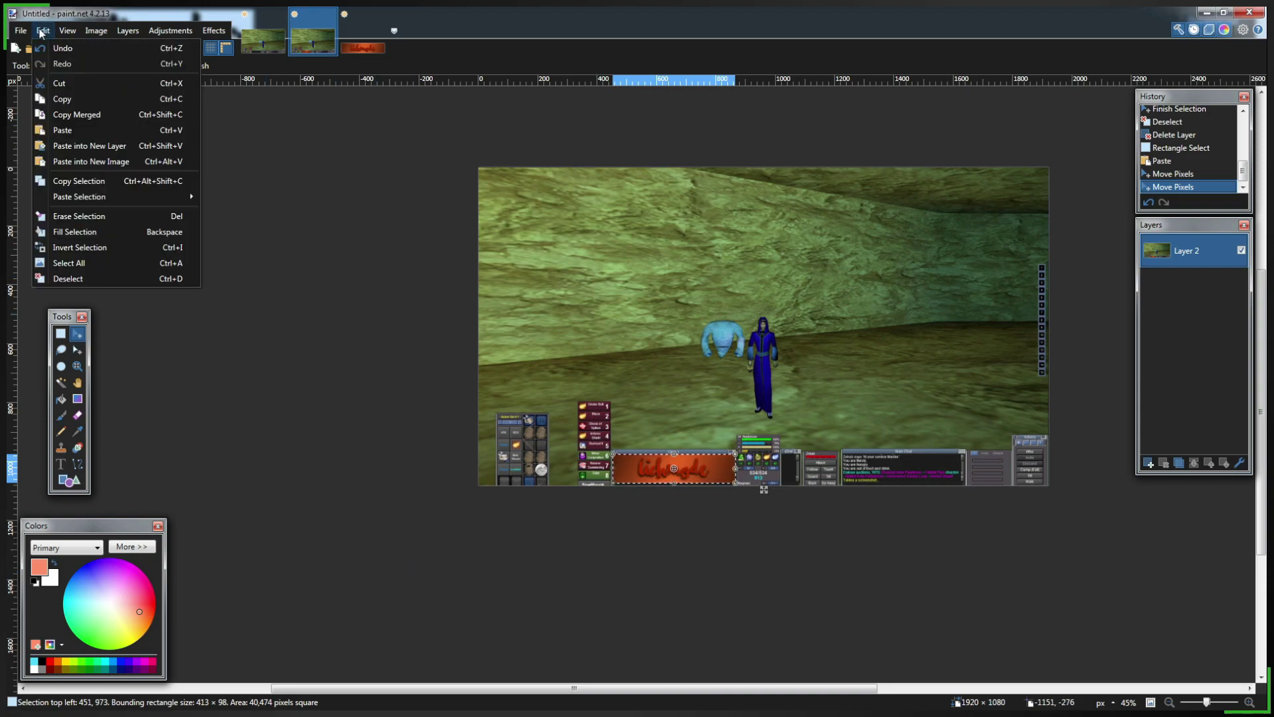
{"action": "left_click", "coordinate": [73, 248]}
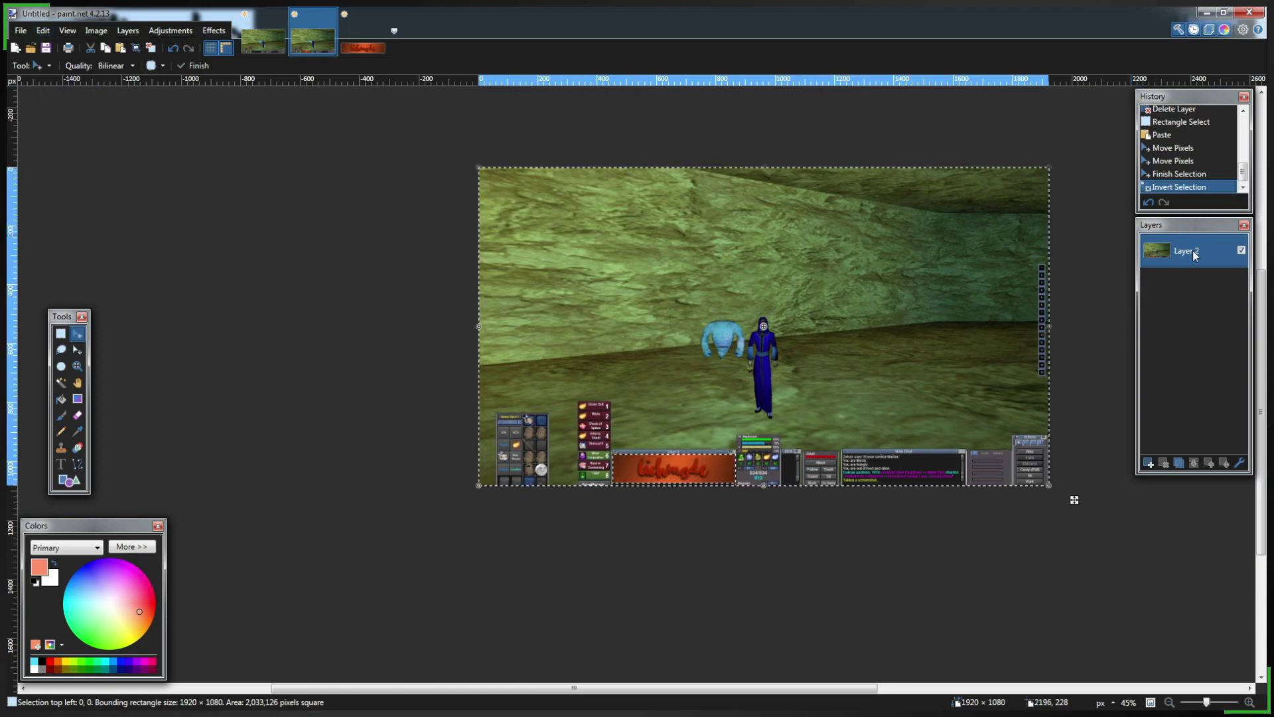
Step: Undo the inverted selection, both banner moves and the paste, going back to the rectangular selection of the Chat 1 area
{"action": "left_click", "coordinate": [1149, 203]}
{"action": "left_click", "coordinate": [1149, 202]}
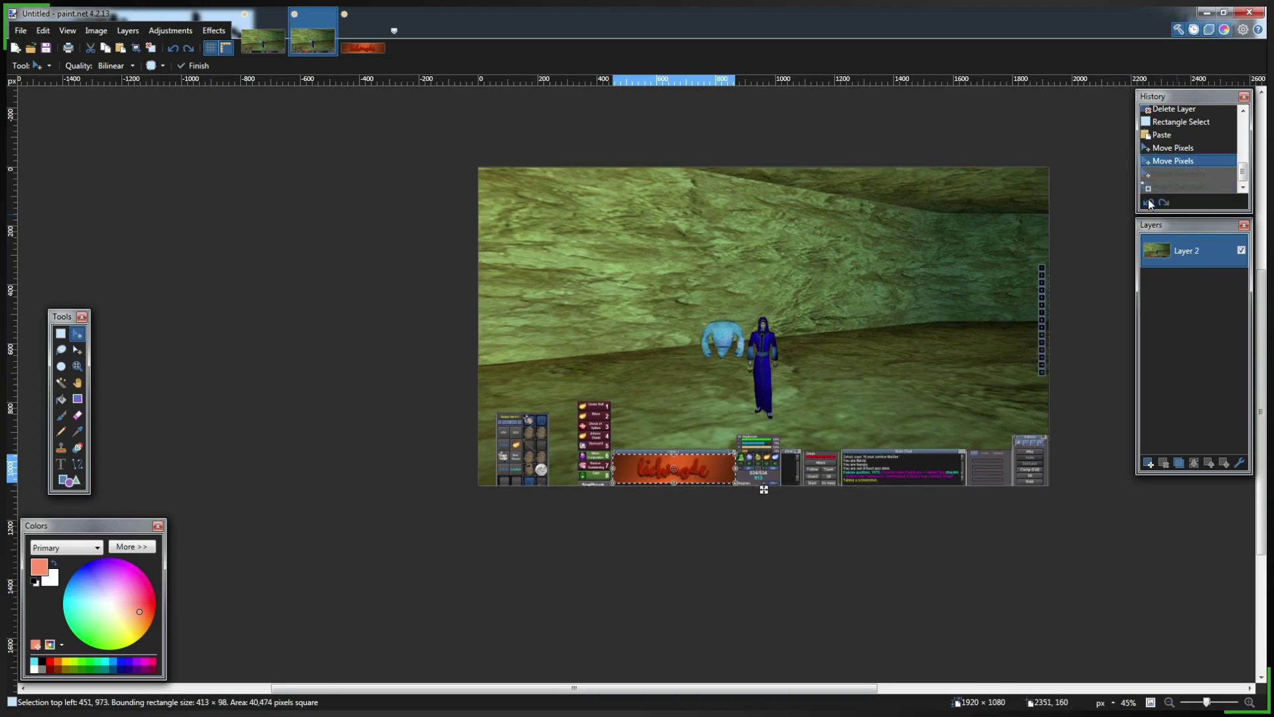
{"action": "left_click", "coordinate": [1150, 203]}
{"action": "left_click", "coordinate": [1149, 202]}
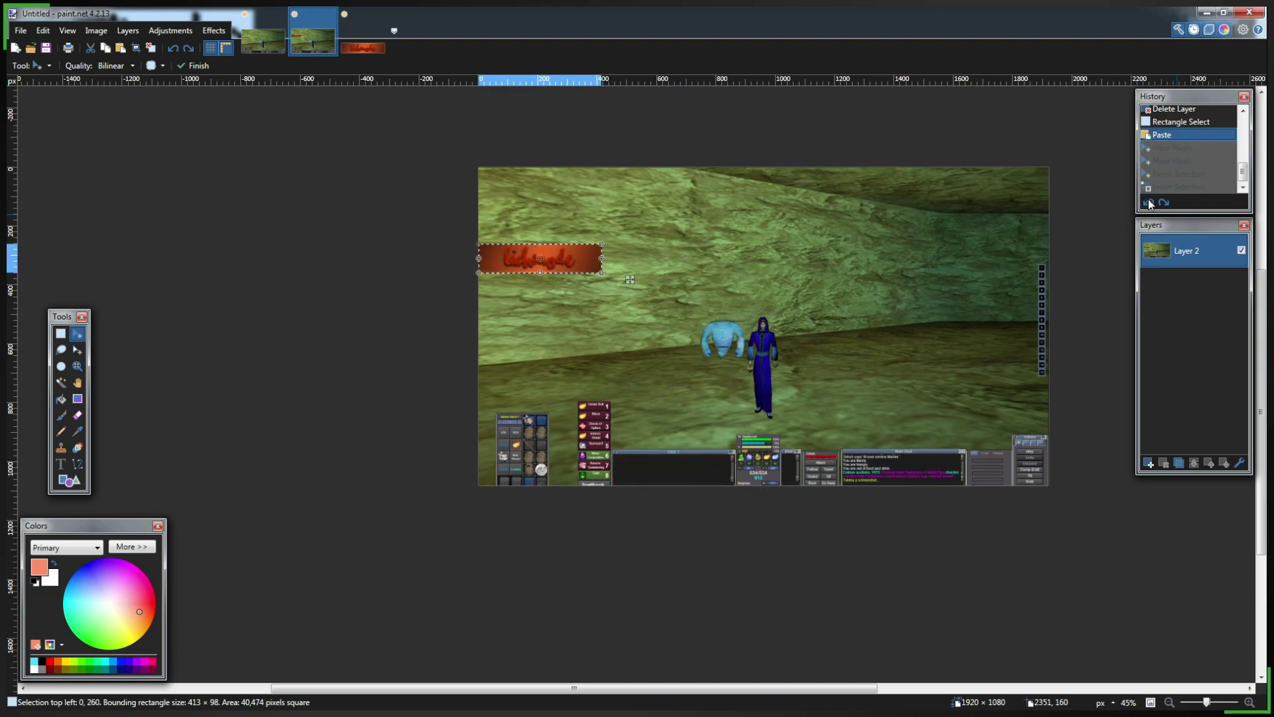
{"action": "left_click", "coordinate": [1150, 202]}
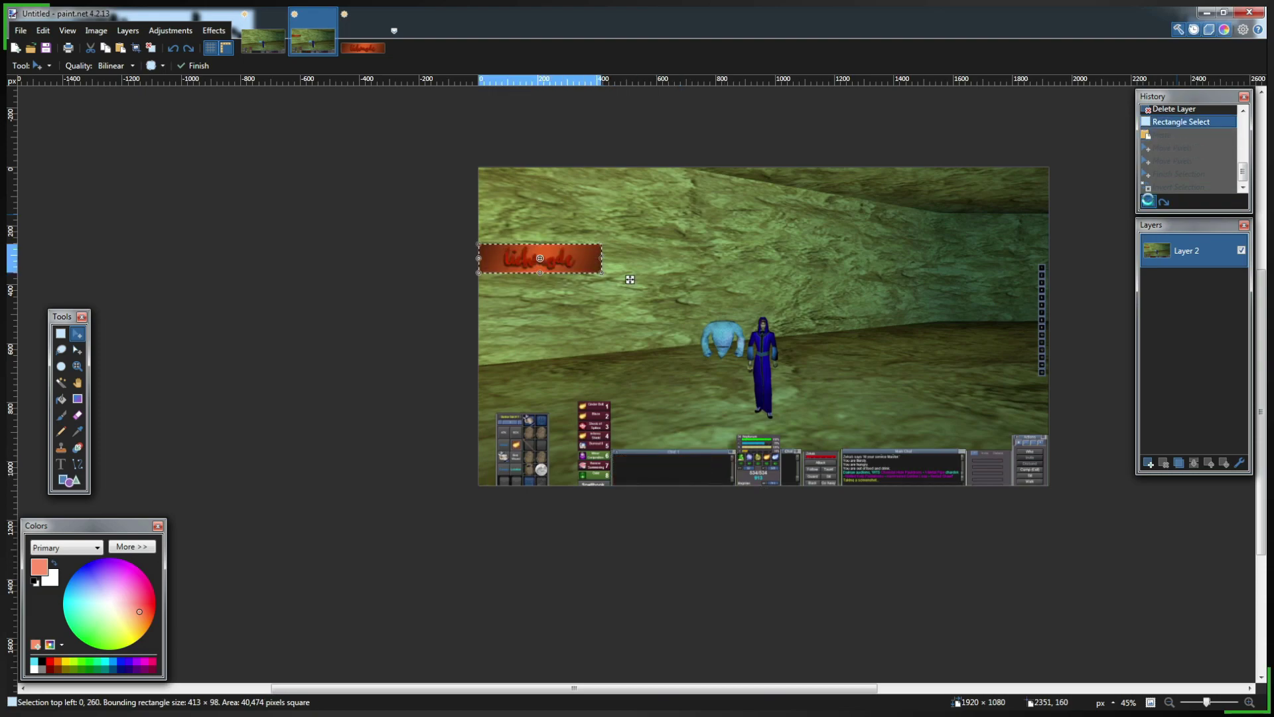
Step: Add a new layer above the screenshot, paste the banner into it and position it inside the Chat 1 window at 451, 973
{"action": "left_click", "coordinate": [1148, 463]}
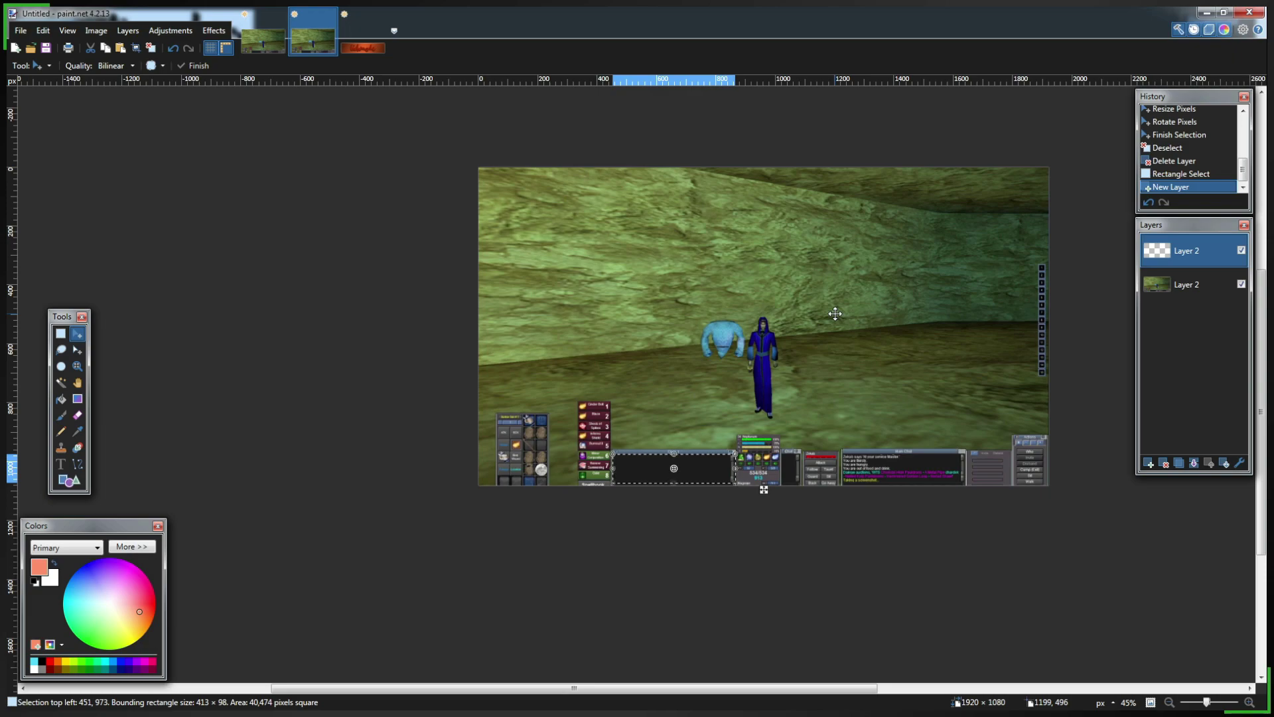
{"action": "key", "text": "ctrl+v"}
{"action": "left_click_drag", "start_coordinate": [633, 208], "coordinate": [748, 489]}
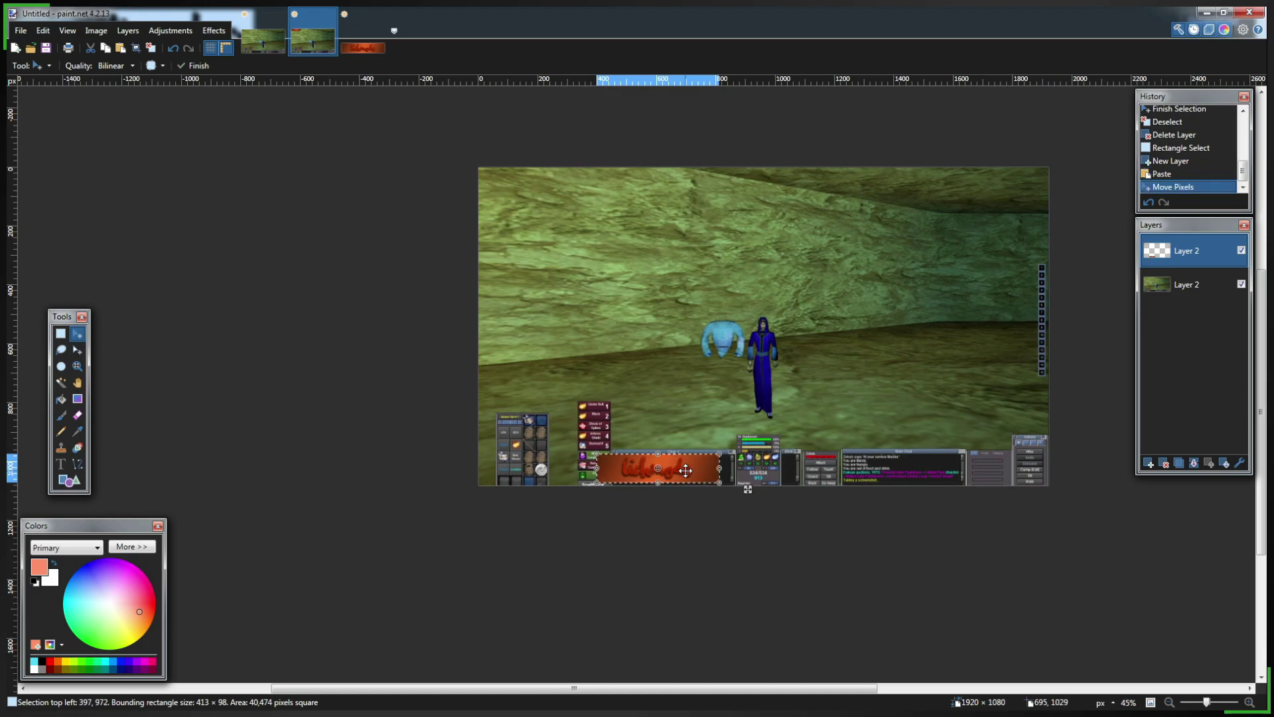
{"action": "scroll", "coordinate": [686, 470], "scroll_direction": "up", "scroll_amount": 6, "text": "ctrl"}
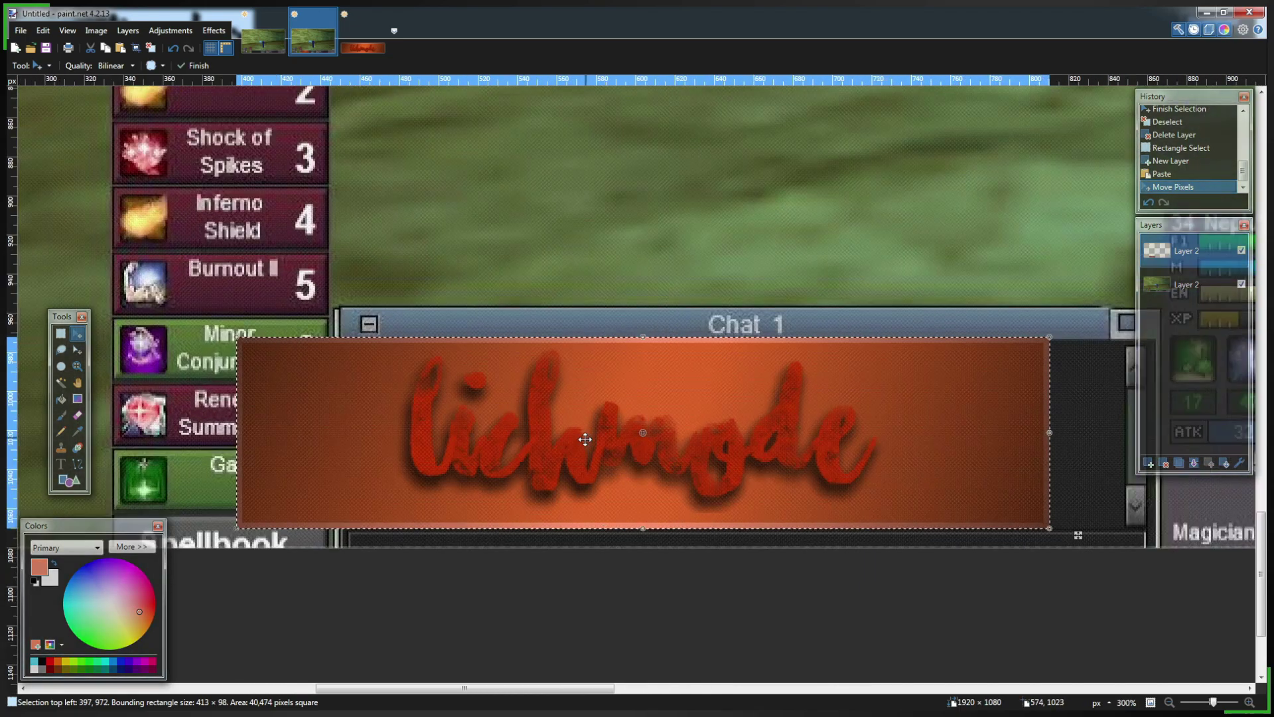
{"action": "scroll", "coordinate": [585, 439], "scroll_direction": "up", "scroll_amount": 1, "text": "ctrl"}
{"action": "left_click_drag", "start_coordinate": [294, 345], "coordinate": [455, 350]}
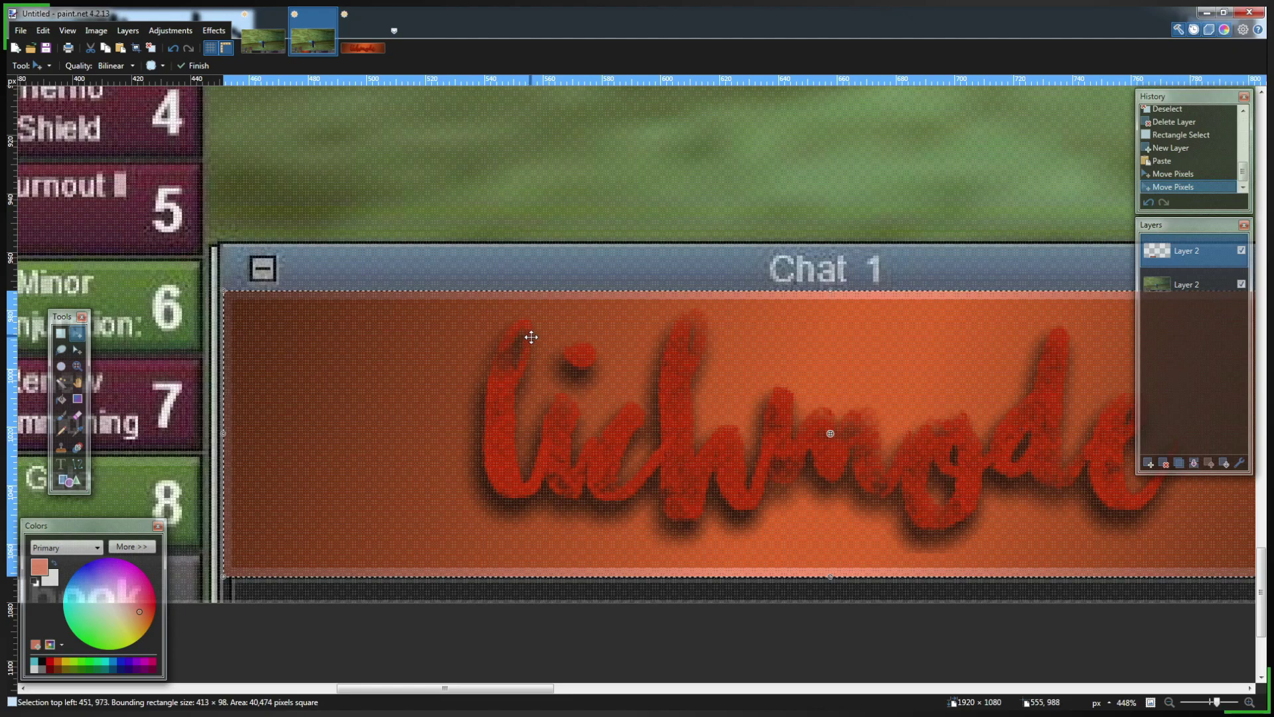
Step: Invert the selection so that it covers everything outside the banner
{"action": "scroll", "coordinate": [529, 338], "scroll_direction": "down", "scroll_amount": 6, "text": "ctrl"}
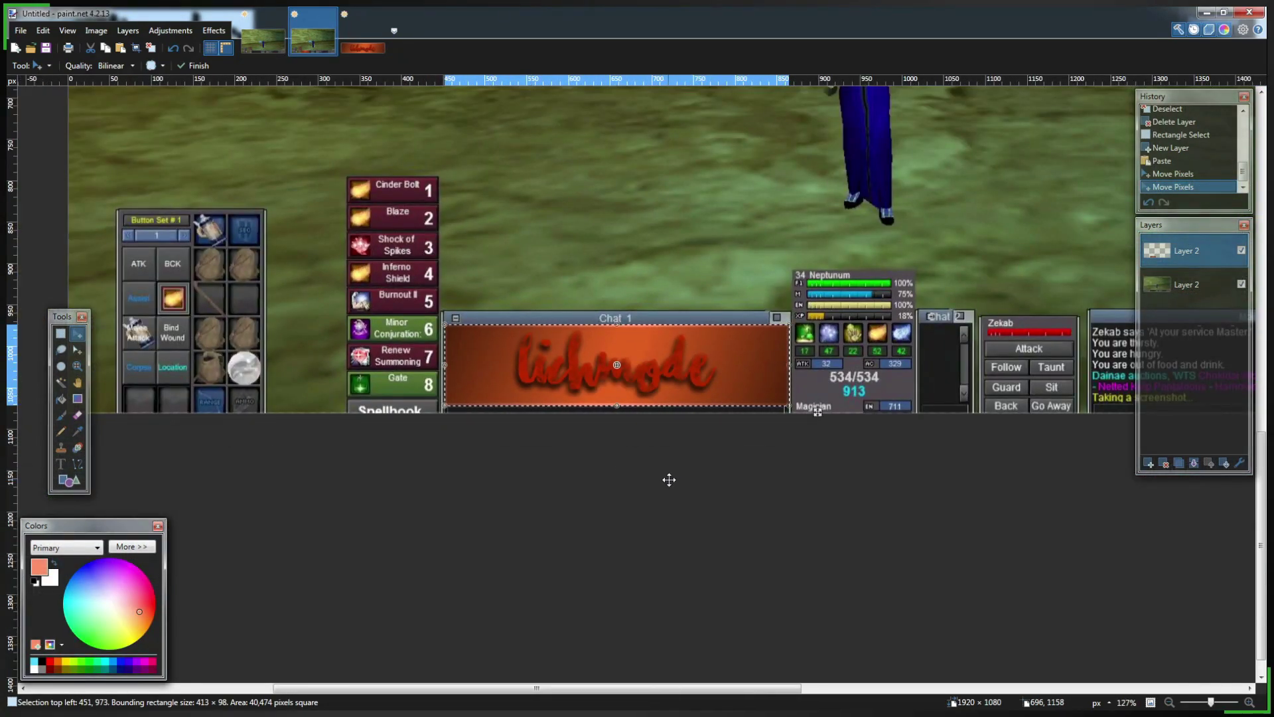
{"action": "scroll", "coordinate": [719, 467], "scroll_direction": "down", "scroll_amount": 3, "text": "ctrl"}
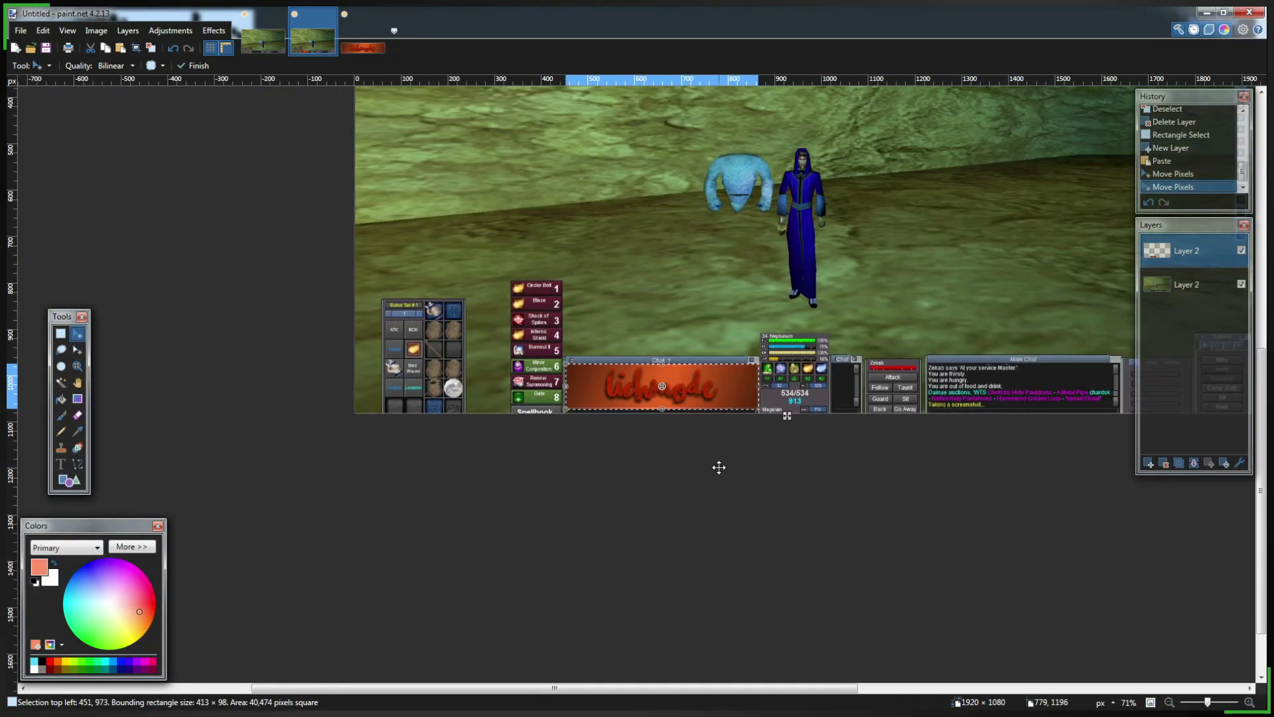
{"action": "scroll", "coordinate": [718, 467], "scroll_direction": "up", "scroll_amount": 2}
{"action": "scroll", "coordinate": [718, 467], "scroll_direction": "down", "scroll_amount": 1}
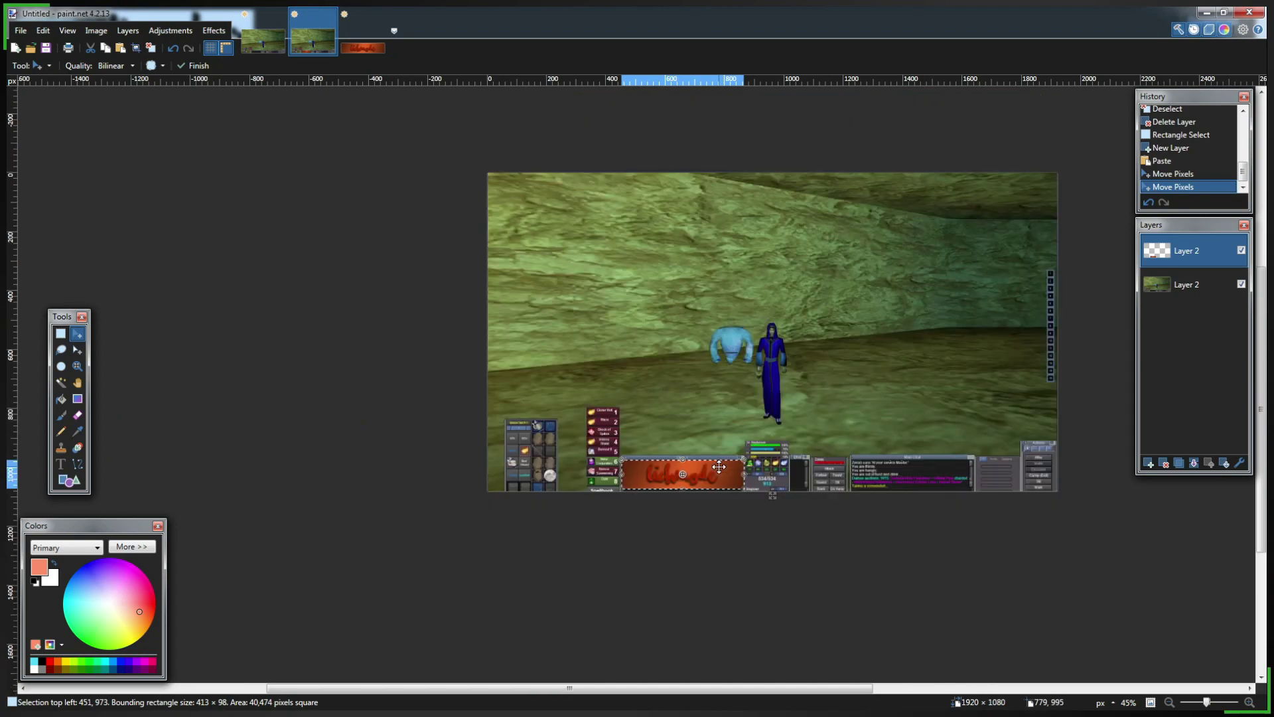
{"action": "left_click", "coordinate": [42, 31]}
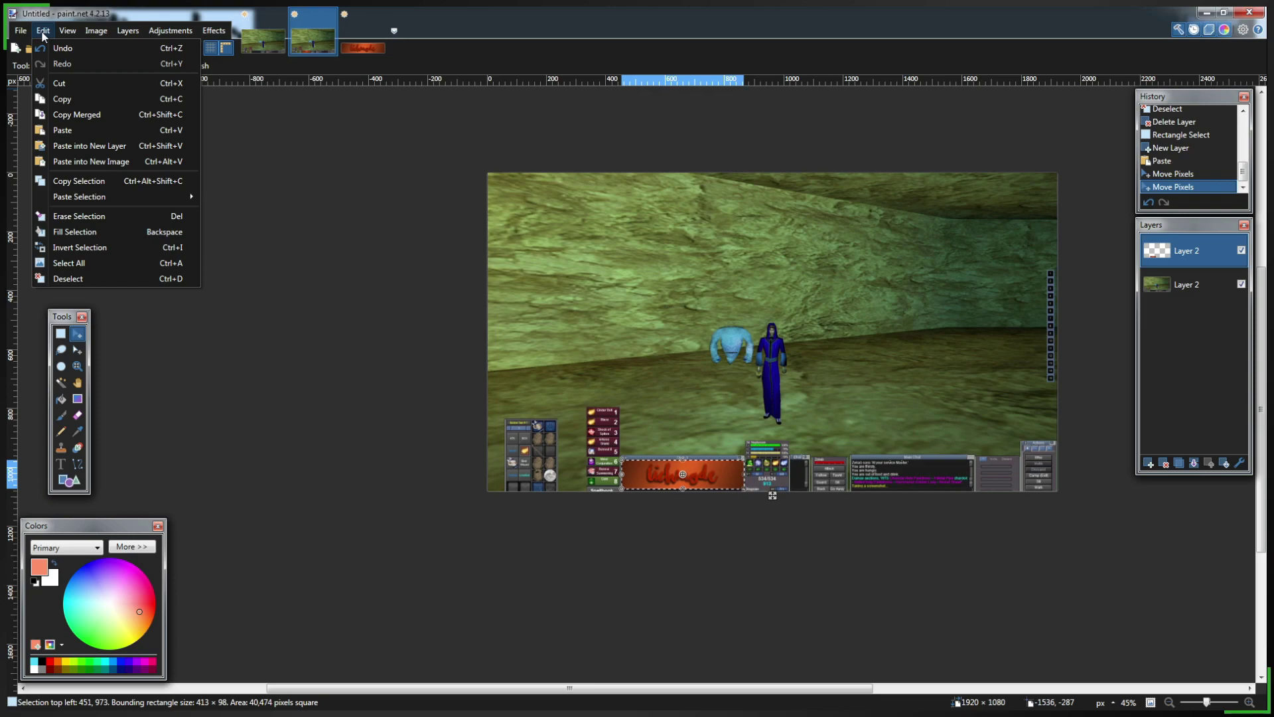
{"action": "left_click", "coordinate": [69, 246]}
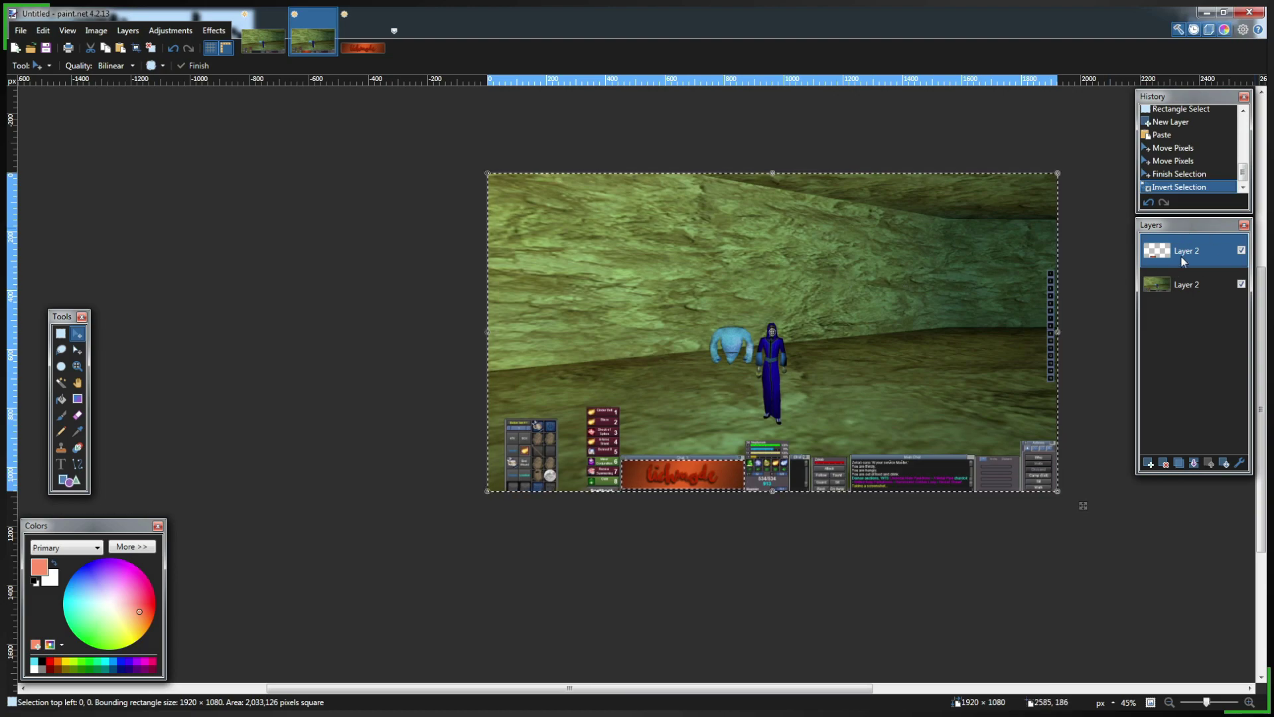
Step: Erase the selected surroundings from the lower screenshot layer and delete that layer, keeping only the banner layer
{"action": "left_click", "coordinate": [1182, 286]}
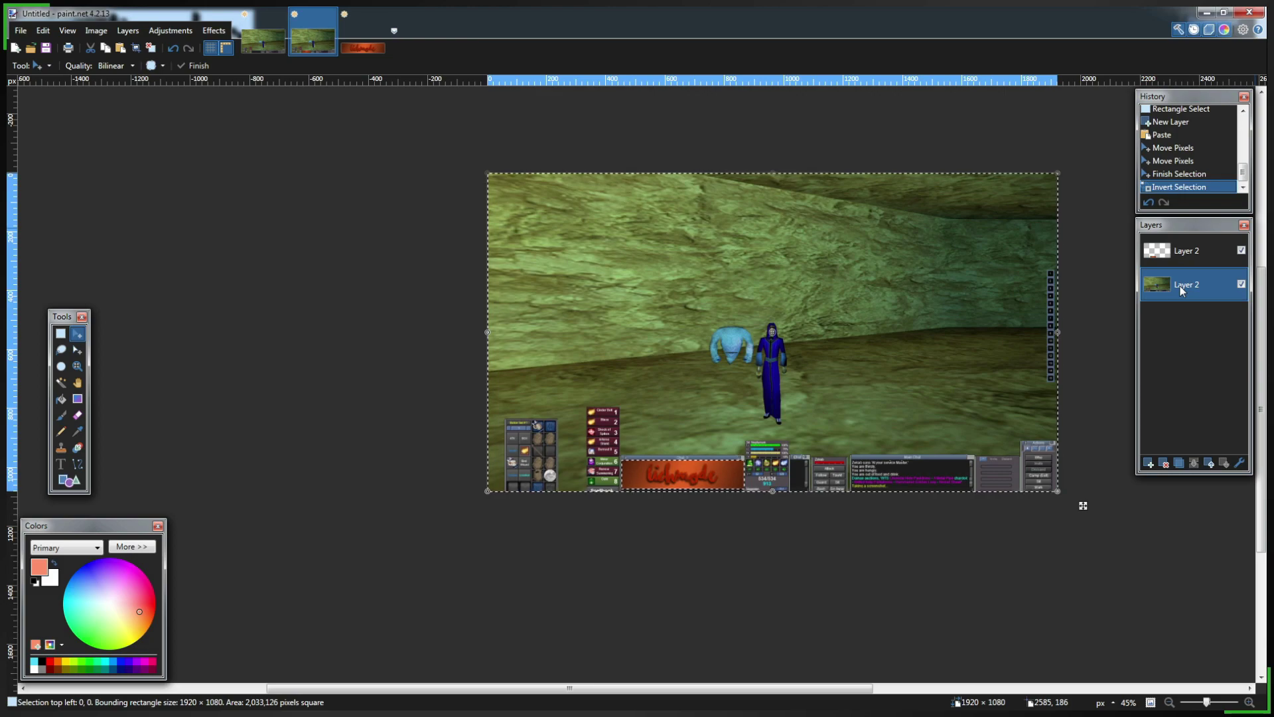
{"action": "key", "text": "Delete"}
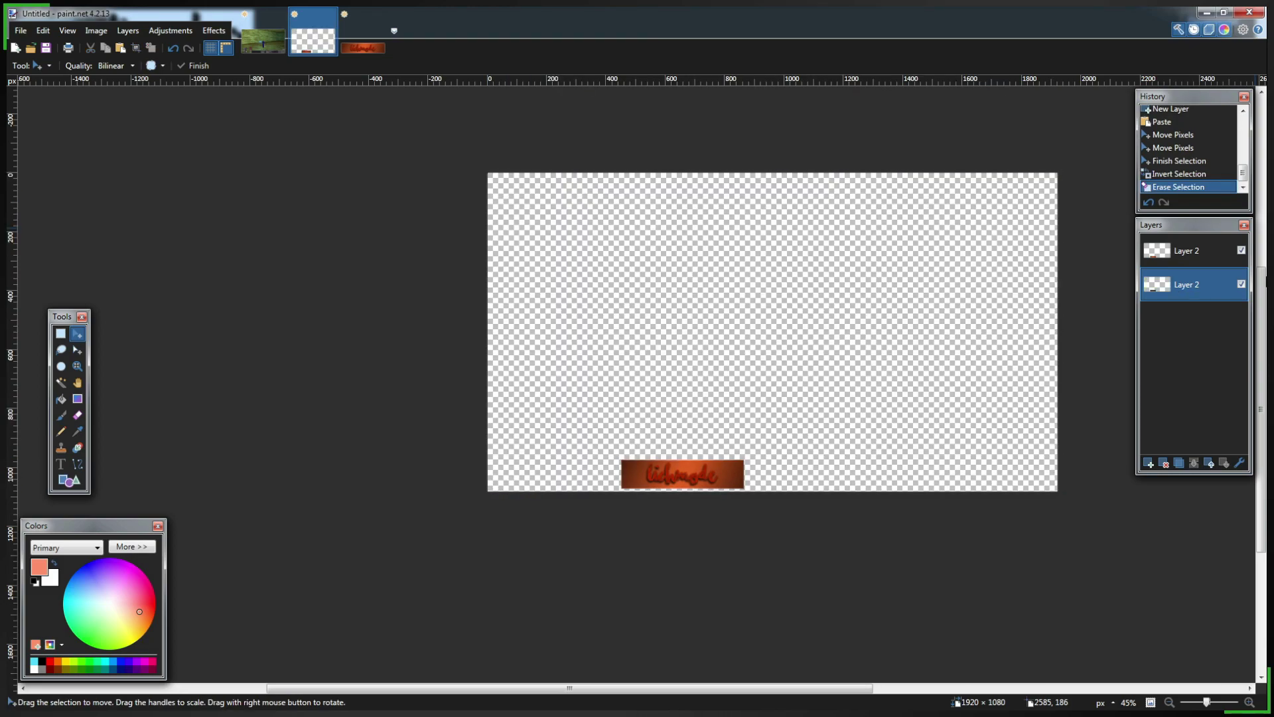
{"action": "left_click", "coordinate": [1162, 464]}
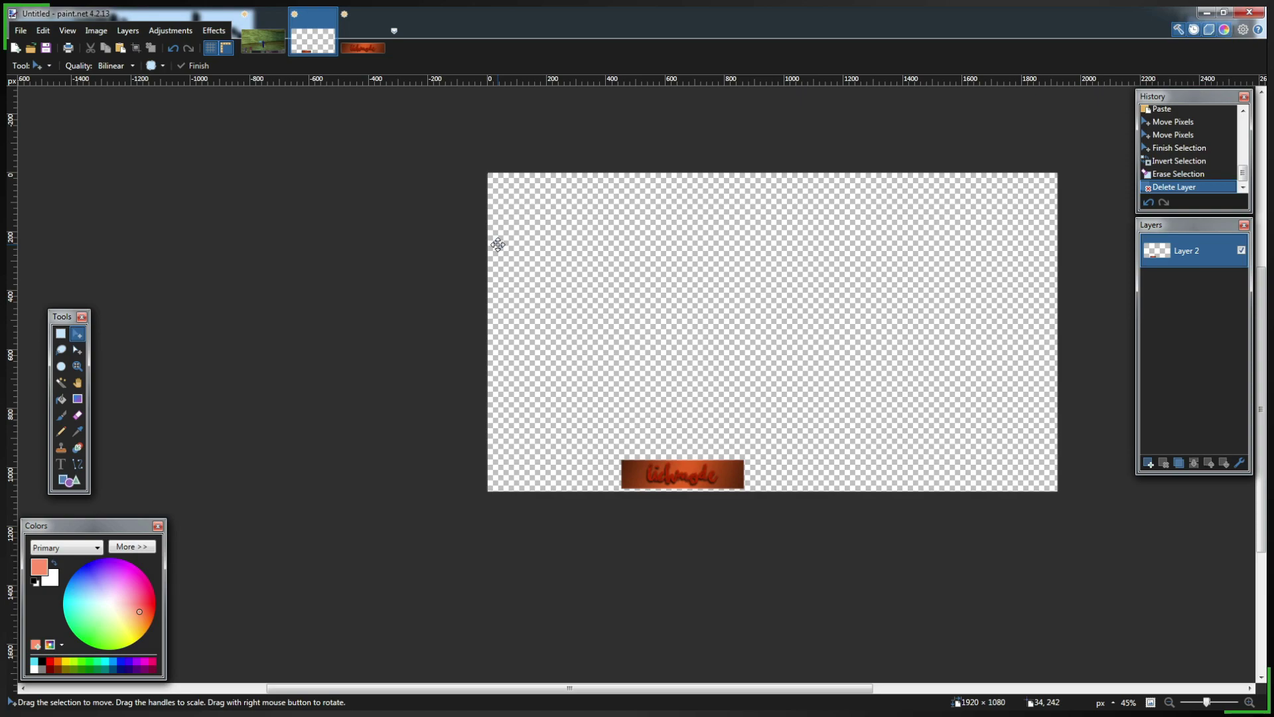
Step: Start saving the overlay as a new file in the Images folder under My Pictures, with PNG as the file type
{"action": "left_click", "coordinate": [29, 35]}
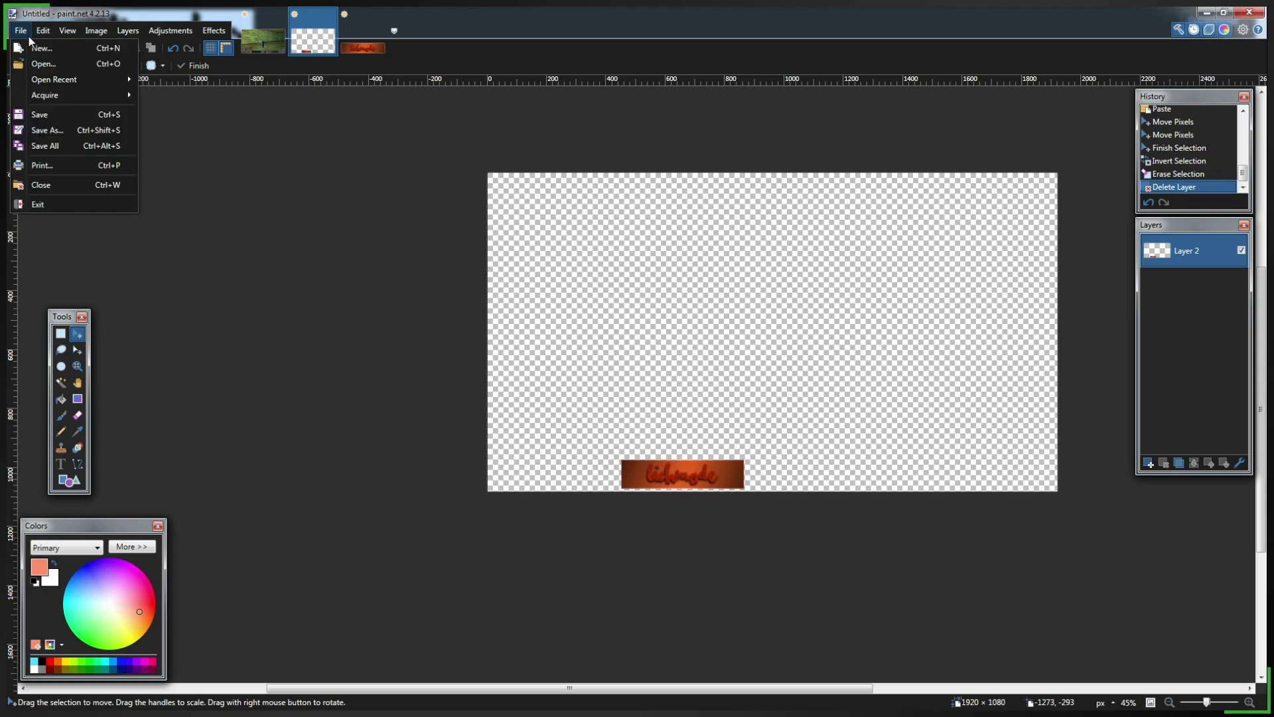
{"action": "left_click", "coordinate": [48, 132]}
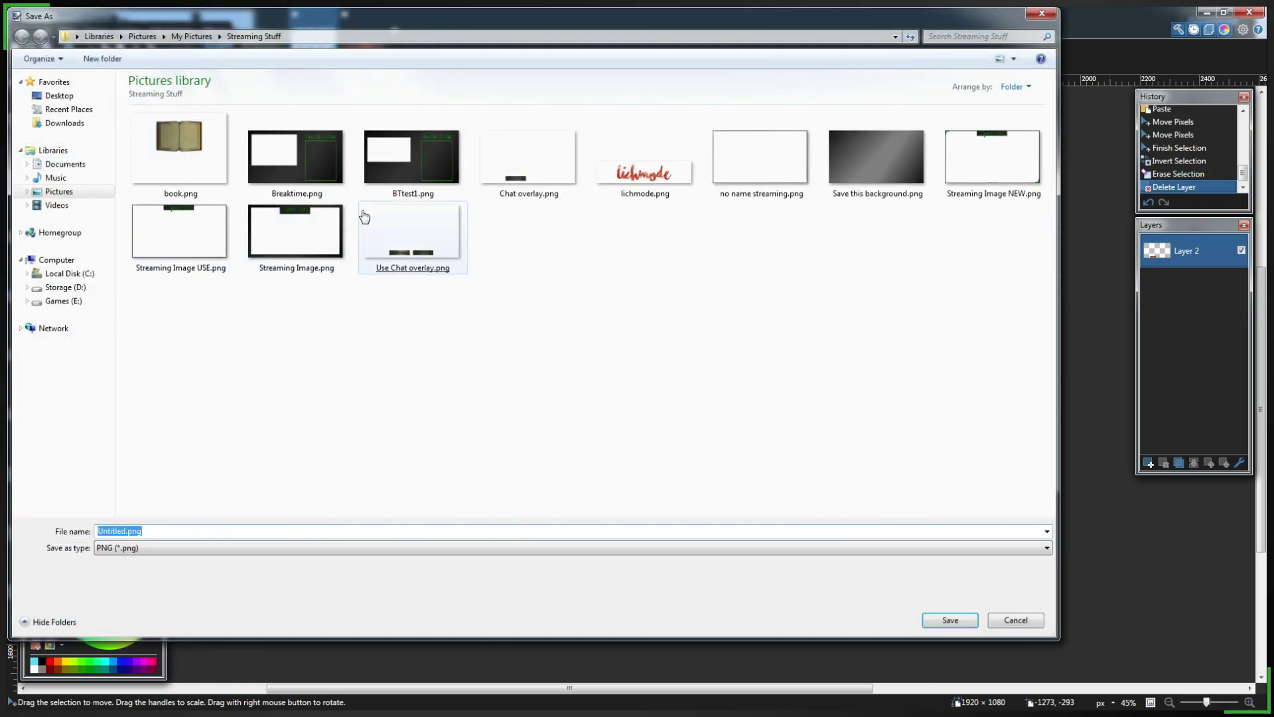
{"action": "left_click", "coordinate": [192, 37]}
{"action": "double_click", "coordinate": [192, 155]}
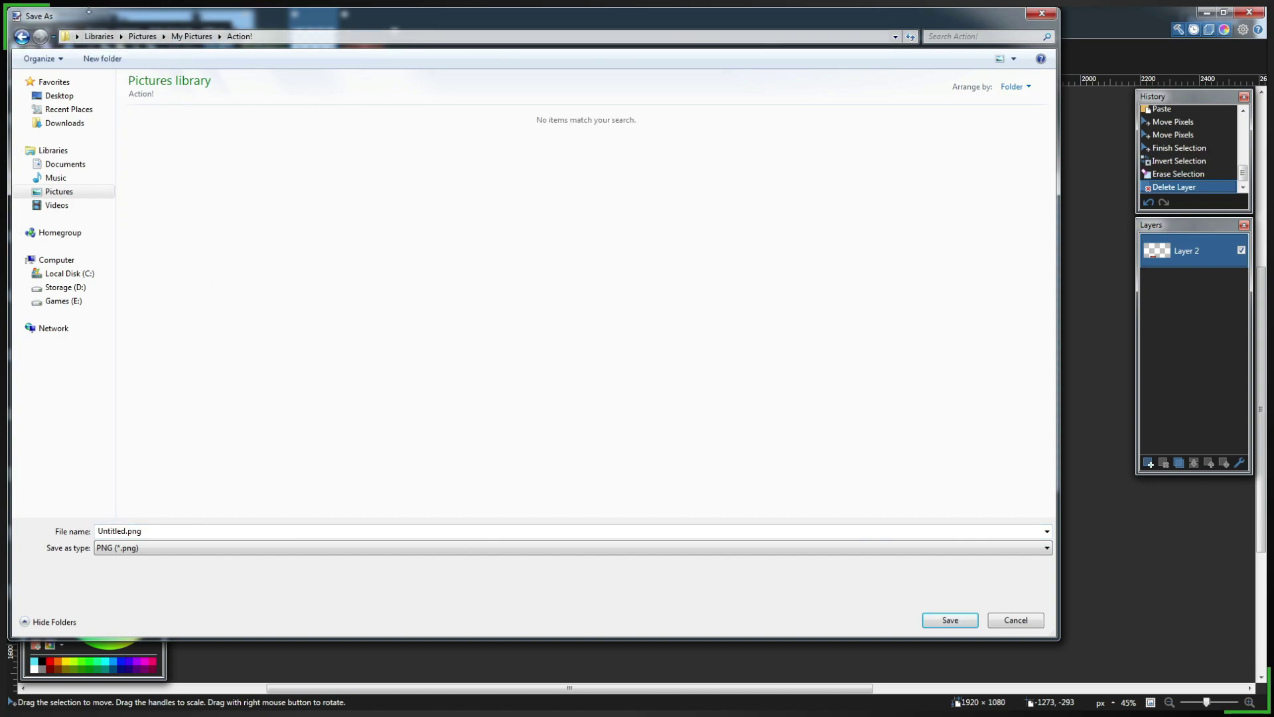
{"action": "left_click", "coordinate": [22, 36]}
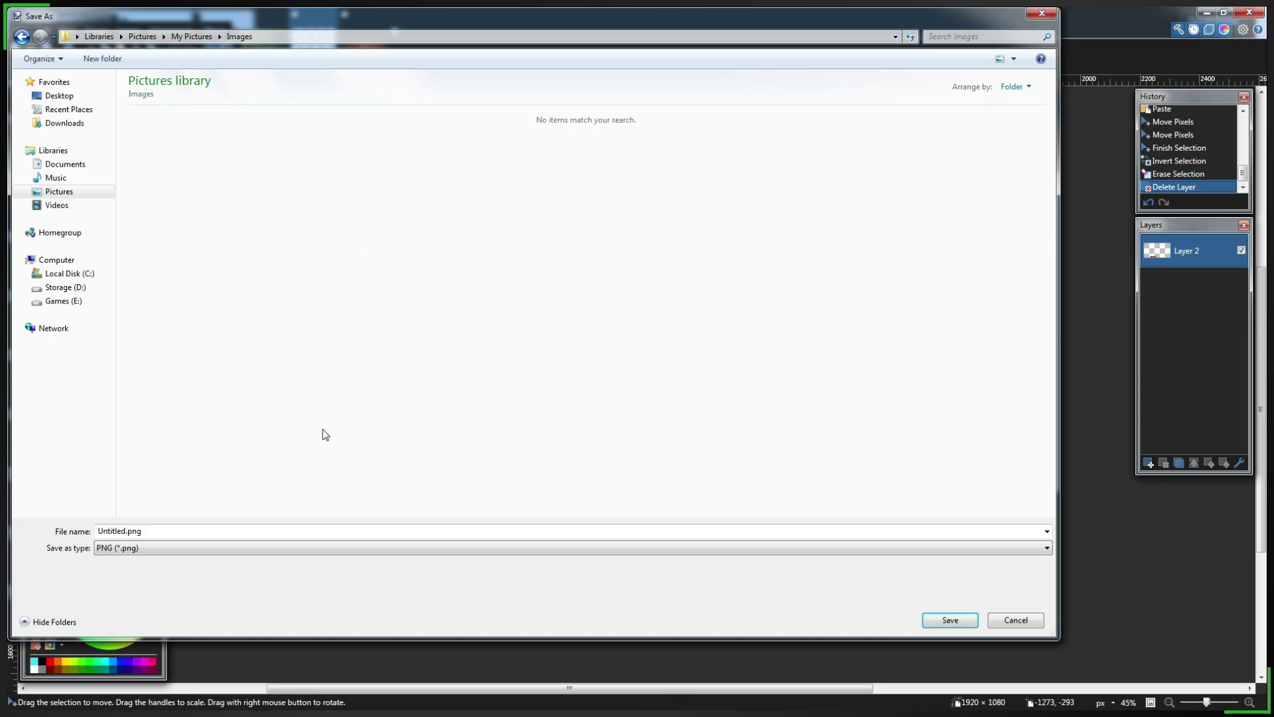
{"action": "left_click", "coordinate": [125, 554]}
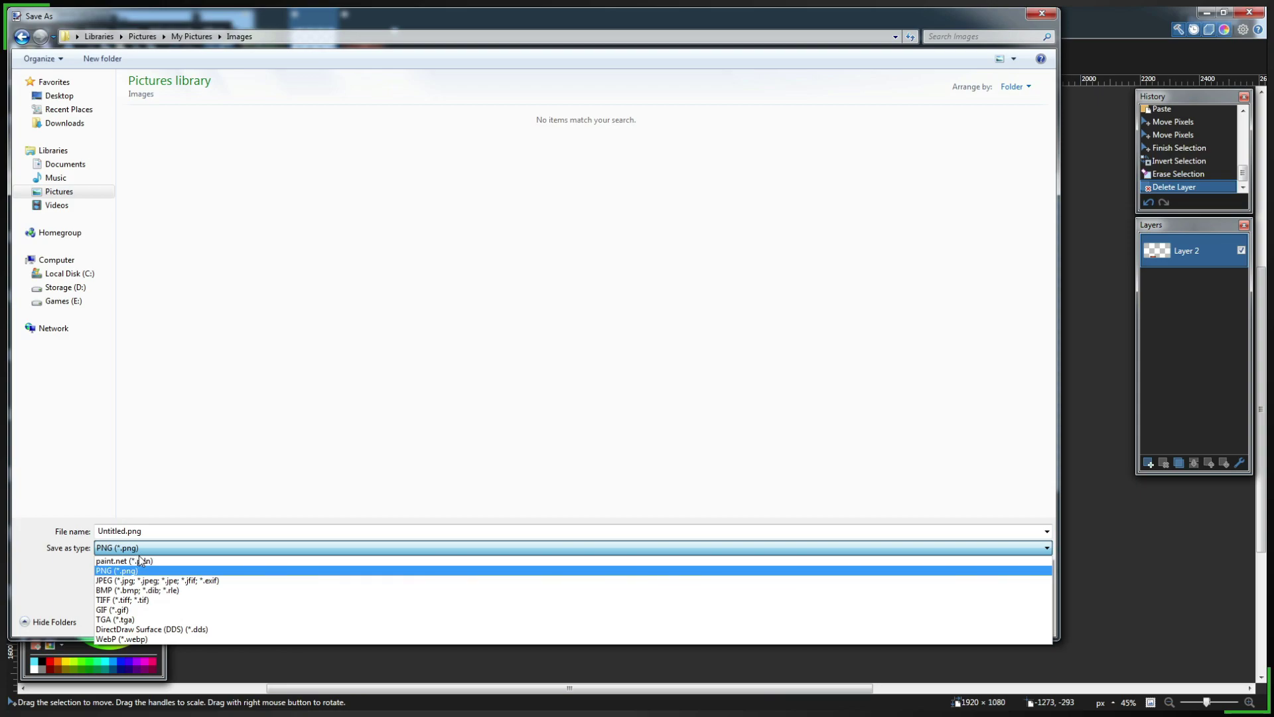
{"action": "left_click", "coordinate": [181, 570]}
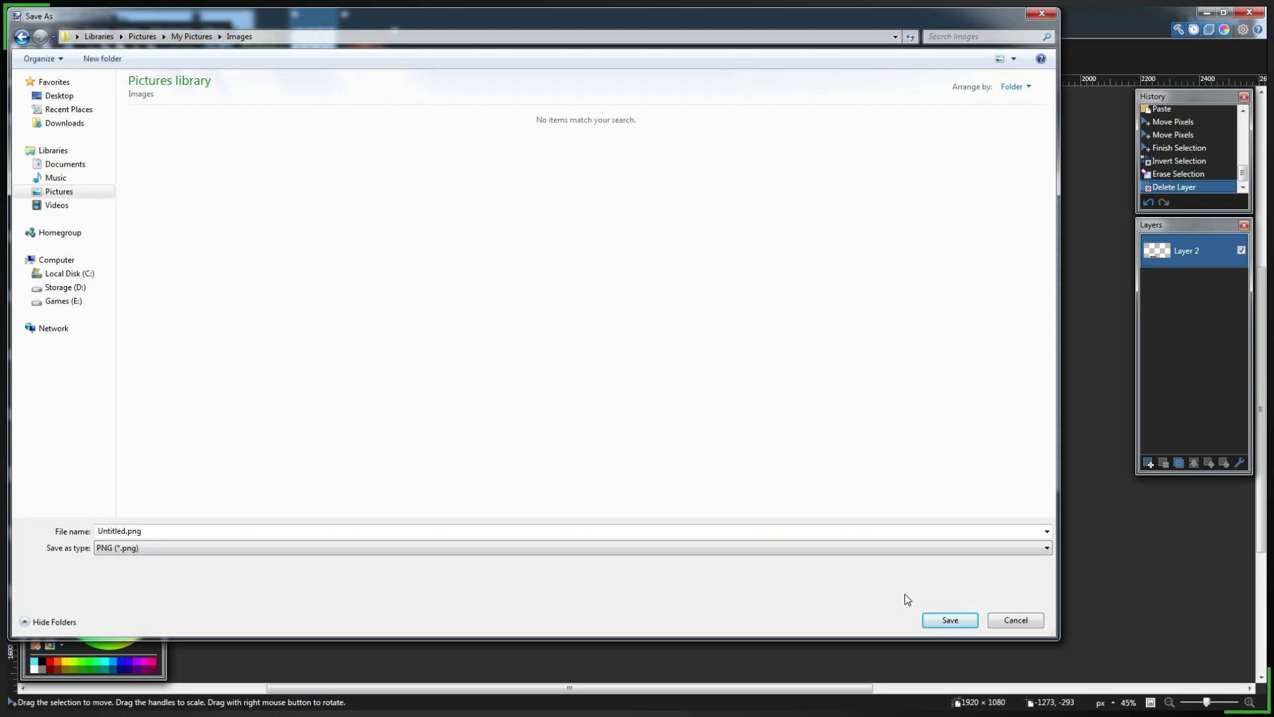
Step: Name the file "guild chat cover lichmode" and save it as PNG with auto-detected bit depth
{"action": "left_click", "coordinate": [191, 529]}
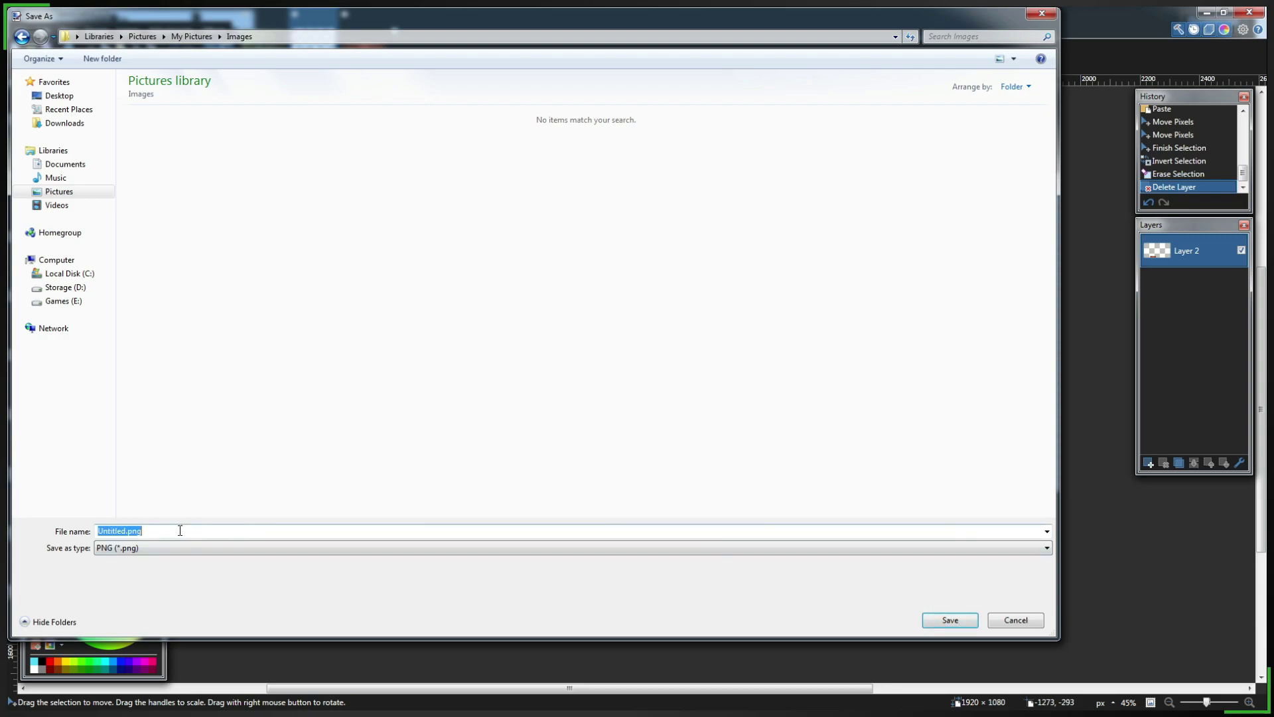
{"action": "type", "text": "guild chat cover"}
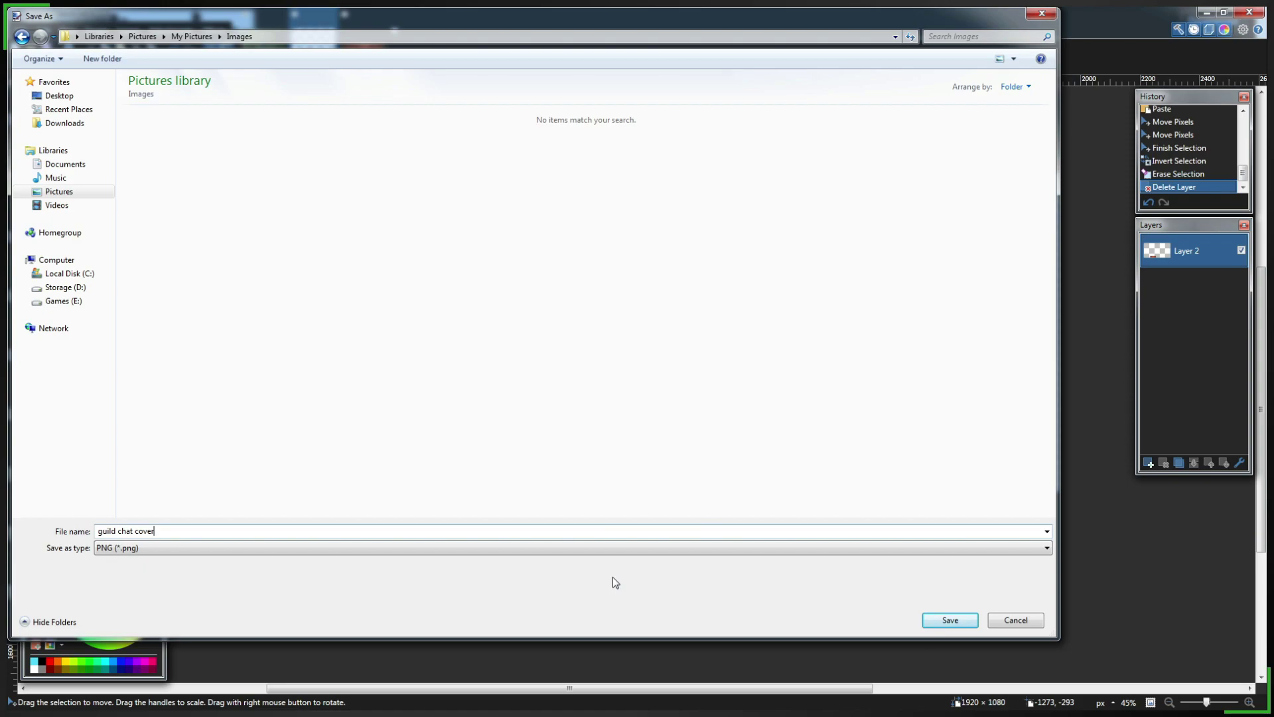
{"action": "type", "text": " lichmode"}
{"action": "left_click", "coordinate": [949, 620]}
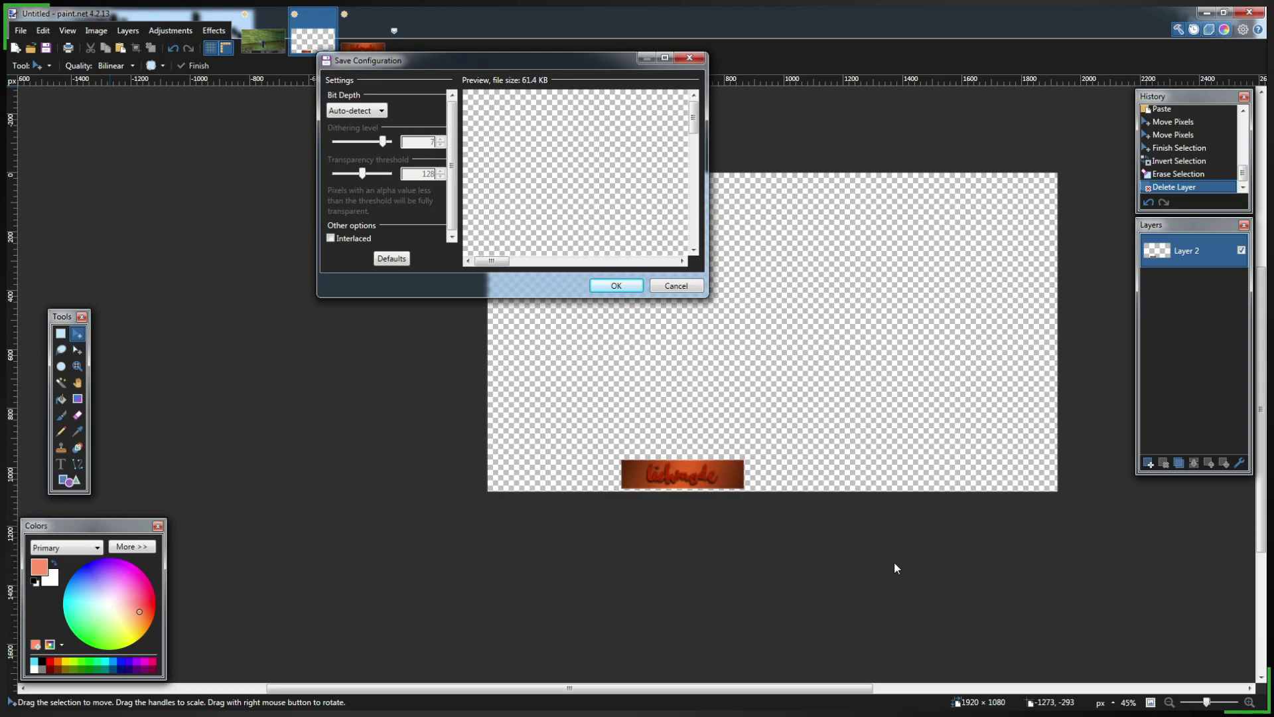
{"action": "left_click", "coordinate": [622, 288]}
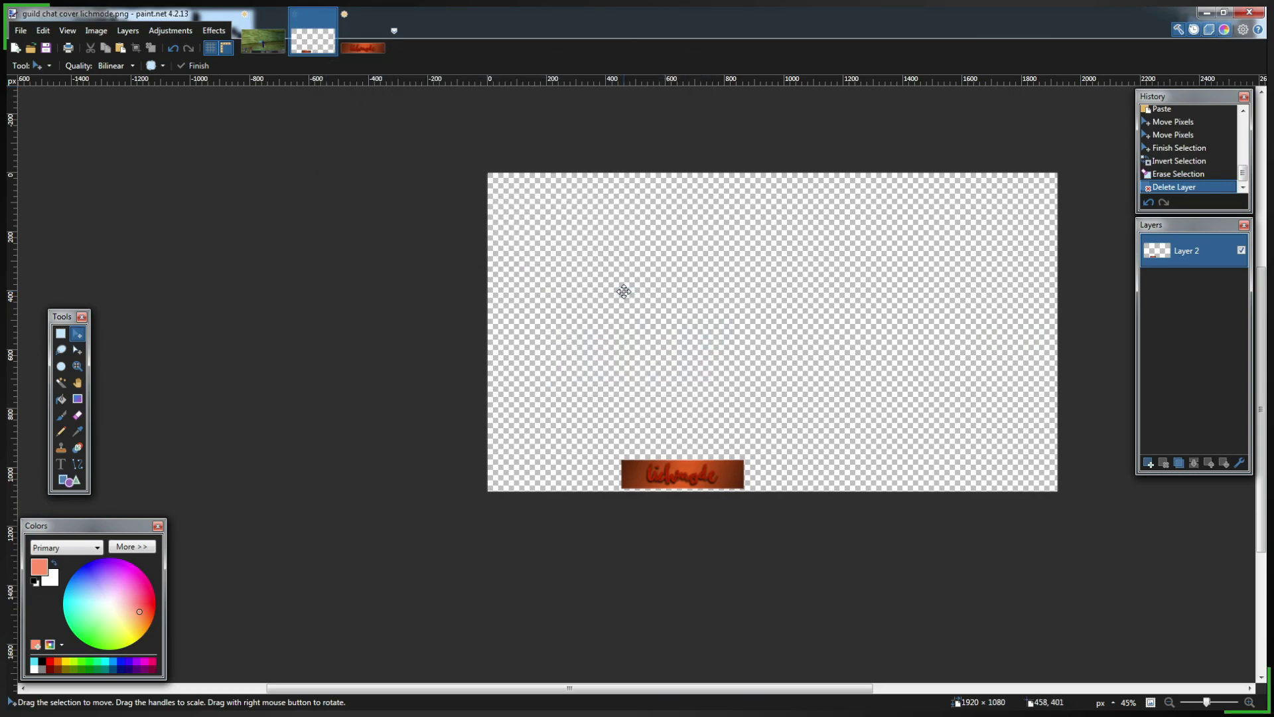
Step: Exit the image editor
{"action": "left_click", "coordinate": [1248, 12]}
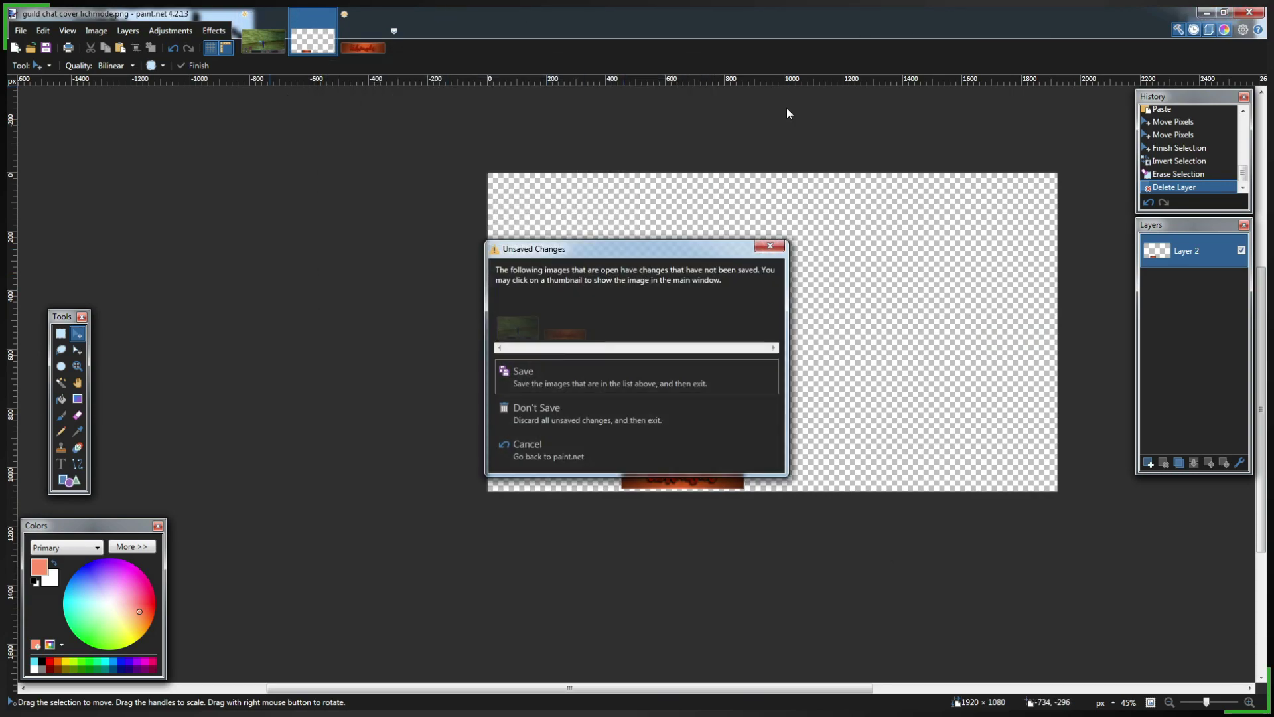